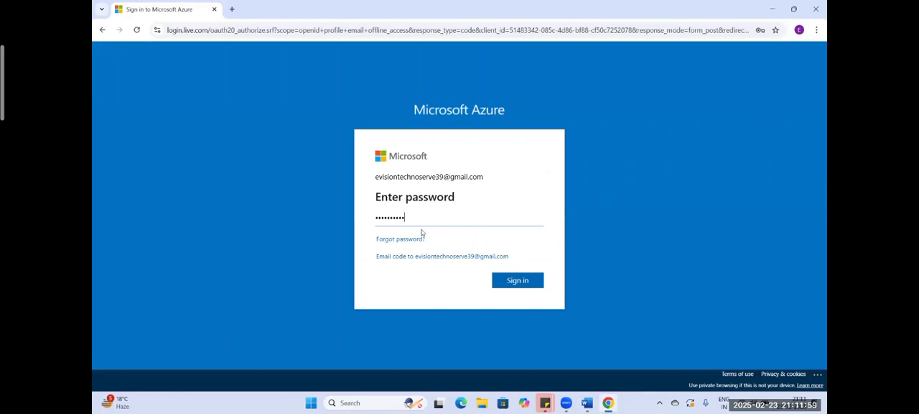
# Complete the Azure sign-in with the account password and emailed verification code, staying signed in but leaving "Don't ask me again on this device" off
pyautogui.press('Return')
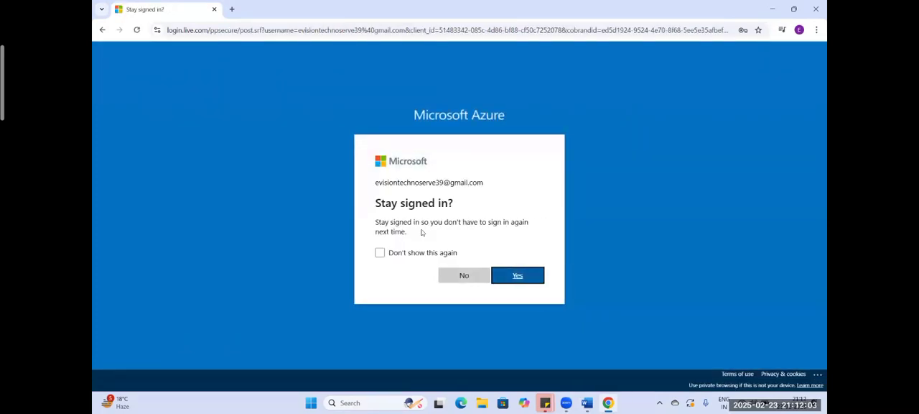
pyautogui.click(516, 275)
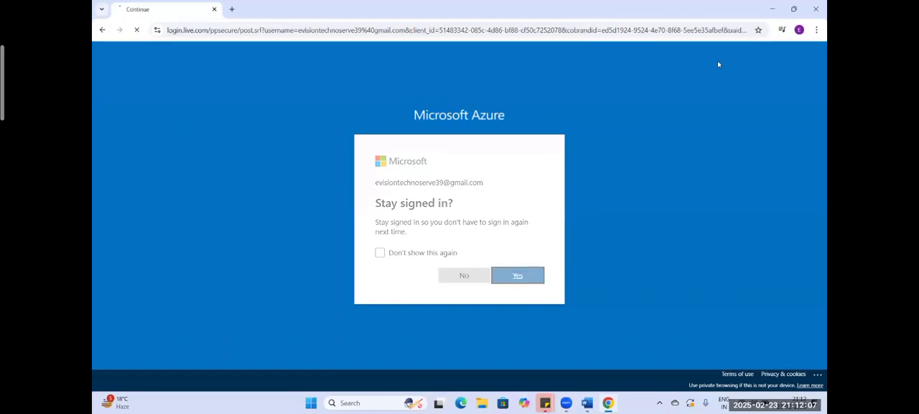
pyautogui.click(432, 245)
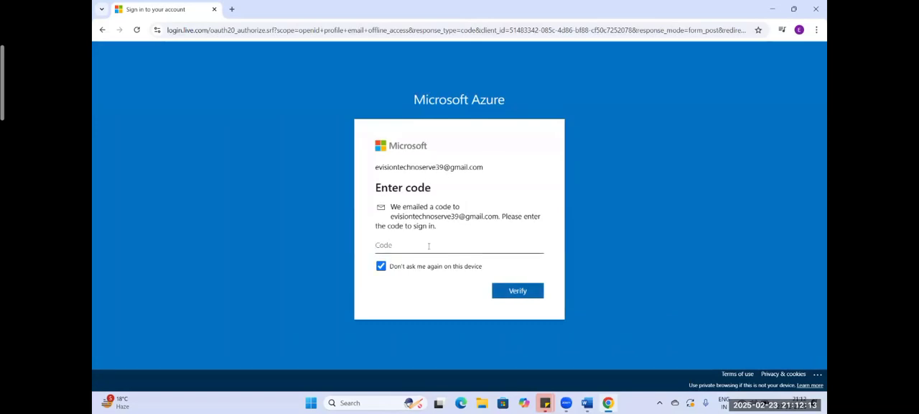
pyautogui.click(380, 266)
pyautogui.click(394, 247)
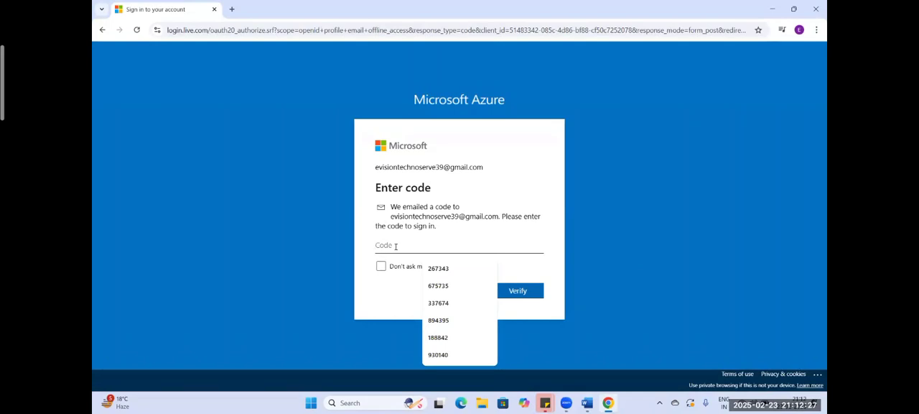
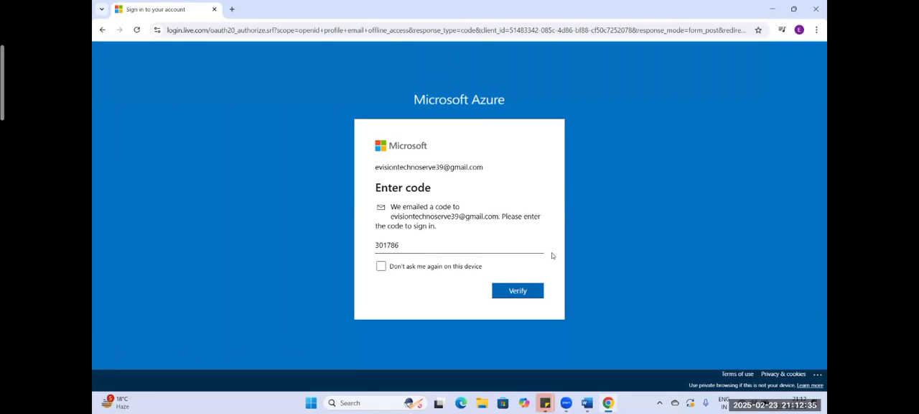
pyautogui.click(531, 289)
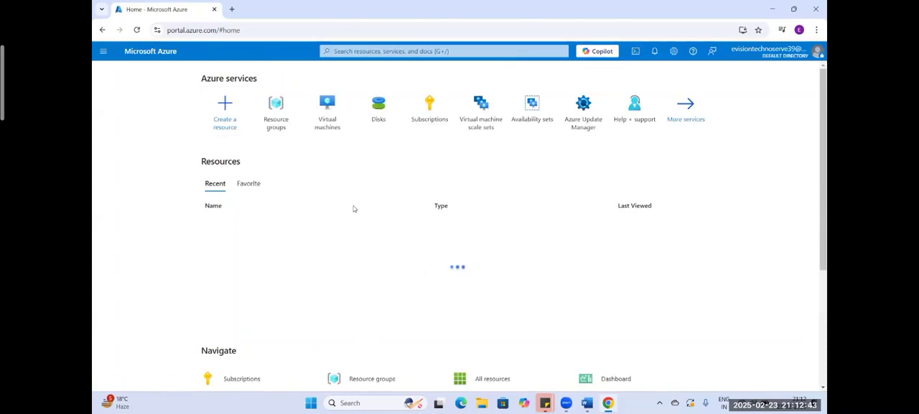
# Close all open Word documents, discarding the unsaved changes in the recovered Document2 and Document1
pyautogui.moveTo(586, 402)
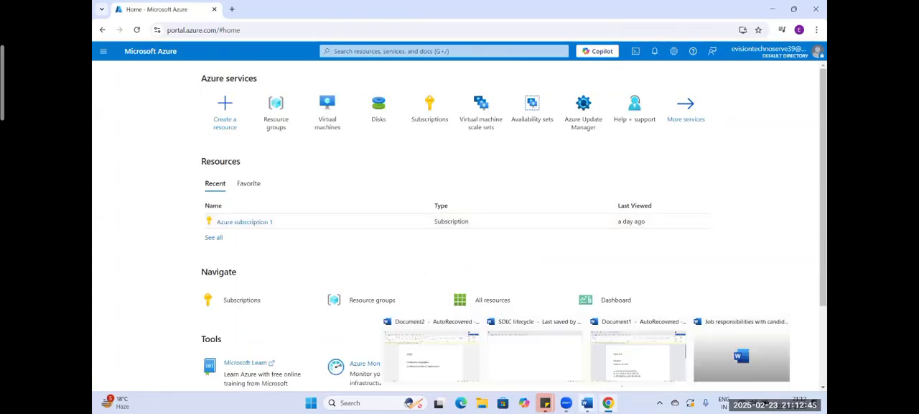
pyautogui.click(473, 321)
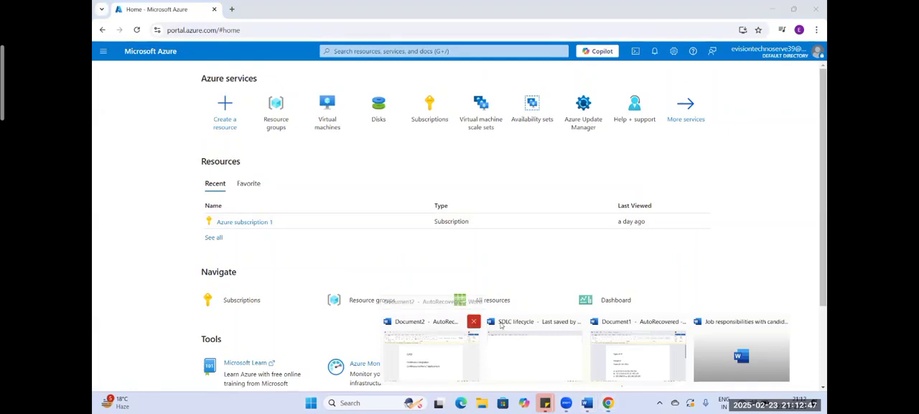
pyautogui.click(496, 253)
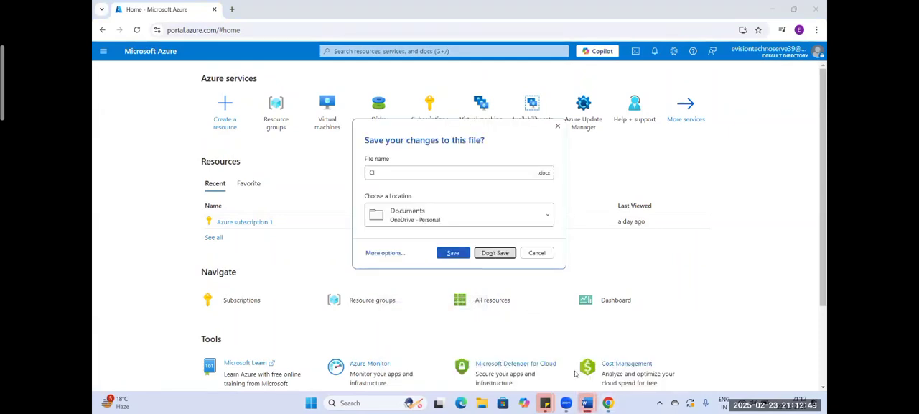
pyautogui.moveTo(586, 402)
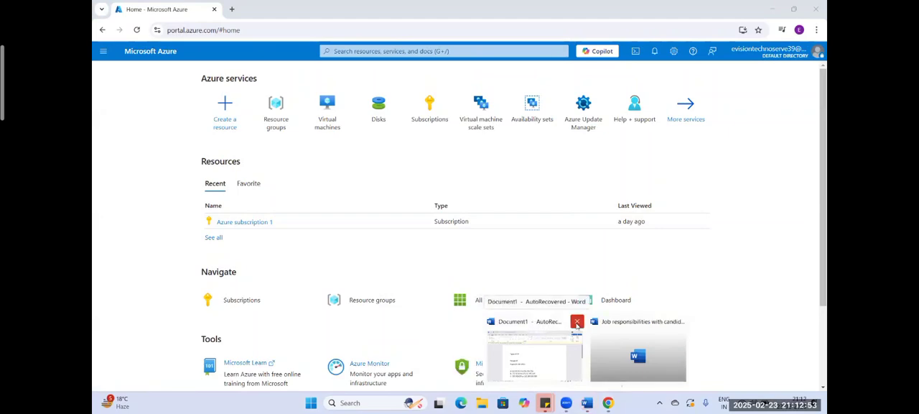
pyautogui.click(576, 321)
pyautogui.click(496, 254)
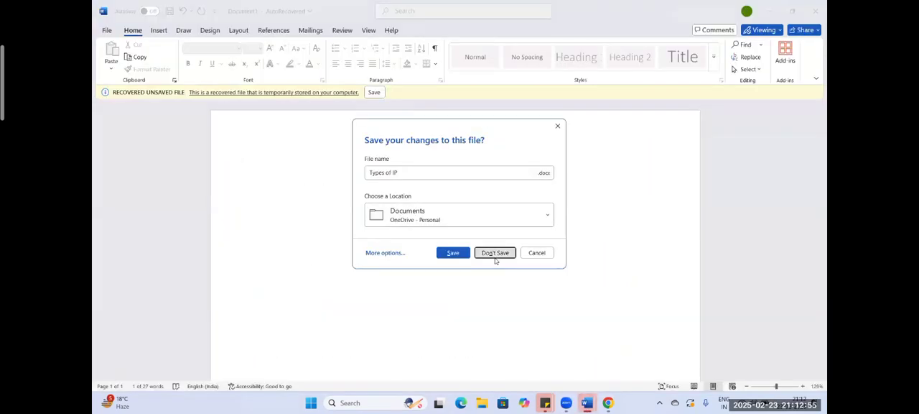
pyautogui.moveTo(588, 402)
pyautogui.click(629, 322)
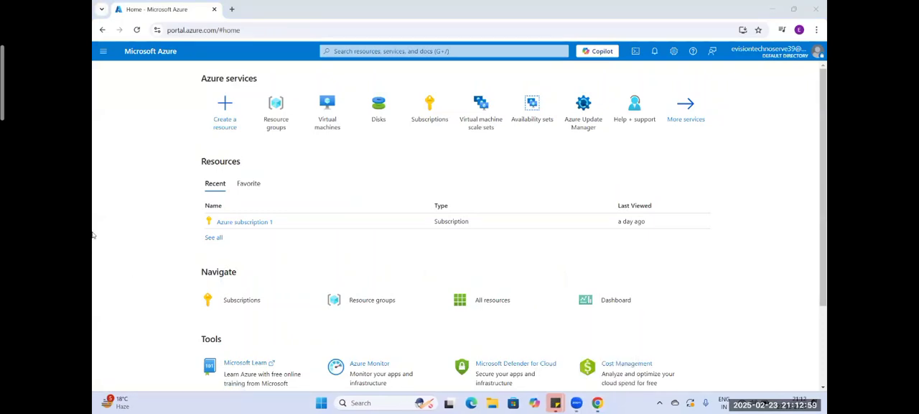
# Annotate the Azure home page with an arrow to Virtual machines and circled "UK" and "India" labels joined by a line, and clear the drawing
pyautogui.moveTo(326, 122)
pyautogui.moveTo(313, 169); pyautogui.dragTo(329, 139)
pyautogui.moveTo(362, 151)
pyautogui.mouseDown()
pyautogui.moveTo(375, 151)
pyautogui.moveTo(385, 171)
pyautogui.moveTo(420, 162)
pyautogui.moveTo(402, 139)
pyautogui.mouseUp()
pyautogui.moveTo(468, 155)
pyautogui.mouseDown()
pyautogui.moveTo(522, 155)
pyautogui.moveTo(575, 176)
pyautogui.mouseUp()
pyautogui.moveTo(574, 176)
pyautogui.mouseDown()
pyautogui.moveTo(619, 159)
pyautogui.moveTo(621, 169)
pyautogui.moveTo(637, 156)
pyautogui.moveTo(623, 176)
pyautogui.mouseUp()
pyautogui.moveTo(351, 180); pyautogui.dragTo(363, 178)
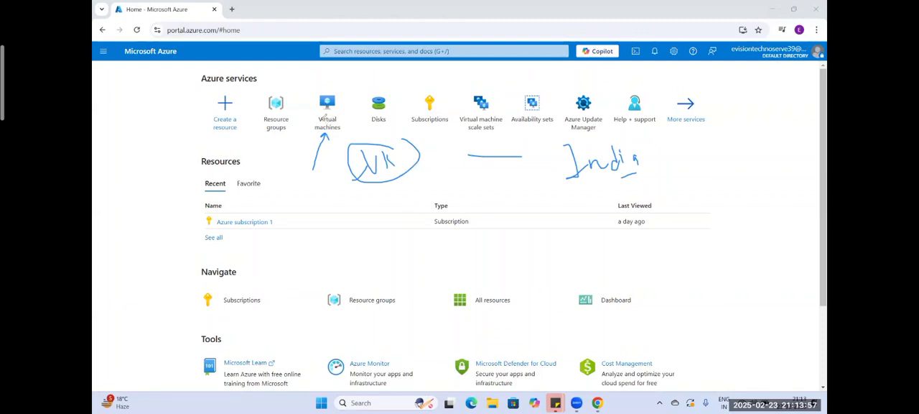
pyautogui.moveTo(320, 109); pyautogui.dragTo(298, 127)
pyautogui.moveTo(561, 144)
pyautogui.mouseDown()
pyautogui.moveTo(610, 179)
pyautogui.moveTo(571, 140)
pyautogui.mouseUp()
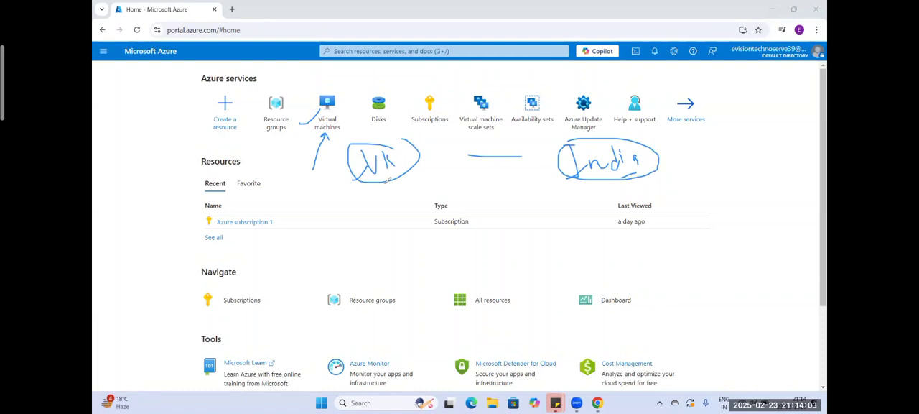
pyautogui.click(171, 257)
pyautogui.moveTo(313, 140)
pyautogui.mouseDown()
pyautogui.moveTo(340, 129)
pyautogui.moveTo(346, 88)
pyautogui.moveTo(314, 124)
pyautogui.moveTo(326, 143)
pyautogui.moveTo(350, 86)
pyautogui.mouseUp()
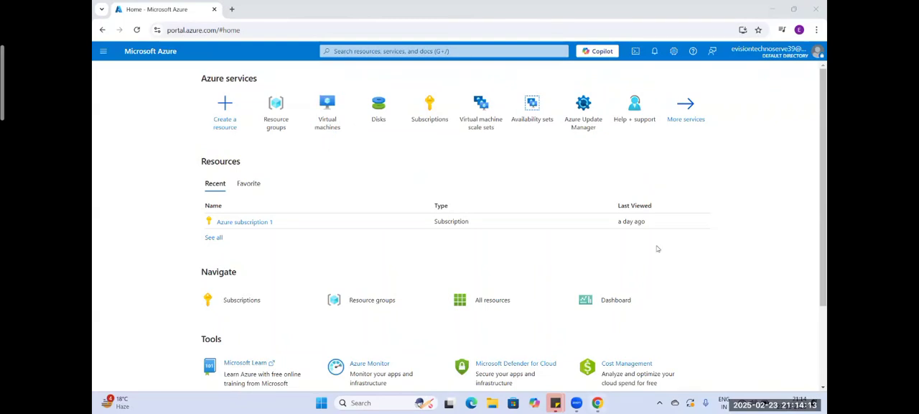
# Open Word with a new blank document and maximize its window
pyautogui.press('super+r')
pyautogui.write('mstsc')
pyautogui.press('Return')
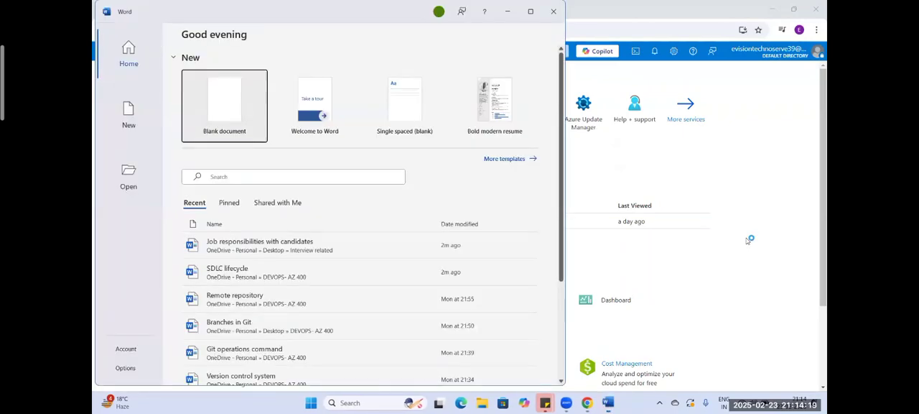
pyautogui.press('Return')
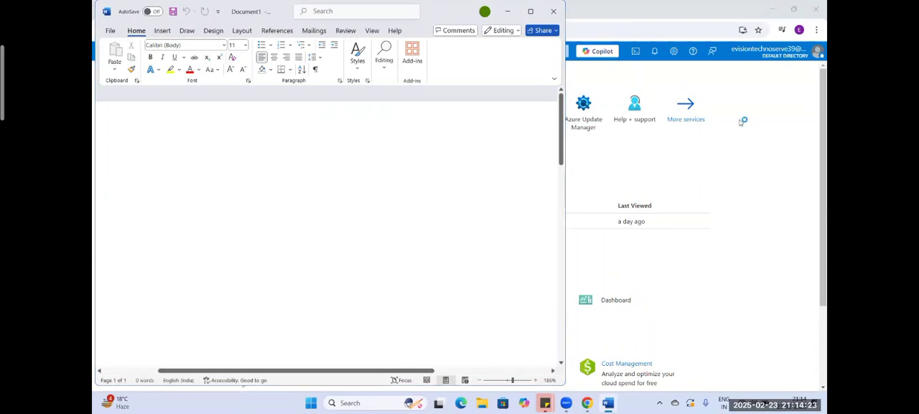
pyautogui.click(530, 11)
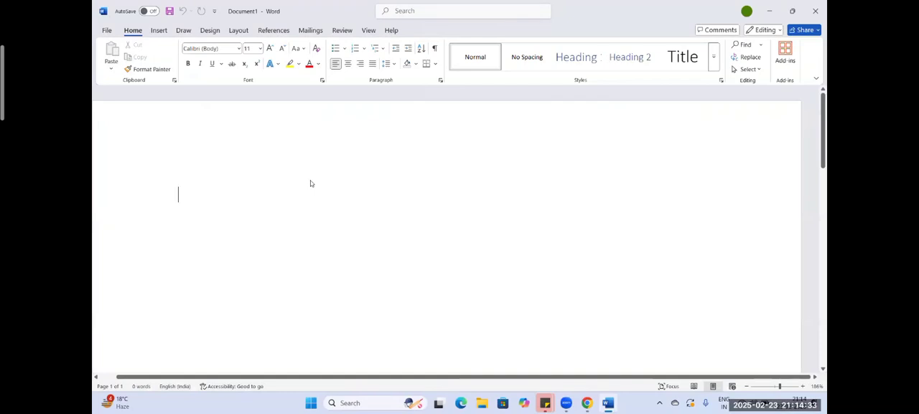
# Write the first three connection methods on separate lines: "Azure bastion", "S2S" and "P2S"
pyautogui.write('Azure bastion')
pyautogui.press('Return')
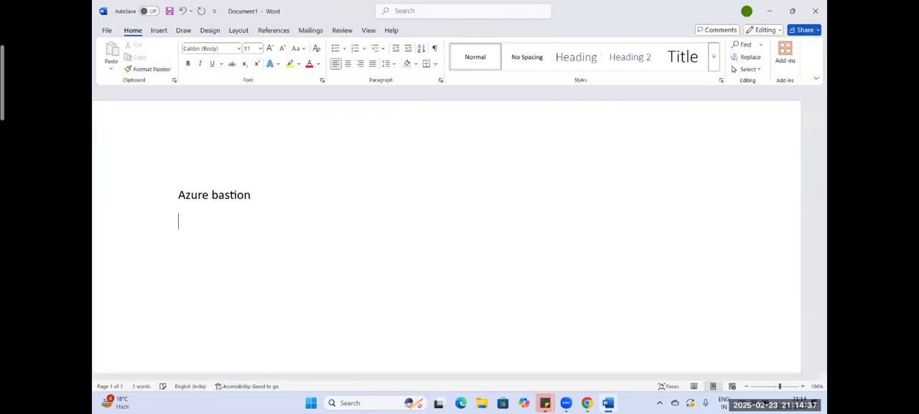
pyautogui.write('S2S')
pyautogui.press('Return')
pyautogui.write('P2S')
pyautogui.press('Return')
# Add the lines "Load balancer- NAT" and "Firewall- SNAT" below P2S
pyautogui.write('Lo')
pyautogui.press('BackSpace')
pyautogui.write('oad balabc')
pyautogui.press('BackSpace')
pyautogui.press('BackSpace')
pyautogui.write('ncer- NAT ')
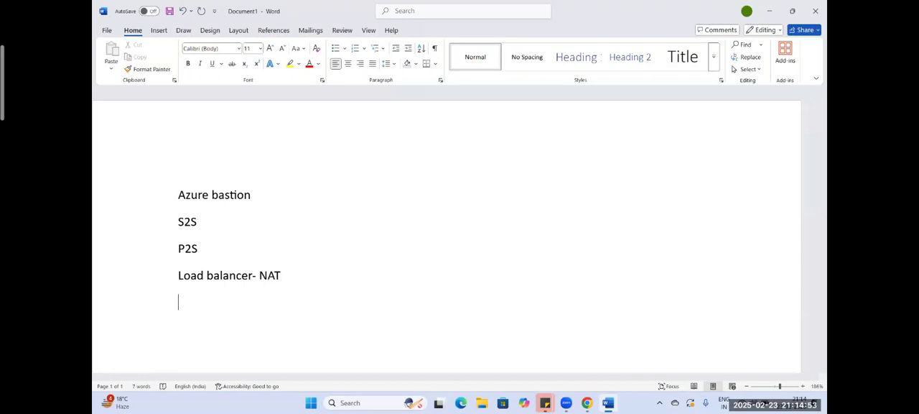
pyautogui.write('Firewall- SNAT')
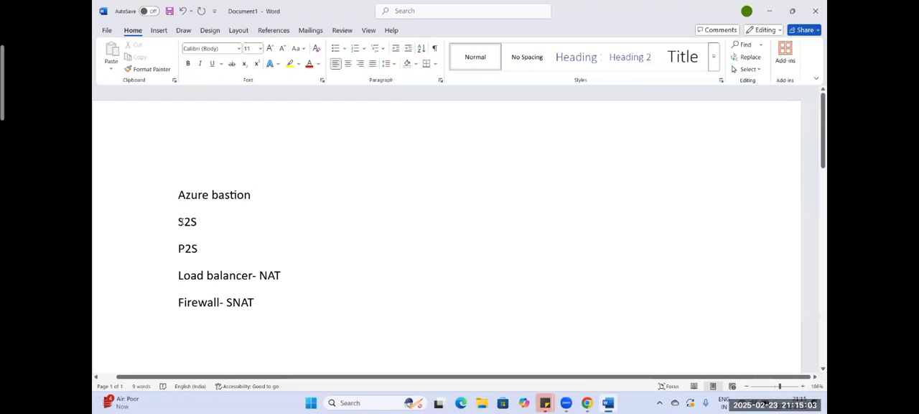
pyautogui.moveTo(177, 194); pyautogui.dragTo(255, 309)
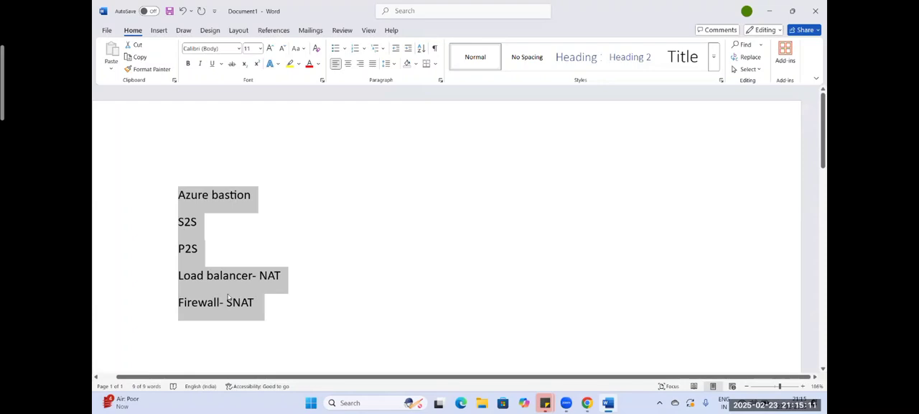
pyautogui.click(228, 297)
pyautogui.moveTo(178, 196); pyautogui.dragTo(271, 318)
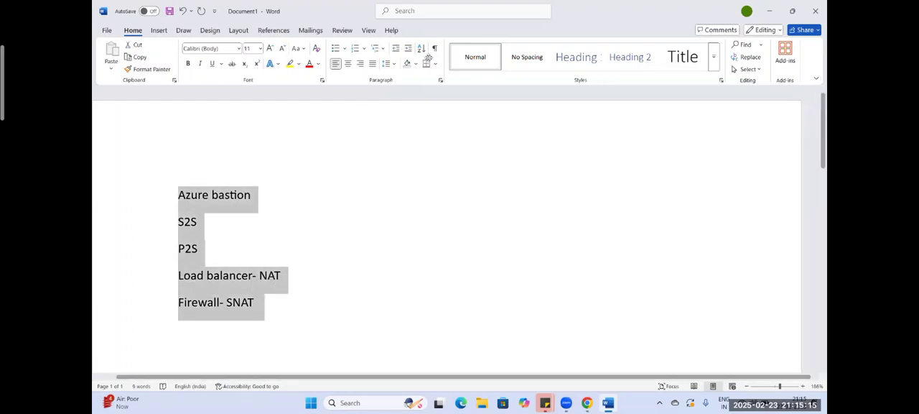
pyautogui.click(312, 242)
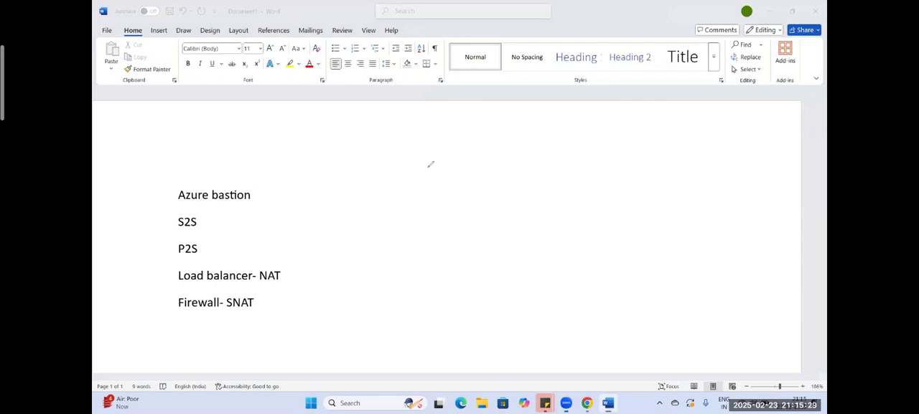
# Draw an underlined "Public - IP" label beside the list with a circled "DB" beneath it
pyautogui.moveTo(392, 155); pyautogui.dragTo(398, 207)
pyautogui.moveTo(410, 170); pyautogui.dragTo(423, 177)
pyautogui.moveTo(426, 153); pyautogui.dragTo(437, 173)
pyautogui.moveTo(440, 149)
pyautogui.mouseDown()
pyautogui.moveTo(446, 174)
pyautogui.moveTo(472, 168)
pyautogui.mouseUp()
pyautogui.moveTo(491, 153); pyautogui.dragTo(524, 149)
pyautogui.moveTo(536, 135)
pyautogui.mouseDown()
pyautogui.moveTo(538, 149)
pyautogui.moveTo(546, 128)
pyautogui.mouseUp()
pyautogui.moveTo(467, 196); pyautogui.dragTo(534, 166)
pyautogui.moveTo(474, 232)
pyautogui.mouseDown()
pyautogui.moveTo(494, 255)
pyautogui.moveTo(531, 226)
pyautogui.moveTo(521, 247)
pyautogui.mouseUp()
pyautogui.moveTo(454, 231)
pyautogui.mouseDown()
pyautogui.moveTo(549, 244)
pyautogui.moveTo(469, 279)
pyautogui.mouseUp()
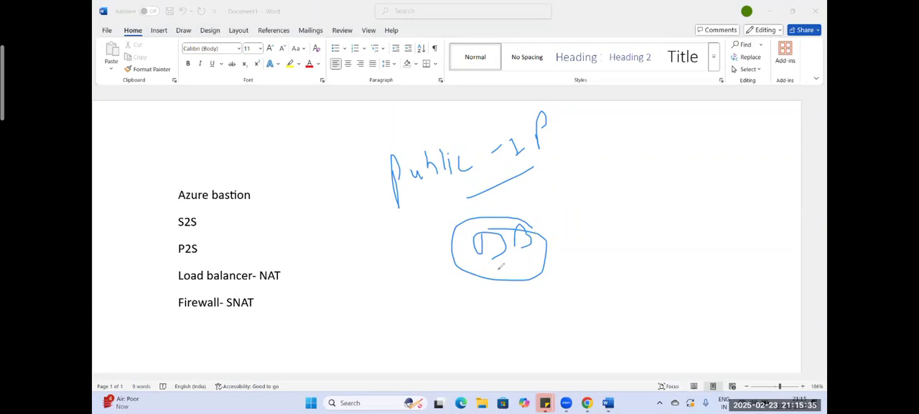
# Link the DB circle to an underlined "IP" label, followed by an arrowhead and a circled "In" node
pyautogui.moveTo(550, 236)
pyautogui.mouseDown()
pyautogui.moveTo(572, 215)
pyautogui.moveTo(587, 220)
pyautogui.moveTo(611, 204)
pyautogui.moveTo(611, 194)
pyautogui.mouseUp()
pyautogui.moveTo(604, 231); pyautogui.dragTo(622, 223)
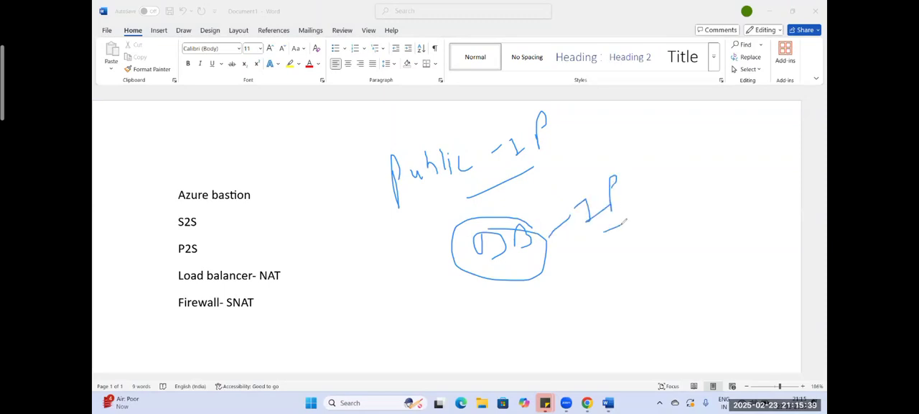
pyautogui.moveTo(643, 183); pyautogui.dragTo(655, 202)
pyautogui.moveTo(675, 169)
pyautogui.mouseDown()
pyautogui.moveTo(676, 189)
pyautogui.moveTo(667, 192)
pyautogui.moveTo(702, 169)
pyautogui.mouseUp()
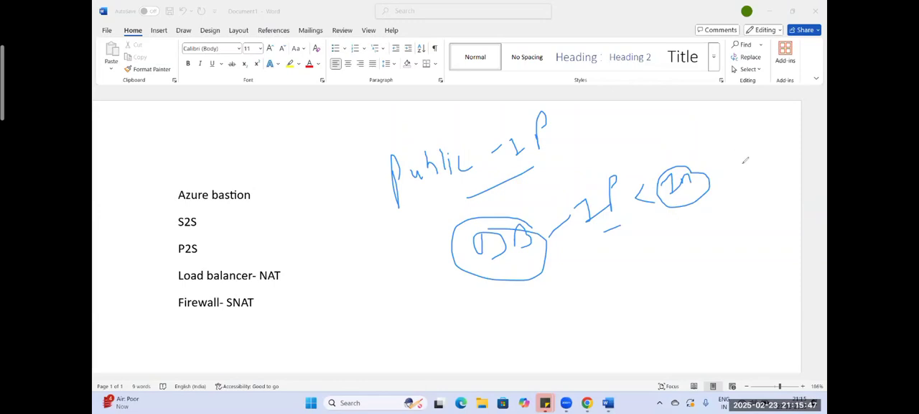
# Draw an arrow from the "In" node to three framed stick figures and connect the figures back to the DB circle
pyautogui.moveTo(708, 192)
pyautogui.mouseDown()
pyautogui.moveTo(735, 201)
pyautogui.moveTo(726, 210)
pyautogui.moveTo(748, 257)
pyautogui.moveTo(767, 272)
pyautogui.mouseUp()
pyautogui.moveTo(773, 241)
pyautogui.mouseDown()
pyautogui.moveTo(790, 260)
pyautogui.moveTo(771, 251)
pyautogui.moveTo(779, 255)
pyautogui.mouseUp()
pyautogui.moveTo(694, 248)
pyautogui.mouseDown()
pyautogui.moveTo(707, 263)
pyautogui.moveTo(709, 292)
pyautogui.mouseUp()
pyautogui.moveTo(706, 278)
pyautogui.mouseDown()
pyautogui.moveTo(699, 290)
pyautogui.moveTo(721, 270)
pyautogui.mouseUp()
pyautogui.moveTo(709, 272); pyautogui.dragTo(720, 283)
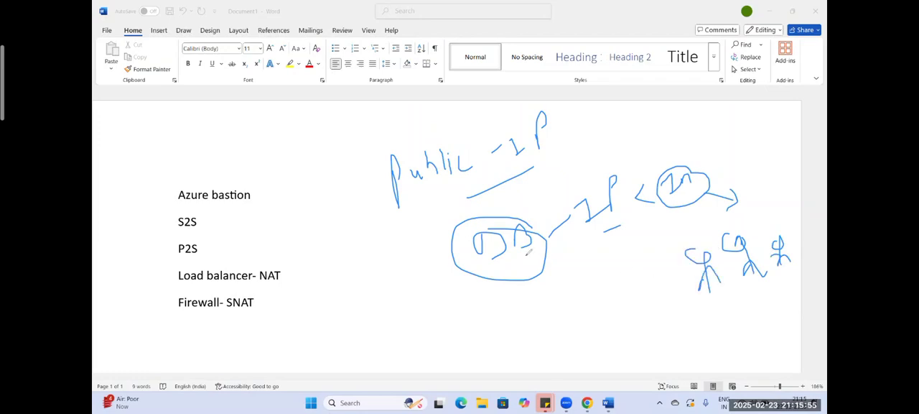
pyautogui.moveTo(685, 249)
pyautogui.mouseDown()
pyautogui.moveTo(719, 234)
pyautogui.moveTo(736, 309)
pyautogui.moveTo(700, 322)
pyautogui.moveTo(685, 248)
pyautogui.moveTo(708, 240)
pyautogui.moveTo(554, 242)
pyautogui.moveTo(539, 255)
pyautogui.moveTo(547, 260)
pyautogui.mouseUp()
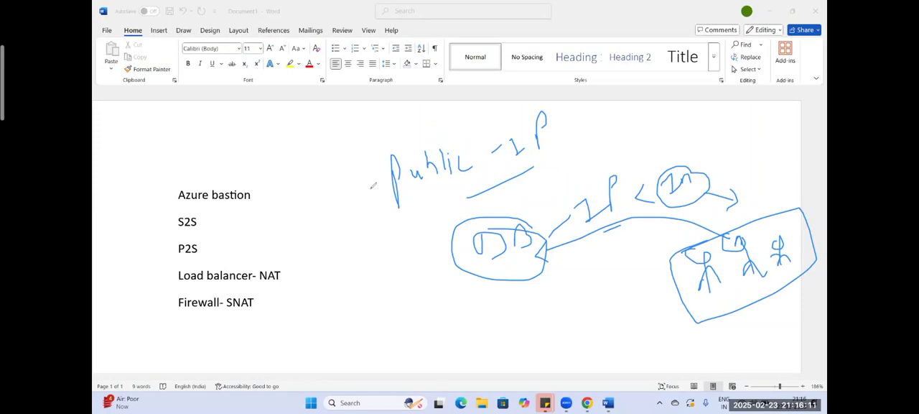
# Mark off the sketch with a tall brace and circle the "Public - IP" label, clearing all annotations when finished
pyautogui.moveTo(363, 142)
pyautogui.mouseDown()
pyautogui.moveTo(350, 172)
pyautogui.moveTo(381, 319)
pyautogui.mouseUp()
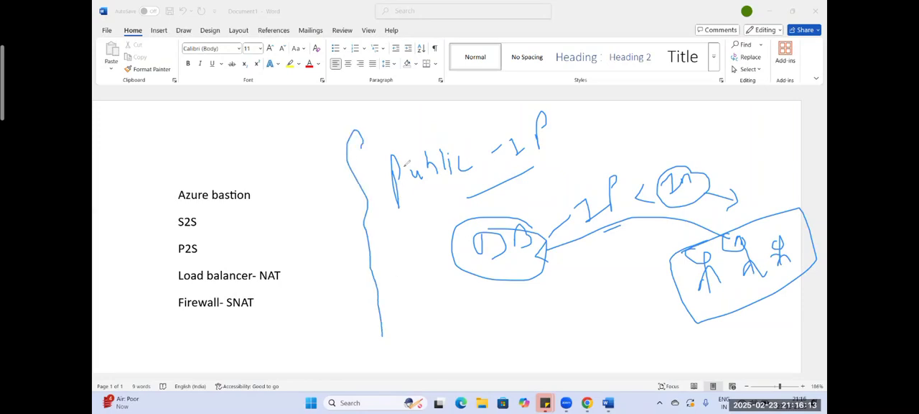
pyautogui.moveTo(393, 149)
pyautogui.mouseDown()
pyautogui.moveTo(373, 168)
pyautogui.moveTo(409, 145)
pyautogui.mouseUp()
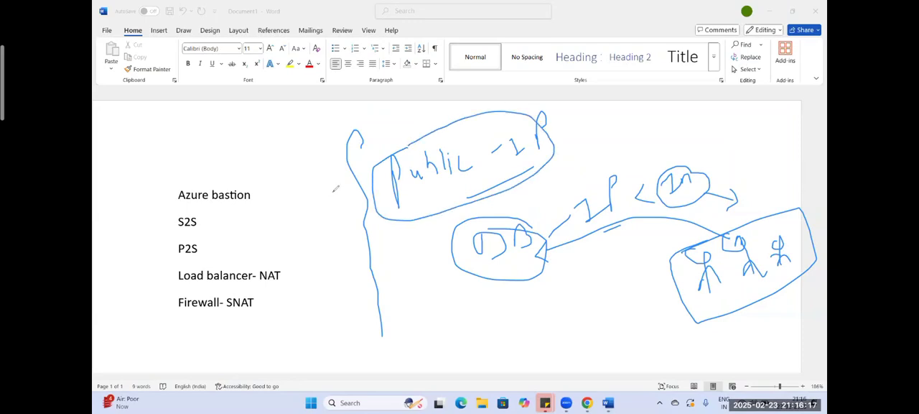
pyautogui.click(95, 266)
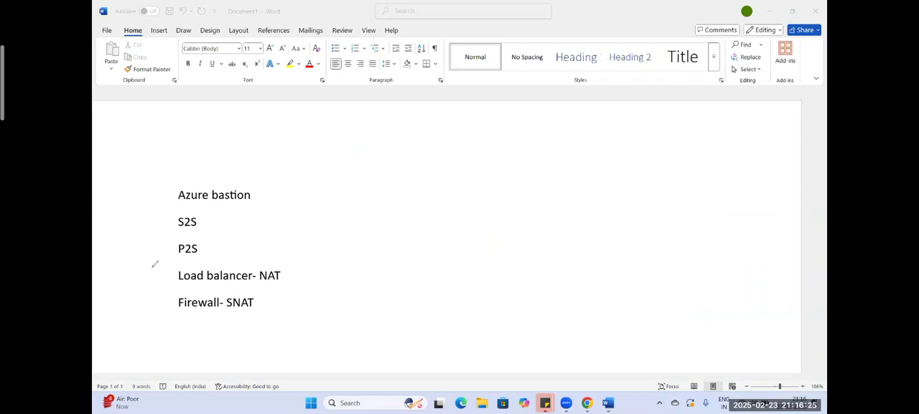
# Draw a circled "VPN" label in the blank area beside the list
pyautogui.moveTo(480, 158)
pyautogui.mouseDown()
pyautogui.moveTo(508, 162)
pyautogui.moveTo(522, 188)
pyautogui.mouseUp()
pyautogui.moveTo(514, 156); pyautogui.dragTo(531, 167)
pyautogui.moveTo(542, 159)
pyautogui.mouseDown()
pyautogui.moveTo(574, 148)
pyautogui.moveTo(548, 142)
pyautogui.mouseUp()
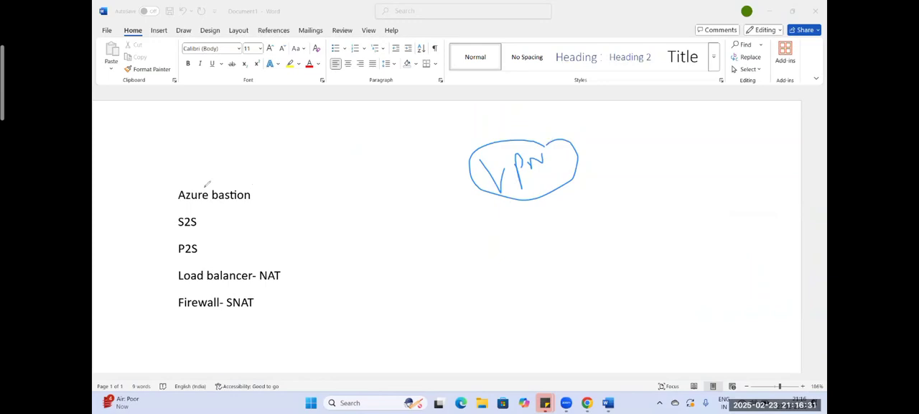
# Circle the whole list of connection methods from Azure bastion to Firewall- SNAT and clear all annotations
pyautogui.moveTo(166, 171)
pyautogui.mouseDown()
pyautogui.moveTo(180, 171)
pyautogui.moveTo(167, 173)
pyautogui.mouseUp()
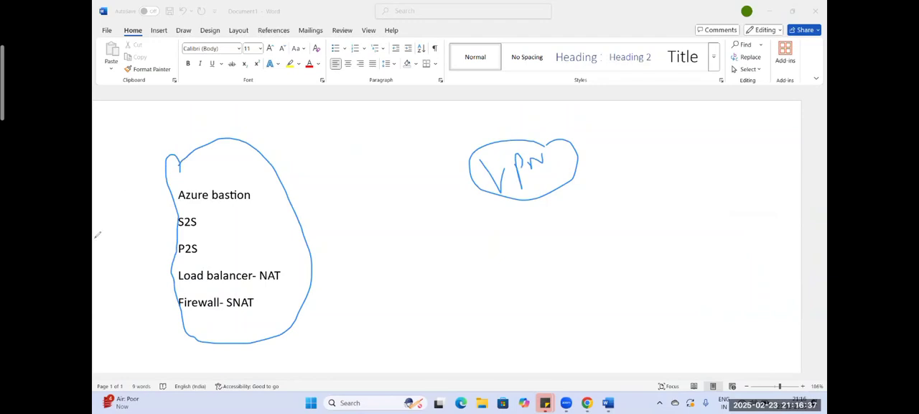
pyautogui.click(133, 263)
pyautogui.click(816, 6)
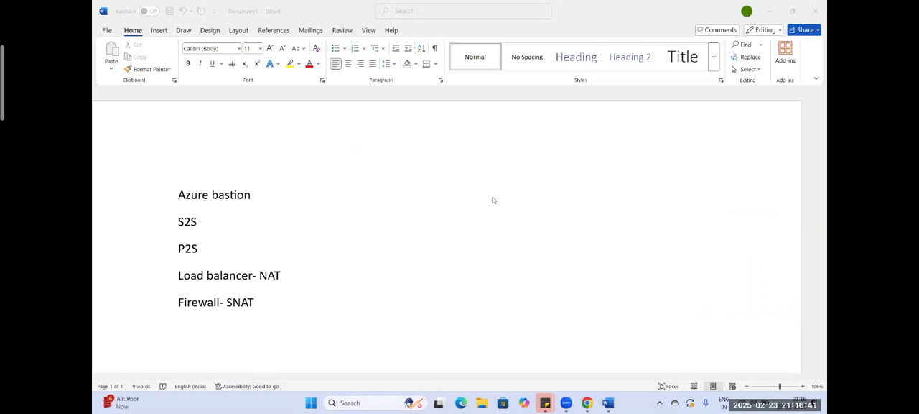
# Switch to the Azure portal in Chrome and start creating a new Azure virtual machine
pyautogui.click(497, 252)
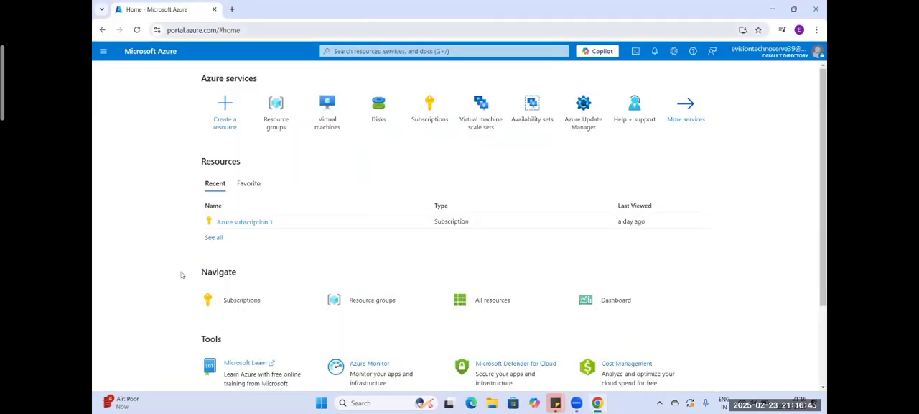
pyautogui.click(328, 128)
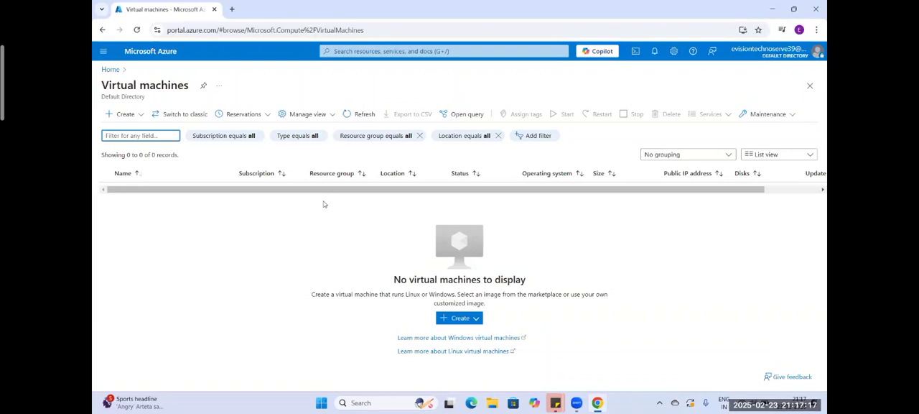
pyautogui.click(139, 116)
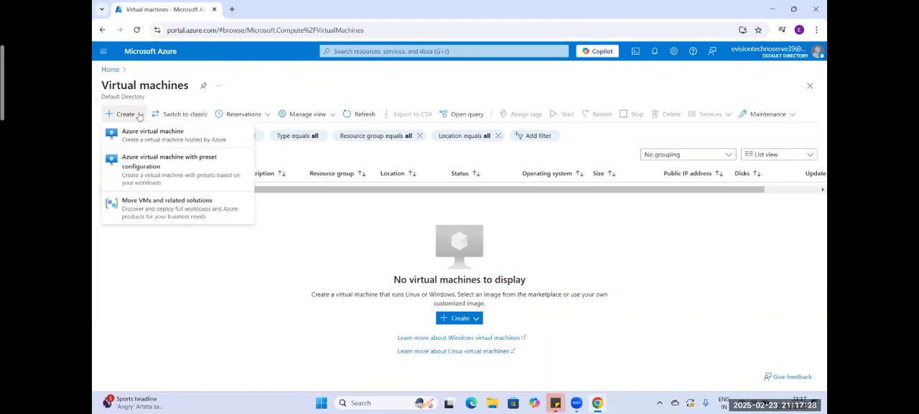
pyautogui.click(177, 133)
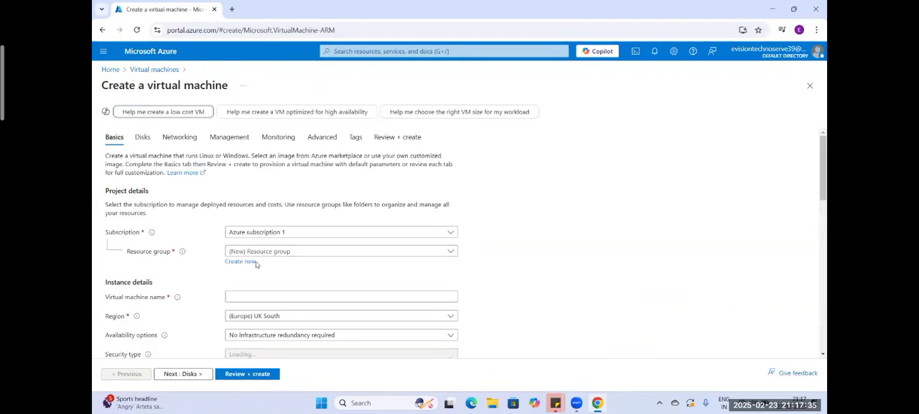
# Create a new resource group named "pop" and name the virtual machine "vm-01"
pyautogui.click(240, 261)
pyautogui.write('pop')
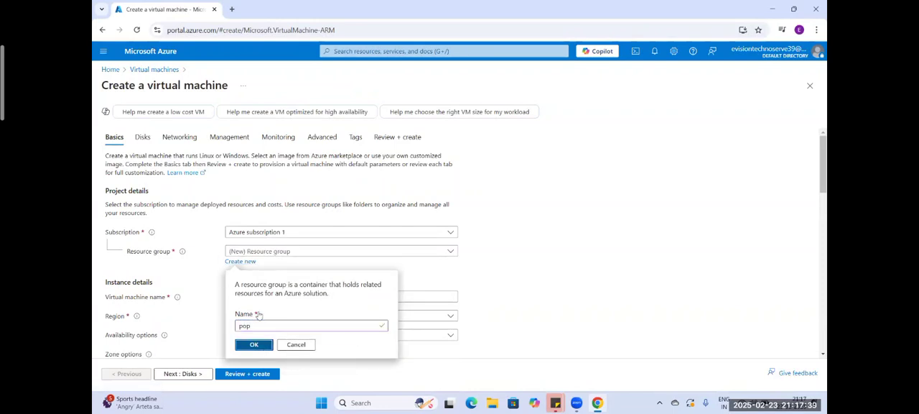
pyautogui.press('Return')
pyautogui.click(257, 296)
pyautogui.write('vm-01')
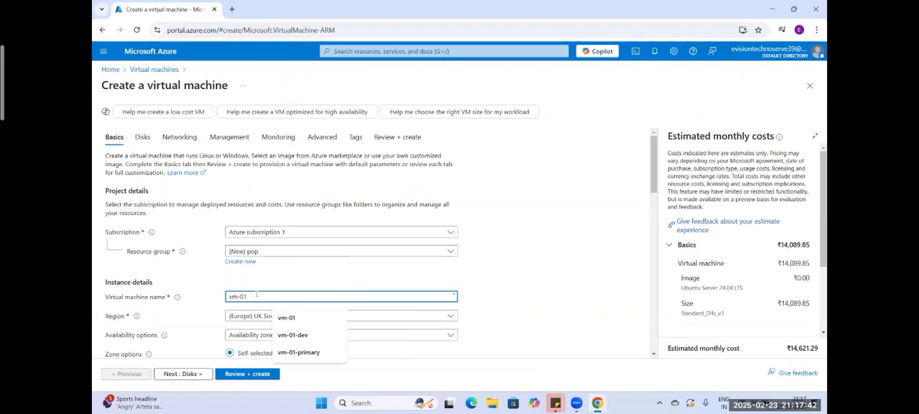
pyautogui.click(207, 307)
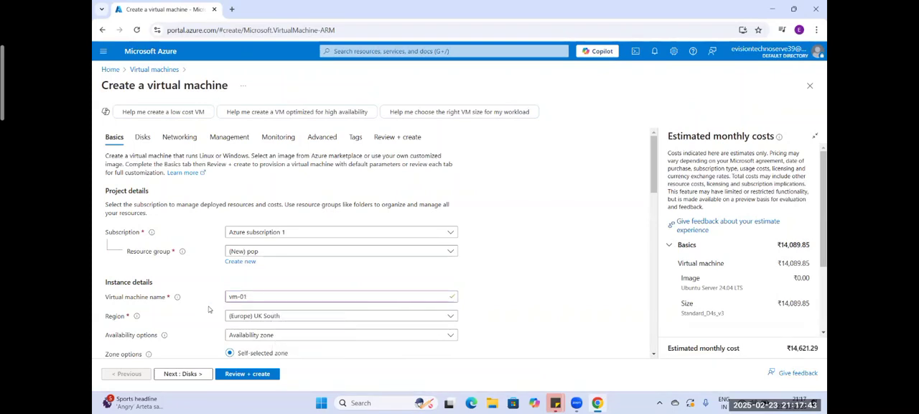
# Set availability to No infrastructure redundancy required and choose the Windows Server 2019 Datacenter - x64 Gen2 image
pyautogui.click(242, 336)
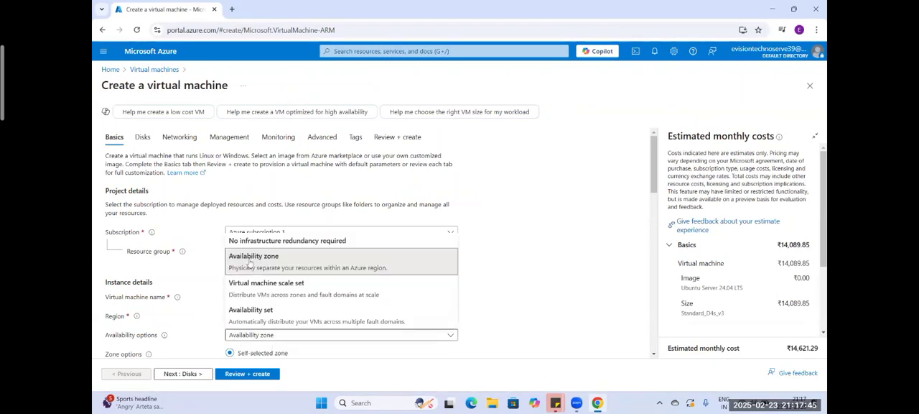
pyautogui.click(244, 241)
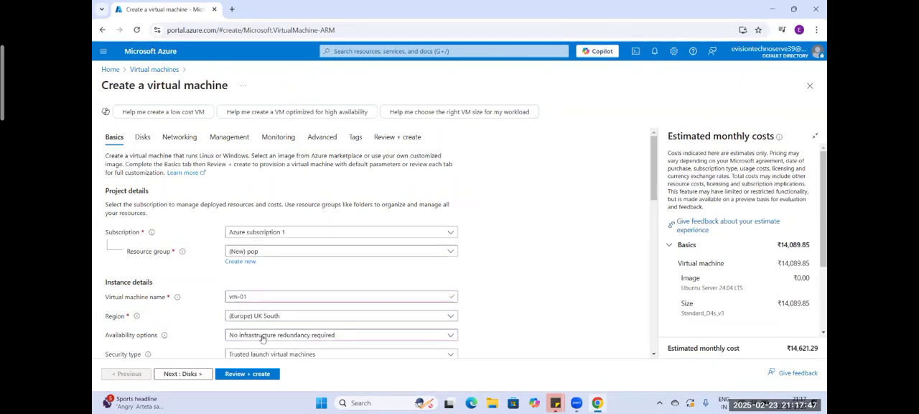
pyautogui.scroll(-2, 478, 295)
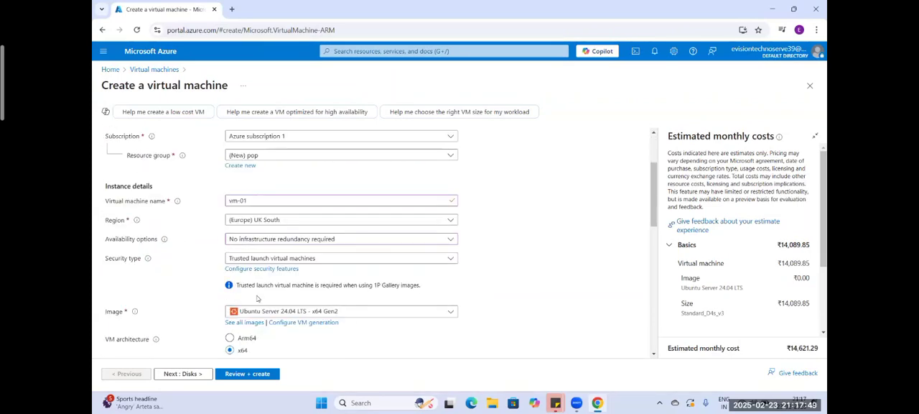
pyautogui.click(402, 313)
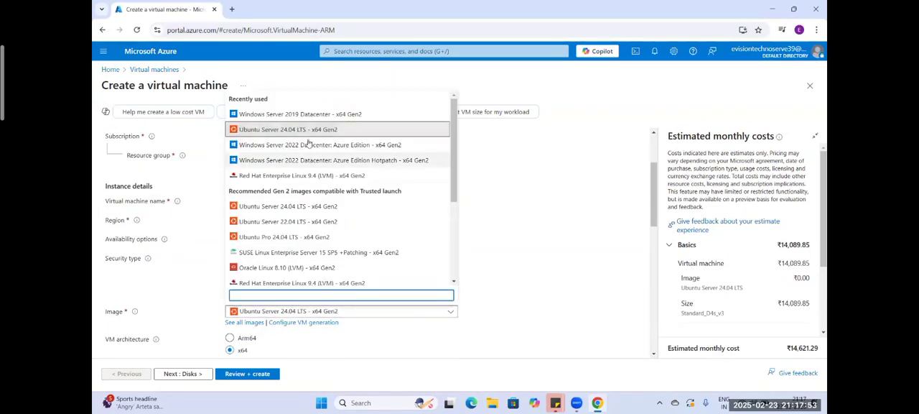
pyautogui.click(300, 114)
# Set the virtual machine size to Standard_DS1_v2 with 1 vcpu and 3.5 GiB memory
pyautogui.scroll(-2, 299, 310)
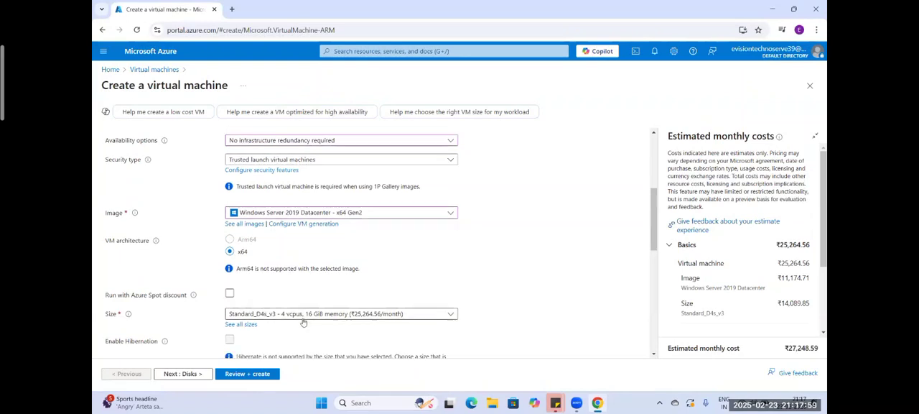
pyautogui.scroll(-1, 276, 309)
pyautogui.click(295, 273)
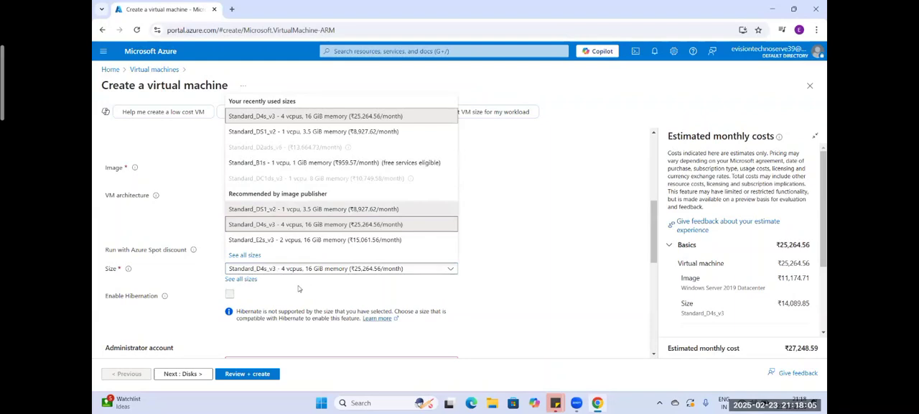
# Set the administrator username to "vmadmin" and enter the account password in both the password and confirmation fields
pyautogui.scroll(-2, 299, 289)
pyautogui.click(266, 265)
pyautogui.write('vmadmin')
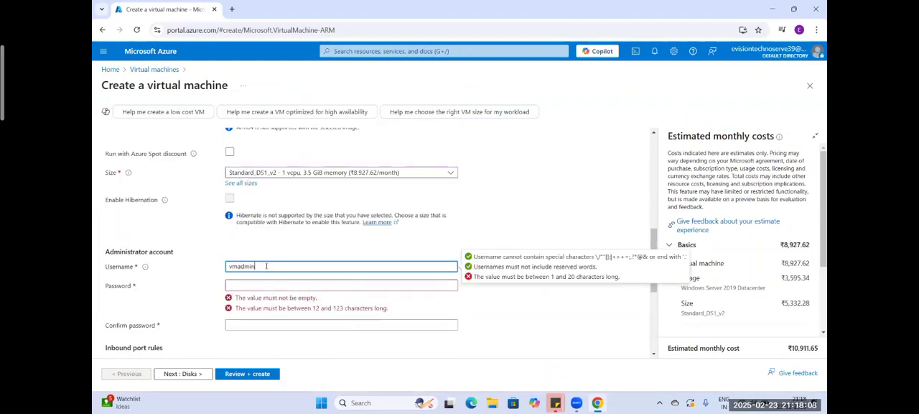
pyautogui.press('Tab')
pyautogui.write('•••••••••')
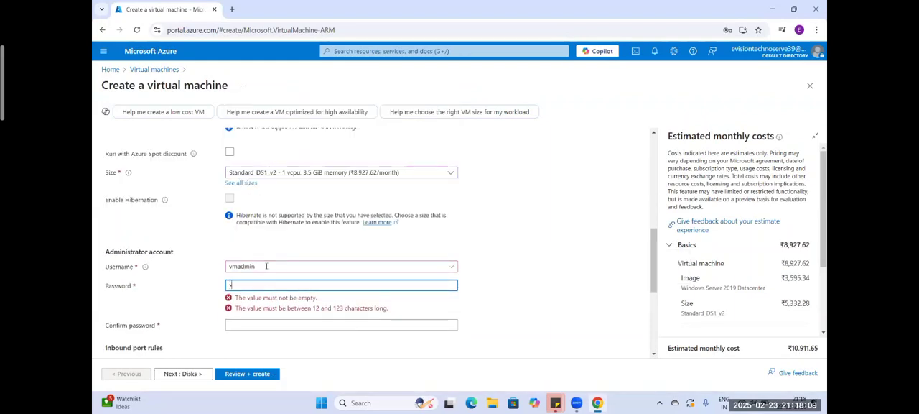
pyautogui.write('••••')
pyautogui.press('Tab')
pyautogui.write('••••••••••')
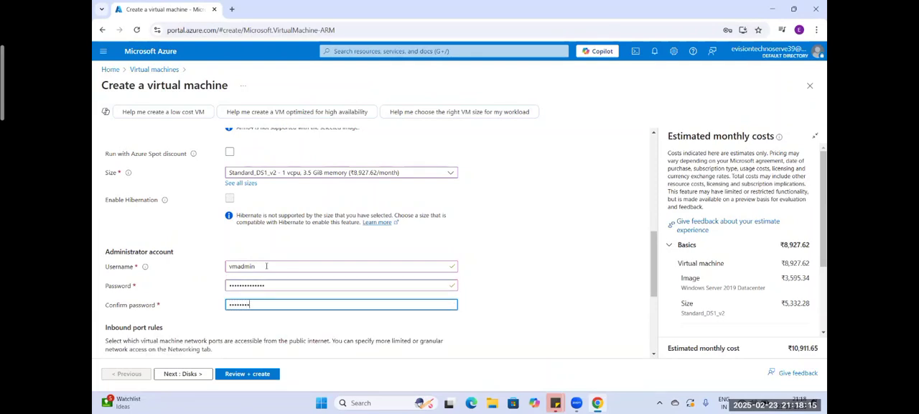
pyautogui.write('•••')
# Look over the inbound port rules and advance past the disk settings to the networking settings
pyautogui.scroll(-2, 254, 277)
pyautogui.moveTo(123, 242); pyautogui.dragTo(150, 241)
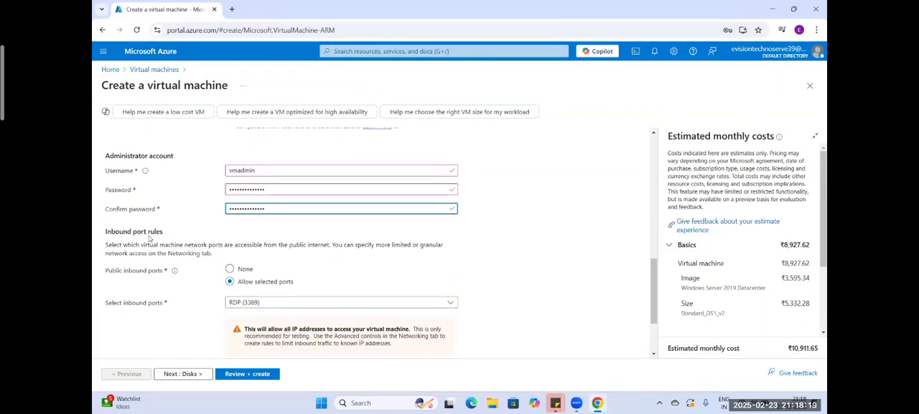
pyautogui.scroll(-1, 253, 308)
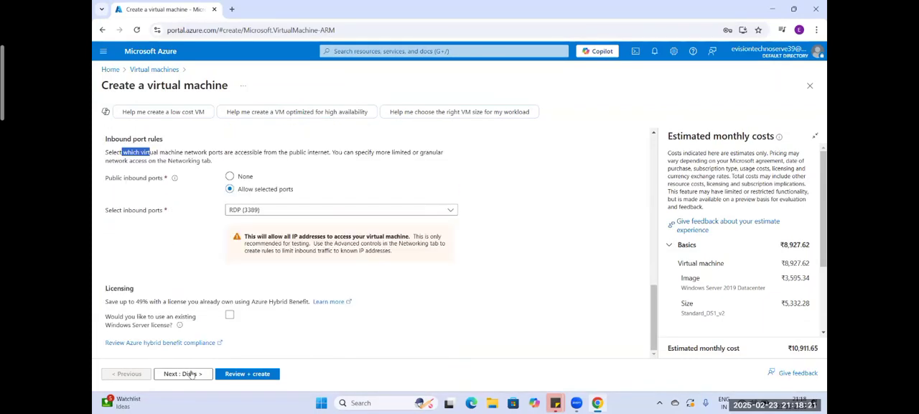
pyautogui.click(185, 374)
pyautogui.click(188, 373)
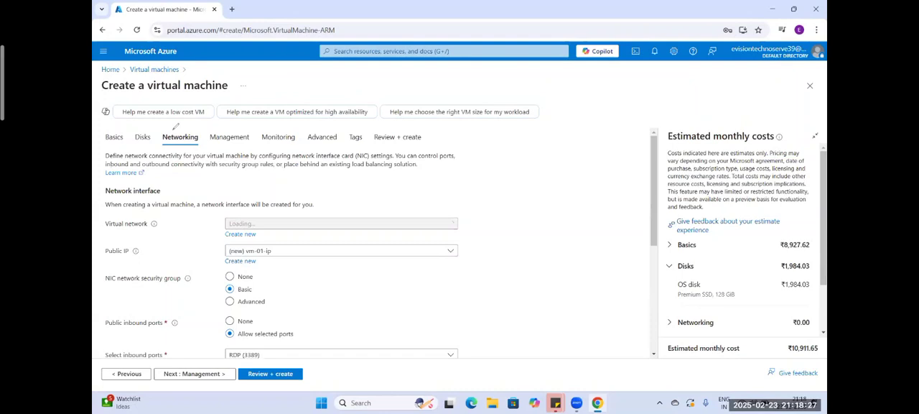
# Circle the Networking heading and draw a long vertical line down from Network interface, clearing the annotations when finished
pyautogui.moveTo(175, 126)
pyautogui.mouseDown()
pyautogui.moveTo(202, 146)
pyautogui.moveTo(188, 119)
pyautogui.moveTo(169, 129)
pyautogui.mouseUp()
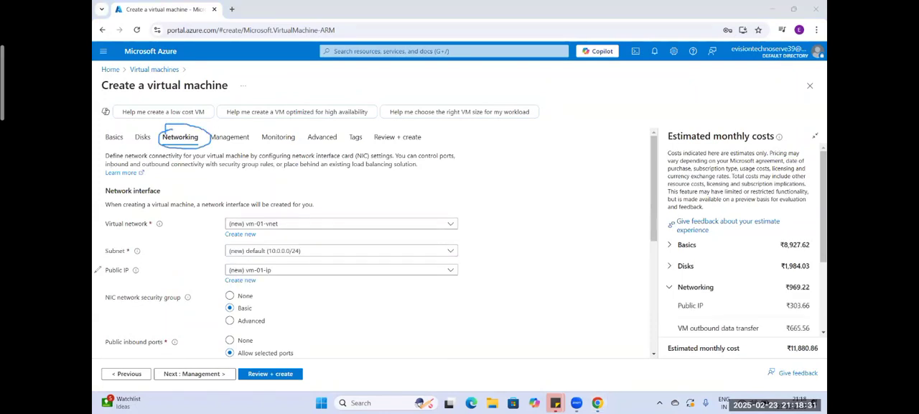
pyautogui.moveTo(159, 190)
pyautogui.mouseDown()
pyautogui.moveTo(170, 196)
pyautogui.moveTo(171, 270)
pyautogui.mouseUp()
pyautogui.moveTo(174, 337); pyautogui.dragTo(177, 359)
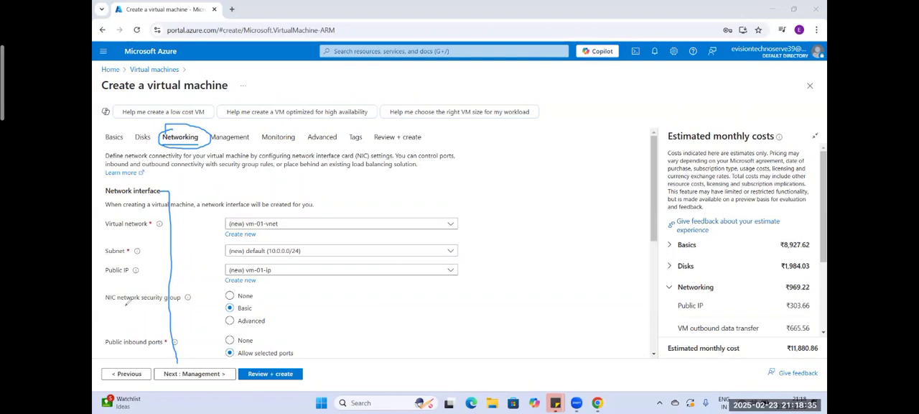
pyautogui.scroll(-1, 126, 302)
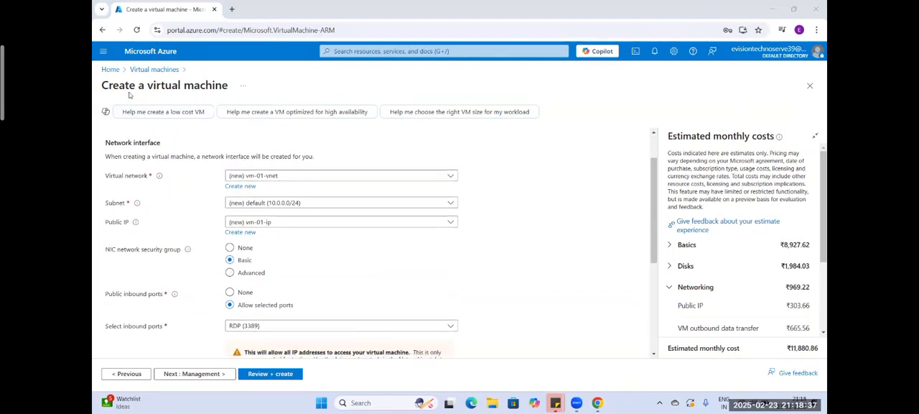
# Highlight the page title, the Public IP label and the public IP's price in the estimated monthly costs
pyautogui.moveTo(125, 85); pyautogui.dragTo(224, 85)
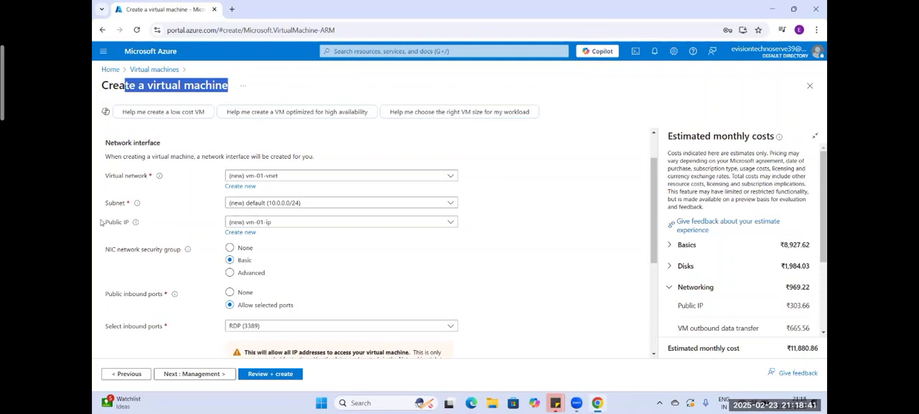
pyautogui.moveTo(104, 224); pyautogui.dragTo(130, 227)
pyautogui.moveTo(130, 226)
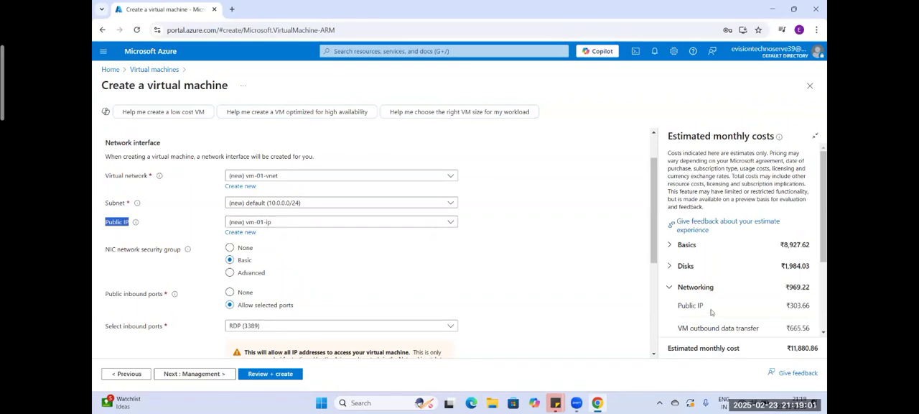
pyautogui.tripleClick(685, 305)
pyautogui.moveTo(790, 305); pyautogui.dragTo(816, 308)
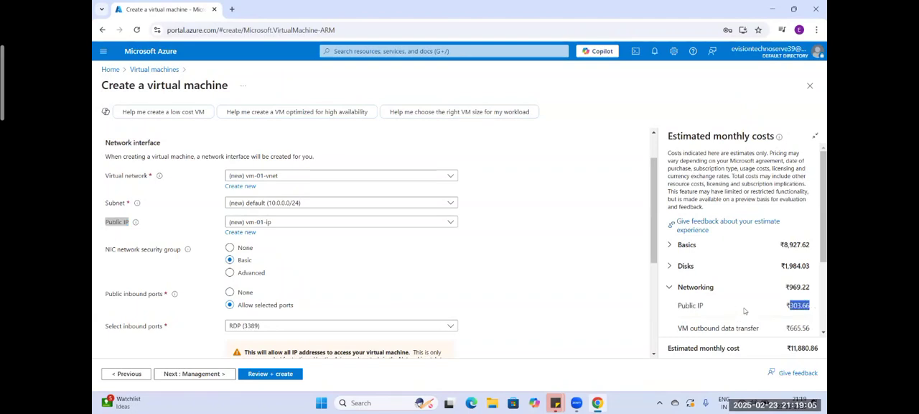
pyautogui.moveTo(784, 307); pyautogui.dragTo(815, 307)
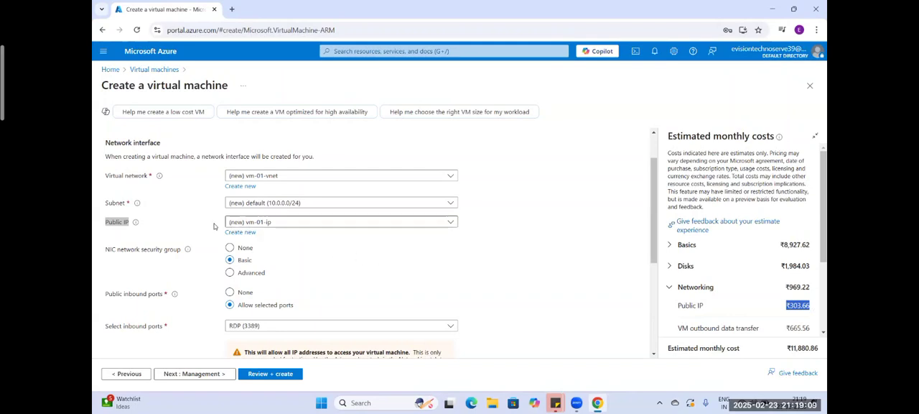
pyautogui.moveTo(788, 307); pyautogui.dragTo(815, 306)
# Set the virtual machine's public IP to None and look over the remaining networking settings
pyautogui.click(443, 221)
pyautogui.click(260, 255)
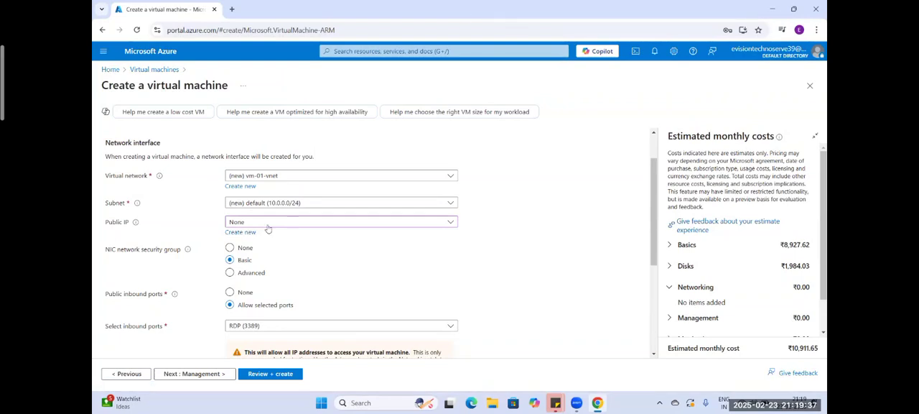
pyautogui.scroll(-3, 251, 244)
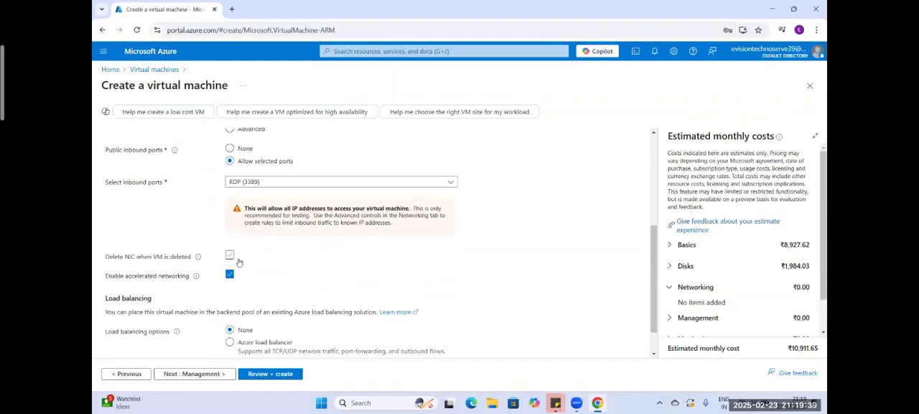
pyautogui.scroll(4, 248, 242)
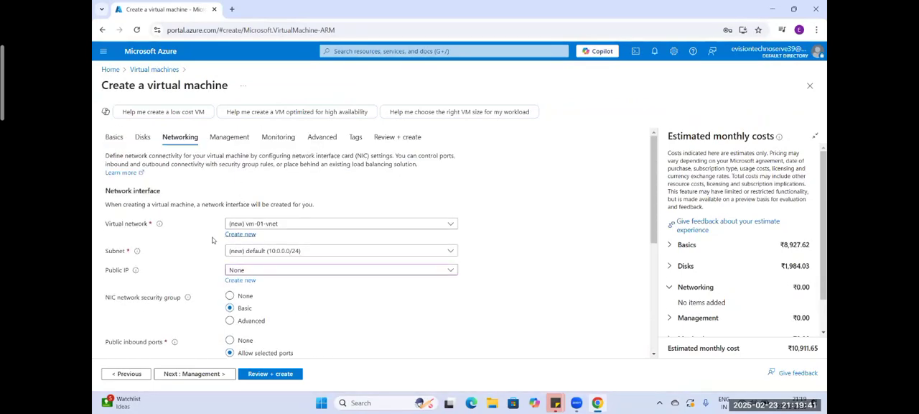
# Validate and deploy the virtual machine, returning to the portal home page once deployment finishes
pyautogui.click(268, 376)
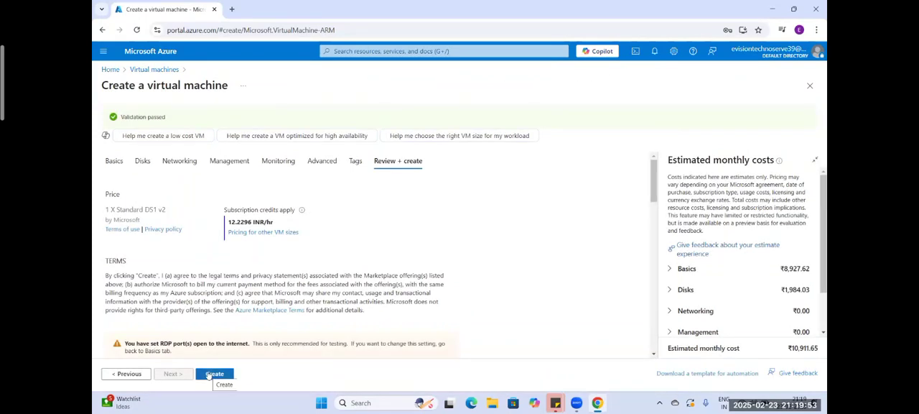
pyautogui.click(222, 380)
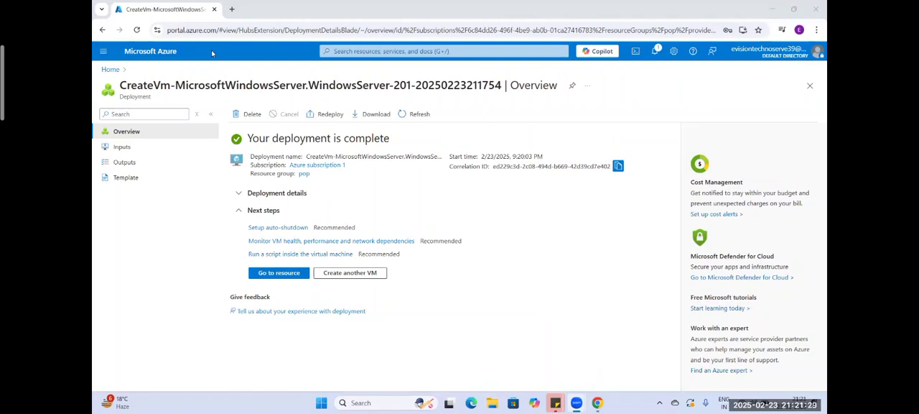
pyautogui.click(151, 51)
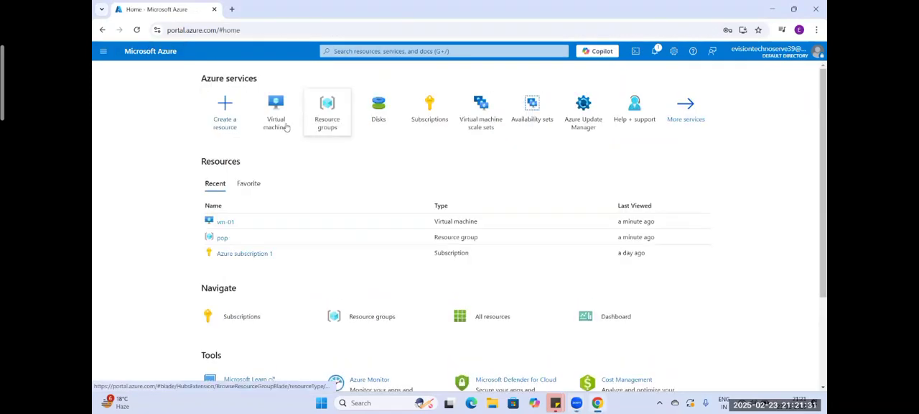
# Open the overview of virtual machine vm-01 and collapse the list of virtual machines
pyautogui.click(282, 126)
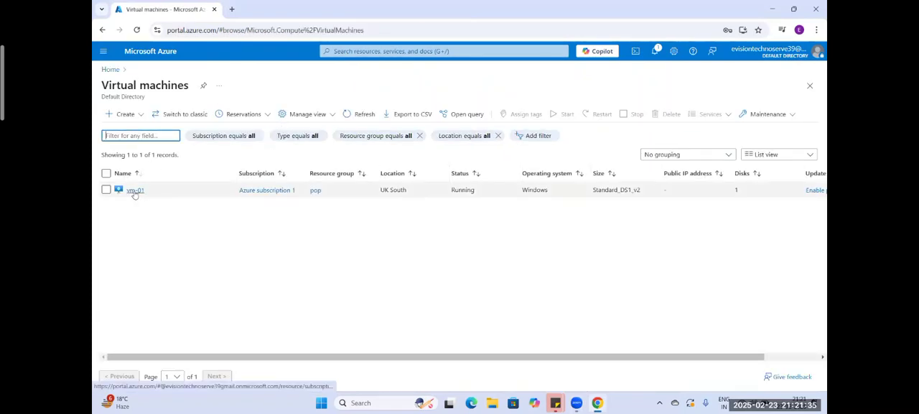
pyautogui.click(135, 191)
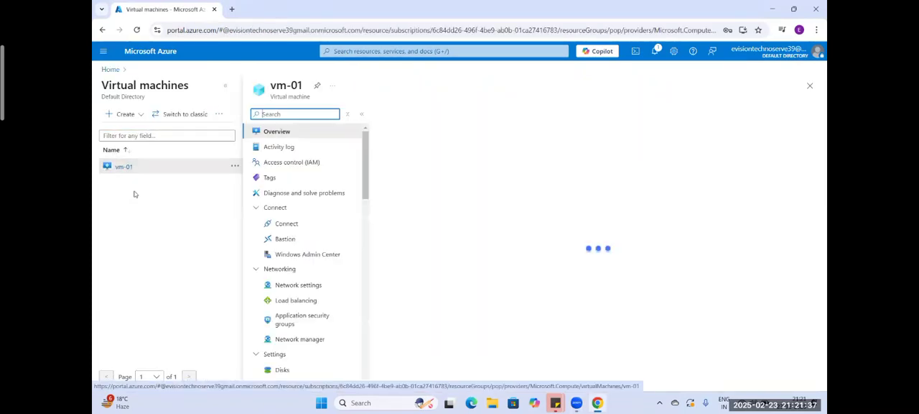
pyautogui.click(226, 86)
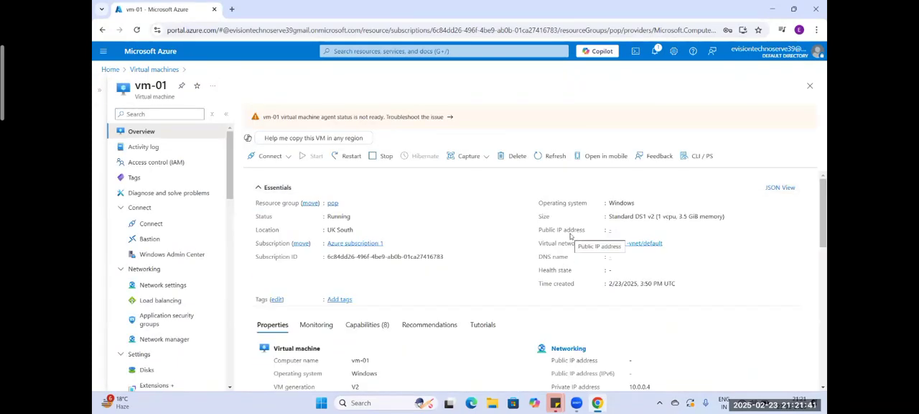
# Highlight vm-01's Public IP address row under Essentials and the private IP address value under Networking
pyautogui.scroll(-2, 659, 309)
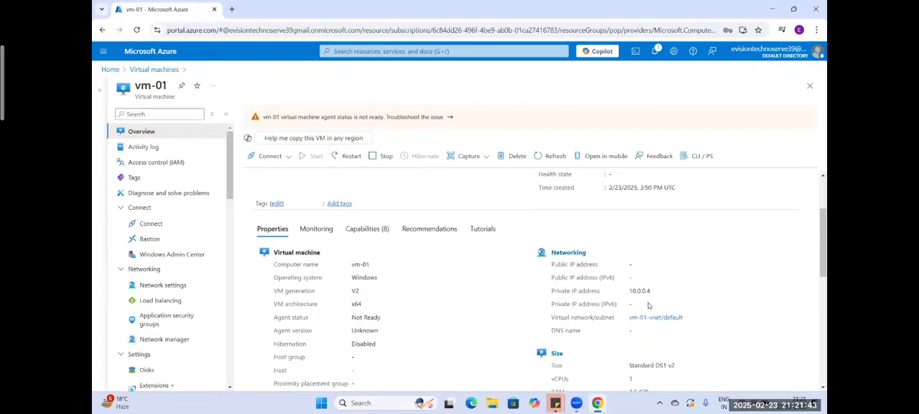
pyautogui.scroll(1, 628, 249)
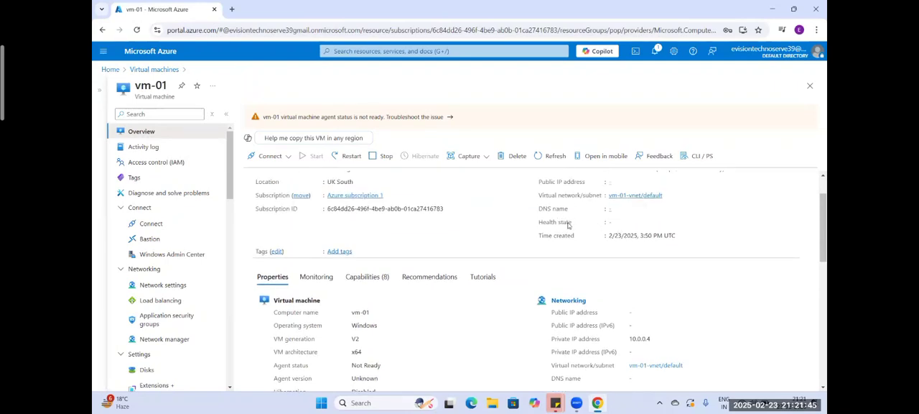
pyautogui.moveTo(614, 183); pyautogui.dragTo(536, 185)
pyautogui.scroll(1, 677, 218)
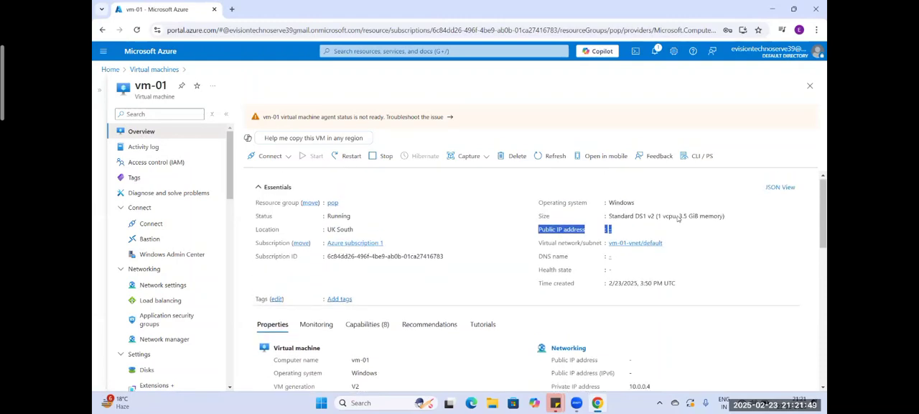
pyautogui.click(764, 253)
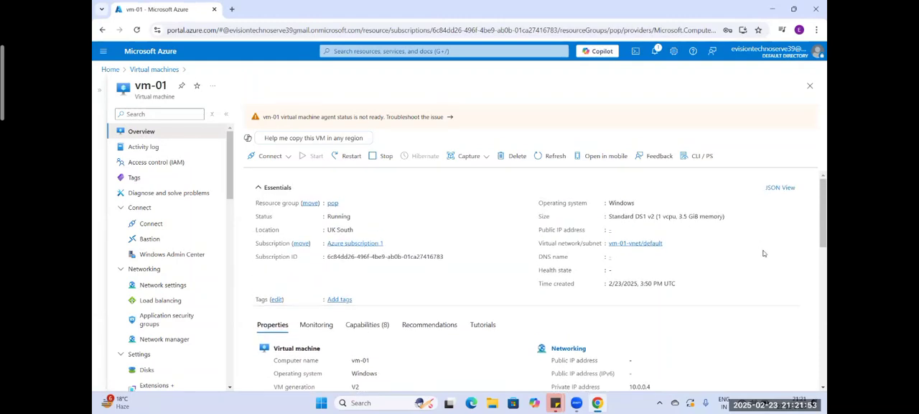
pyautogui.scroll(-1, 764, 252)
pyautogui.moveTo(629, 338); pyautogui.dragTo(659, 341)
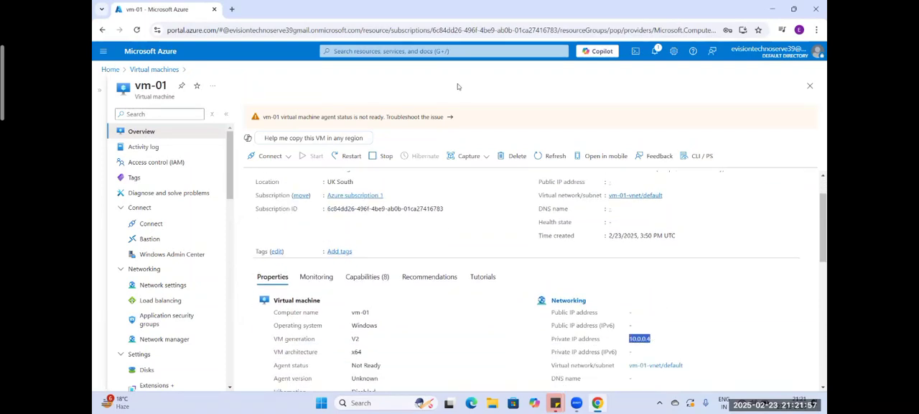
# Handwrite notes beside Essentials, mark the public and private IP address entries with circles and an arrow, and clear the annotations
pyautogui.click(684, 216)
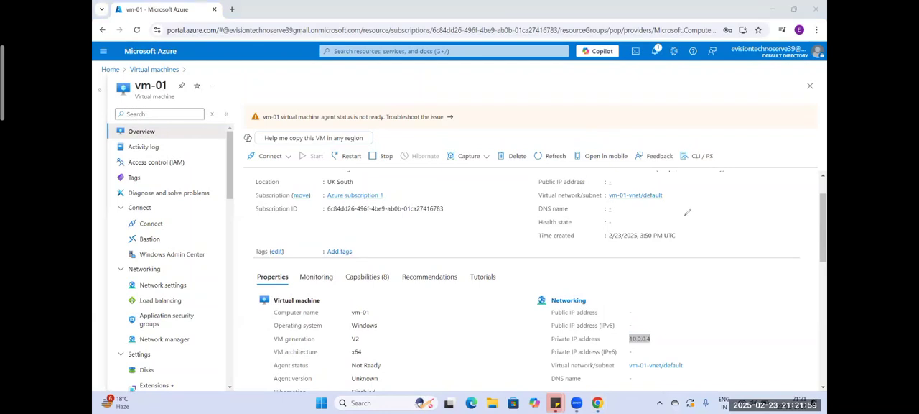
pyautogui.moveTo(686, 184)
pyautogui.mouseDown()
pyautogui.moveTo(687, 208)
pyautogui.moveTo(709, 174)
pyautogui.mouseUp()
pyautogui.moveTo(709, 201); pyautogui.dragTo(703, 229)
pyautogui.moveTo(712, 202)
pyautogui.mouseDown()
pyautogui.moveTo(718, 217)
pyautogui.moveTo(725, 190)
pyautogui.moveTo(754, 188)
pyautogui.moveTo(787, 157)
pyautogui.moveTo(790, 172)
pyautogui.mouseUp()
pyautogui.moveTo(773, 184); pyautogui.dragTo(786, 179)
pyautogui.moveTo(633, 343)
pyautogui.mouseDown()
pyautogui.moveTo(664, 324)
pyautogui.moveTo(619, 328)
pyautogui.moveTo(629, 343)
pyautogui.mouseUp()
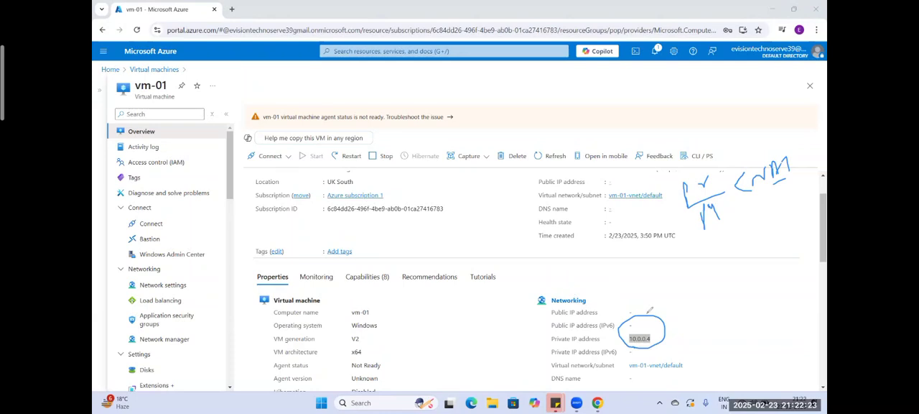
pyautogui.moveTo(685, 283)
pyautogui.mouseDown()
pyautogui.moveTo(662, 325)
pyautogui.moveTo(670, 323)
pyautogui.mouseUp()
pyautogui.moveTo(553, 170)
pyautogui.mouseDown()
pyautogui.moveTo(520, 185)
pyautogui.moveTo(560, 191)
pyautogui.moveTo(623, 166)
pyautogui.mouseUp()
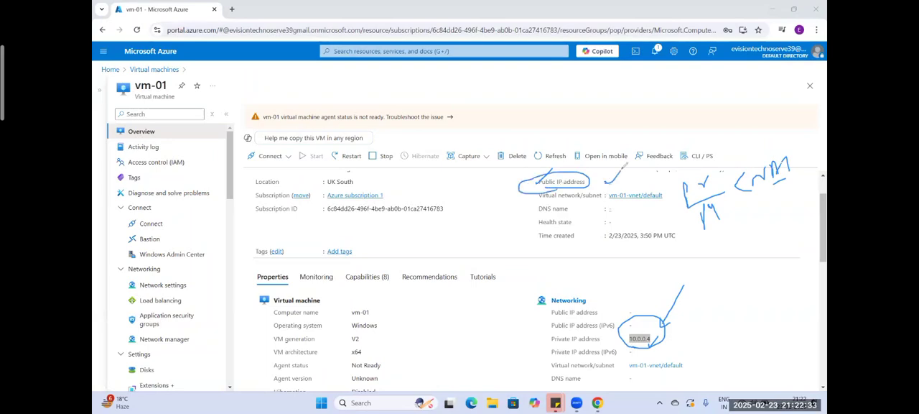
pyautogui.moveTo(527, 336); pyautogui.dragTo(616, 342)
pyautogui.press('Escape')
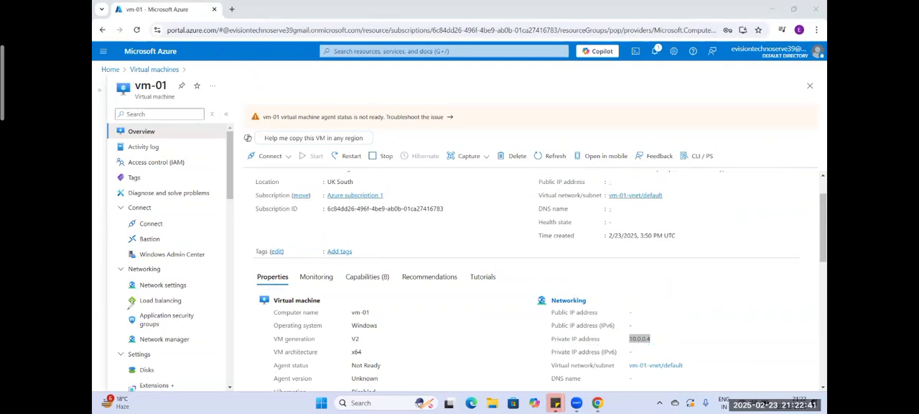
# Highlight the private and public IP address rows in turn to compare vm-01's two kinds of address
pyautogui.click(629, 344)
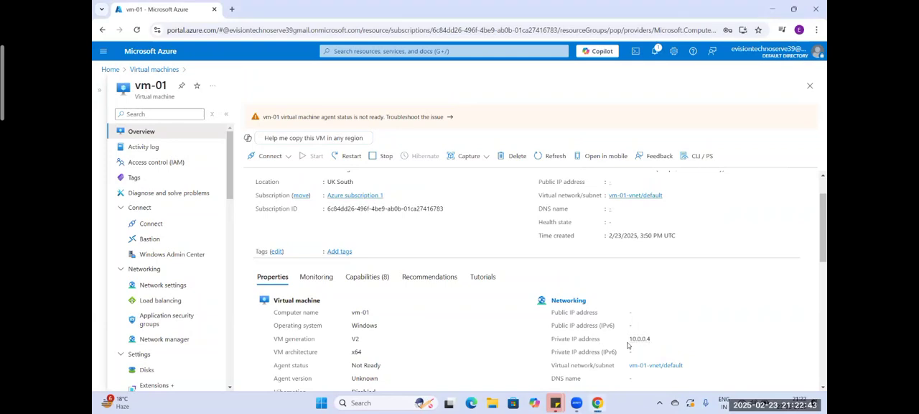
pyautogui.moveTo(661, 339); pyautogui.dragTo(544, 339)
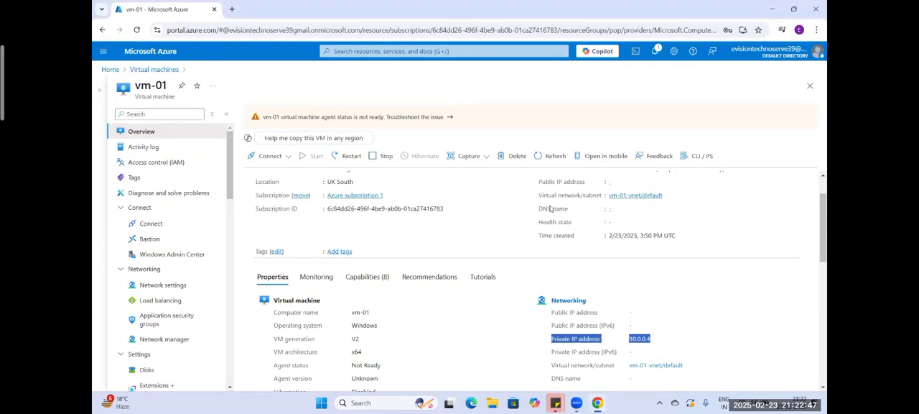
pyautogui.moveTo(538, 182); pyautogui.dragTo(607, 183)
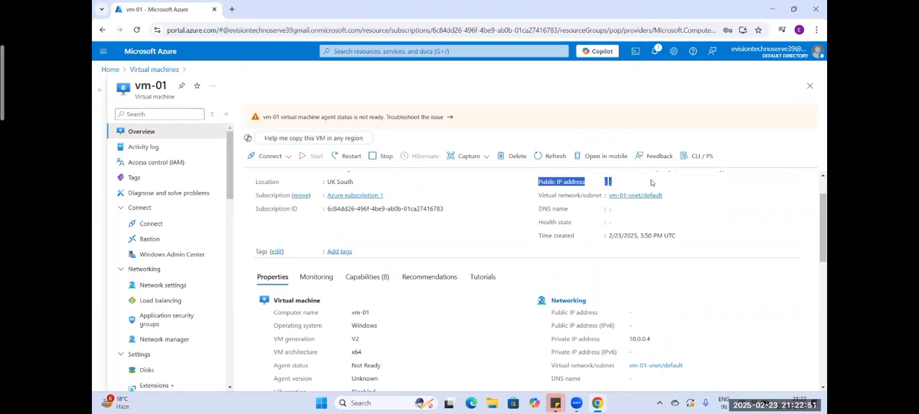
pyautogui.moveTo(554, 338); pyautogui.dragTo(664, 340)
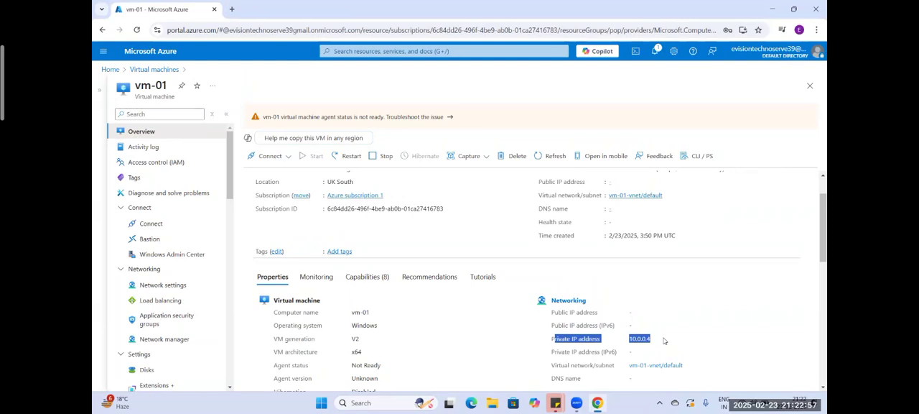
pyautogui.click(664, 340)
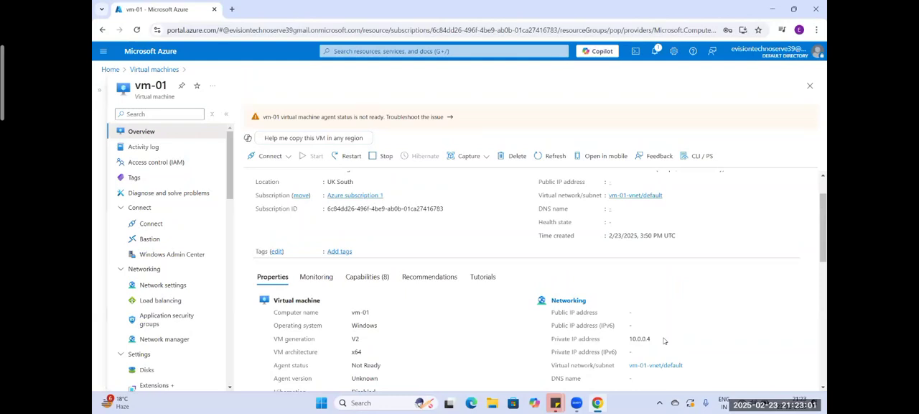
pyautogui.moveTo(657, 340); pyautogui.dragTo(621, 341)
pyautogui.scroll(1, 333, 230)
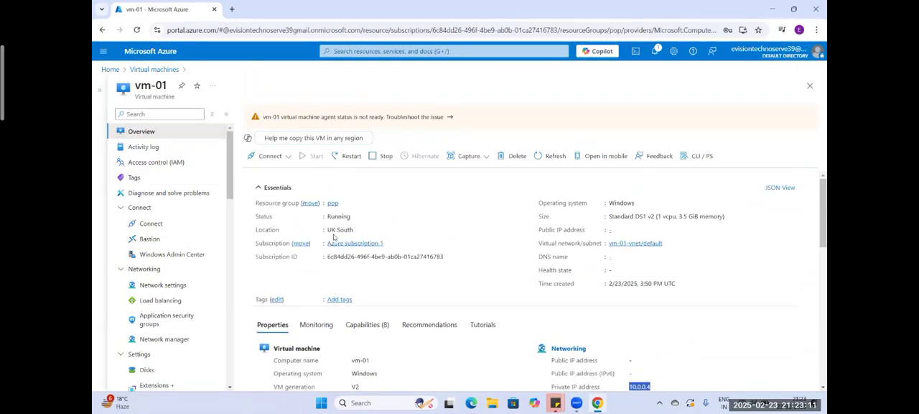
# Highlight vm-01's location and its private IP address value in the overview
pyautogui.moveTo(327, 229); pyautogui.dragTo(344, 229)
pyautogui.scroll(-1, 632, 338)
pyautogui.moveTo(631, 338); pyautogui.dragTo(658, 339)
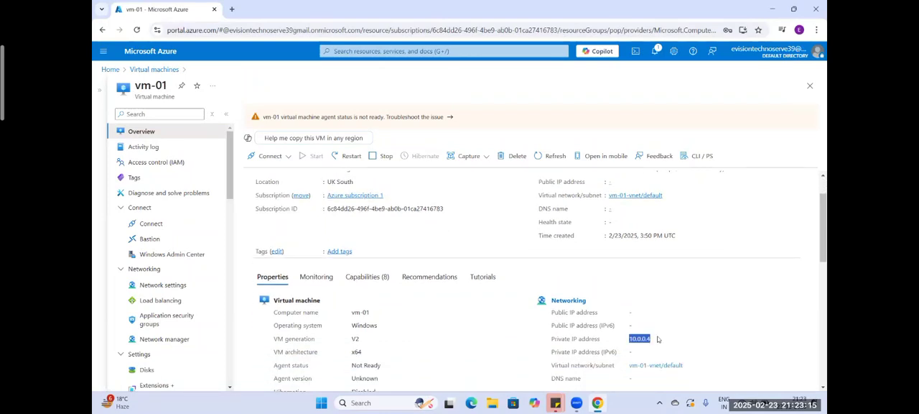
pyautogui.click(662, 338)
pyautogui.moveTo(629, 343); pyautogui.dragTo(659, 341)
pyautogui.doubleClick(629, 341)
pyautogui.click(680, 339)
# Download vm-01's native RDP file, try a remote desktop connection to its private IP address, and dismiss the connection dialog
pyautogui.click(159, 224)
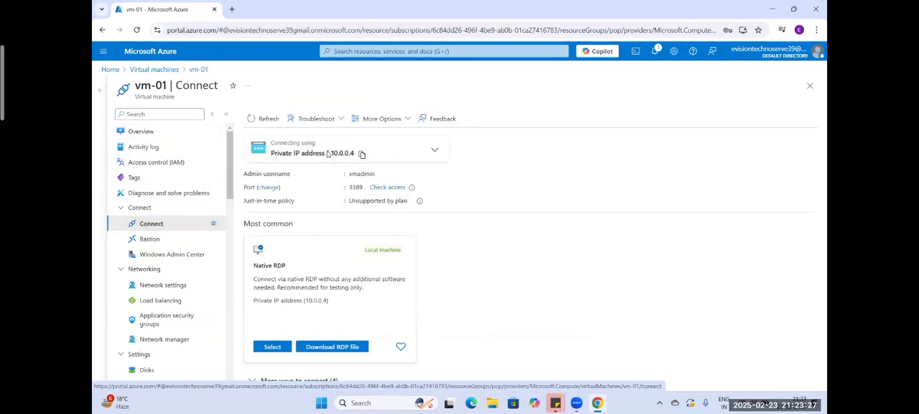
pyautogui.click(336, 346)
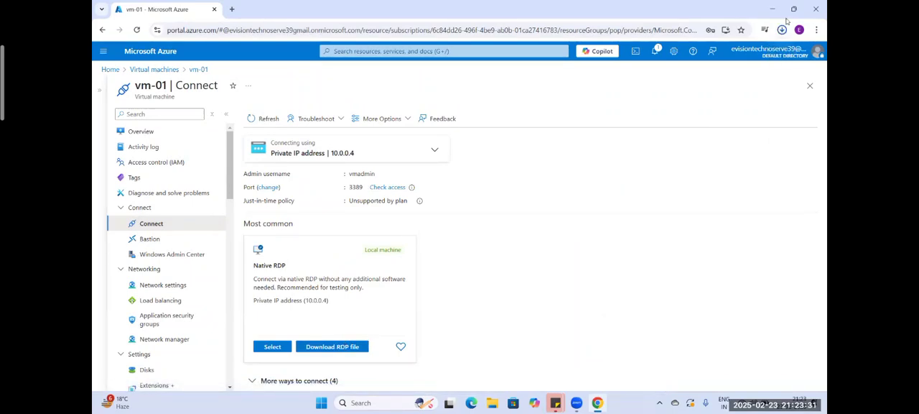
pyautogui.click(782, 29)
pyautogui.click(678, 79)
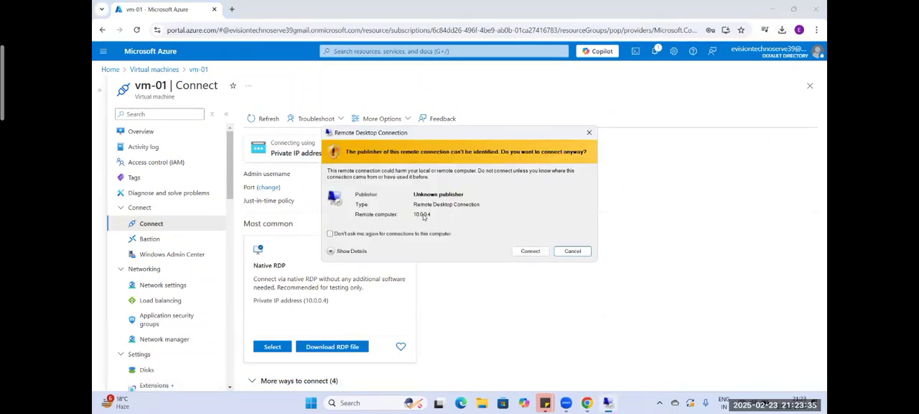
pyautogui.click(540, 251)
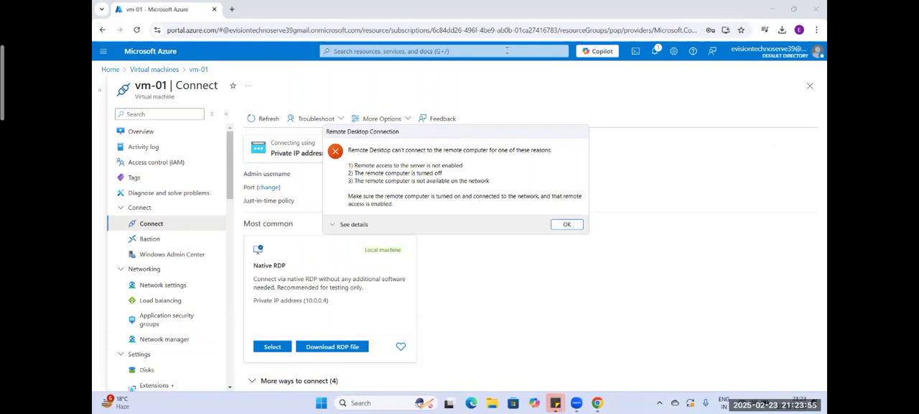
pyautogui.click(566, 224)
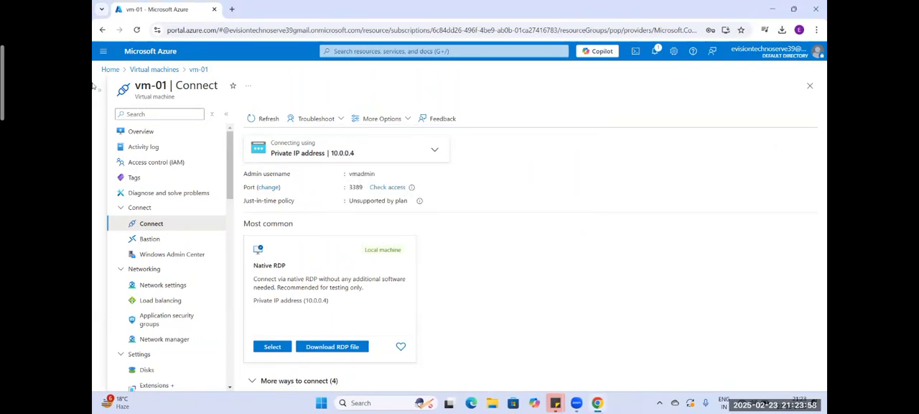
# Return to the portal home page, search for "public" and open the Public IP addresses service
pyautogui.doubleClick(164, 86)
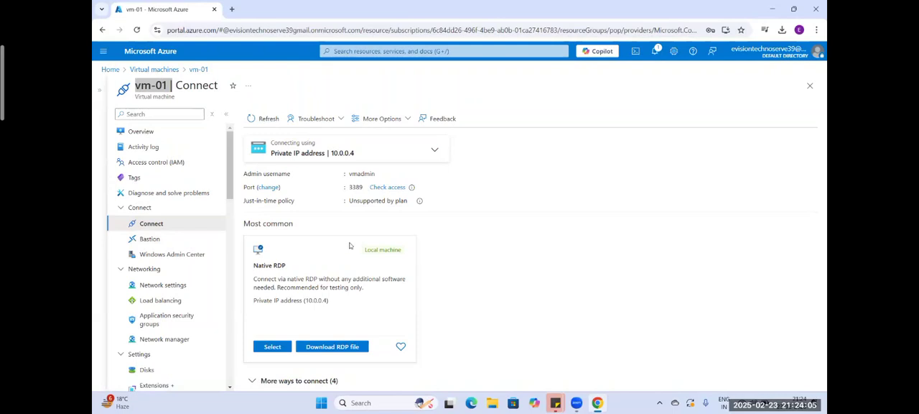
pyautogui.click(152, 54)
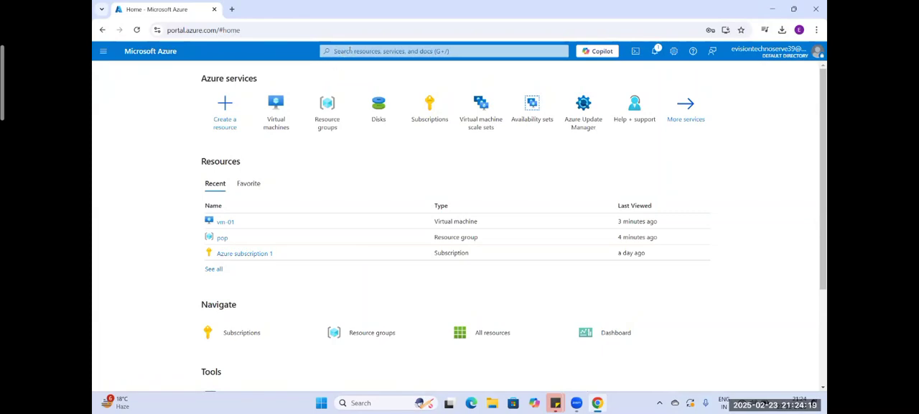
pyautogui.click(350, 50)
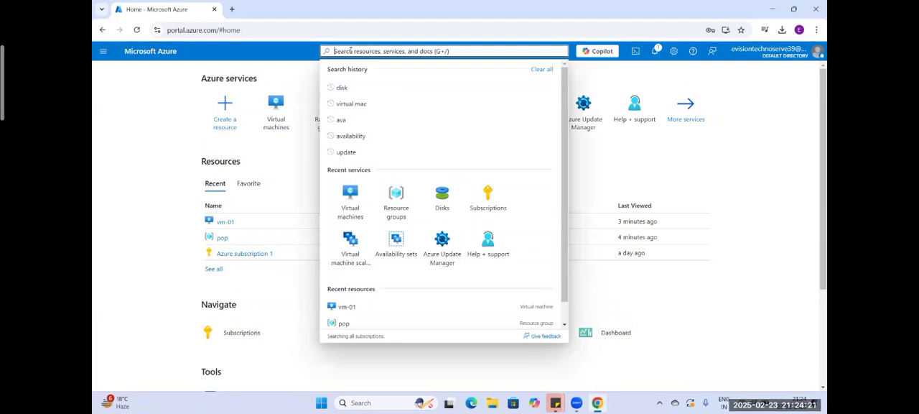
pyautogui.write('publi')
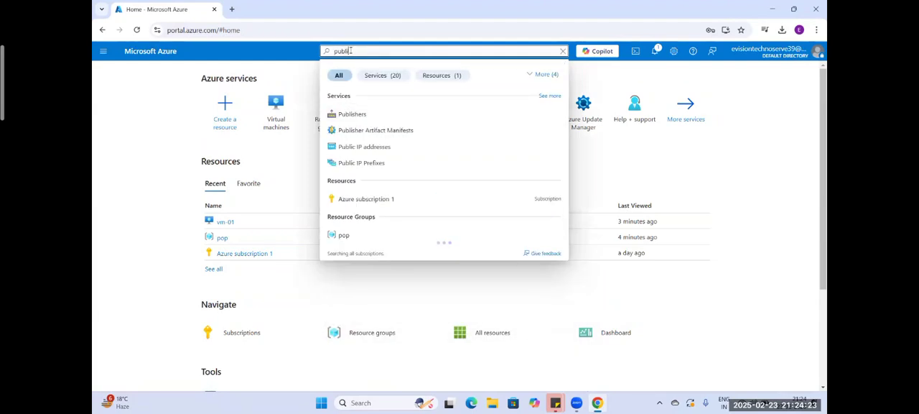
pyautogui.write('c')
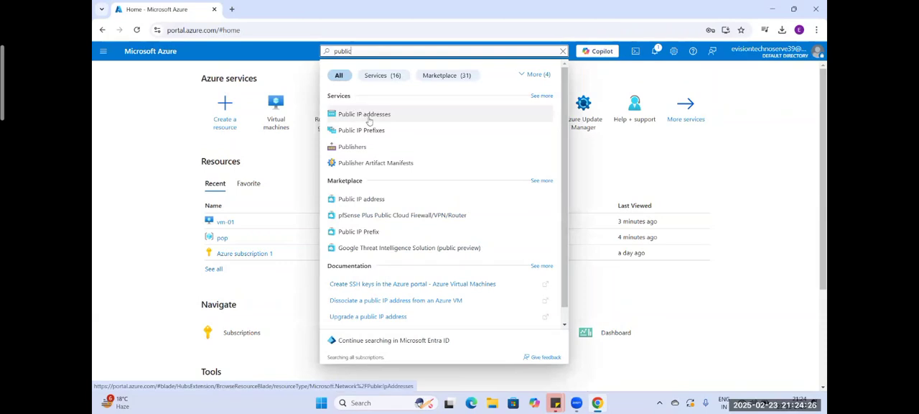
pyautogui.click(366, 114)
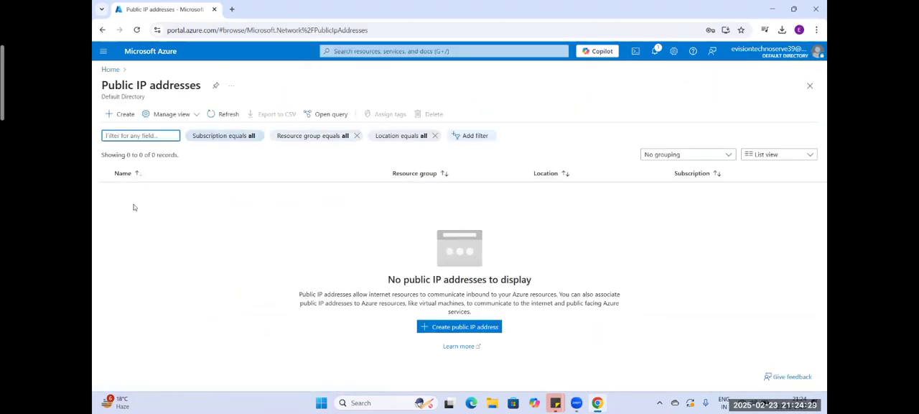
# Start creating a public IP address and set its resource group to pop
pyautogui.moveTo(395, 280); pyautogui.dragTo(551, 274)
pyautogui.click(551, 275)
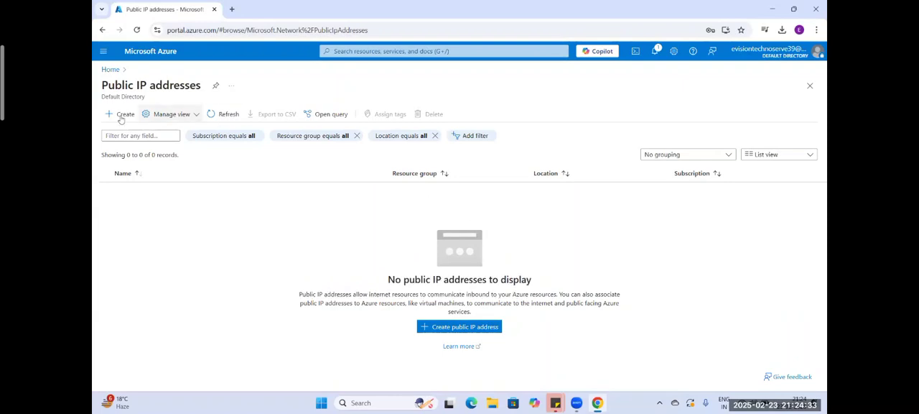
pyautogui.click(121, 118)
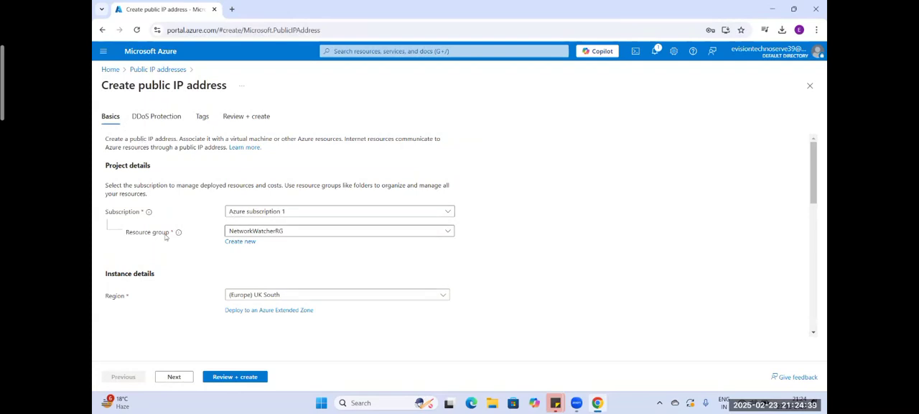
pyautogui.moveTo(126, 233); pyautogui.dragTo(160, 235)
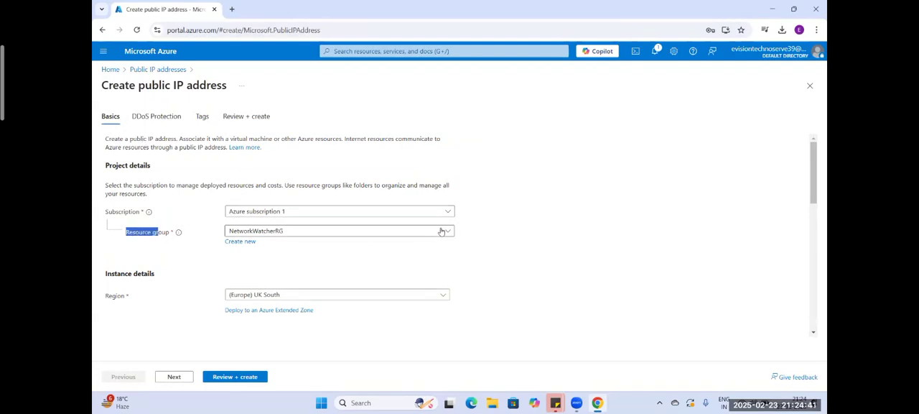
pyautogui.click(387, 232)
pyautogui.click(237, 282)
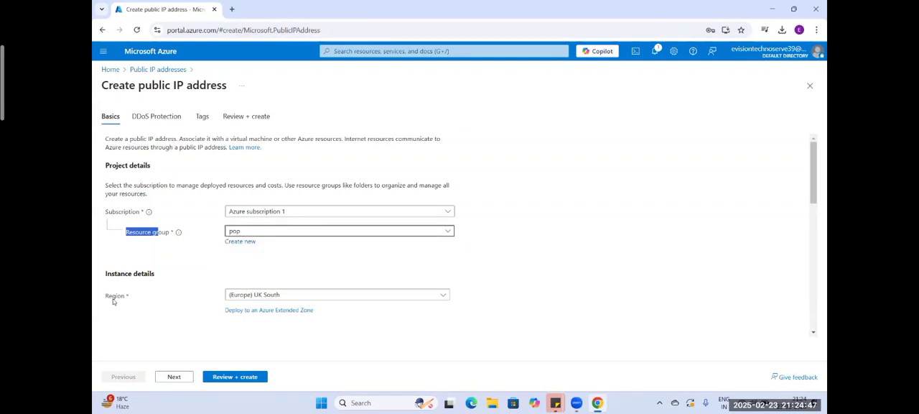
# Highlight the Region field and review the available regions, keeping (Europe) UK South
pyautogui.moveTo(107, 297); pyautogui.dragTo(132, 298)
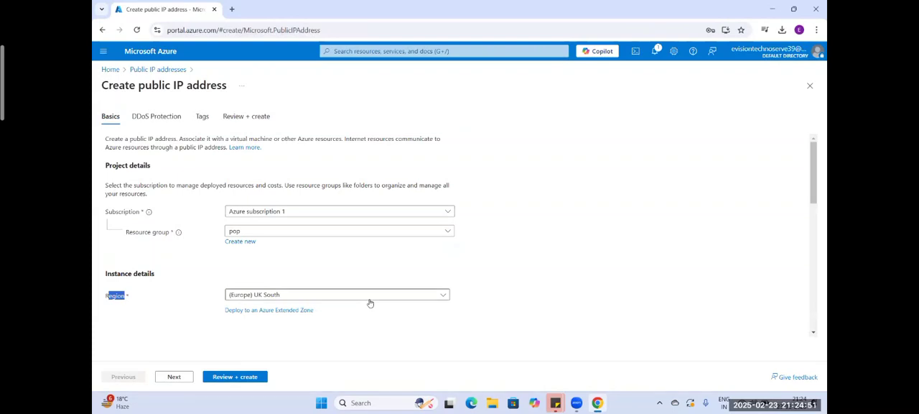
pyautogui.click(114, 301)
pyautogui.click(274, 296)
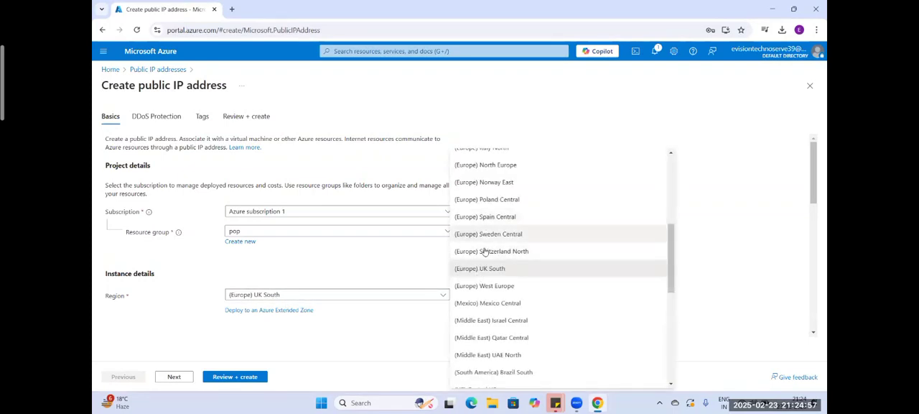
pyautogui.click(344, 333)
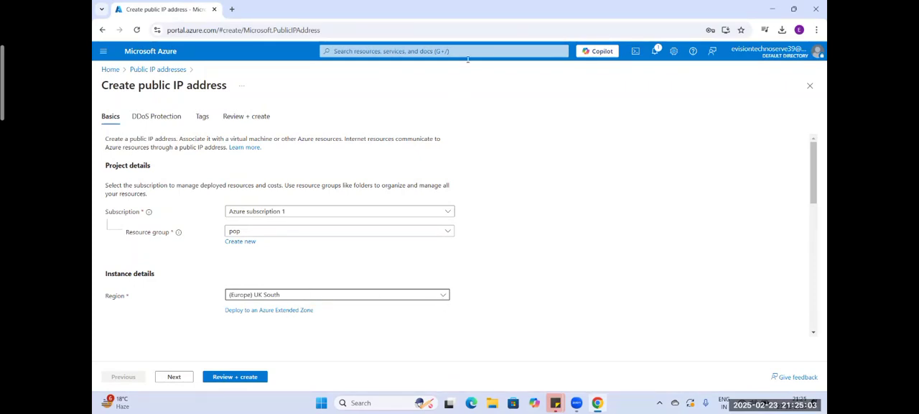
# Annotate the form freehand with a box labelled UK and strokes linking it to the region setting, and clear the marks
pyautogui.moveTo(521, 118); pyautogui.dragTo(514, 92)
pyautogui.moveTo(585, 97)
pyautogui.mouseDown()
pyautogui.moveTo(616, 82)
pyautogui.moveTo(627, 91)
pyautogui.mouseUp()
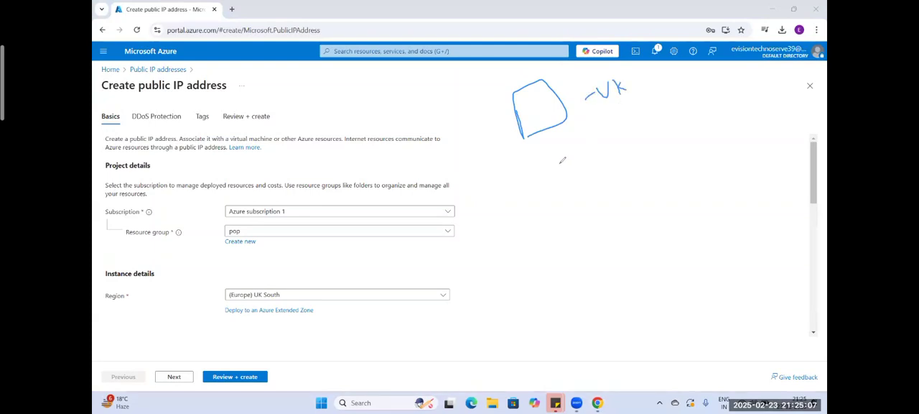
pyautogui.moveTo(560, 186)
pyautogui.mouseDown()
pyautogui.moveTo(545, 124)
pyautogui.moveTo(559, 130)
pyautogui.mouseUp()
pyautogui.moveTo(332, 291); pyautogui.dragTo(370, 260)
pyautogui.moveTo(422, 282)
pyautogui.mouseDown()
pyautogui.moveTo(474, 228)
pyautogui.moveTo(520, 147)
pyautogui.moveTo(525, 155)
pyautogui.mouseUp()
pyautogui.moveTo(412, 276); pyautogui.dragTo(434, 280)
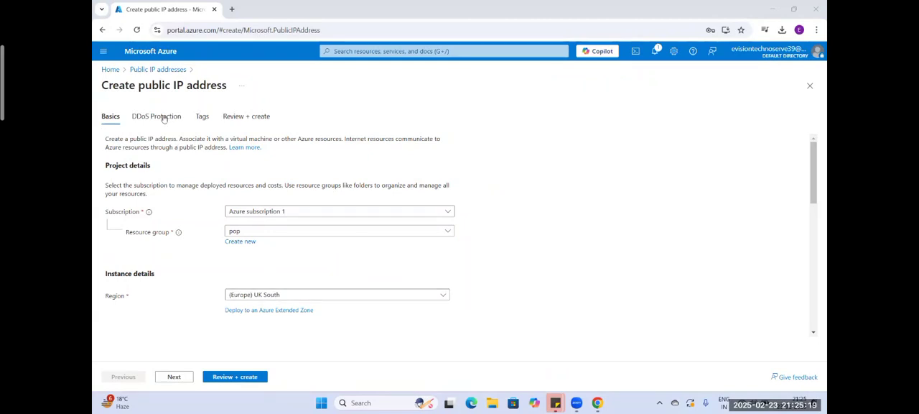
# Name the public IP address pip-01 in the configuration details
pyautogui.moveTo(146, 85); pyautogui.dragTo(228, 86)
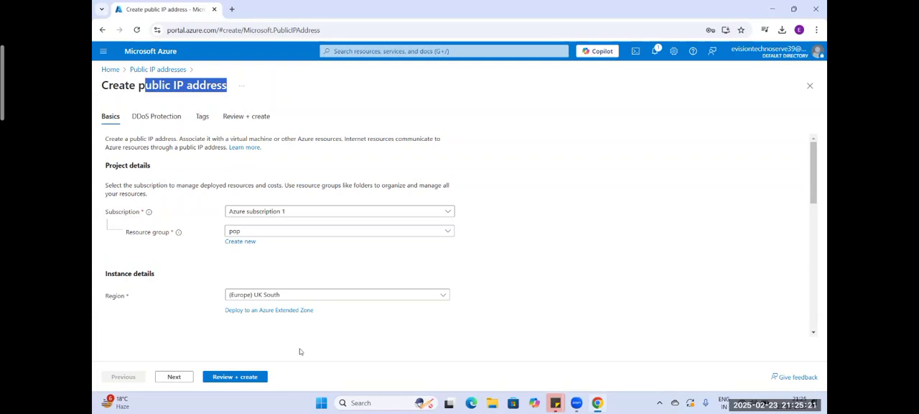
pyautogui.scroll(-5, 294, 303)
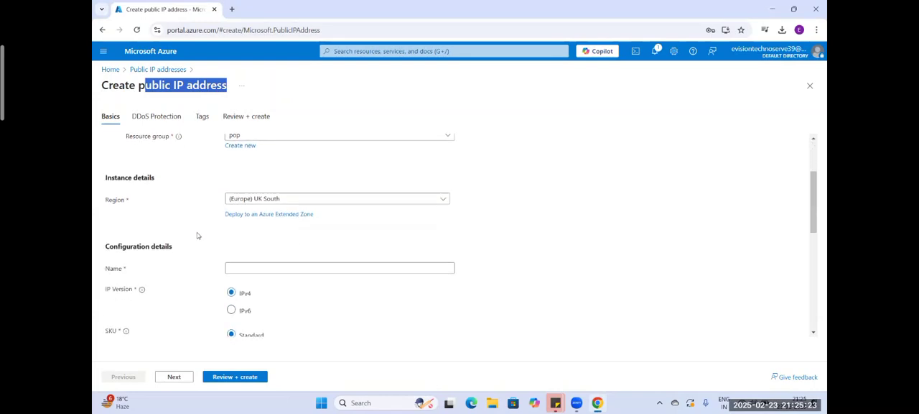
pyautogui.moveTo(106, 173); pyautogui.dragTo(129, 174)
pyautogui.click(263, 171)
pyautogui.click(128, 176)
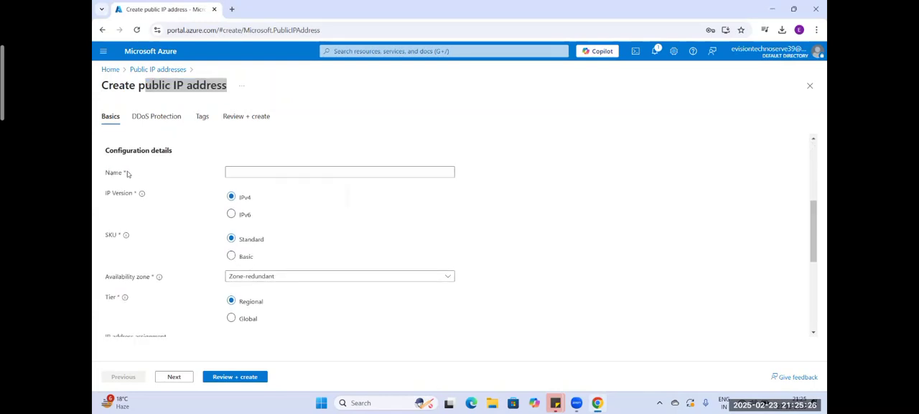
pyautogui.click(234, 169)
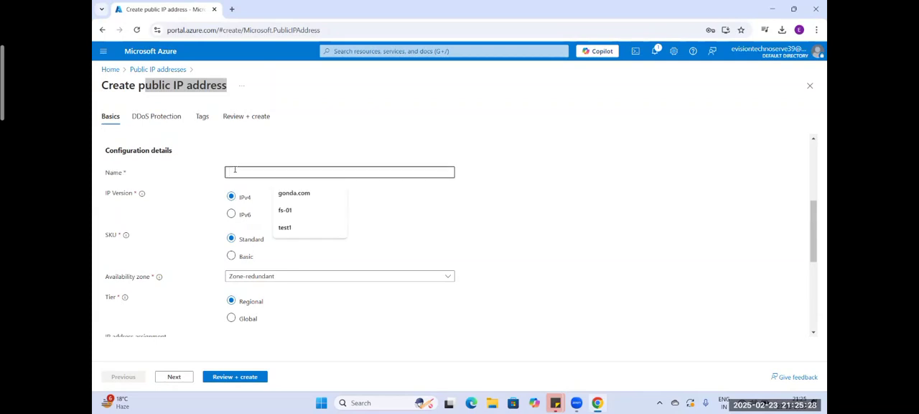
pyautogui.write('pi')
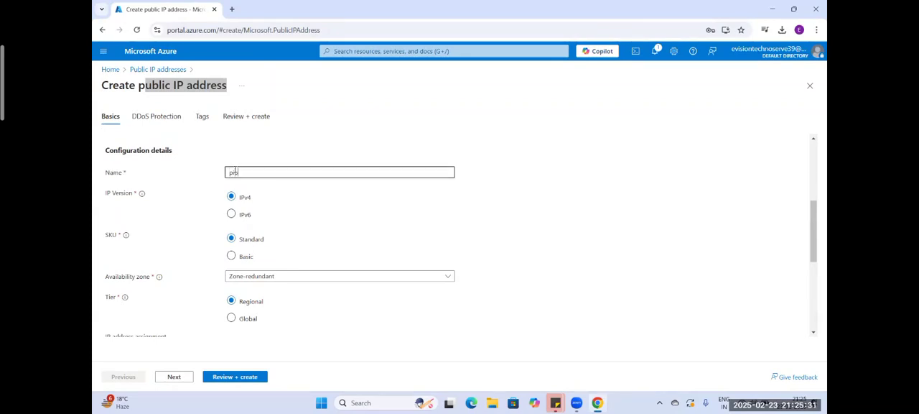
pyautogui.write('p-01')
# Point out the IP Version and SKU settings by highlighting their labels and marking the SKU with a temporary tick
pyautogui.moveTo(105, 193); pyautogui.dragTo(132, 196)
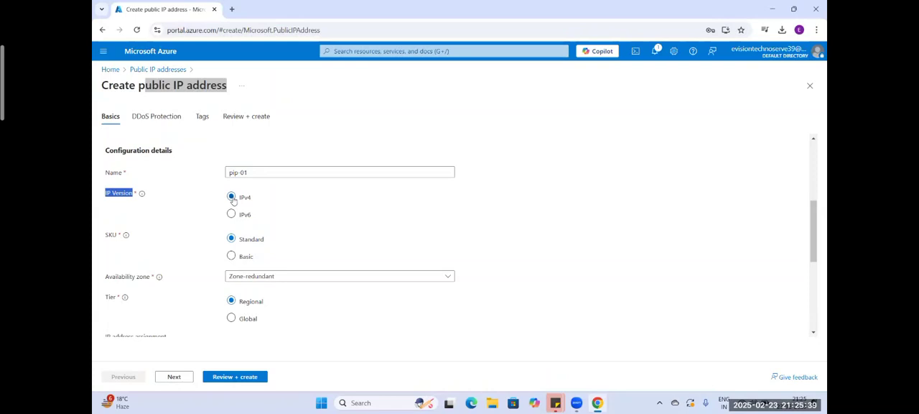
pyautogui.doubleClick(113, 236)
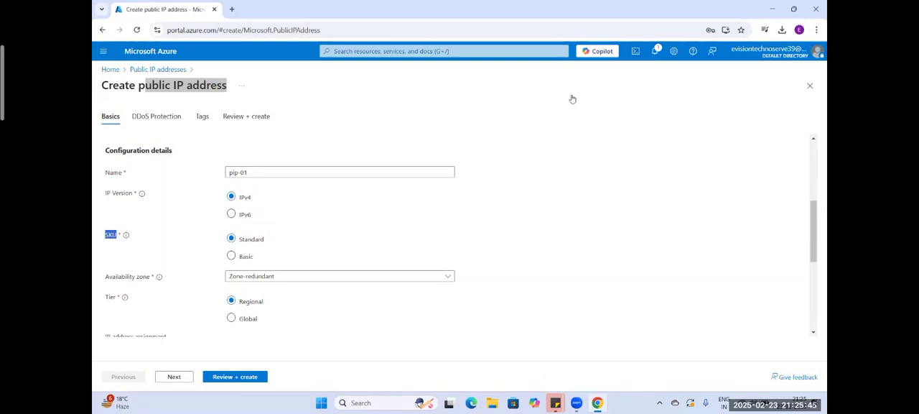
pyautogui.moveTo(151, 230); pyautogui.dragTo(172, 224)
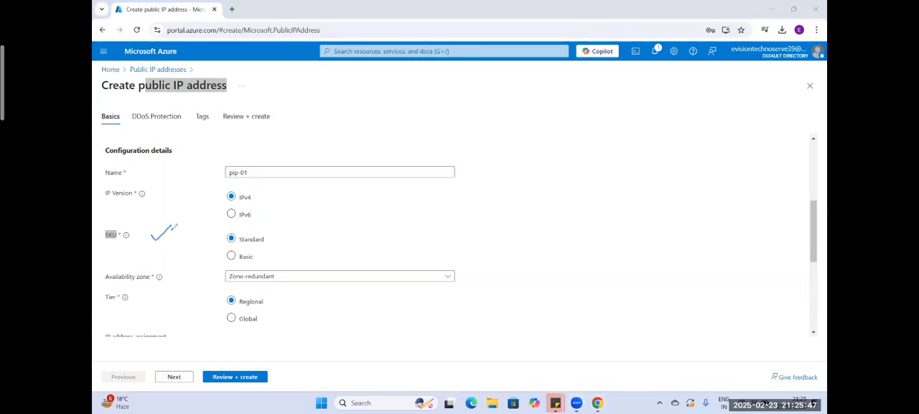
pyautogui.click(124, 357)
pyautogui.click(113, 236)
pyautogui.doubleClick(116, 235)
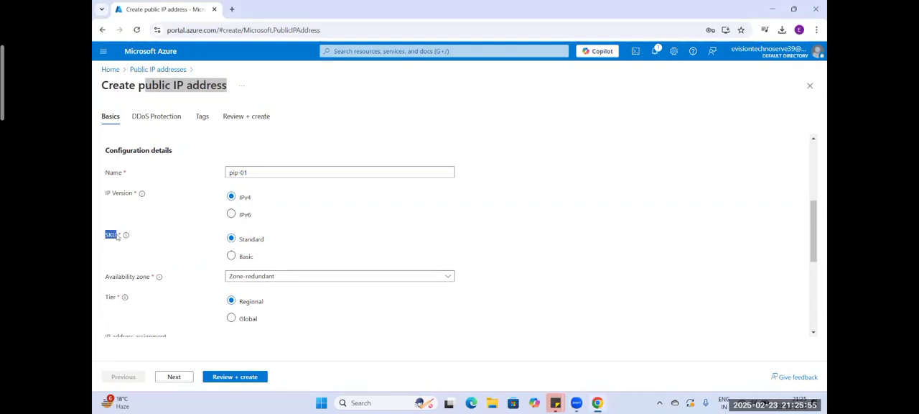
# Switch the SKU to Basic and mark the Dynamic and Static IP address assignment options with ticks, outlines and arrows
pyautogui.click(231, 256)
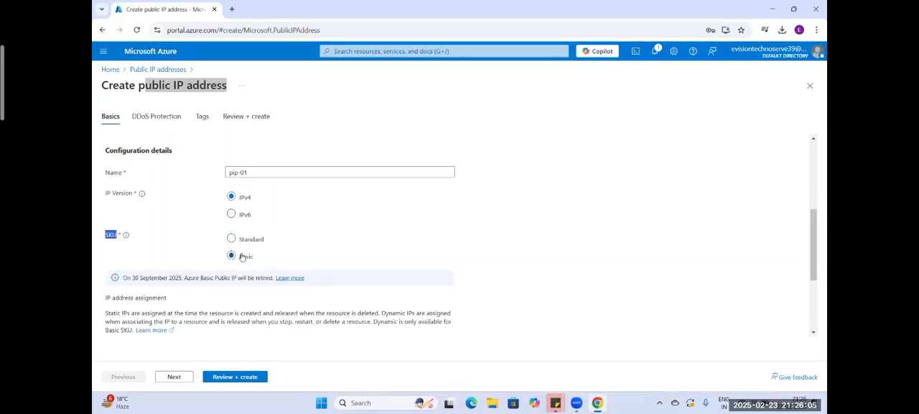
pyautogui.scroll(-1, 239, 262)
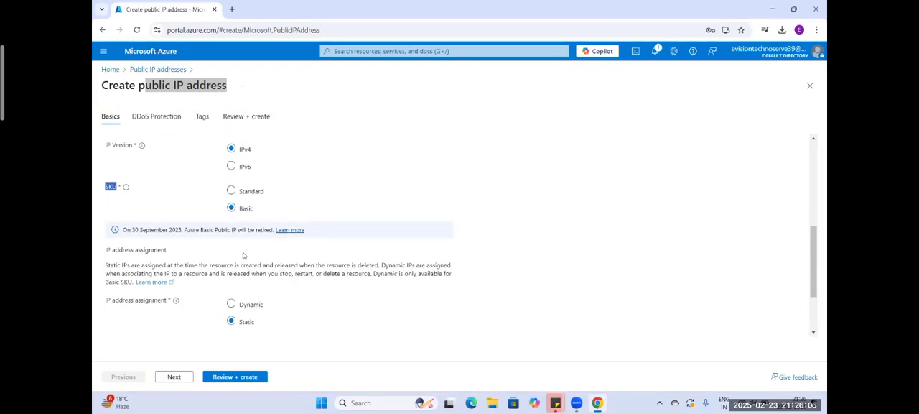
pyautogui.click(474, 74)
pyautogui.moveTo(220, 301); pyautogui.dragTo(239, 289)
pyautogui.moveTo(218, 319)
pyautogui.mouseDown()
pyautogui.moveTo(223, 324)
pyautogui.moveTo(234, 308)
pyautogui.mouseUp()
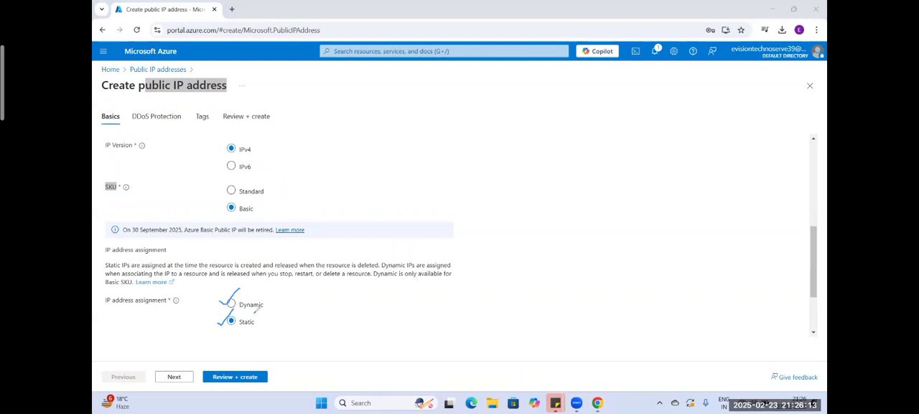
pyautogui.moveTo(248, 310)
pyautogui.mouseDown()
pyautogui.moveTo(272, 293)
pyautogui.moveTo(229, 299)
pyautogui.moveTo(242, 313)
pyautogui.mouseUp()
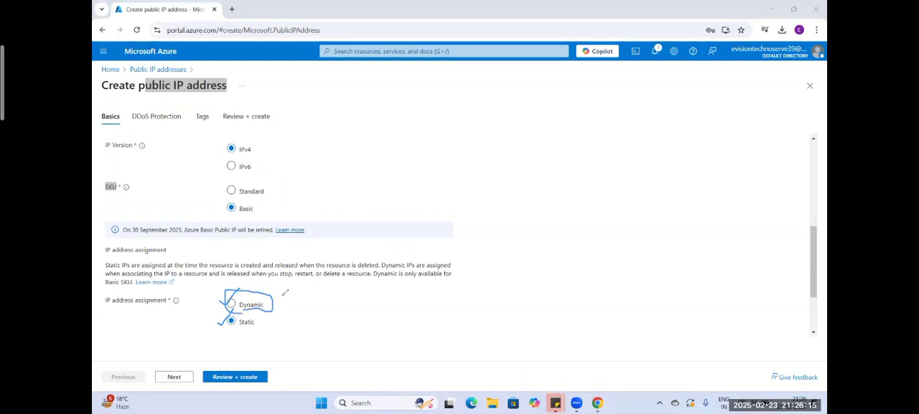
pyautogui.moveTo(307, 277)
pyautogui.mouseDown()
pyautogui.moveTo(286, 302)
pyautogui.moveTo(296, 302)
pyautogui.mouseUp()
pyautogui.moveTo(195, 308); pyautogui.dragTo(264, 309)
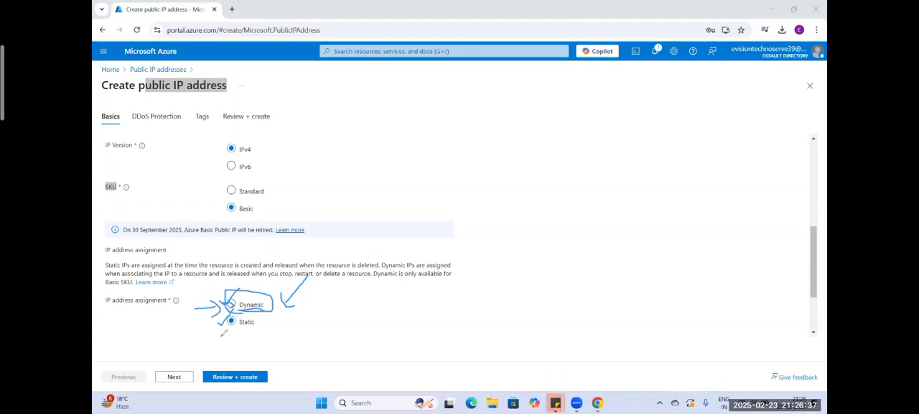
pyautogui.moveTo(252, 318)
pyautogui.mouseDown()
pyautogui.moveTo(221, 318)
pyautogui.moveTo(257, 319)
pyautogui.mouseUp()
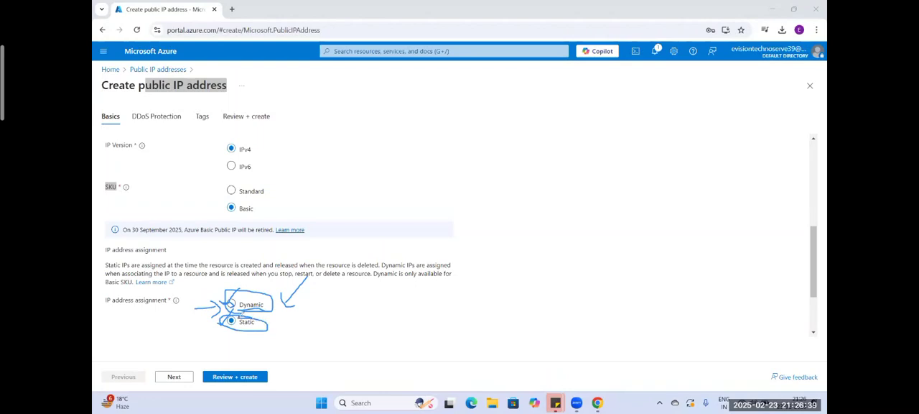
pyautogui.moveTo(198, 330); pyautogui.dragTo(218, 321)
# Circle the Basic SKU, tick both IP address assignment options again, and clear the annotations
pyautogui.moveTo(243, 214)
pyautogui.mouseDown()
pyautogui.moveTo(262, 213)
pyautogui.moveTo(221, 213)
pyautogui.moveTo(241, 214)
pyautogui.mouseUp()
pyautogui.moveTo(269, 303)
pyautogui.mouseDown()
pyautogui.moveTo(279, 298)
pyautogui.moveTo(289, 311)
pyautogui.mouseUp()
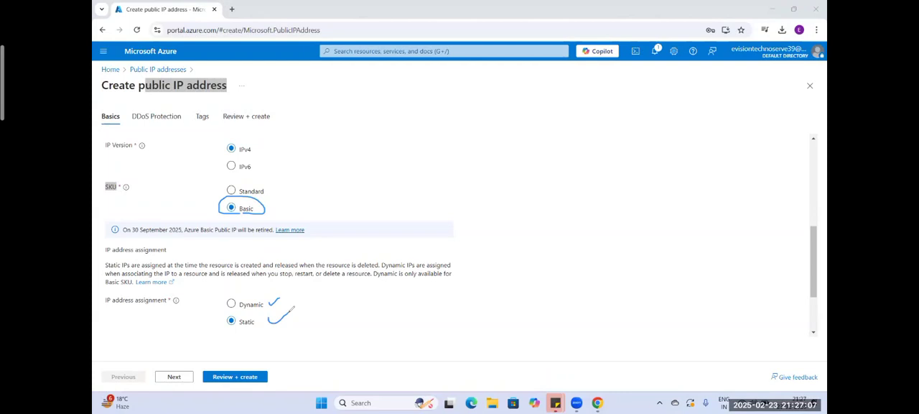
pyautogui.moveTo(208, 300); pyautogui.dragTo(233, 301)
pyautogui.moveTo(234, 334); pyautogui.dragTo(269, 334)
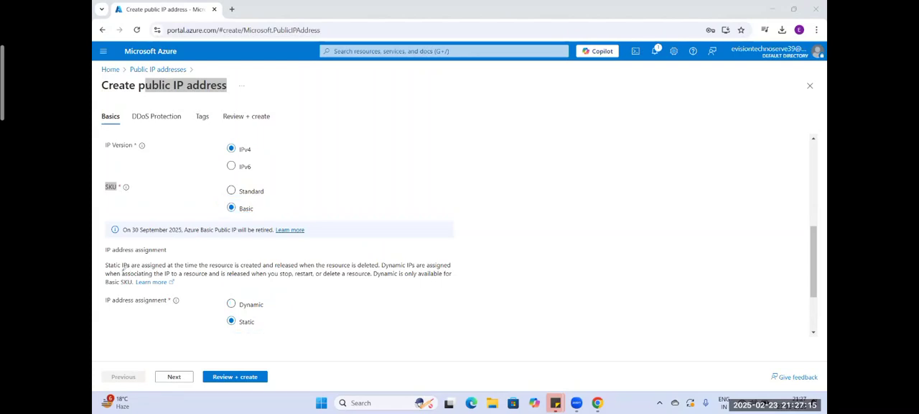
# Highlight the Azure Basic Public IP retirement notice below the SKU options
pyautogui.click(247, 210)
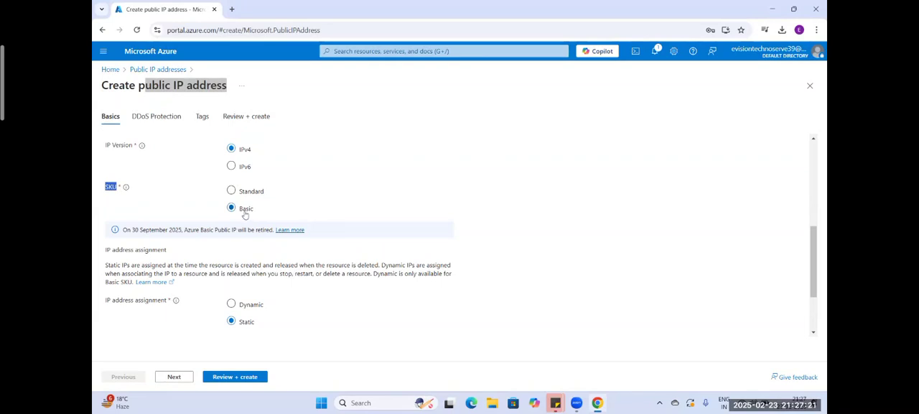
pyautogui.moveTo(123, 231); pyautogui.dragTo(233, 231)
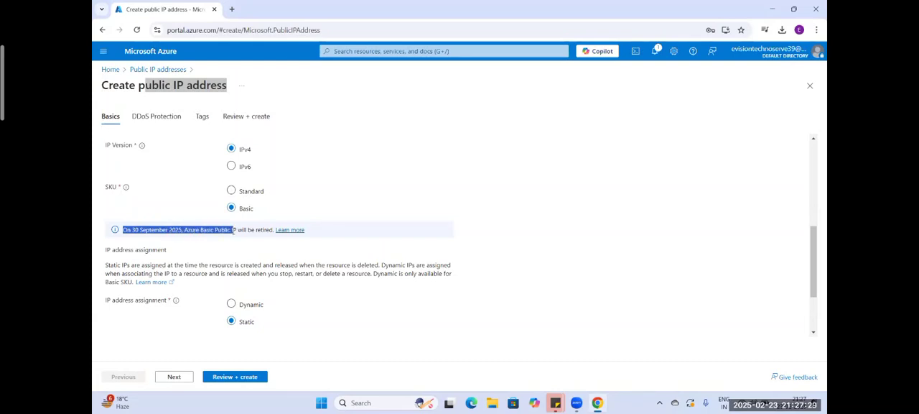
pyautogui.moveTo(154, 230); pyautogui.dragTo(105, 225)
# Check the remaining settings for the Basic SKU and set the SKU back to Standard
pyautogui.scroll(-2, 238, 216)
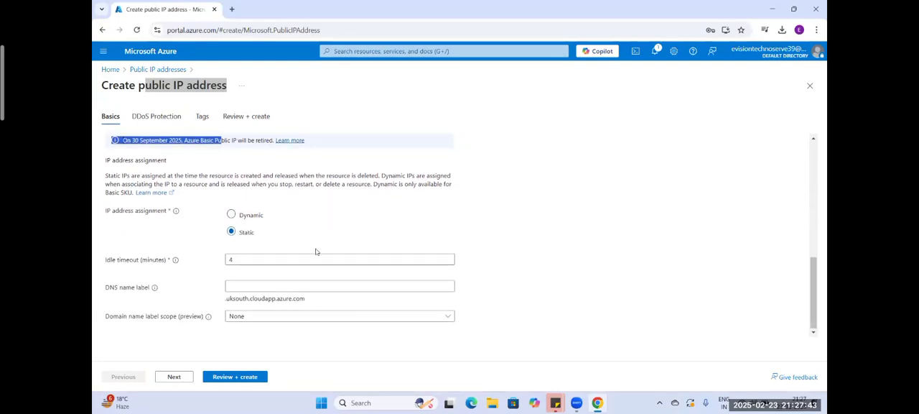
pyautogui.scroll(2, 316, 251)
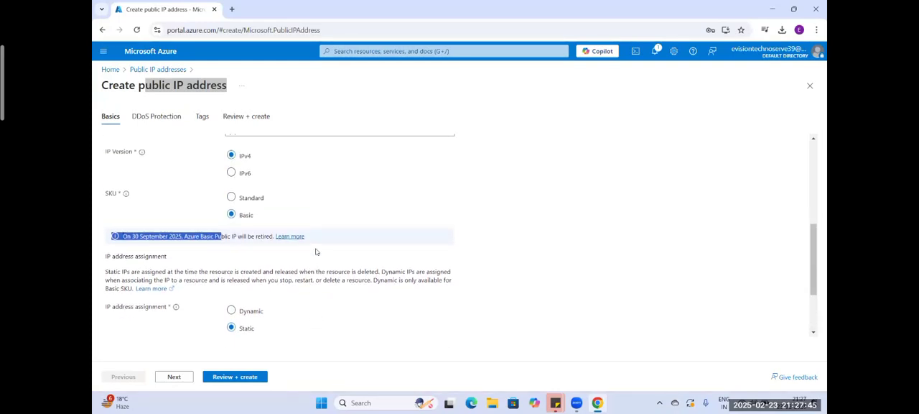
pyautogui.click(231, 198)
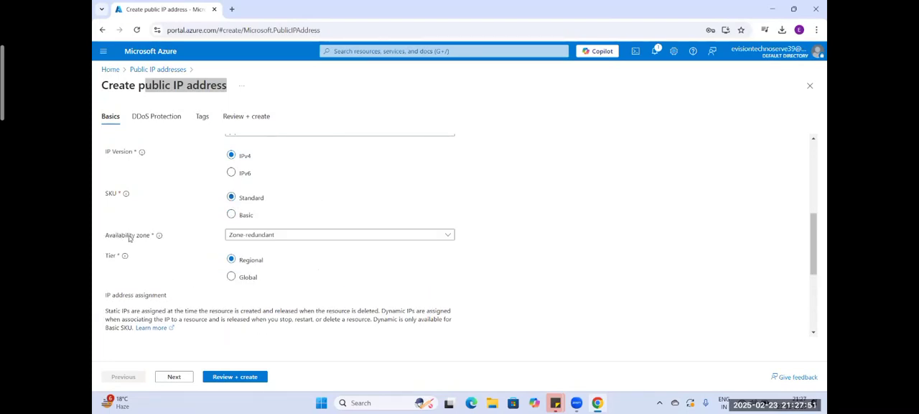
# Review the availability zone choices and set the availability zone to No Zone
pyautogui.moveTo(105, 237); pyautogui.dragTo(152, 238)
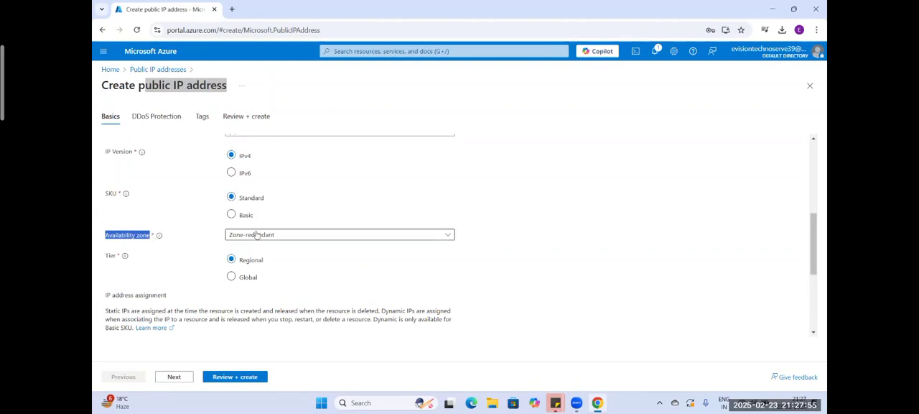
pyautogui.click(286, 235)
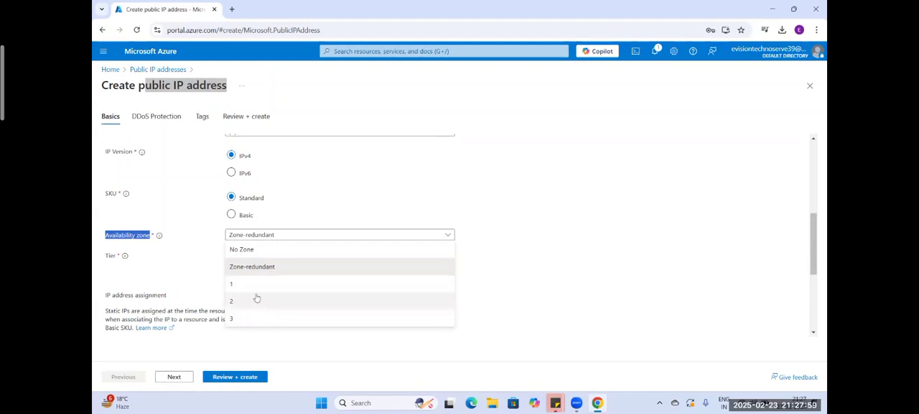
pyautogui.click(148, 236)
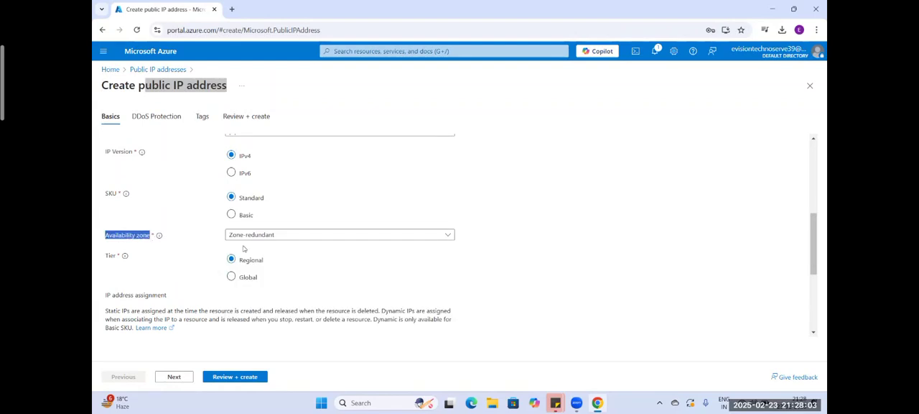
pyautogui.click(362, 236)
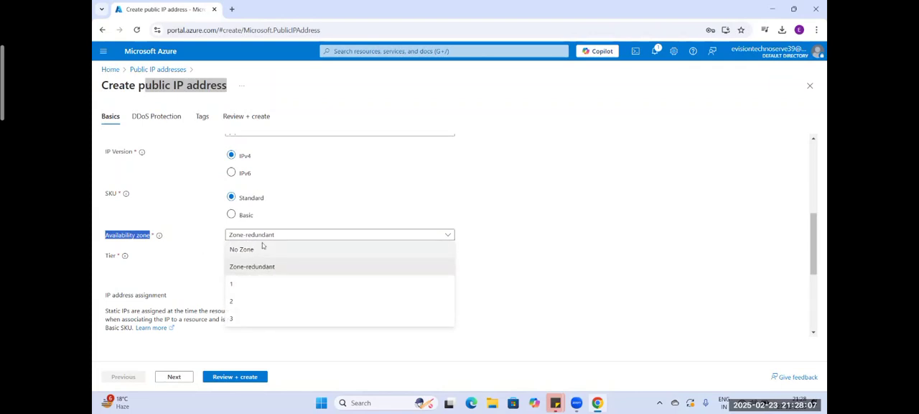
pyautogui.click(256, 248)
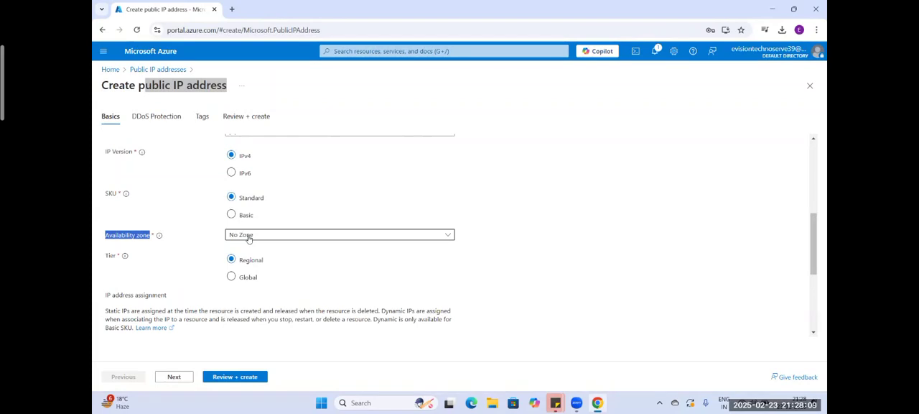
# Highlight the Tier setting and annotate its Regional and Global options, circling Regional and drawing an arrow away from it
pyautogui.moveTo(105, 256); pyautogui.dragTo(118, 257)
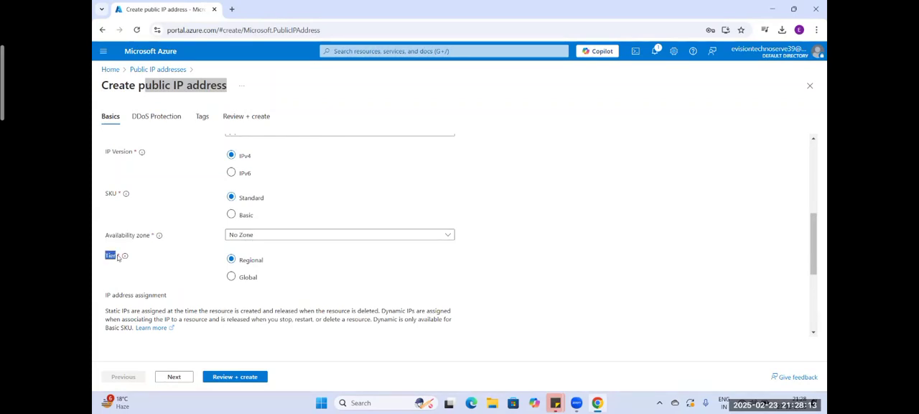
pyautogui.click(487, 47)
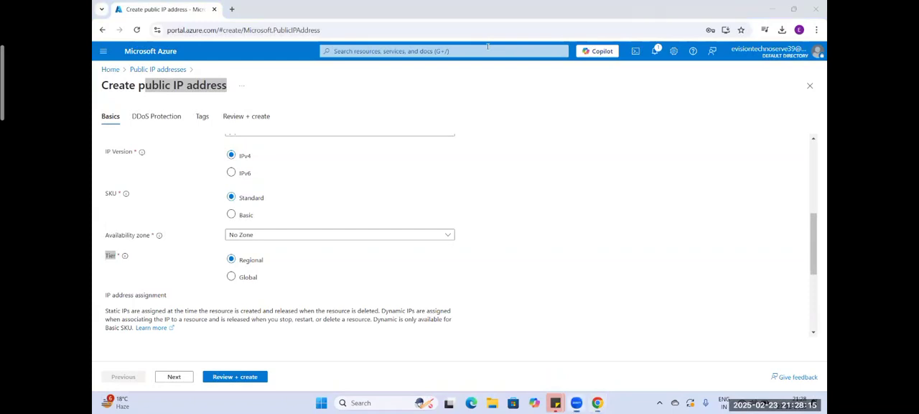
pyautogui.moveTo(274, 256); pyautogui.dragTo(289, 251)
pyautogui.moveTo(265, 278)
pyautogui.mouseDown()
pyautogui.moveTo(279, 275)
pyautogui.moveTo(241, 266)
pyautogui.moveTo(260, 285)
pyautogui.mouseUp()
pyautogui.moveTo(255, 248)
pyautogui.mouseDown()
pyautogui.moveTo(251, 267)
pyautogui.moveTo(241, 245)
pyautogui.moveTo(344, 254)
pyautogui.moveTo(340, 264)
pyautogui.mouseUp()
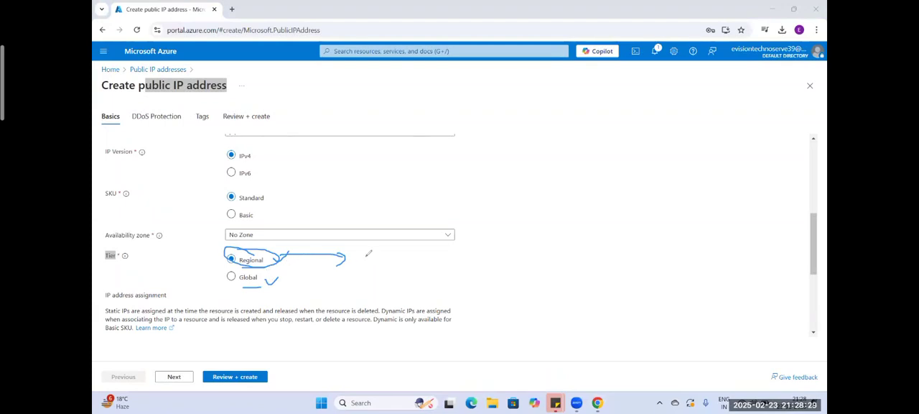
# Annotate the Regional tier with two circled and underlined UK notes at the end of its arrow
pyautogui.moveTo(366, 253)
pyautogui.mouseDown()
pyautogui.moveTo(381, 252)
pyautogui.moveTo(391, 268)
pyautogui.moveTo(429, 267)
pyautogui.moveTo(449, 264)
pyautogui.moveTo(454, 246)
pyautogui.moveTo(461, 265)
pyautogui.moveTo(462, 257)
pyautogui.moveTo(472, 265)
pyautogui.mouseUp()
pyautogui.moveTo(374, 286); pyautogui.dragTo(395, 285)
pyautogui.moveTo(452, 272)
pyautogui.mouseDown()
pyautogui.moveTo(468, 267)
pyautogui.moveTo(472, 252)
pyautogui.mouseUp()
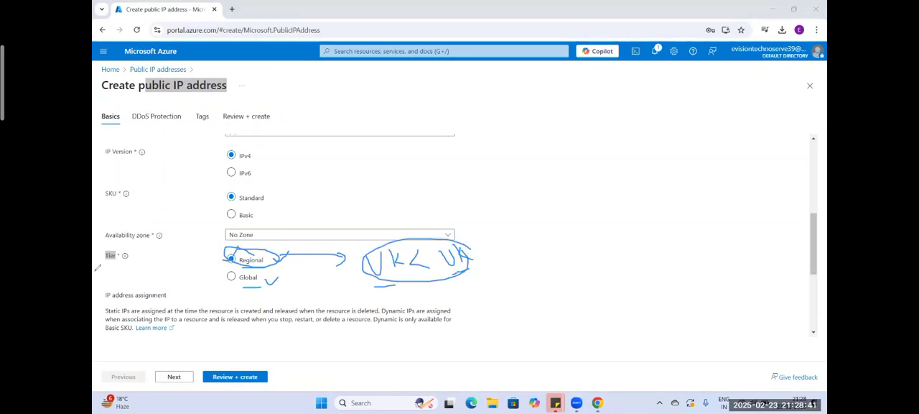
# Circle and underline the Global tier option, and draw arrows from it to handwritten UK, US and VMX notes
pyautogui.moveTo(221, 279)
pyautogui.mouseDown()
pyautogui.moveTo(273, 271)
pyautogui.moveTo(240, 269)
pyautogui.moveTo(231, 277)
pyautogui.moveTo(324, 275)
pyautogui.mouseUp()
pyautogui.moveTo(311, 271); pyautogui.dragTo(311, 286)
pyautogui.moveTo(242, 294)
pyautogui.mouseDown()
pyautogui.moveTo(260, 284)
pyautogui.moveTo(251, 292)
pyautogui.mouseUp()
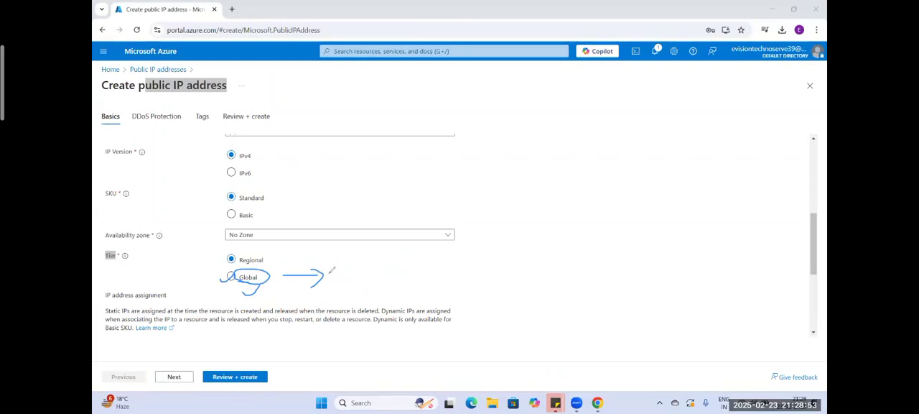
pyautogui.moveTo(330, 261)
pyautogui.mouseDown()
pyautogui.moveTo(350, 275)
pyautogui.moveTo(371, 263)
pyautogui.moveTo(381, 278)
pyautogui.mouseUp()
pyautogui.moveTo(415, 253)
pyautogui.mouseDown()
pyautogui.moveTo(419, 271)
pyautogui.moveTo(435, 257)
pyautogui.moveTo(443, 276)
pyautogui.moveTo(416, 267)
pyautogui.moveTo(439, 246)
pyautogui.mouseUp()
pyautogui.moveTo(241, 290)
pyautogui.mouseDown()
pyautogui.moveTo(270, 290)
pyautogui.moveTo(439, 179)
pyautogui.moveTo(443, 204)
pyautogui.mouseUp()
pyautogui.moveTo(462, 170)
pyautogui.mouseDown()
pyautogui.moveTo(533, 163)
pyautogui.moveTo(518, 176)
pyautogui.mouseUp()
pyautogui.moveTo(493, 198); pyautogui.dragTo(515, 184)
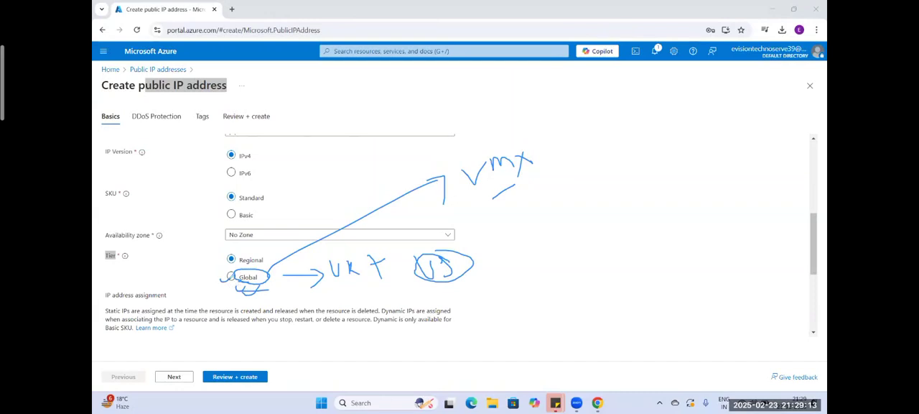
# Sketch an arrow from a UK note to a circle under a US note, and mark the Tier options
pyautogui.moveTo(638, 179); pyautogui.dragTo(652, 154)
pyautogui.moveTo(674, 153)
pyautogui.mouseDown()
pyautogui.moveTo(668, 143)
pyautogui.moveTo(677, 171)
pyautogui.mouseUp()
pyautogui.moveTo(563, 251)
pyautogui.mouseDown()
pyautogui.moveTo(582, 268)
pyautogui.moveTo(597, 264)
pyautogui.mouseUp()
pyautogui.moveTo(237, 286); pyautogui.dragTo(205, 291)
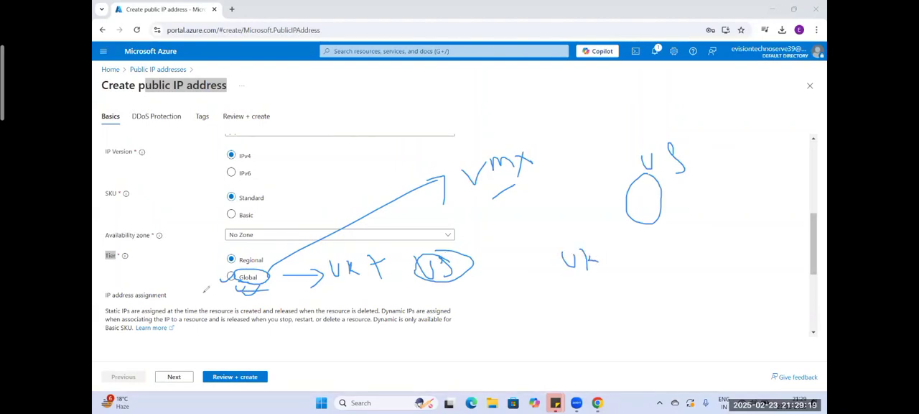
pyautogui.moveTo(600, 258)
pyautogui.mouseDown()
pyautogui.moveTo(638, 195)
pyautogui.moveTo(649, 206)
pyautogui.mouseUp()
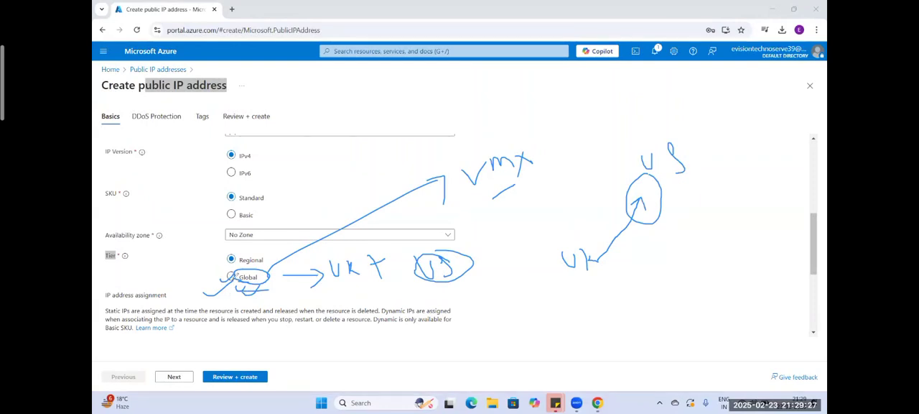
pyautogui.moveTo(212, 261); pyautogui.dragTo(231, 257)
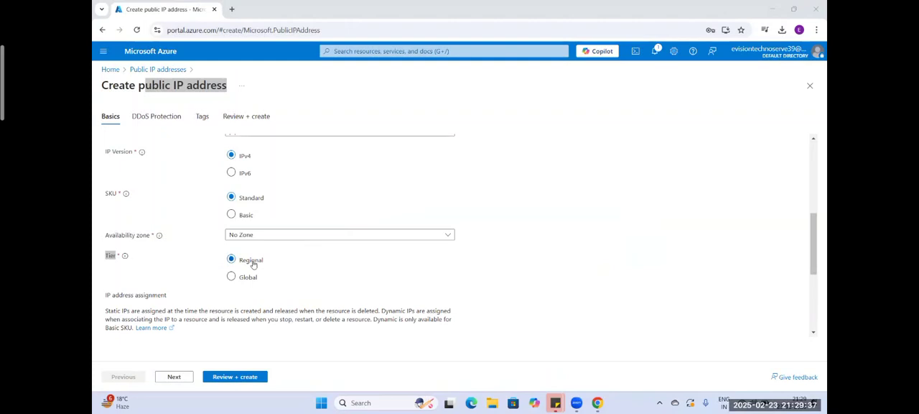
# Review the availability zone choices, and switch the SKU to Basic and back to Standard
pyautogui.click(302, 265)
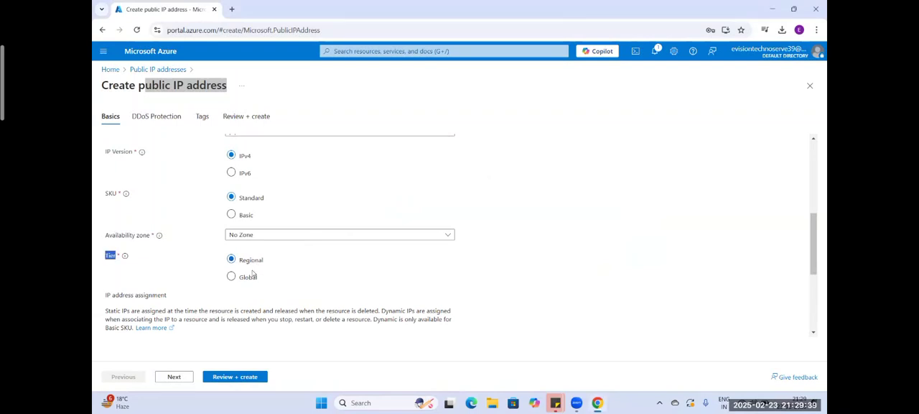
pyautogui.scroll(3, 244, 237)
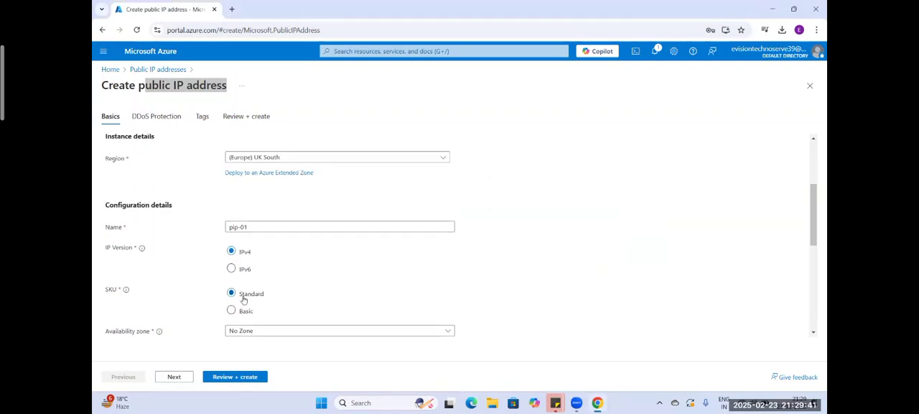
pyautogui.scroll(-3, 277, 303)
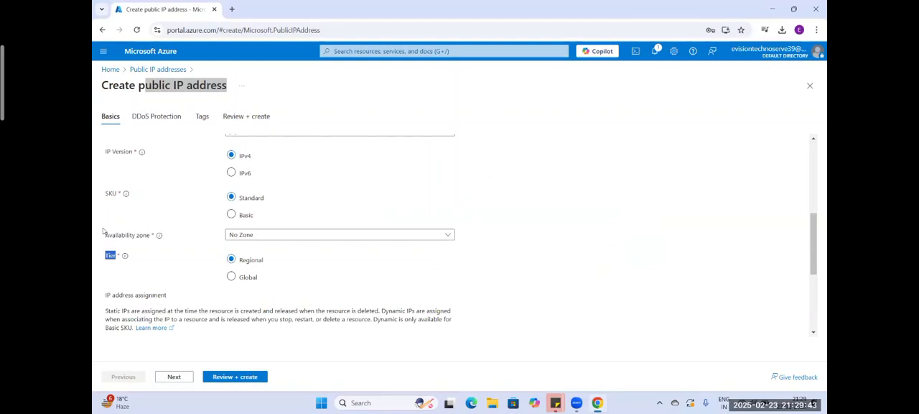
pyautogui.moveTo(102, 230); pyautogui.dragTo(150, 236)
pyautogui.click(280, 237)
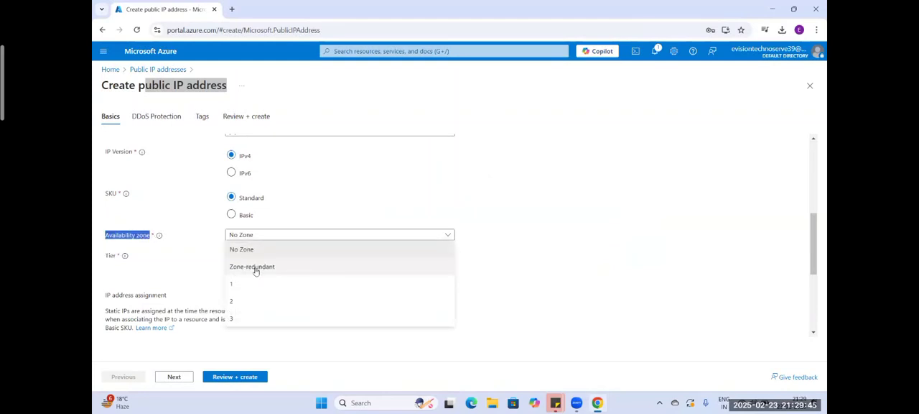
pyautogui.click(231, 214)
pyautogui.click(231, 198)
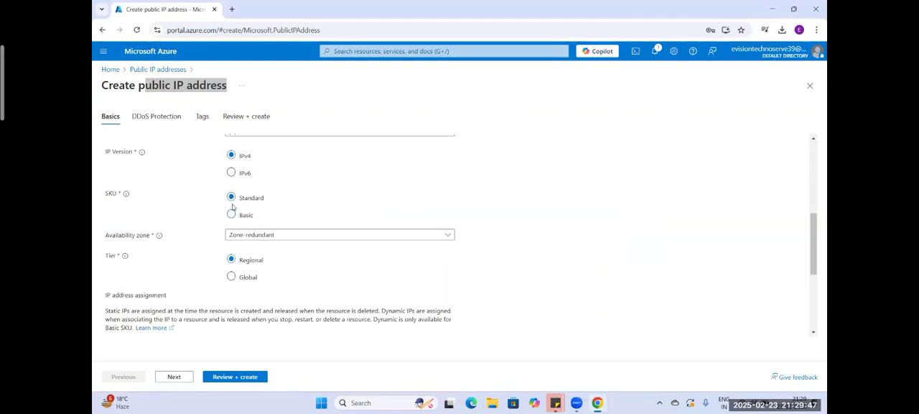
# Highlight the Tier and IP address assignment labels and compare the assignment options with the Standard SKU
pyautogui.moveTo(104, 258); pyautogui.dragTo(132, 260)
pyautogui.doubleClick(170, 294)
pyautogui.scroll(-2, 180, 293)
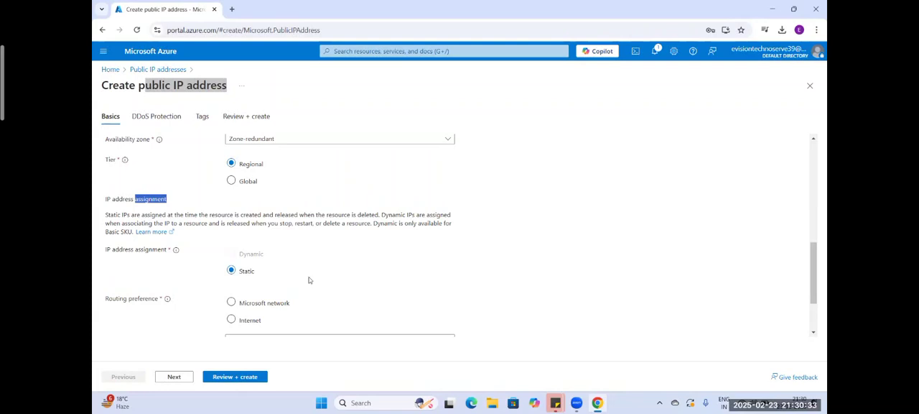
pyautogui.scroll(2, 269, 279)
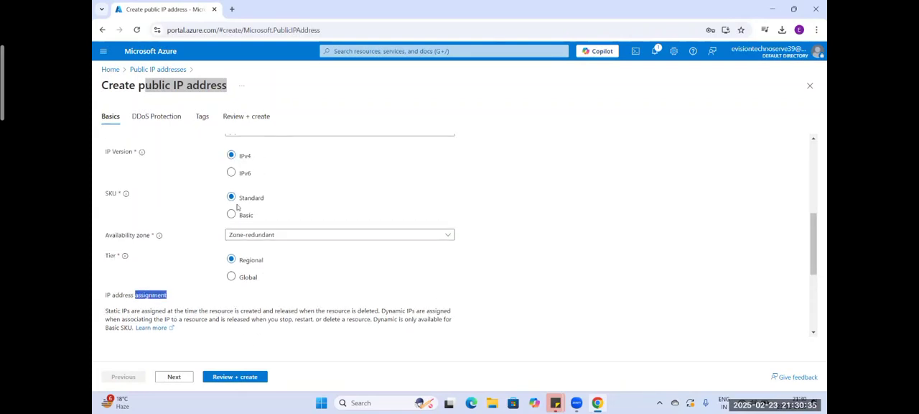
pyautogui.scroll(-3, 304, 266)
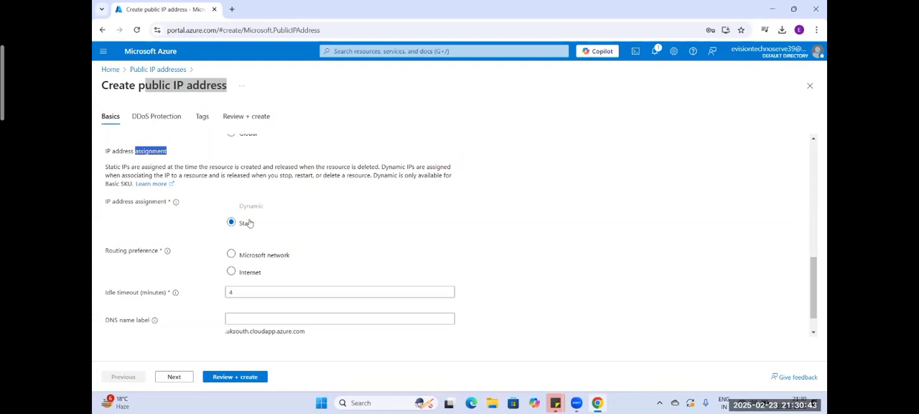
# Set the availability zone to No Zone
pyautogui.scroll(3, 246, 223)
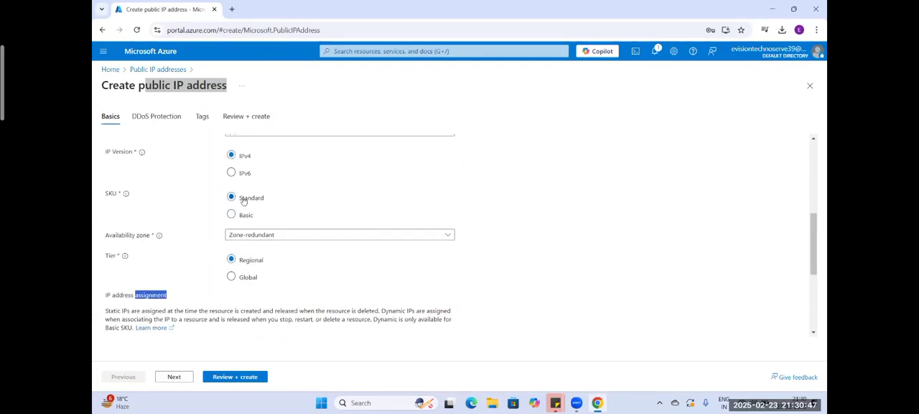
pyautogui.click(267, 235)
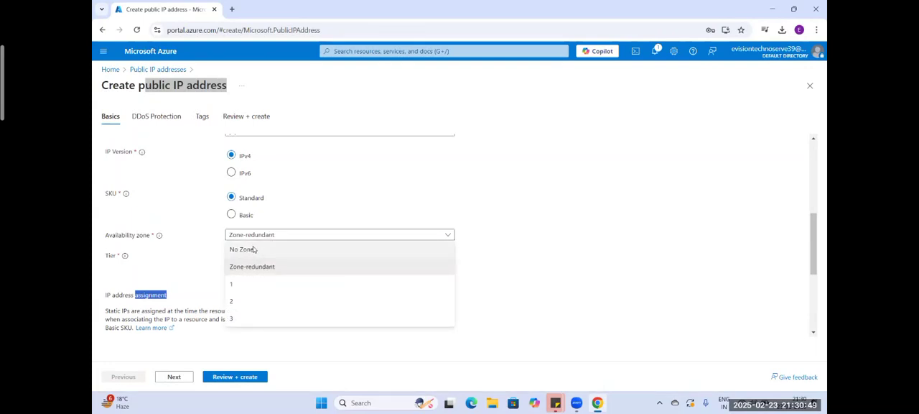
pyautogui.click(253, 249)
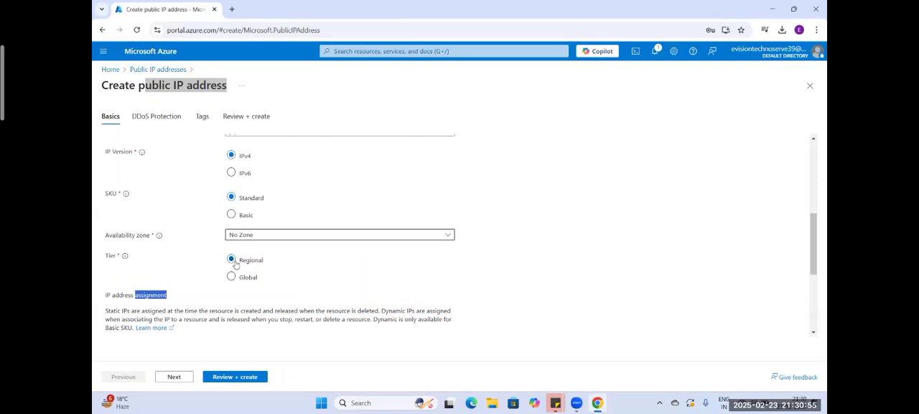
pyautogui.scroll(-2, 234, 265)
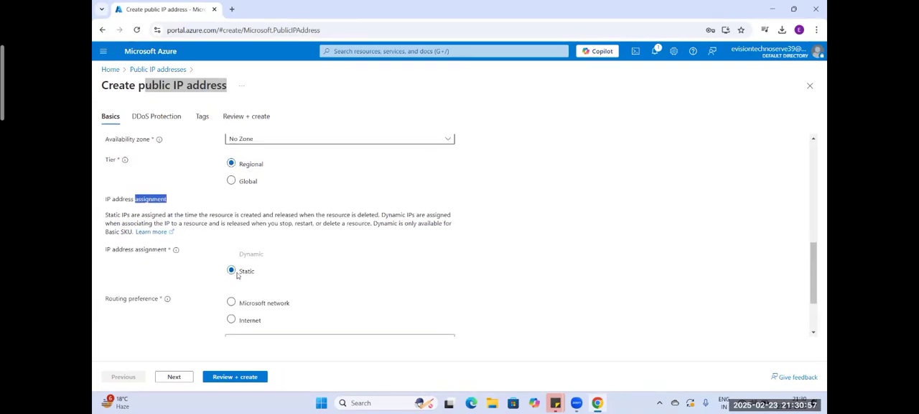
# Highlight the Routing preference label and read its description
pyautogui.scroll(-1, 277, 280)
pyautogui.moveTo(105, 252); pyautogui.dragTo(161, 252)
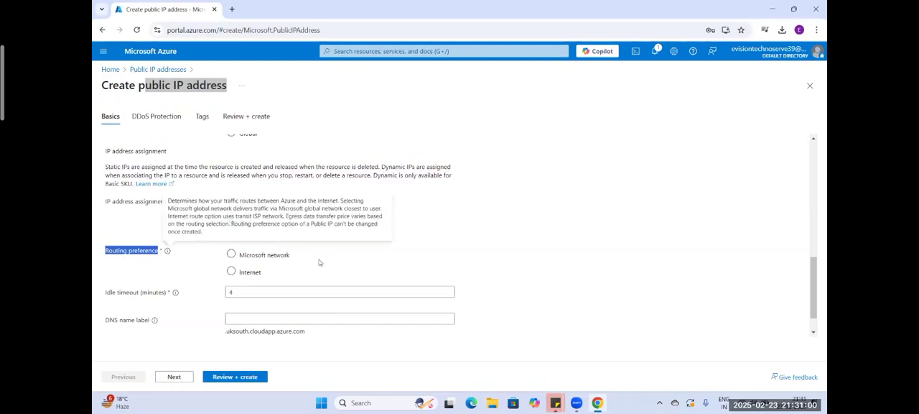
pyautogui.click(460, 271)
pyautogui.moveTo(105, 251); pyautogui.dragTo(155, 253)
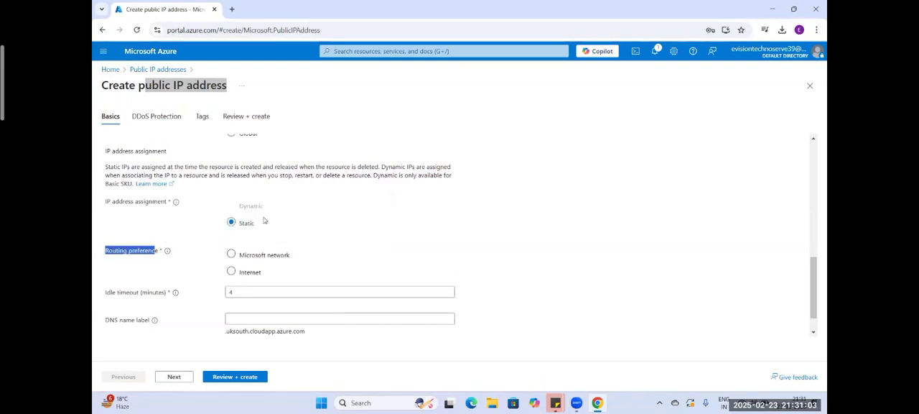
# Sketch handwritten US and India notes in the blank area, underline both and connect them with two curved arrows
pyautogui.click(460, 76)
pyautogui.moveTo(492, 97)
pyautogui.mouseDown()
pyautogui.moveTo(503, 115)
pyautogui.moveTo(506, 83)
pyautogui.moveTo(518, 107)
pyautogui.moveTo(543, 109)
pyautogui.mouseUp()
pyautogui.moveTo(543, 149); pyautogui.dragTo(592, 153)
pyautogui.moveTo(604, 134)
pyautogui.mouseDown()
pyautogui.moveTo(610, 149)
pyautogui.moveTo(614, 139)
pyautogui.moveTo(630, 152)
pyautogui.mouseUp()
pyautogui.moveTo(551, 86)
pyautogui.mouseDown()
pyautogui.moveTo(589, 129)
pyautogui.moveTo(599, 116)
pyautogui.mouseUp()
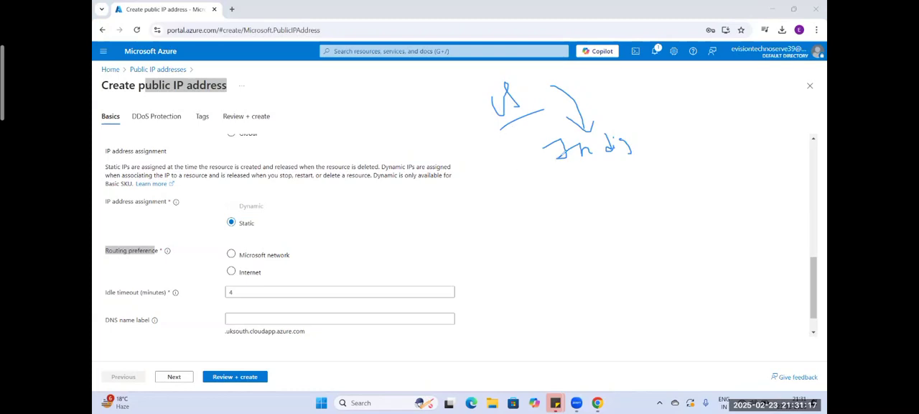
pyautogui.moveTo(533, 102)
pyautogui.mouseDown()
pyautogui.moveTo(576, 81)
pyautogui.moveTo(632, 134)
pyautogui.mouseUp()
pyautogui.moveTo(582, 182); pyautogui.dragTo(655, 160)
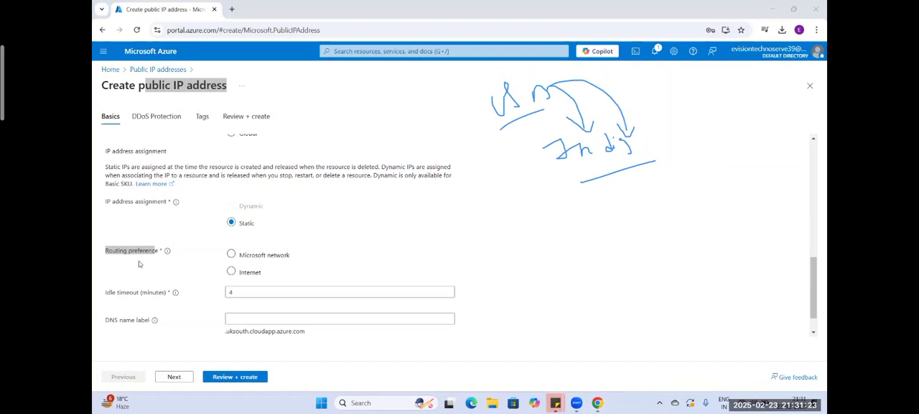
# Set the routing preference to Internet and sketch arrows both ways between a UP note and a circled note
pyautogui.moveTo(140, 264); pyautogui.dragTo(161, 256)
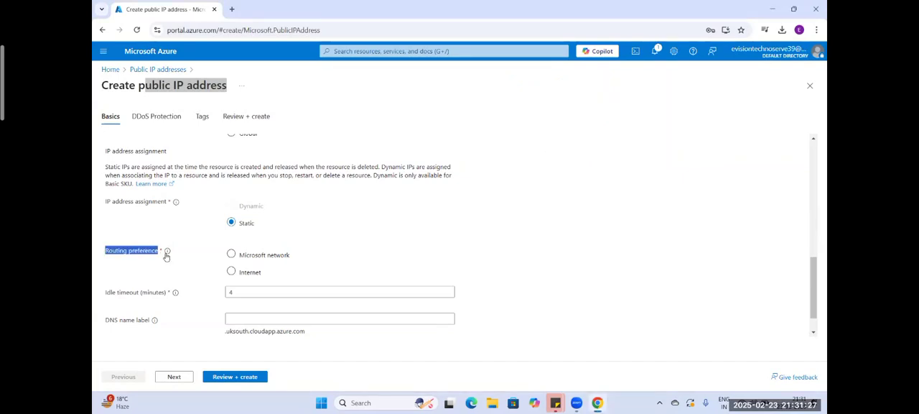
pyautogui.click(253, 277)
pyautogui.moveTo(502, 138); pyautogui.dragTo(514, 138)
pyautogui.moveTo(528, 160)
pyautogui.mouseDown()
pyautogui.moveTo(529, 147)
pyautogui.moveTo(598, 205)
pyautogui.moveTo(682, 204)
pyautogui.mouseUp()
pyautogui.click(536, 122)
pyautogui.moveTo(537, 122)
pyautogui.mouseDown()
pyautogui.moveTo(621, 163)
pyautogui.moveTo(541, 129)
pyautogui.moveTo(550, 133)
pyautogui.mouseUp()
pyautogui.moveTo(678, 187)
pyautogui.mouseDown()
pyautogui.moveTo(619, 207)
pyautogui.moveTo(686, 234)
pyautogui.moveTo(641, 187)
pyautogui.mouseUp()
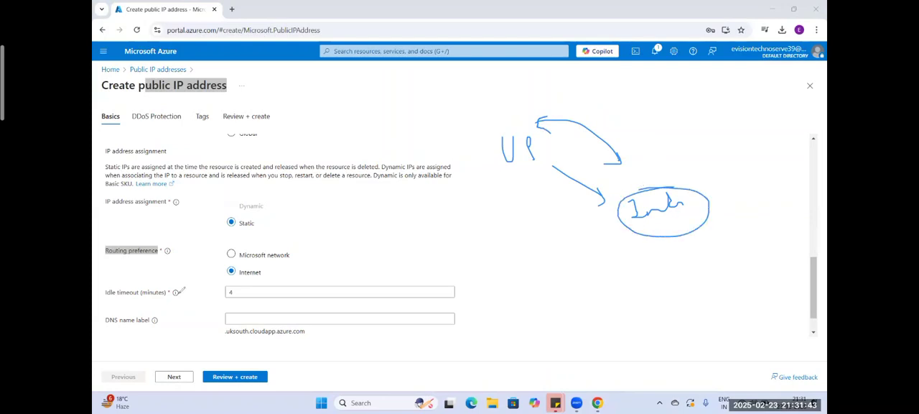
# Box and tick the Internet routing option, and add an incoming arrow, an oval and an underlined DDoS note to the sketch
pyautogui.moveTo(205, 279)
pyautogui.mouseDown()
pyautogui.moveTo(273, 279)
pyautogui.moveTo(272, 260)
pyautogui.moveTo(231, 253)
pyautogui.moveTo(238, 280)
pyautogui.moveTo(257, 277)
pyautogui.mouseUp()
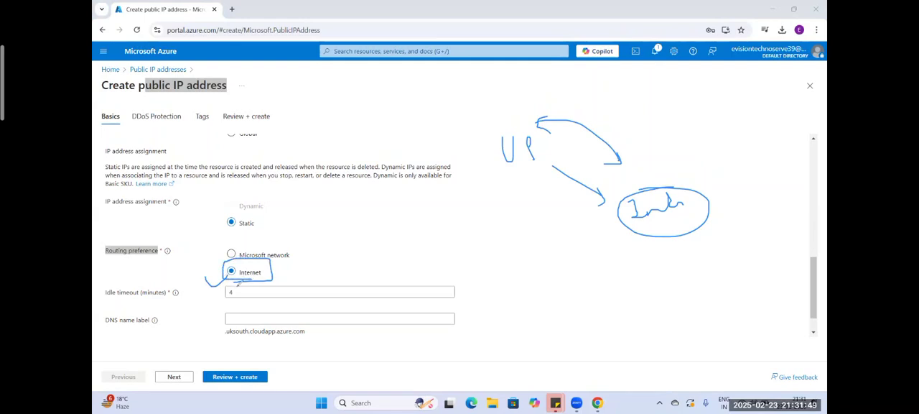
pyautogui.moveTo(274, 267); pyautogui.dragTo(290, 267)
pyautogui.moveTo(490, 172)
pyautogui.mouseDown()
pyautogui.moveTo(539, 183)
pyautogui.moveTo(528, 190)
pyautogui.mouseUp()
pyautogui.moveTo(556, 163)
pyautogui.mouseDown()
pyautogui.moveTo(589, 208)
pyautogui.moveTo(567, 161)
pyautogui.mouseUp()
pyautogui.moveTo(555, 213)
pyautogui.mouseDown()
pyautogui.moveTo(575, 260)
pyautogui.moveTo(623, 264)
pyautogui.mouseUp()
pyautogui.moveTo(568, 283); pyautogui.dragTo(628, 278)
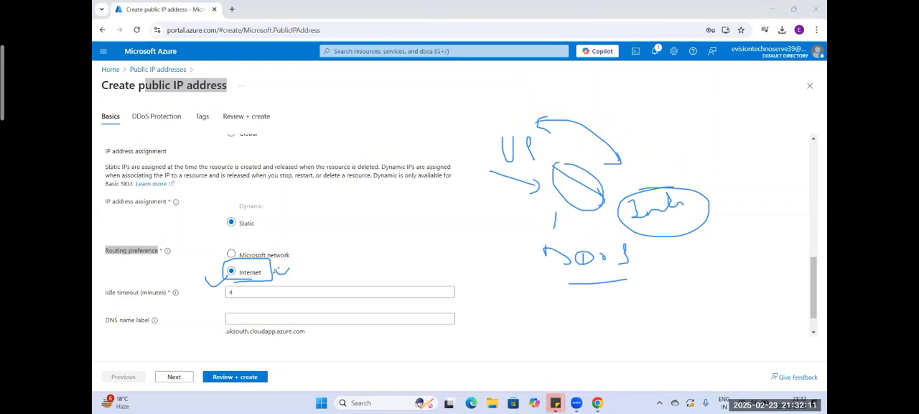
# Clear the annotations, circle the Internet option and erase that mark, and box, tick and underline Microsoft network instead
pyautogui.press('e')
pyautogui.moveTo(245, 279)
pyautogui.mouseDown()
pyautogui.moveTo(259, 260)
pyautogui.moveTo(228, 261)
pyautogui.moveTo(250, 276)
pyautogui.mouseUp()
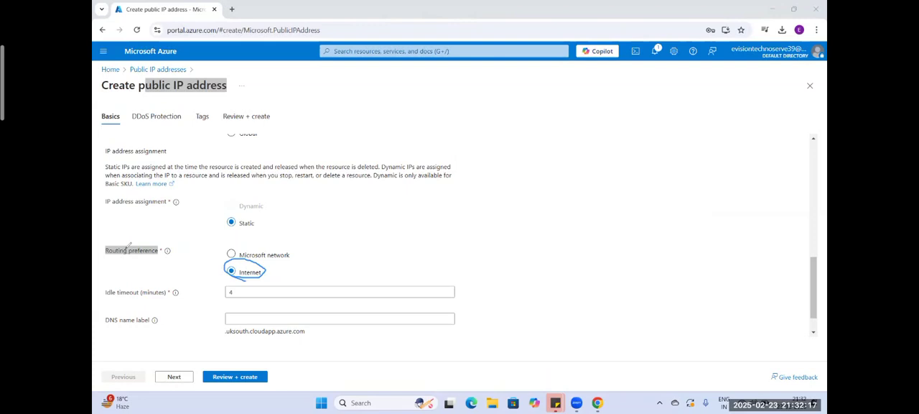
pyautogui.press('e')
pyautogui.moveTo(304, 251); pyautogui.dragTo(325, 241)
pyautogui.moveTo(250, 262)
pyautogui.mouseDown()
pyautogui.moveTo(309, 263)
pyautogui.moveTo(309, 243)
pyautogui.moveTo(216, 244)
pyautogui.moveTo(255, 260)
pyautogui.mouseUp()
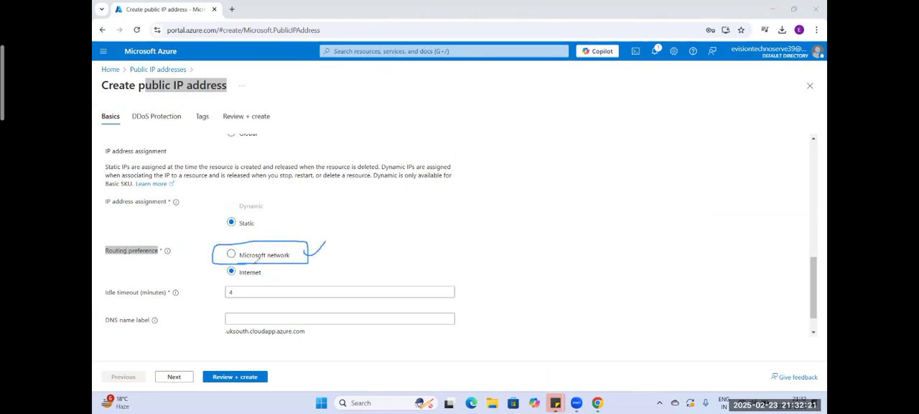
# Sketch a US note linked to a box, and a person with a device above an underlined India note
pyautogui.moveTo(510, 142); pyautogui.dragTo(533, 147)
pyautogui.moveTo(539, 155)
pyautogui.mouseDown()
pyautogui.moveTo(544, 141)
pyautogui.moveTo(555, 157)
pyautogui.moveTo(579, 138)
pyautogui.moveTo(580, 149)
pyautogui.mouseUp()
pyautogui.moveTo(582, 115)
pyautogui.mouseDown()
pyautogui.moveTo(616, 128)
pyautogui.moveTo(607, 145)
pyautogui.mouseUp()
pyautogui.moveTo(738, 227)
pyautogui.mouseDown()
pyautogui.moveTo(724, 230)
pyautogui.moveTo(722, 243)
pyautogui.moveTo(740, 227)
pyautogui.mouseUp()
pyautogui.moveTo(734, 253); pyautogui.dragTo(742, 270)
pyautogui.moveTo(743, 254)
pyautogui.mouseDown()
pyautogui.moveTo(733, 270)
pyautogui.moveTo(762, 262)
pyautogui.mouseUp()
pyautogui.moveTo(764, 229)
pyautogui.mouseDown()
pyautogui.moveTo(758, 263)
pyautogui.moveTo(781, 250)
pyautogui.mouseUp()
pyautogui.moveTo(781, 250)
pyautogui.mouseDown()
pyautogui.moveTo(761, 264)
pyautogui.moveTo(744, 301)
pyautogui.mouseUp()
pyautogui.moveTo(741, 301)
pyautogui.mouseDown()
pyautogui.moveTo(779, 278)
pyautogui.moveTo(789, 299)
pyautogui.mouseUp()
pyautogui.moveTo(796, 297); pyautogui.dragTo(771, 306)
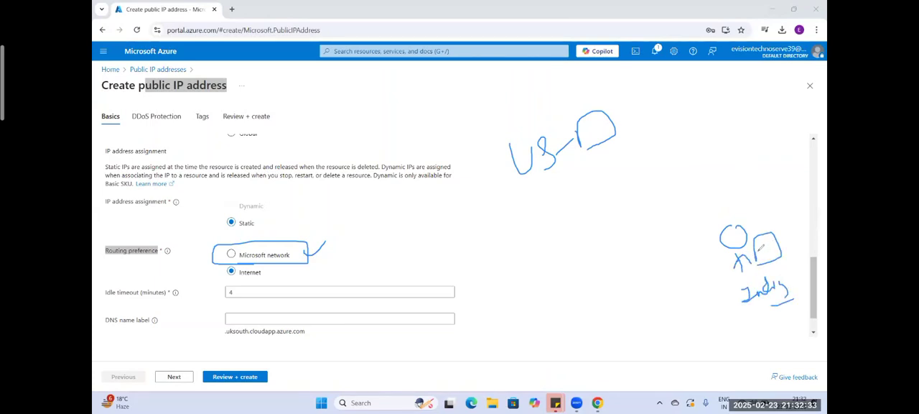
# Tick and outline Microsoft network, and draw a wavy line labelled BN from the US box to a box marked M
pyautogui.moveTo(216, 251)
pyautogui.mouseDown()
pyautogui.moveTo(224, 258)
pyautogui.moveTo(248, 241)
pyautogui.mouseUp()
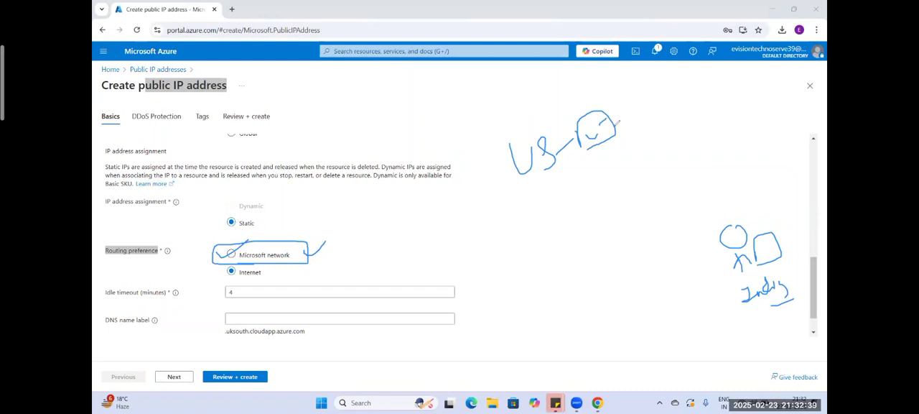
pyautogui.moveTo(616, 136)
pyautogui.mouseDown()
pyautogui.moveTo(662, 177)
pyautogui.moveTo(683, 232)
pyautogui.moveTo(722, 214)
pyautogui.moveTo(687, 240)
pyautogui.moveTo(695, 255)
pyautogui.mouseUp()
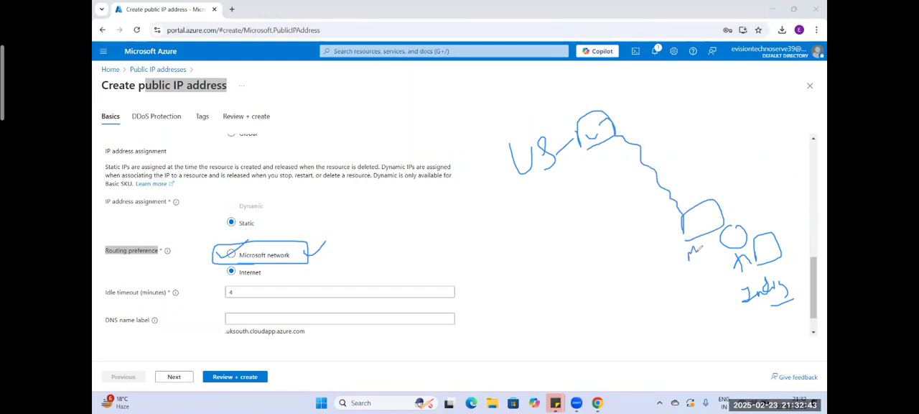
pyautogui.moveTo(660, 167); pyautogui.dragTo(688, 152)
pyautogui.moveTo(692, 156)
pyautogui.mouseDown()
pyautogui.moveTo(693, 138)
pyautogui.moveTo(693, 154)
pyautogui.moveTo(713, 129)
pyautogui.mouseUp()
pyautogui.moveTo(214, 260); pyautogui.dragTo(249, 241)
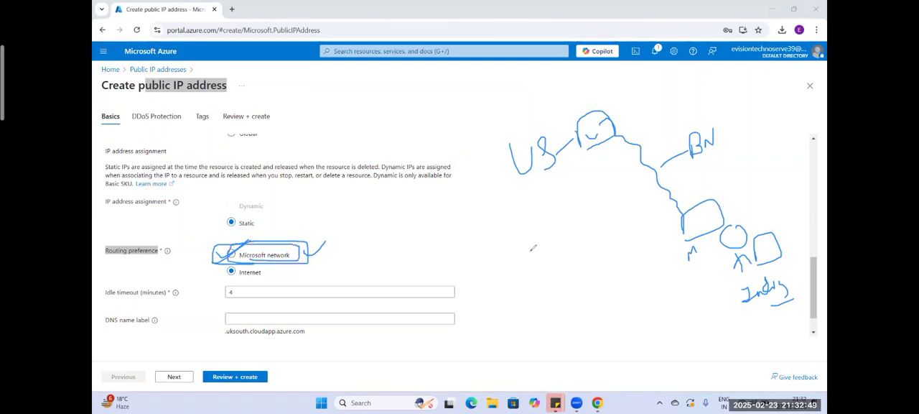
# Underline the Internet option, draw an X and a curved arrow beside Microsoft network, and outline Microsoft network again
pyautogui.moveTo(246, 275); pyautogui.dragTo(268, 275)
pyautogui.moveTo(335, 243)
pyautogui.mouseDown()
pyautogui.moveTo(358, 251)
pyautogui.moveTo(346, 266)
pyautogui.mouseUp()
pyautogui.moveTo(322, 236)
pyautogui.mouseDown()
pyautogui.moveTo(335, 222)
pyautogui.moveTo(463, 232)
pyautogui.moveTo(429, 251)
pyautogui.mouseUp()
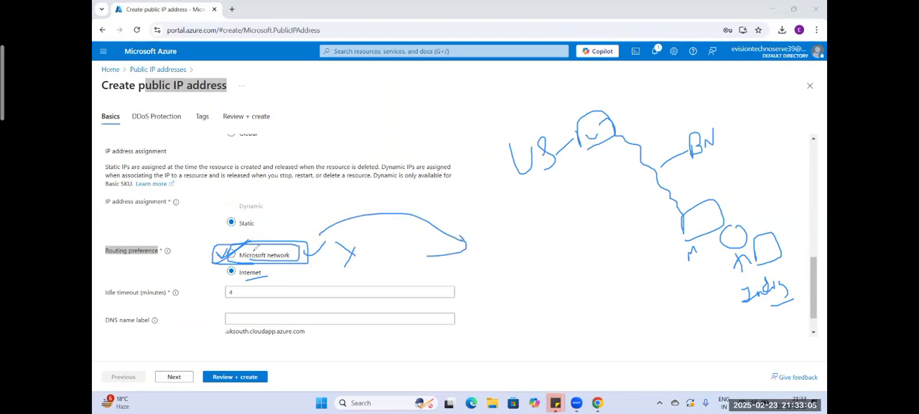
pyautogui.moveTo(246, 251)
pyautogui.mouseDown()
pyautogui.moveTo(295, 257)
pyautogui.moveTo(301, 245)
pyautogui.moveTo(237, 248)
pyautogui.mouseUp()
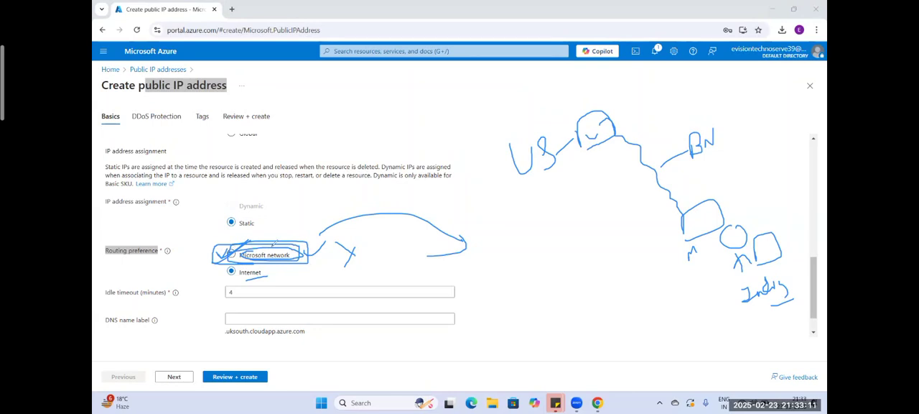
# Add final marks around the US-to-India sketch and Microsoft network, and clear all the annotations
pyautogui.moveTo(701, 270); pyautogui.dragTo(712, 270)
pyautogui.moveTo(491, 163); pyautogui.dragTo(516, 146)
pyautogui.moveTo(206, 250); pyautogui.dragTo(225, 256)
pyautogui.press('e')
pyautogui.moveTo(241, 247)
pyautogui.mouseDown()
pyautogui.moveTo(227, 250)
pyautogui.moveTo(282, 260)
pyautogui.moveTo(300, 243)
pyautogui.moveTo(228, 239)
pyautogui.mouseUp()
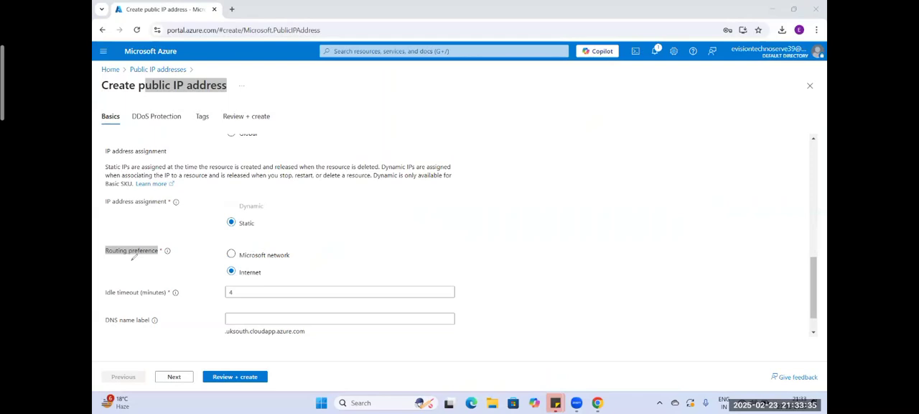
# Set the routing preference to Microsoft network
pyautogui.click(241, 255)
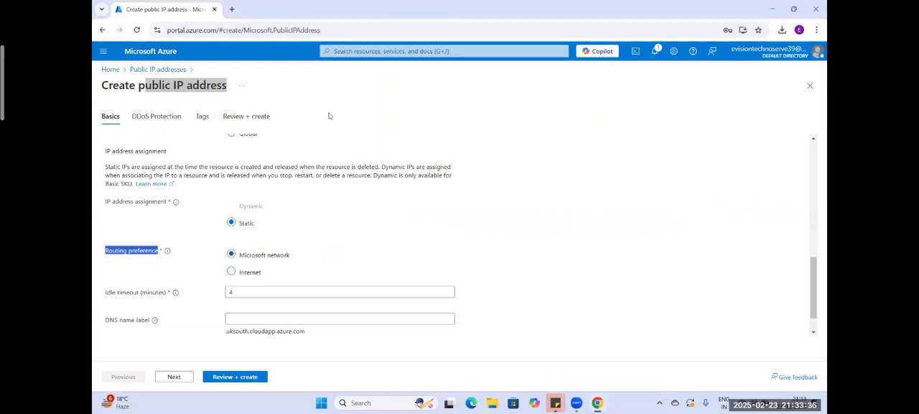
pyautogui.click(330, 48)
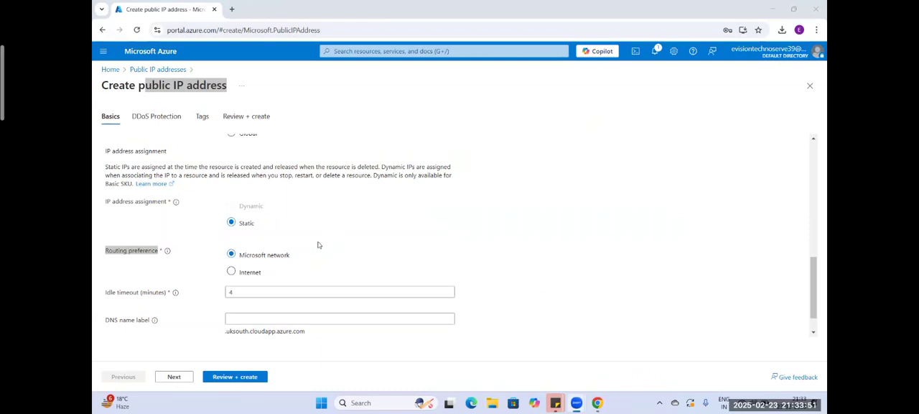
# Tick the Regional tier and sketch a UK note beside it with a curved arrow to a second, circled UK note
pyautogui.scroll(2, 318, 245)
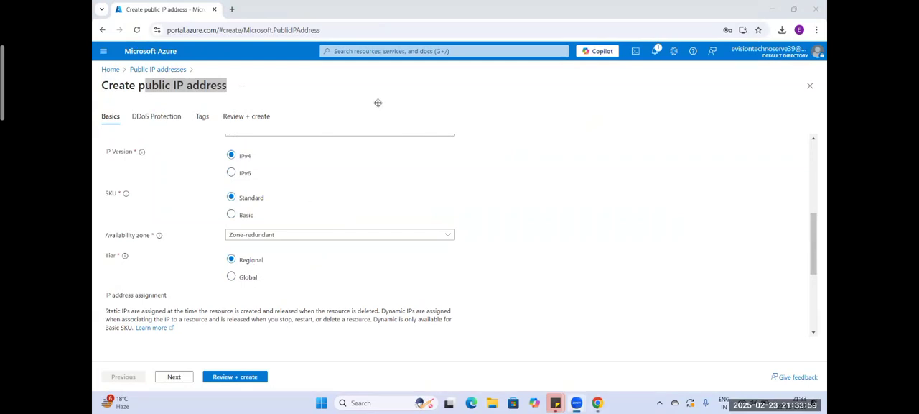
pyautogui.moveTo(295, 255)
pyautogui.mouseDown()
pyautogui.moveTo(369, 231)
pyautogui.moveTo(374, 249)
pyautogui.mouseUp()
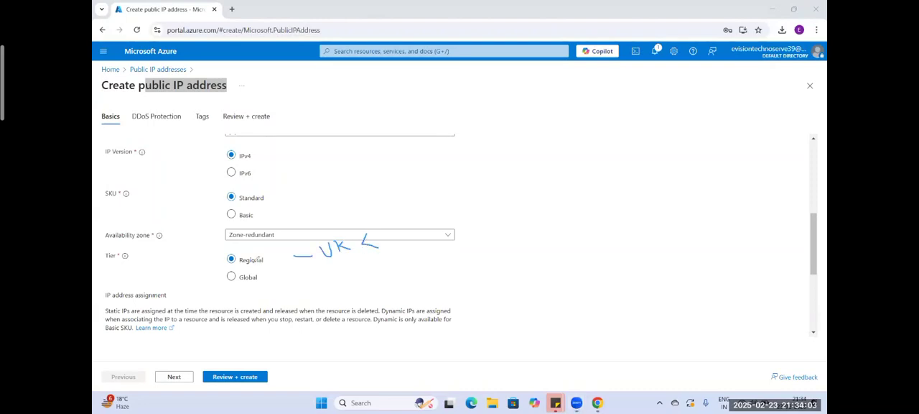
pyautogui.moveTo(224, 257); pyautogui.dragTo(244, 249)
pyautogui.moveTo(409, 215)
pyautogui.mouseDown()
pyautogui.moveTo(431, 210)
pyautogui.moveTo(449, 223)
pyautogui.moveTo(470, 208)
pyautogui.mouseUp()
pyautogui.moveTo(426, 244); pyautogui.dragTo(443, 200)
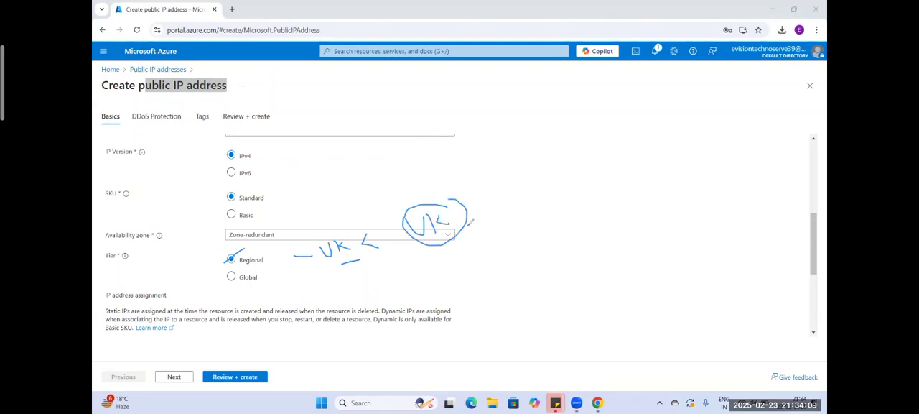
pyautogui.moveTo(195, 267); pyautogui.dragTo(244, 249)
pyautogui.moveTo(339, 263)
pyautogui.mouseDown()
pyautogui.moveTo(352, 252)
pyautogui.moveTo(320, 240)
pyautogui.moveTo(388, 188)
pyautogui.moveTo(431, 212)
pyautogui.mouseUp()
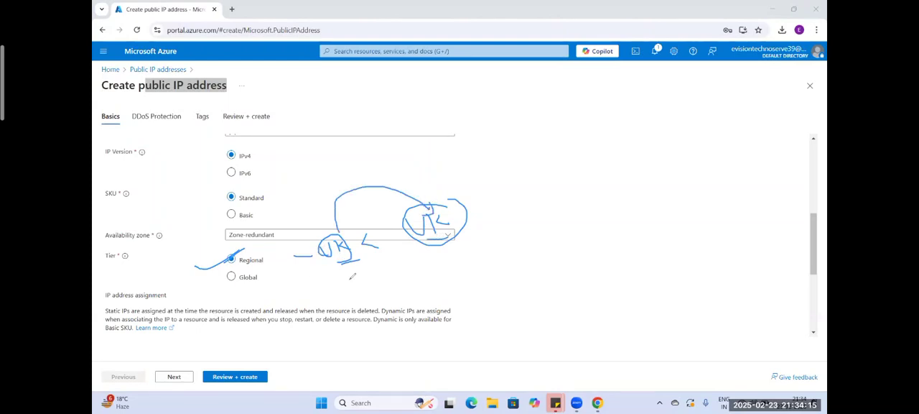
# Add another circled UK note below the first one, mark Regional, and draw two arrows to a circled letter
pyautogui.moveTo(334, 274); pyautogui.dragTo(350, 274)
pyautogui.moveTo(354, 272)
pyautogui.mouseDown()
pyautogui.moveTo(356, 290)
pyautogui.moveTo(366, 286)
pyautogui.mouseUp()
pyautogui.moveTo(247, 264); pyautogui.dragTo(260, 261)
pyautogui.moveTo(388, 278)
pyautogui.mouseDown()
pyautogui.moveTo(429, 271)
pyautogui.moveTo(426, 285)
pyautogui.mouseUp()
pyautogui.moveTo(478, 252)
pyautogui.mouseDown()
pyautogui.moveTo(489, 277)
pyautogui.moveTo(475, 276)
pyautogui.moveTo(479, 267)
pyautogui.mouseUp()
pyautogui.moveTo(457, 265); pyautogui.dragTo(488, 275)
pyautogui.moveTo(487, 242); pyautogui.dragTo(477, 278)
pyautogui.moveTo(352, 266)
pyautogui.mouseDown()
pyautogui.moveTo(335, 287)
pyautogui.moveTo(432, 306)
pyautogui.moveTo(494, 286)
pyautogui.moveTo(500, 294)
pyautogui.mouseUp()
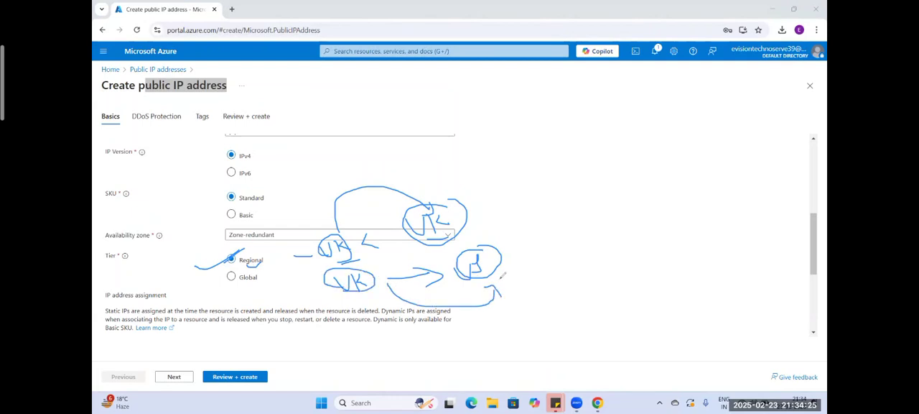
# Clear the Regional sketch, underline the Global tier, and draw an arrow from it to a UK note linked to an outlined US note
pyautogui.moveTo(248, 271); pyautogui.dragTo(260, 270)
pyautogui.moveTo(329, 260); pyautogui.dragTo(370, 256)
pyautogui.moveTo(226, 285)
pyautogui.mouseDown()
pyautogui.moveTo(274, 284)
pyautogui.moveTo(281, 294)
pyautogui.mouseUp()
pyautogui.moveTo(315, 277)
pyautogui.mouseDown()
pyautogui.moveTo(320, 290)
pyautogui.moveTo(333, 278)
pyautogui.moveTo(335, 291)
pyautogui.mouseUp()
pyautogui.moveTo(351, 275)
pyautogui.mouseDown()
pyautogui.moveTo(344, 284)
pyautogui.moveTo(358, 295)
pyautogui.moveTo(433, 268)
pyautogui.mouseUp()
pyautogui.moveTo(474, 247)
pyautogui.mouseDown()
pyautogui.moveTo(503, 248)
pyautogui.moveTo(531, 223)
pyautogui.mouseUp()
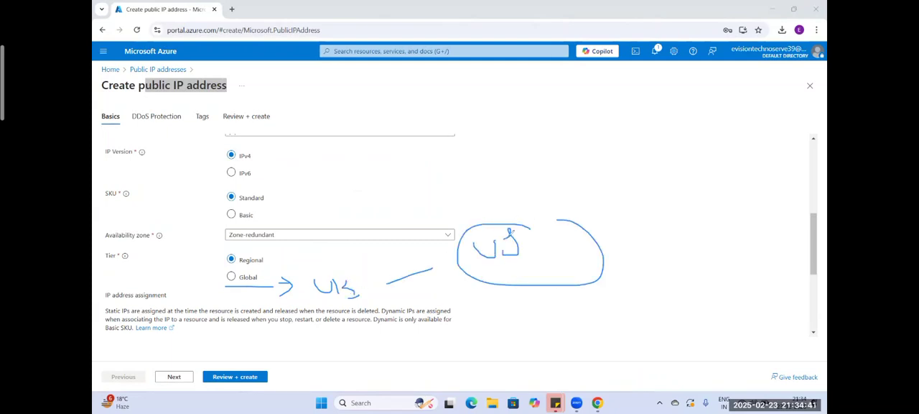
# Outline the Global tier and draw an arrow from it to a circled LB note
pyautogui.moveTo(220, 282); pyautogui.dragTo(252, 282)
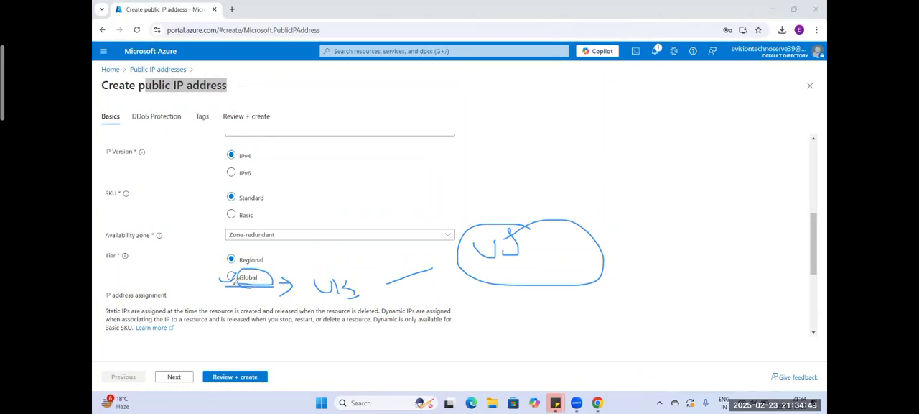
pyautogui.moveTo(280, 269)
pyautogui.mouseDown()
pyautogui.moveTo(366, 237)
pyautogui.moveTo(357, 260)
pyautogui.mouseUp()
pyautogui.moveTo(371, 205); pyautogui.dragTo(395, 213)
pyautogui.moveTo(399, 180)
pyautogui.mouseDown()
pyautogui.moveTo(408, 195)
pyautogui.moveTo(400, 208)
pyautogui.moveTo(370, 224)
pyautogui.moveTo(422, 183)
pyautogui.mouseUp()
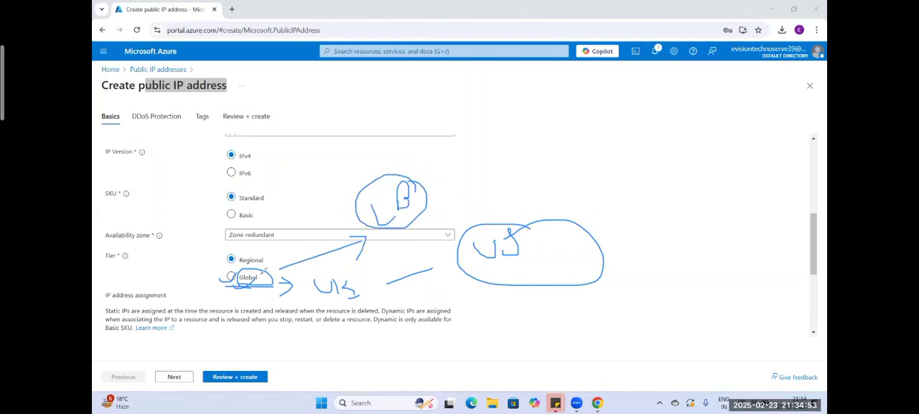
# Connect the LB circle to a chain of three underlined shapes, outline the Regional tier, and clear all the annotations
pyautogui.moveTo(227, 285); pyautogui.dragTo(256, 275)
pyautogui.moveTo(273, 267)
pyautogui.mouseDown()
pyautogui.moveTo(305, 237)
pyautogui.moveTo(385, 206)
pyautogui.moveTo(522, 188)
pyautogui.moveTo(550, 174)
pyautogui.moveTo(604, 178)
pyautogui.moveTo(666, 146)
pyautogui.moveTo(655, 168)
pyautogui.mouseUp()
pyautogui.moveTo(546, 196); pyautogui.dragTo(671, 181)
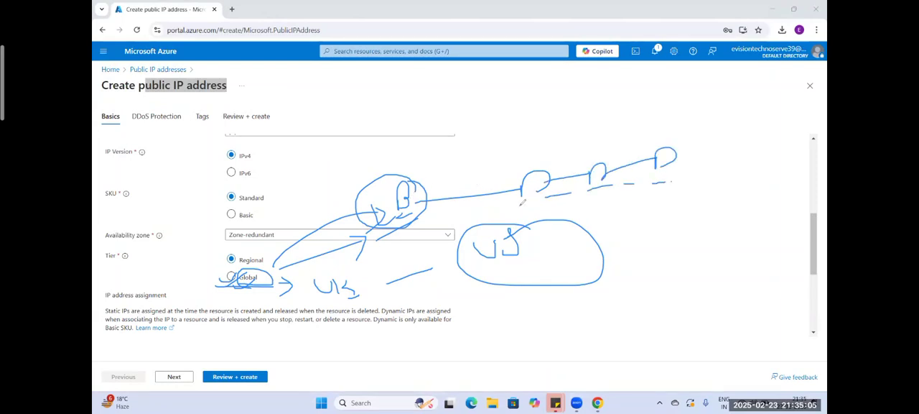
pyautogui.moveTo(201, 265)
pyautogui.mouseDown()
pyautogui.moveTo(236, 242)
pyautogui.moveTo(263, 244)
pyautogui.moveTo(250, 267)
pyautogui.moveTo(275, 290)
pyautogui.moveTo(225, 271)
pyautogui.mouseUp()
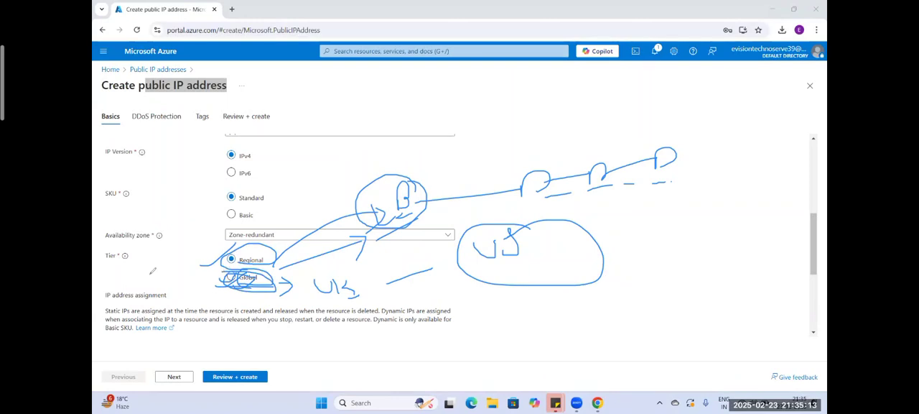
pyautogui.press('e')
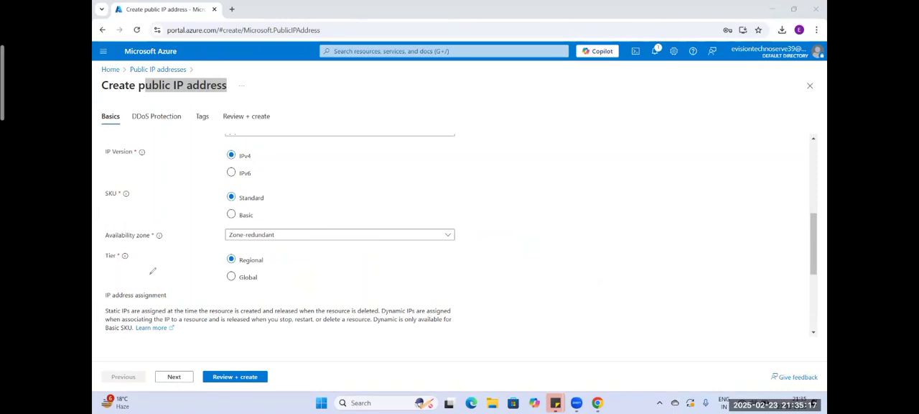
# Examine the idle timeout setting and its value in minutes
pyautogui.scroll(-1, 327, 257)
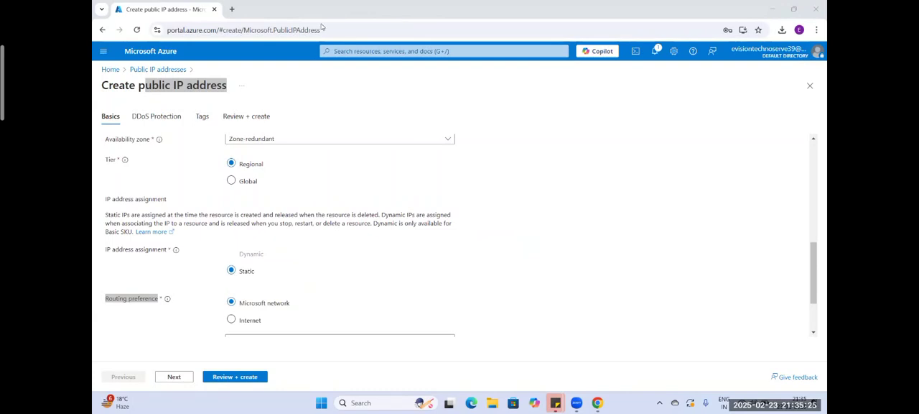
pyautogui.scroll(-1, 322, 27)
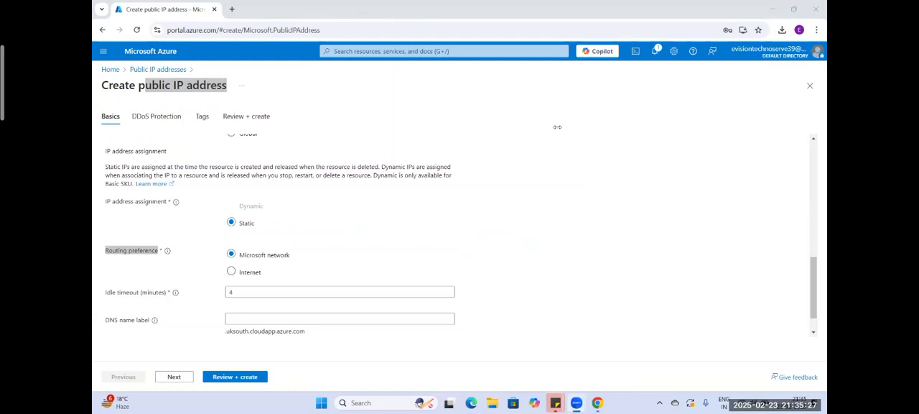
pyautogui.scroll(-1, 287, 335)
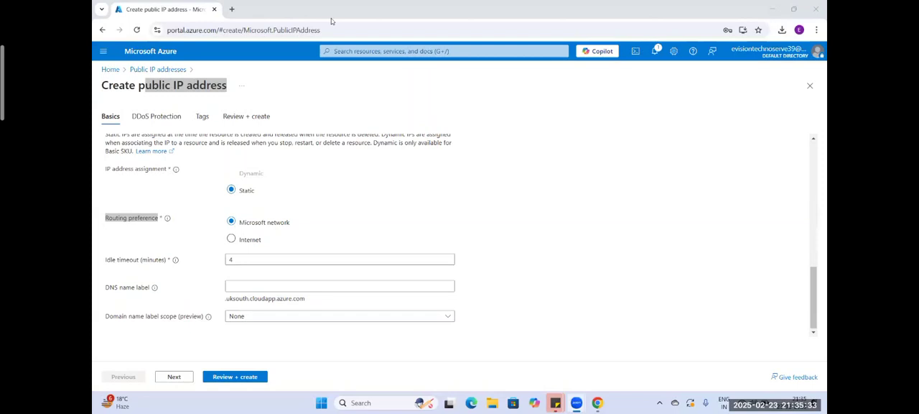
pyautogui.click(549, 291)
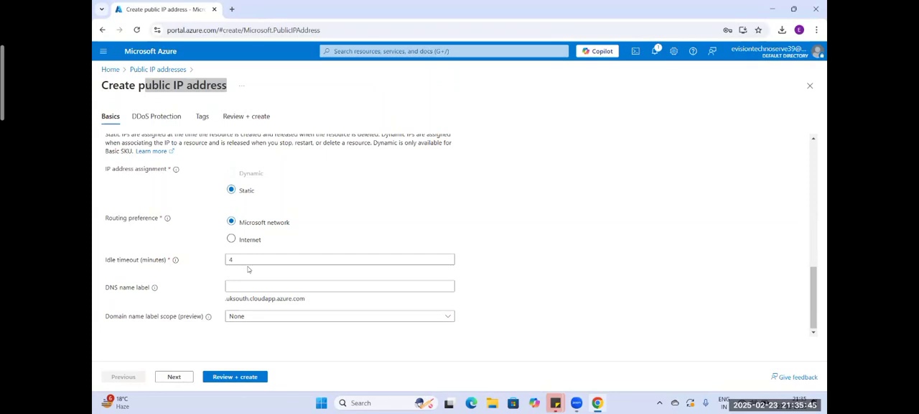
pyautogui.moveTo(142, 260); pyautogui.dragTo(109, 259)
pyautogui.moveTo(252, 262); pyautogui.dragTo(219, 263)
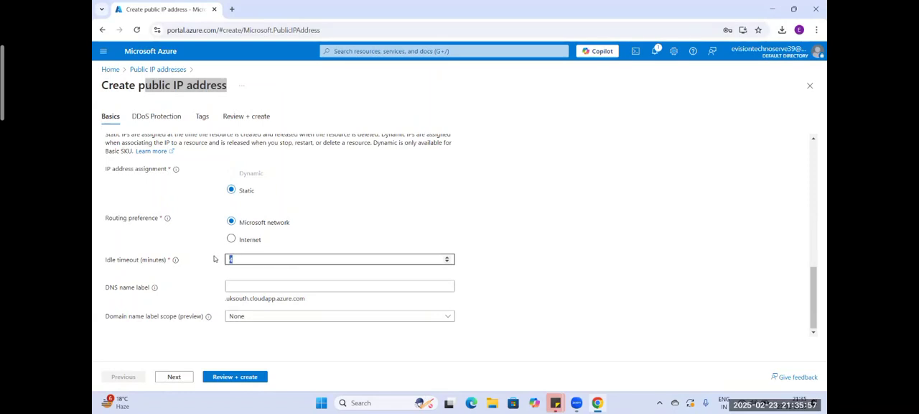
pyautogui.click(501, 218)
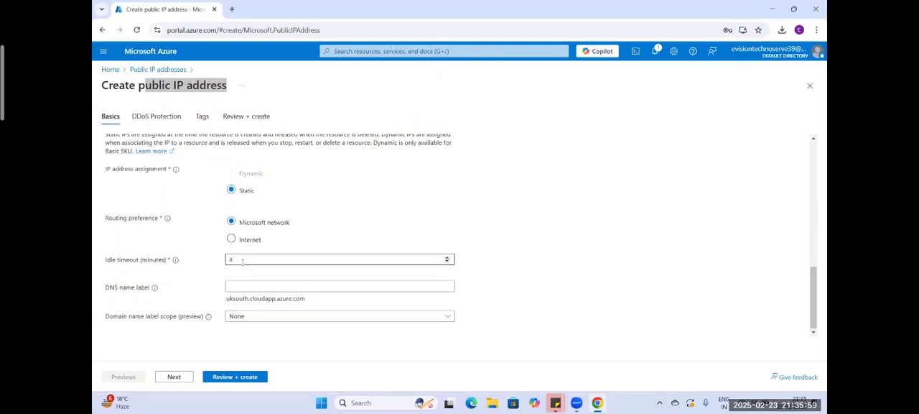
pyautogui.doubleClick(245, 256)
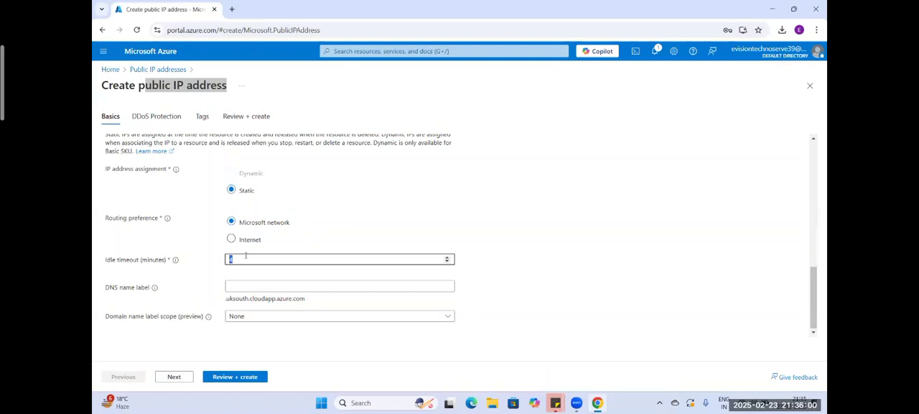
pyautogui.click(207, 268)
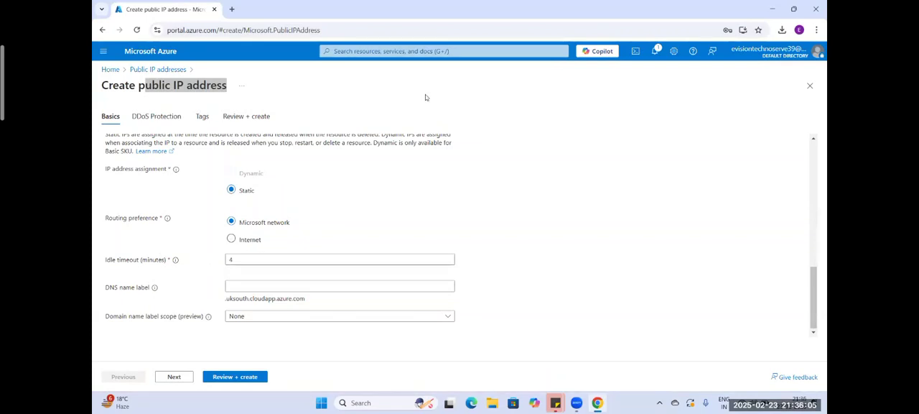
pyautogui.click(228, 264)
# Examine the optional DNS name label for the public IP address
pyautogui.moveTo(100, 289); pyautogui.dragTo(150, 296)
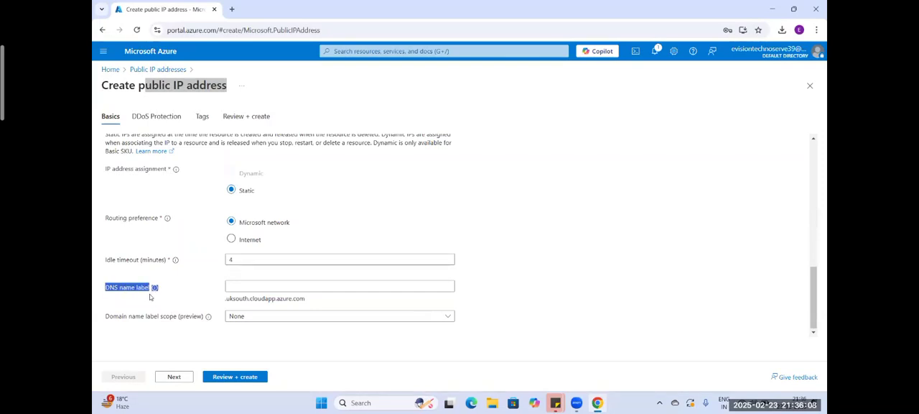
pyautogui.click(289, 96)
pyautogui.click(178, 84)
pyautogui.moveTo(178, 85); pyautogui.dragTo(233, 87)
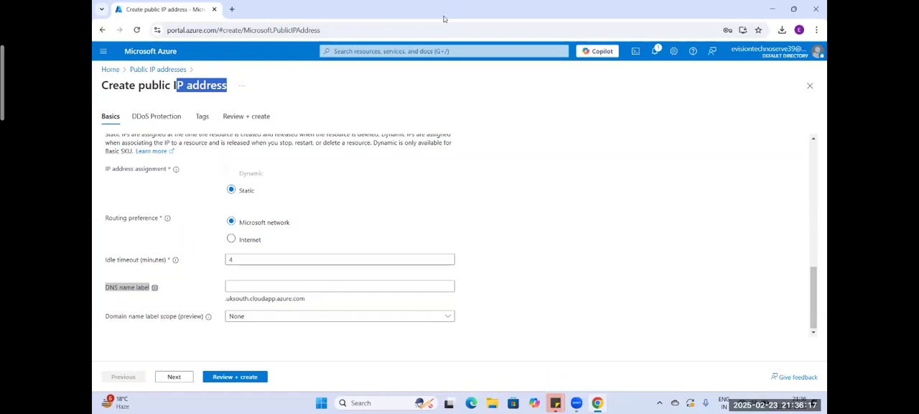
pyautogui.click(287, 286)
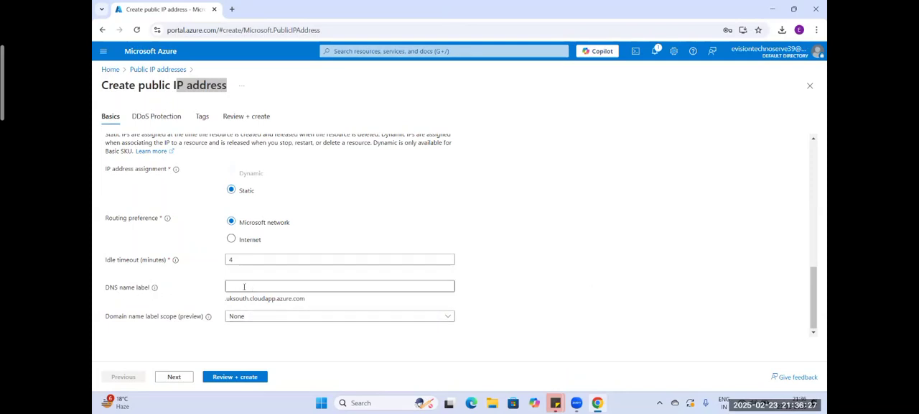
# Look through the domain name label scope (preview) options without changing the selection
pyautogui.moveTo(150, 319); pyautogui.dragTo(177, 321)
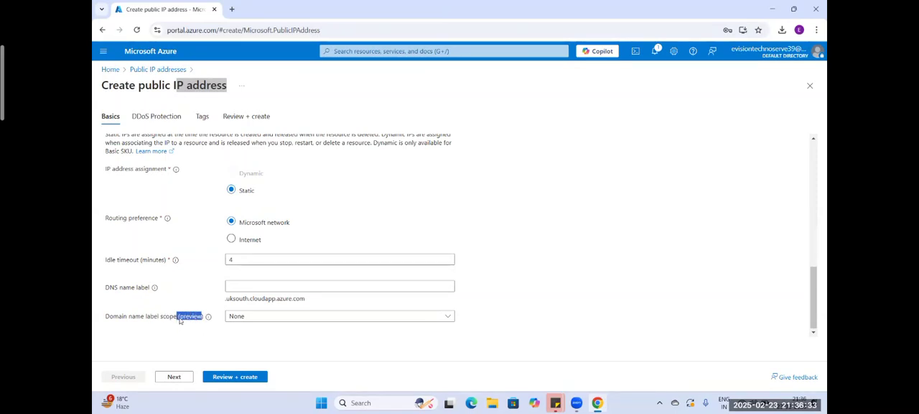
pyautogui.click(333, 326)
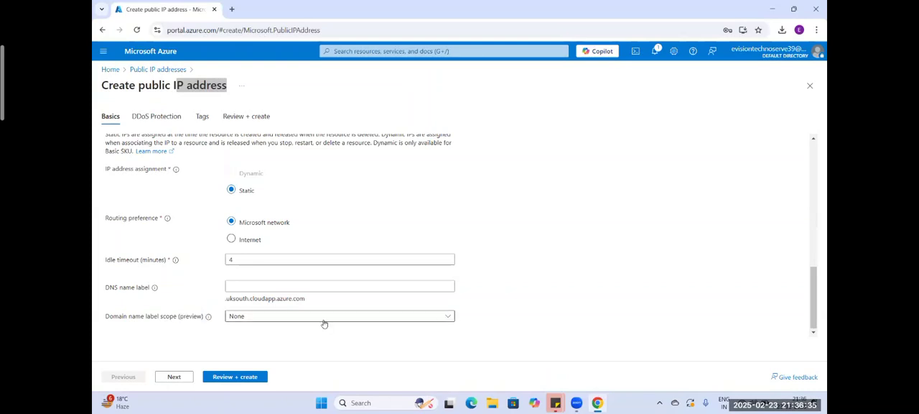
pyautogui.click(170, 321)
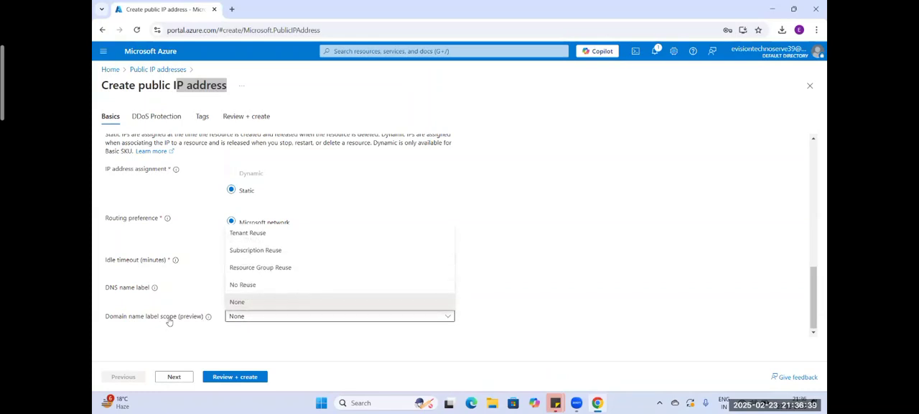
pyautogui.click(295, 315)
pyautogui.moveTo(174, 322); pyautogui.dragTo(203, 323)
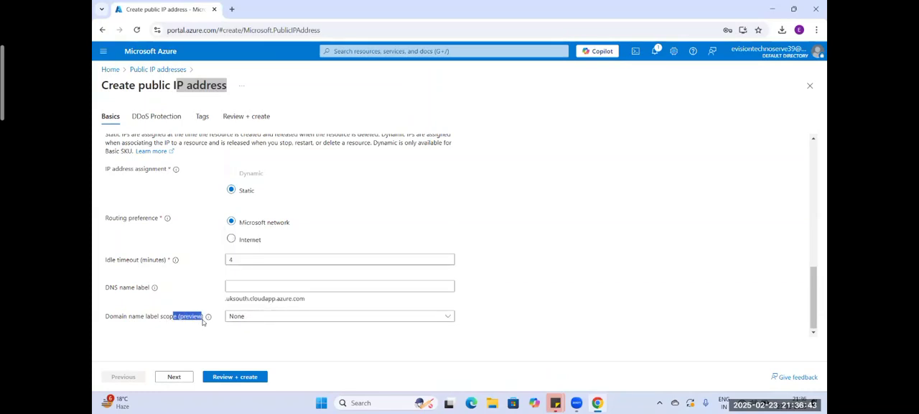
pyautogui.click(230, 334)
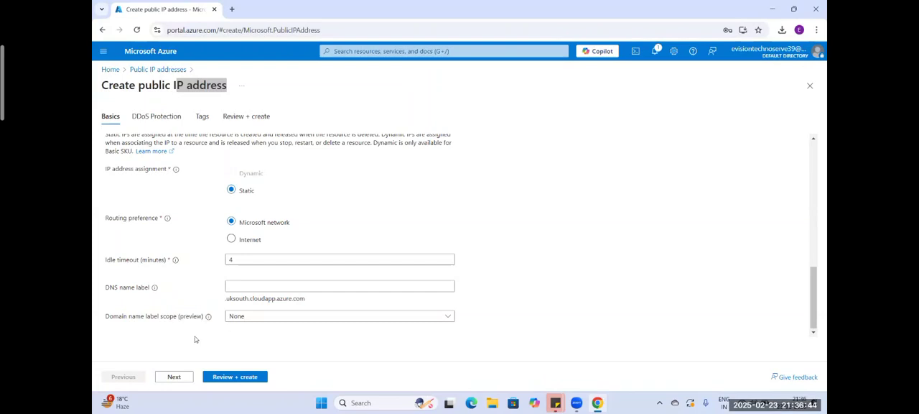
# Proceed to the DDoS Protection settings and mark up the Network, IP and Disable protection types
pyautogui.click(175, 376)
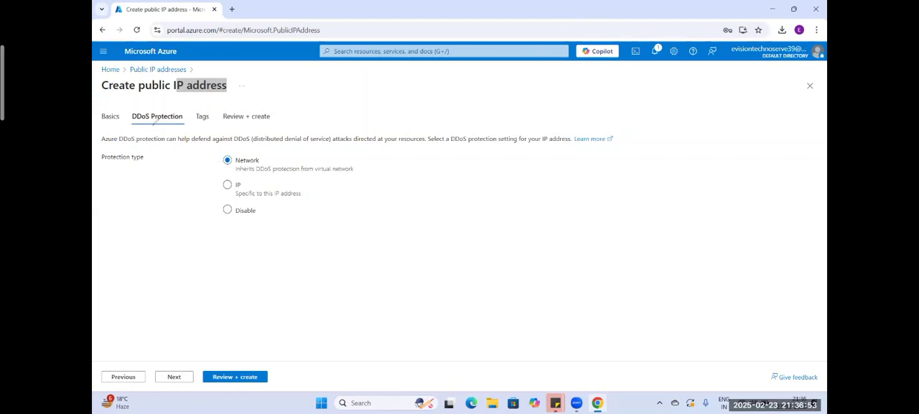
pyautogui.moveTo(141, 121)
pyautogui.mouseDown()
pyautogui.moveTo(152, 104)
pyautogui.moveTo(130, 114)
pyautogui.moveTo(139, 123)
pyautogui.mouseUp()
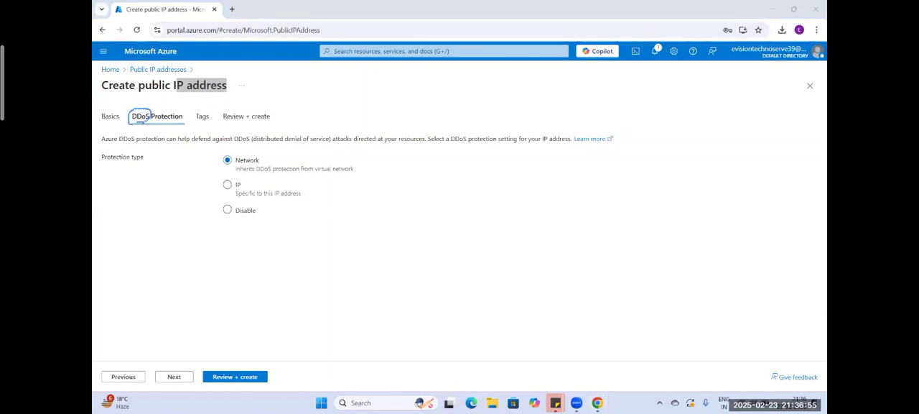
pyautogui.moveTo(220, 144)
pyautogui.mouseDown()
pyautogui.moveTo(226, 169)
pyautogui.moveTo(353, 171)
pyautogui.moveTo(245, 146)
pyautogui.mouseUp()
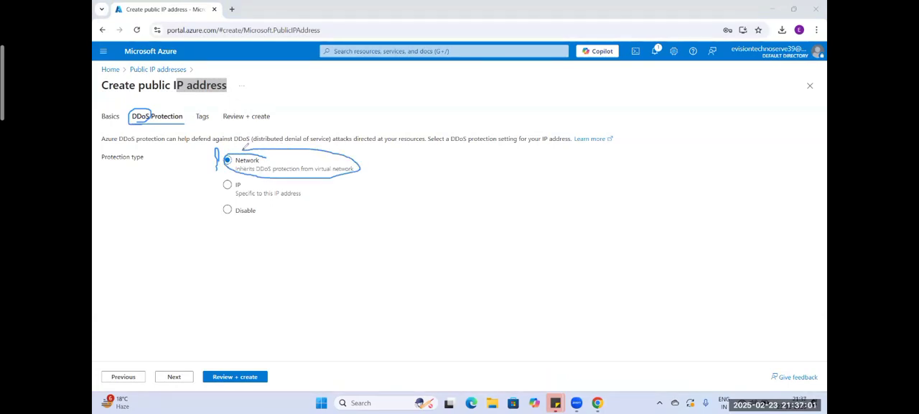
pyautogui.moveTo(256, 188)
pyautogui.mouseDown()
pyautogui.moveTo(253, 196)
pyautogui.moveTo(216, 180)
pyautogui.mouseUp()
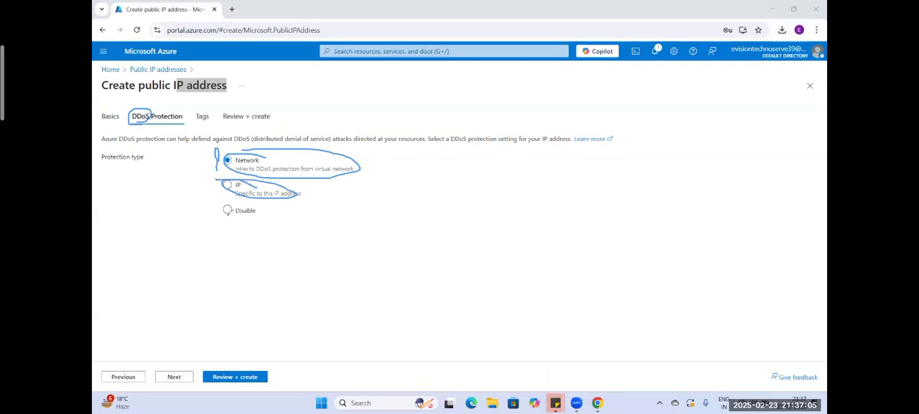
pyautogui.moveTo(227, 208); pyautogui.dragTo(228, 231)
pyautogui.click(124, 246)
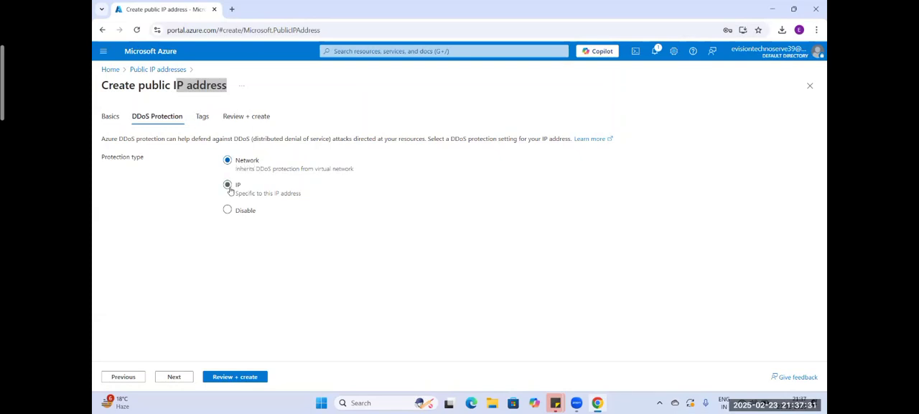
# Try the Disable and IP protection types, and return the DDoS protection type to Network
pyautogui.click(228, 210)
pyautogui.click(229, 190)
pyautogui.click(235, 161)
pyautogui.moveTo(137, 90); pyautogui.dragTo(216, 103)
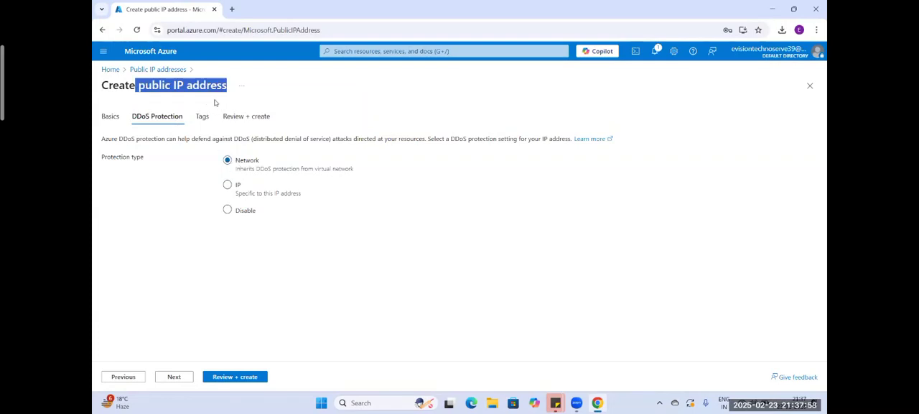
pyautogui.click(416, 105)
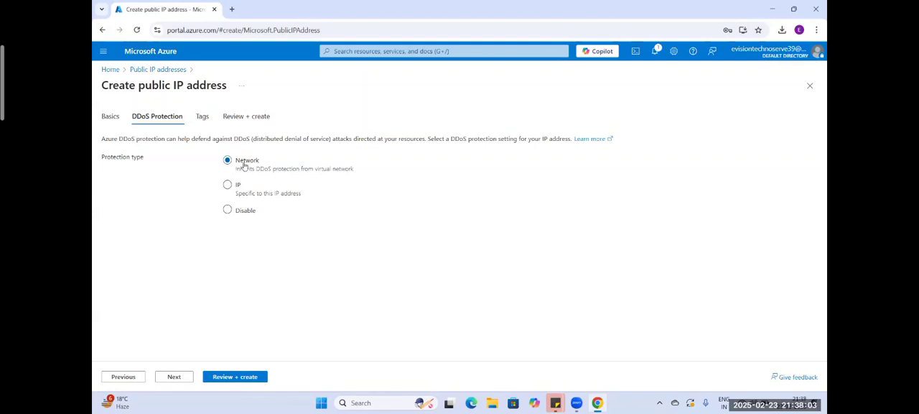
# Continue to the tags settings and leave the tag name and value blank
pyautogui.click(175, 376)
pyautogui.click(163, 208)
pyautogui.click(263, 208)
pyautogui.click(164, 207)
pyautogui.click(262, 207)
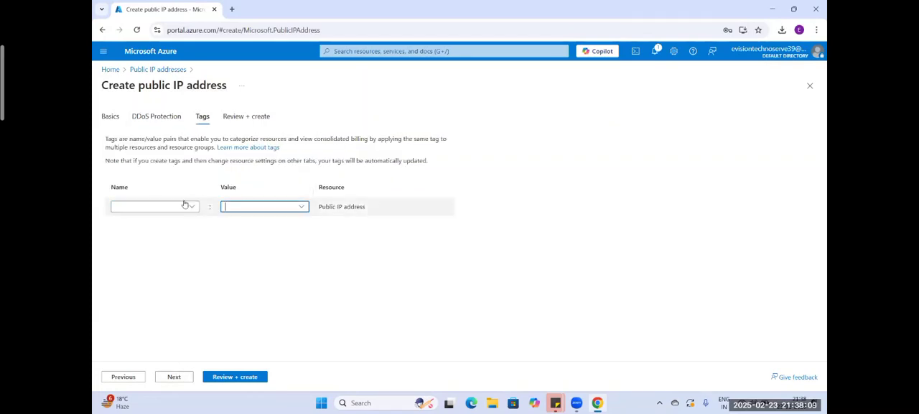
# Review the pip-01 configuration summary and create the public IP address
pyautogui.click(185, 375)
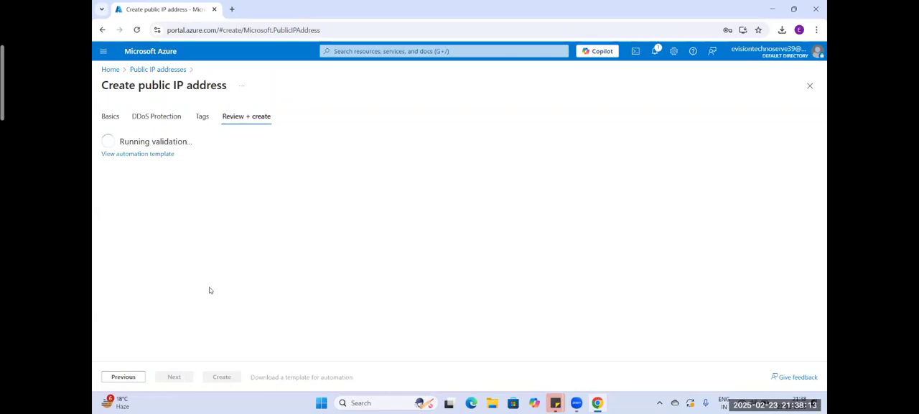
pyautogui.scroll(-3, 188, 243)
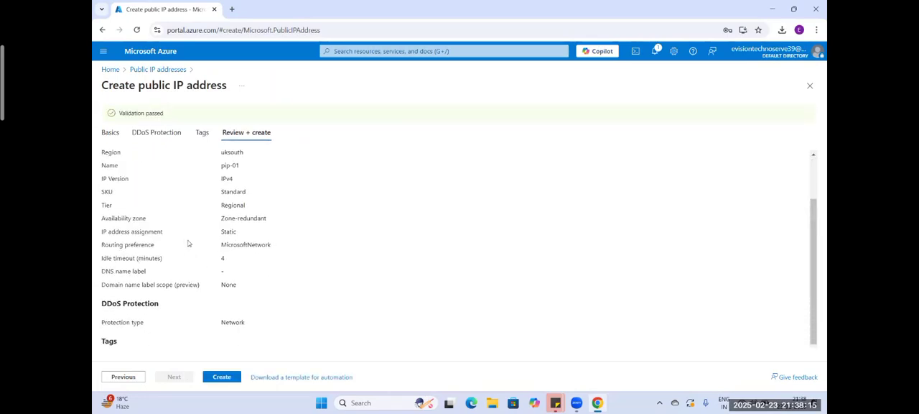
pyautogui.click(222, 377)
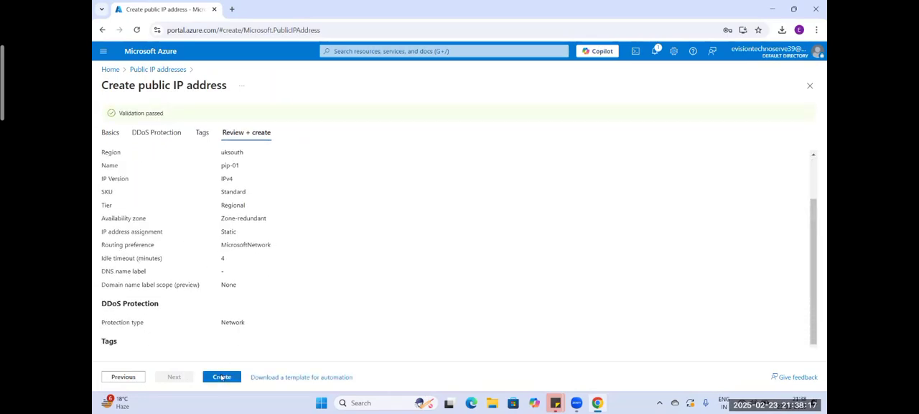
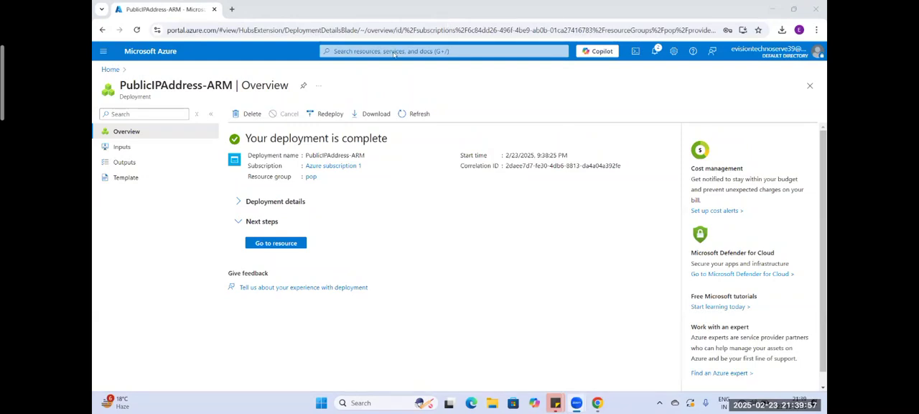
# Search the portal for "public", open pip-01 from the public IP addresses list, and collapse the list beside it
pyautogui.click(154, 54)
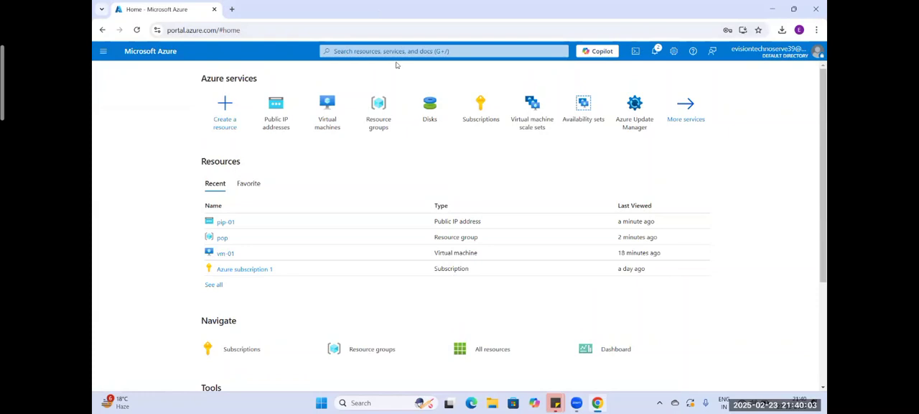
pyautogui.click(347, 51)
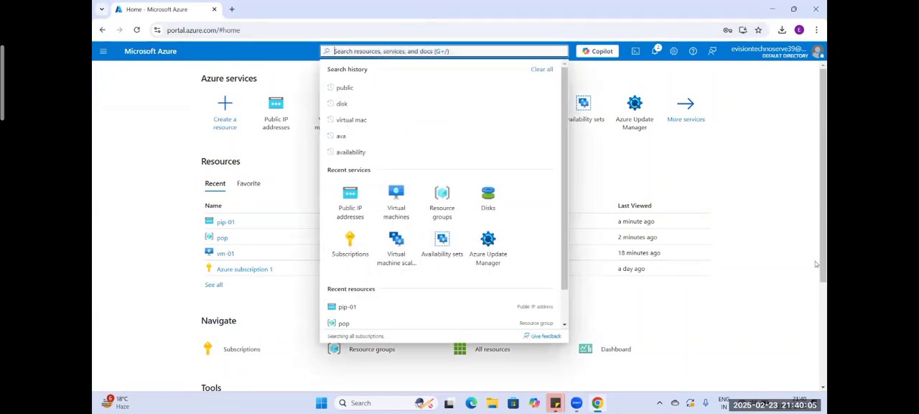
pyautogui.write('public')
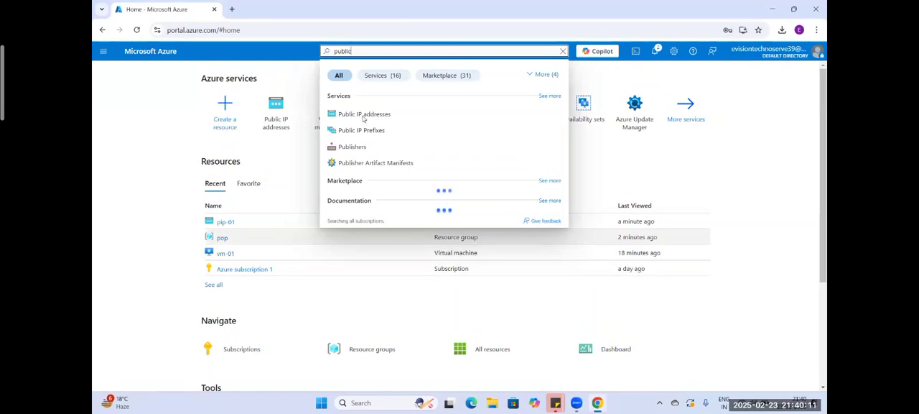
pyautogui.press('Return')
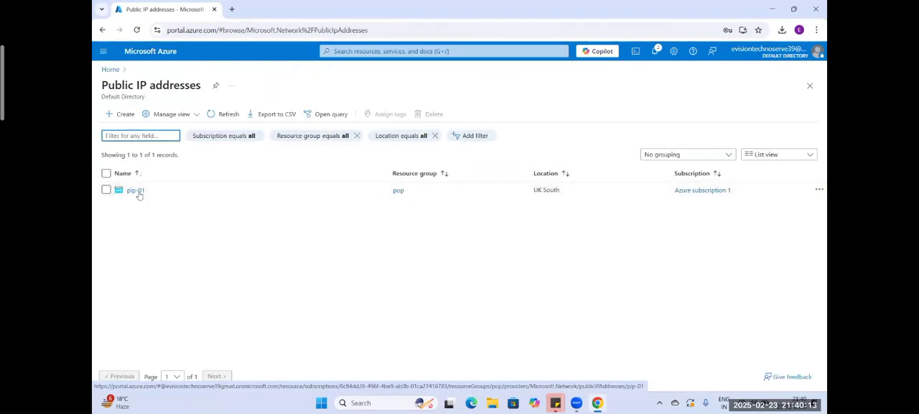
pyautogui.tripleClick(534, 190)
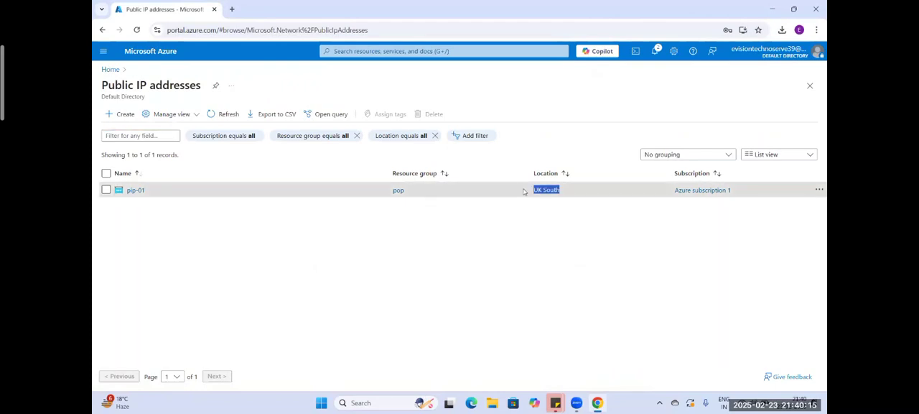
pyautogui.click(136, 190)
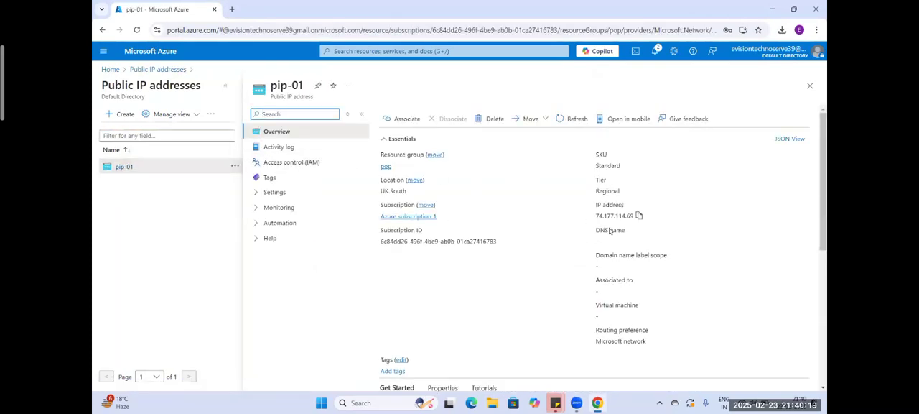
pyautogui.click(221, 85)
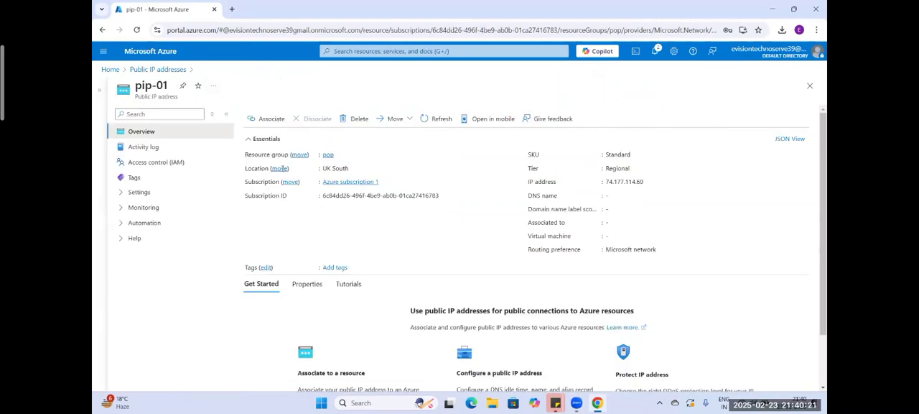
# Examine pip-01's location, SKU, tier, IP address, routing preference, associated resource and virtual machine fields in its overview
pyautogui.moveTo(322, 168); pyautogui.dragTo(352, 168)
pyautogui.doubleClick(632, 155)
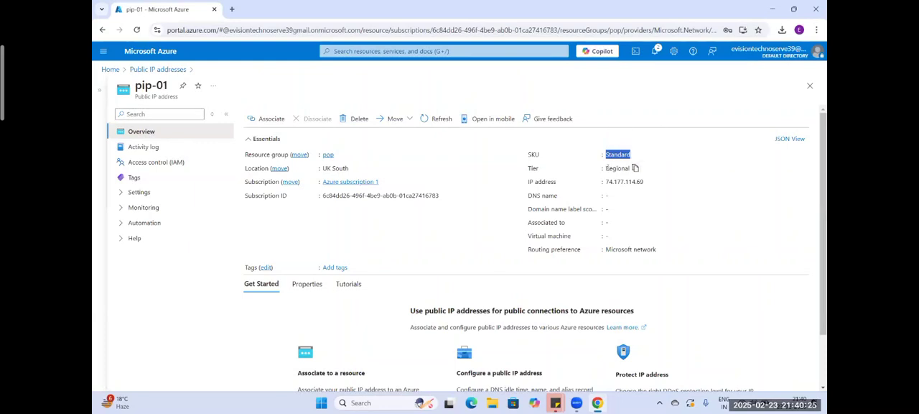
pyautogui.doubleClick(631, 168)
pyautogui.moveTo(544, 183); pyautogui.dragTo(646, 181)
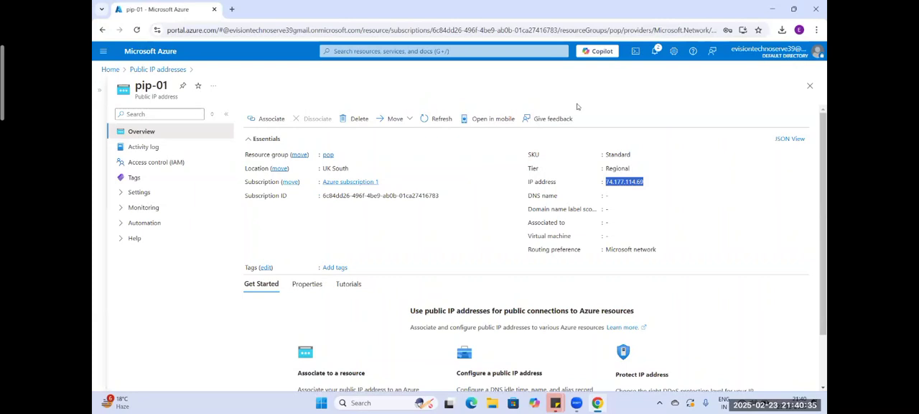
pyautogui.moveTo(610, 249); pyautogui.dragTo(656, 250)
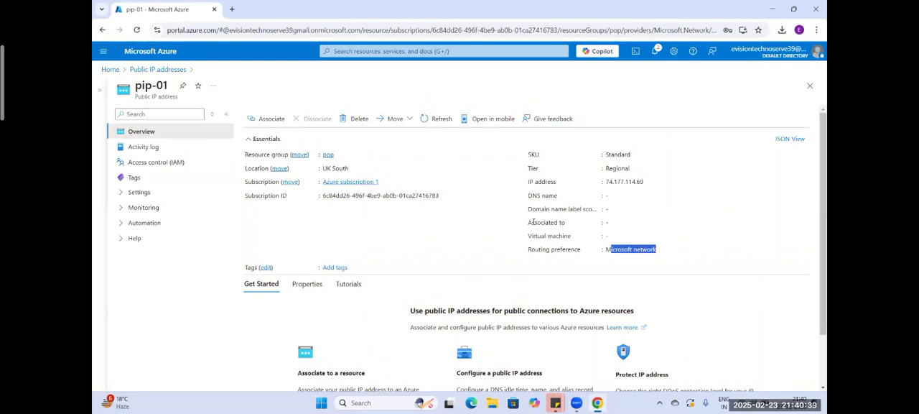
pyautogui.moveTo(529, 221); pyautogui.dragTo(593, 228)
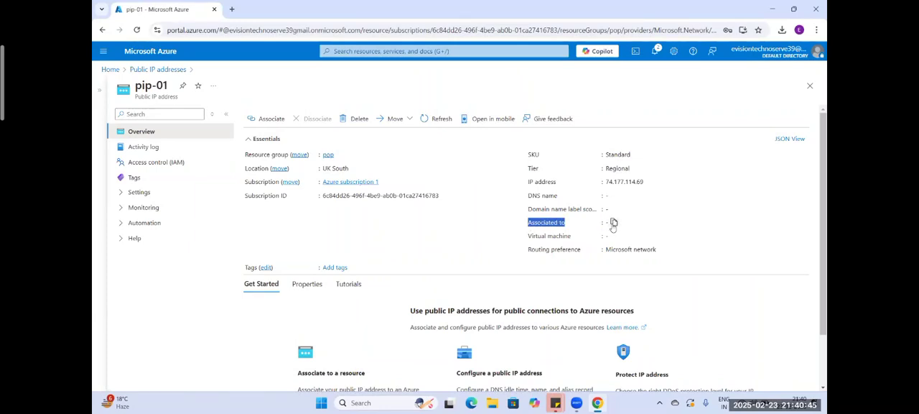
pyautogui.moveTo(529, 236); pyautogui.dragTo(616, 239)
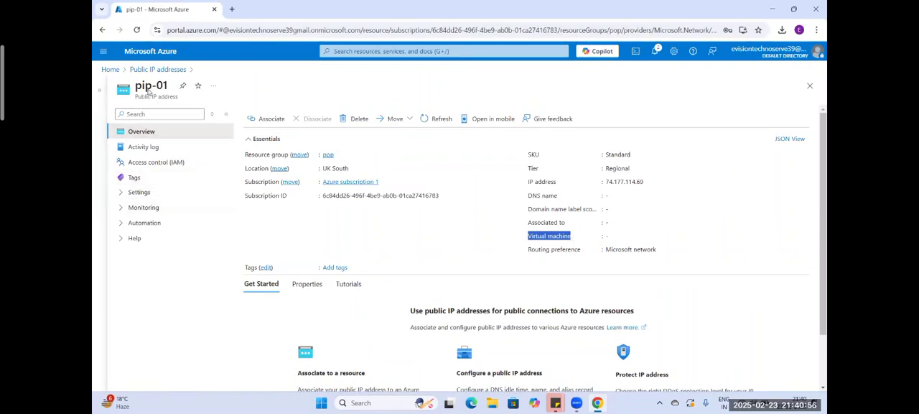
pyautogui.moveTo(147, 87); pyautogui.dragTo(168, 89)
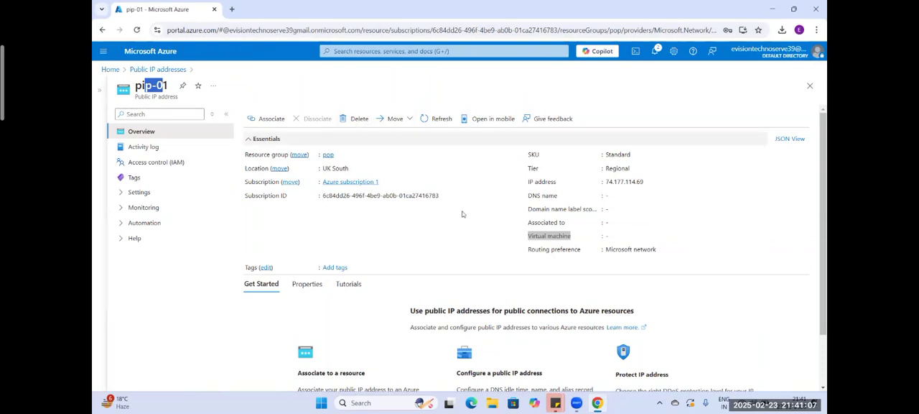
# Reopen pip-01 by way of the portal home page and mark its name
pyautogui.click(158, 52)
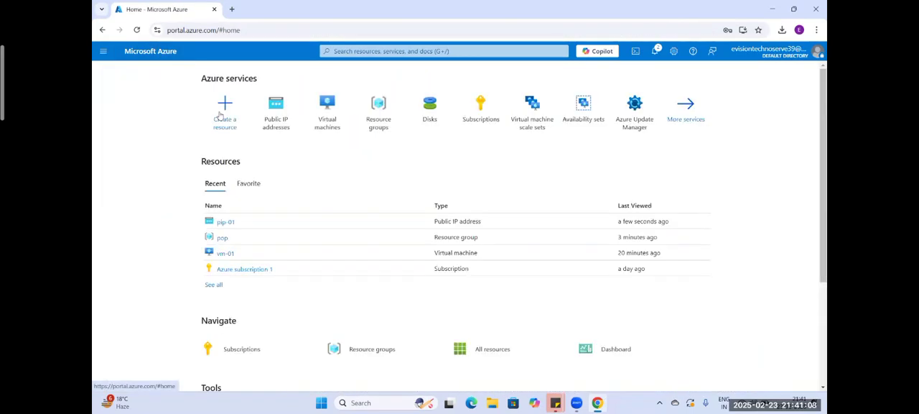
pyautogui.click(285, 122)
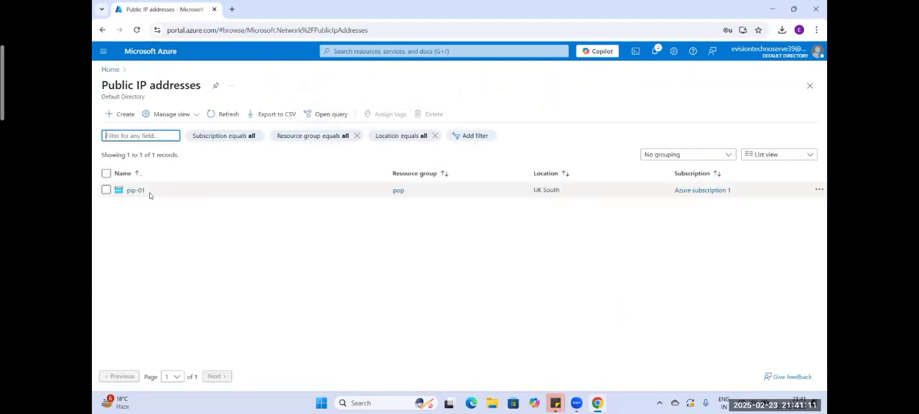
pyautogui.click(137, 190)
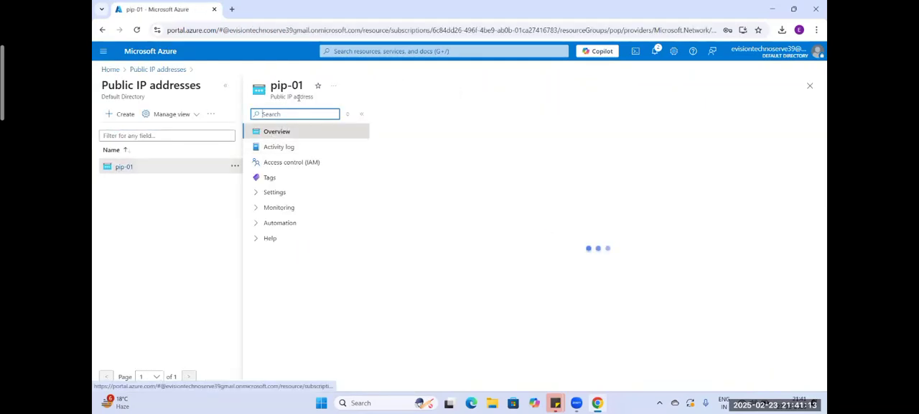
pyautogui.tripleClick(288, 86)
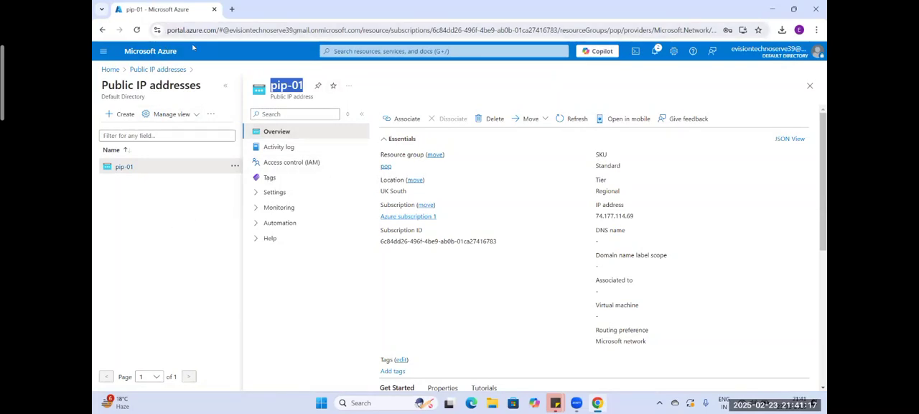
# Duplicate the pip-01 browser tab and open the virtual machines list in the copy
pyautogui.rightClick(167, 13)
pyautogui.click(213, 101)
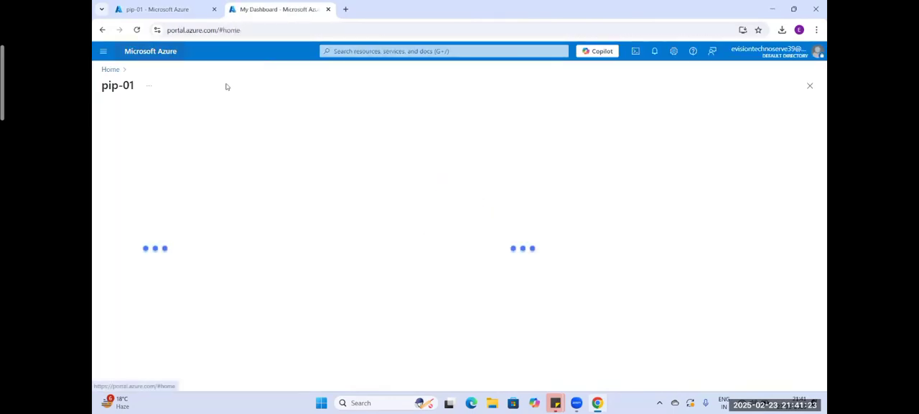
pyautogui.click(329, 122)
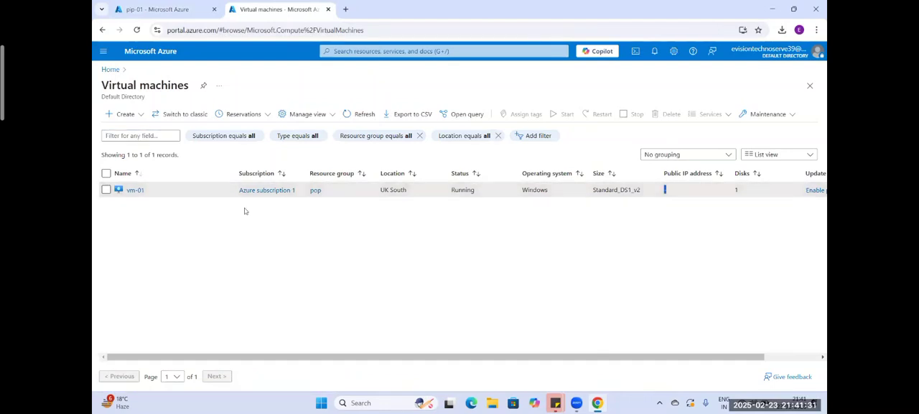
# Return to the original browser tab and open pip-01 again from the public IP addresses list
pyautogui.click(139, 3)
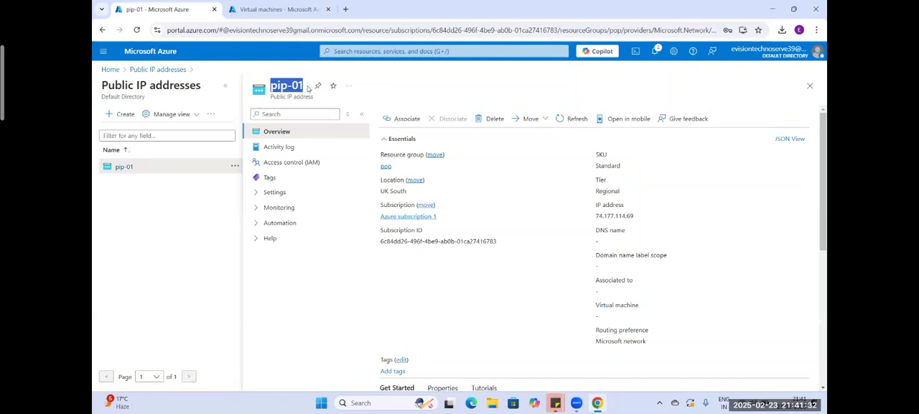
pyautogui.click(228, 88)
pyautogui.moveTo(146, 87); pyautogui.dragTo(189, 99)
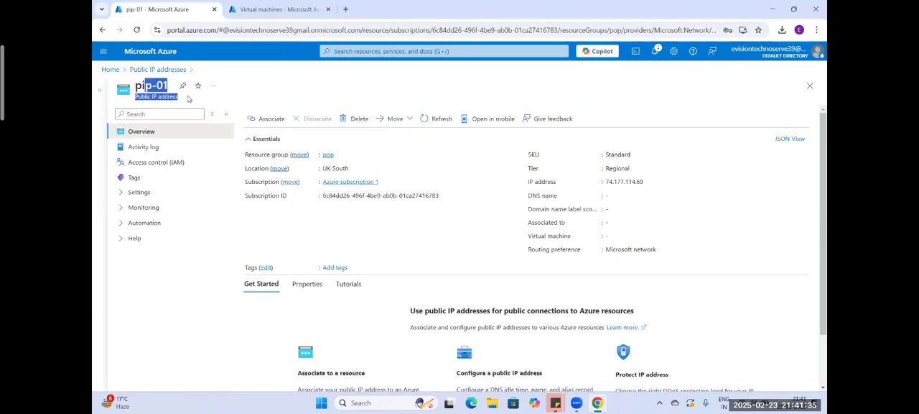
pyautogui.click(144, 51)
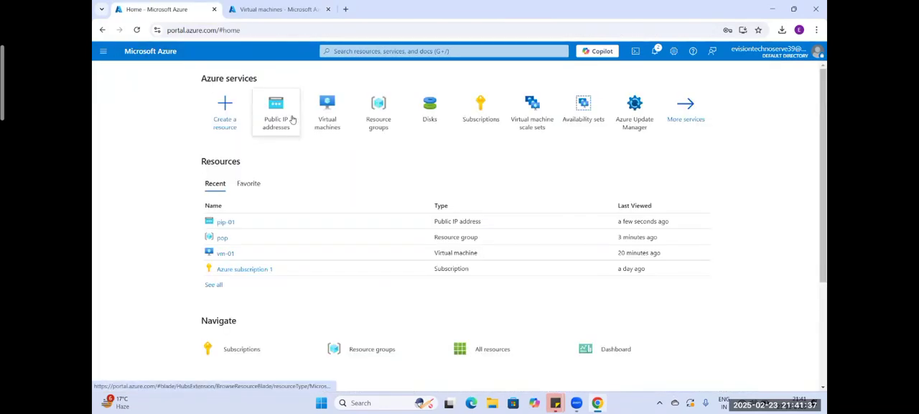
pyautogui.click(293, 119)
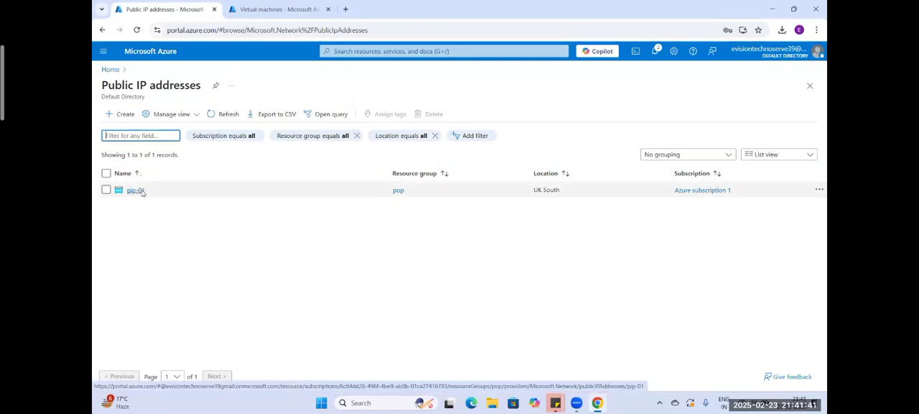
pyautogui.click(140, 192)
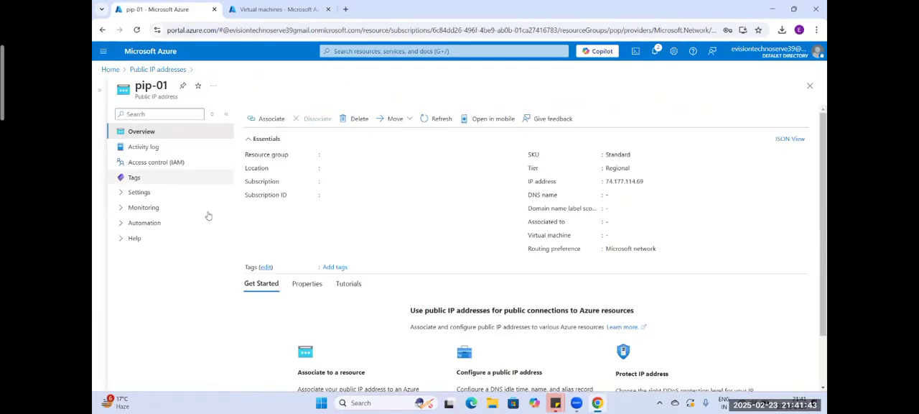
# Start associating pip-01 with a resource and set the resource type to Network interface
pyautogui.moveTo(534, 222); pyautogui.dragTo(610, 223)
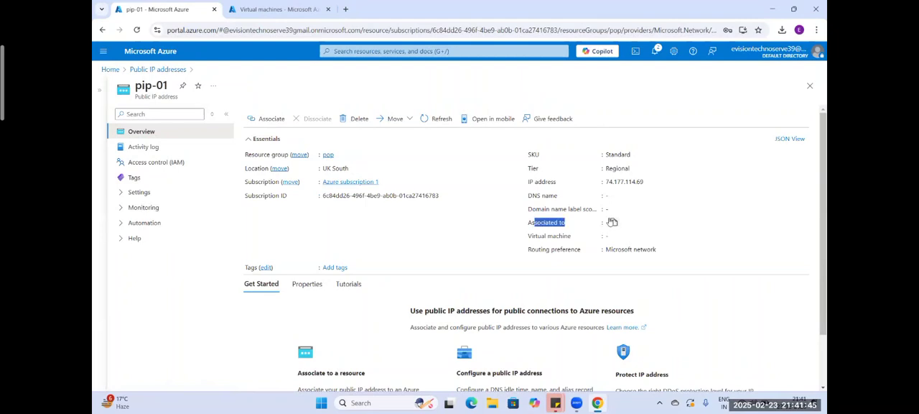
pyautogui.doubleClick(559, 235)
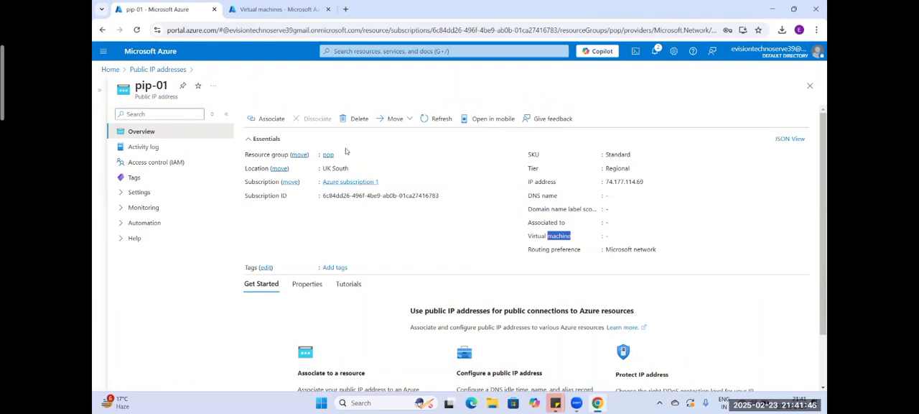
pyautogui.click(276, 119)
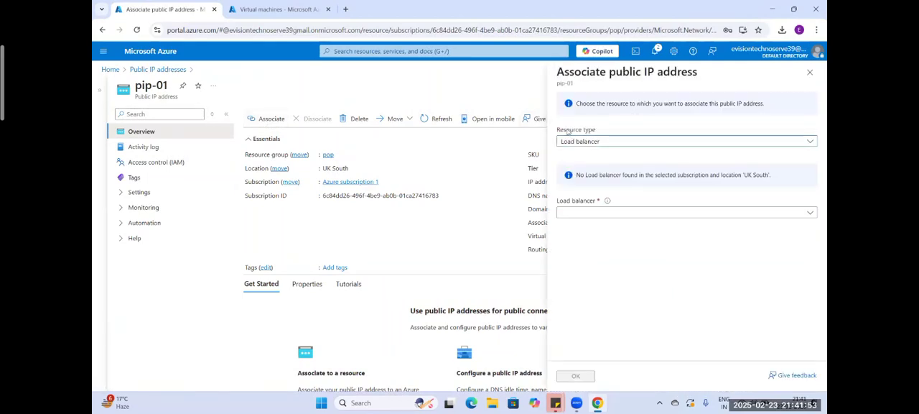
pyautogui.moveTo(559, 130)
pyautogui.mouseDown()
pyautogui.moveTo(597, 130)
pyautogui.moveTo(552, 129)
pyautogui.mouseUp()
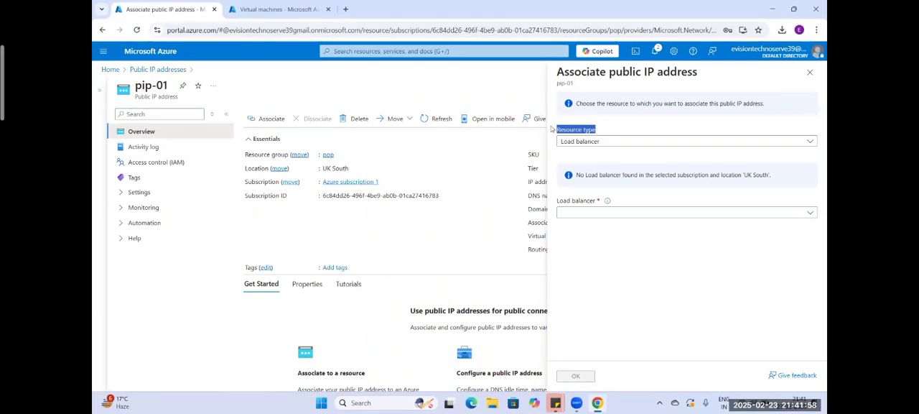
pyautogui.click(638, 142)
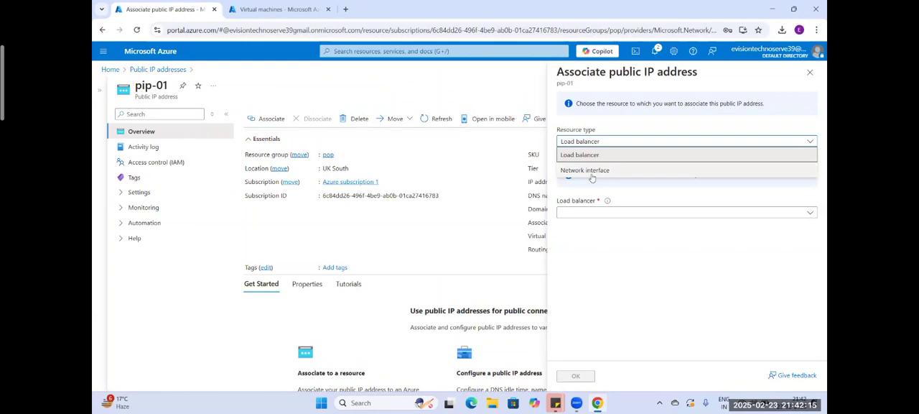
pyautogui.click(591, 173)
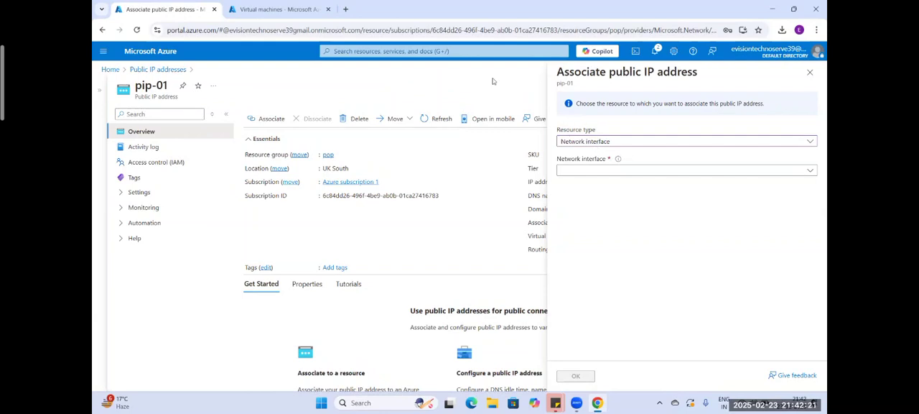
pyautogui.moveTo(558, 159); pyautogui.dragTo(603, 161)
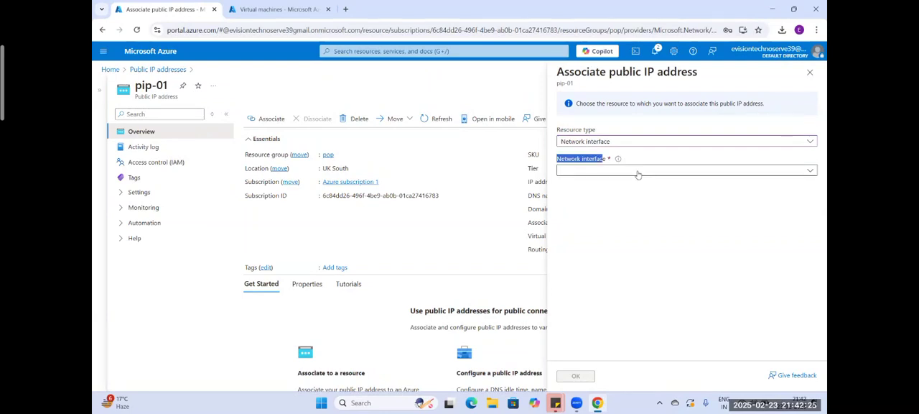
# Switch to the virtual machines tab and open vm-01's network settings to look up its network interface
pyautogui.click(257, 15)
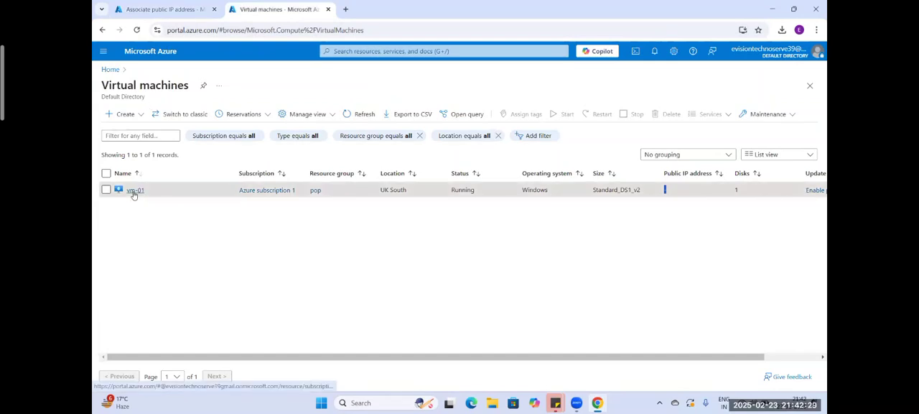
pyautogui.click(135, 190)
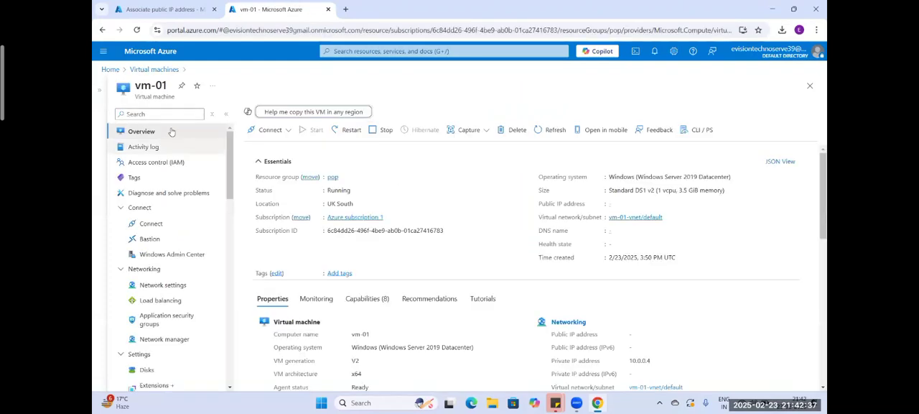
pyautogui.moveTo(168, 80); pyautogui.dragTo(140, 86)
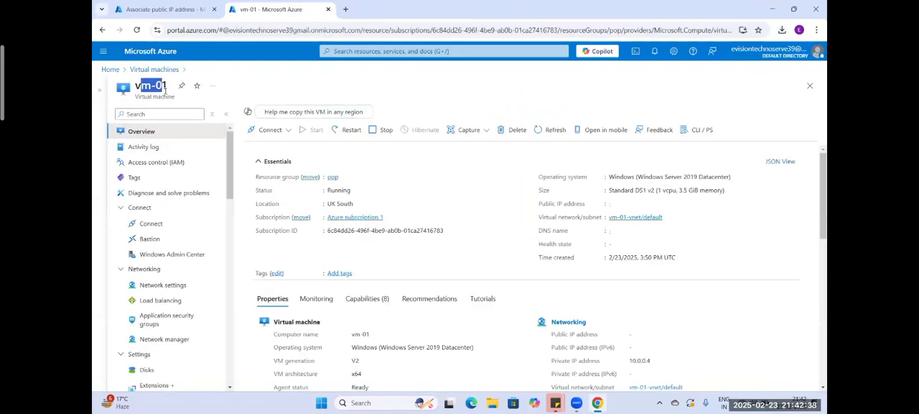
pyautogui.click(157, 292)
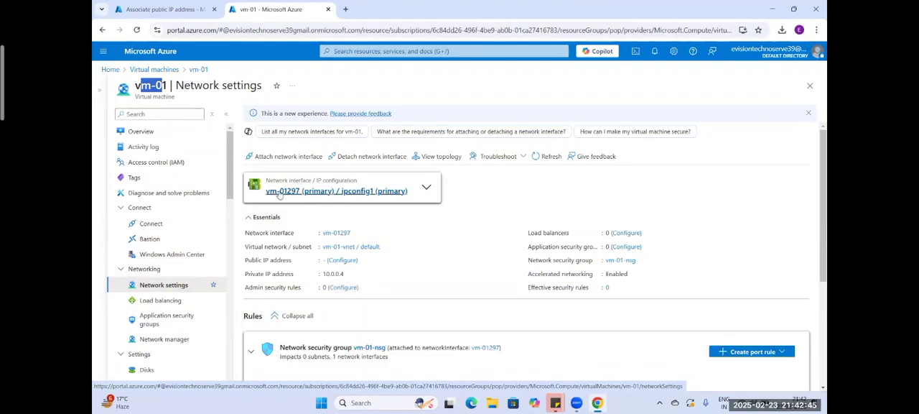
# Compare vm-01's network interface name in its network settings with the interfaces offered in pip-01's association form
pyautogui.moveTo(288, 185); pyautogui.dragTo(331, 187)
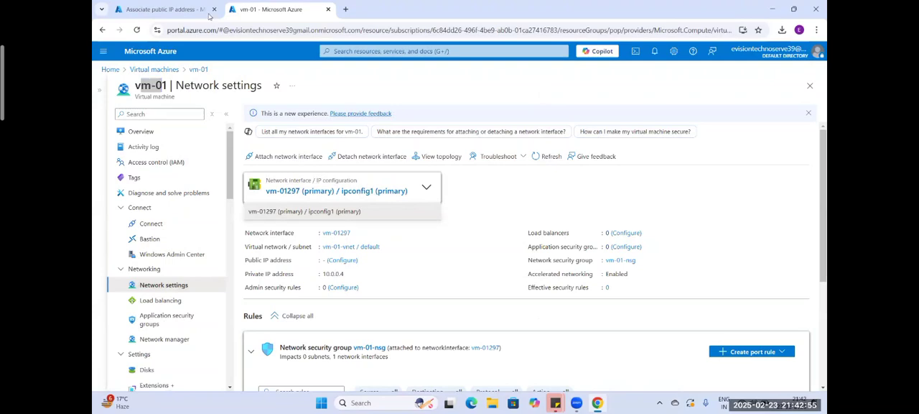
pyautogui.click(207, 12)
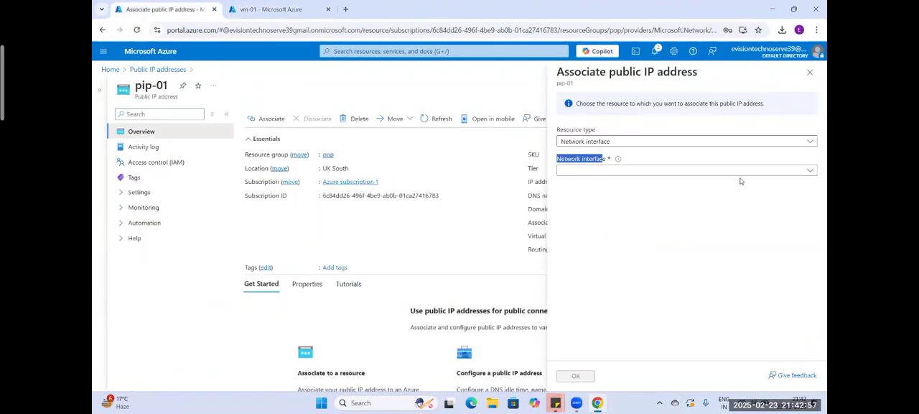
pyautogui.click(812, 170)
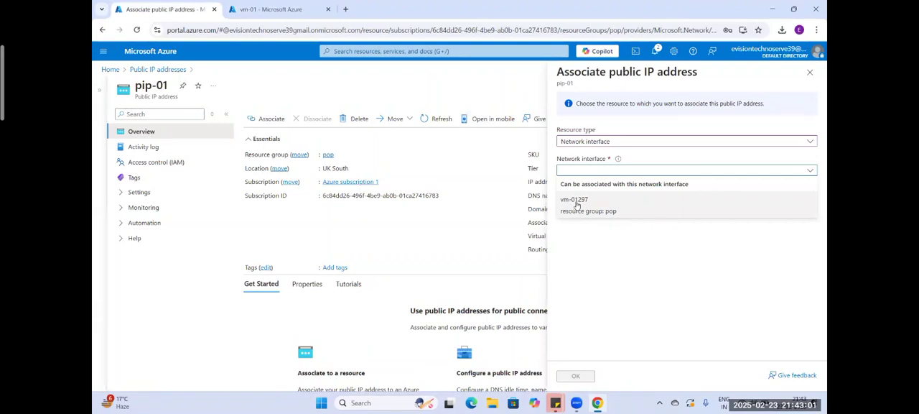
pyautogui.click(267, 9)
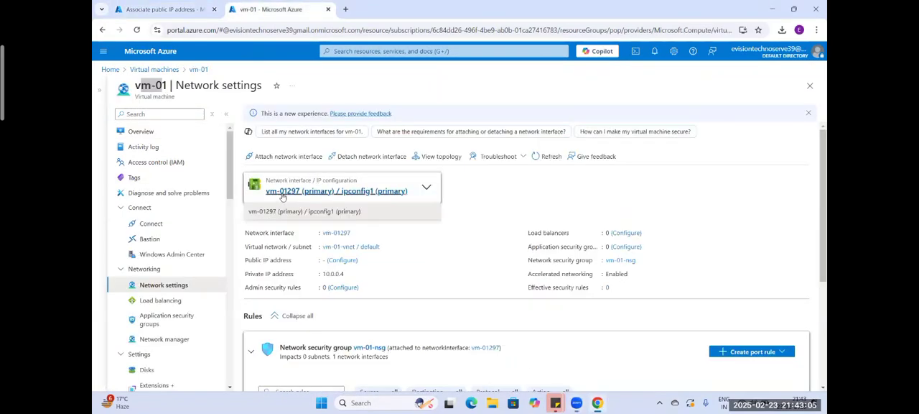
pyautogui.click(176, 10)
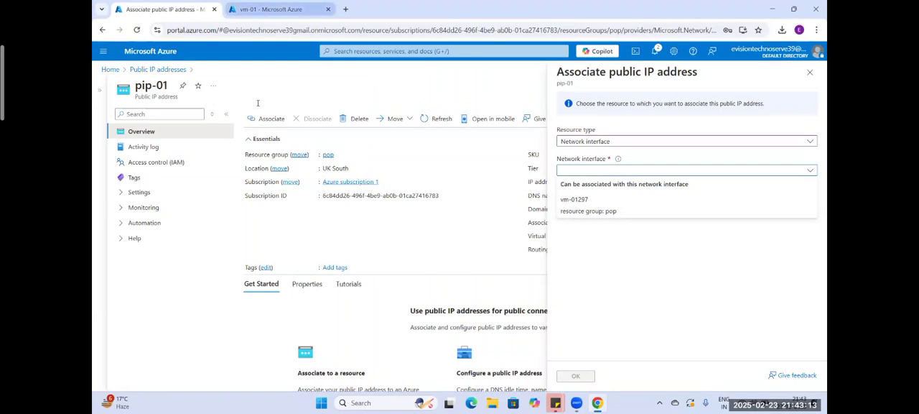
pyautogui.click(273, 9)
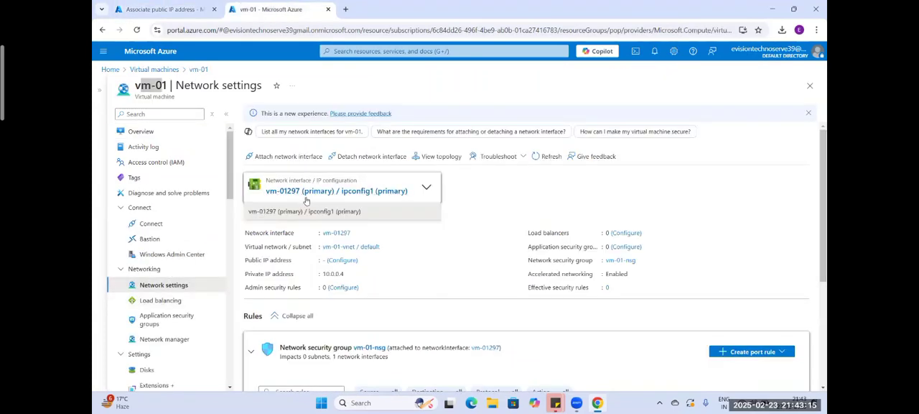
pyautogui.click(195, 11)
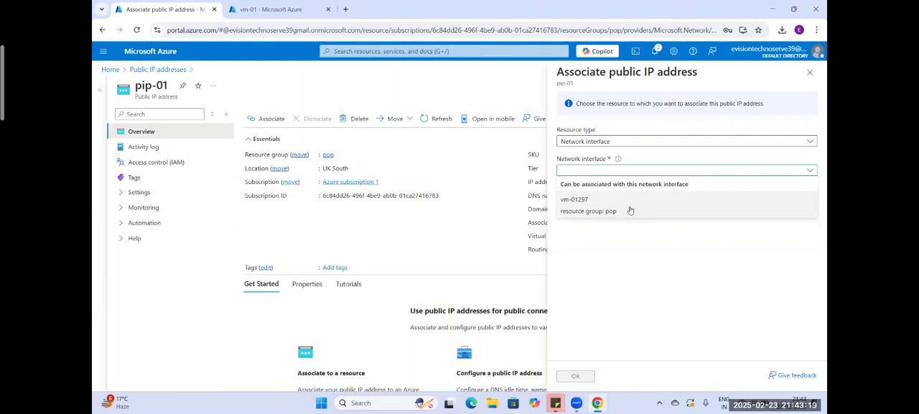
pyautogui.click(269, 9)
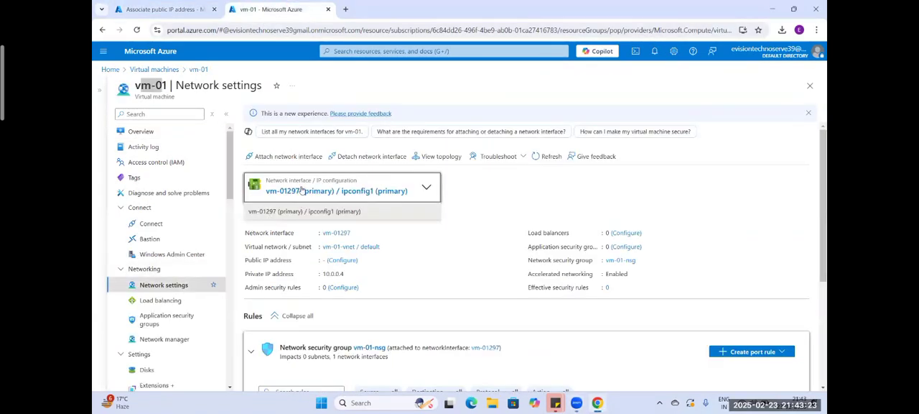
# Choose network interface vm-01297 in resource group pop for pip-01 and confirm the association
pyautogui.click(172, 10)
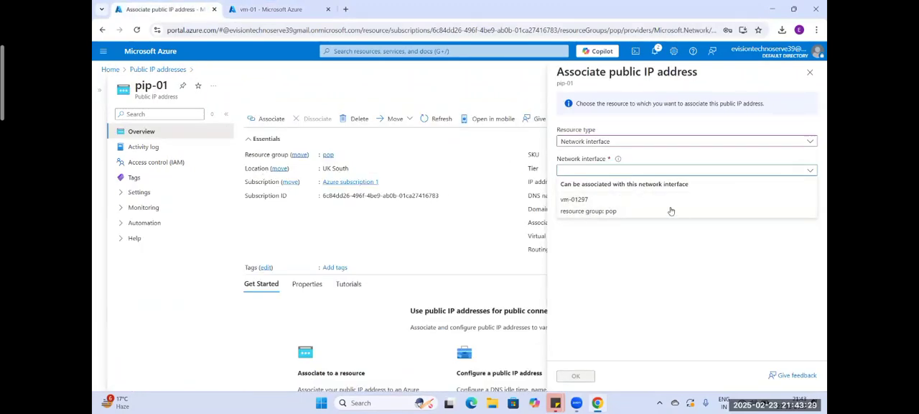
pyautogui.click(584, 210)
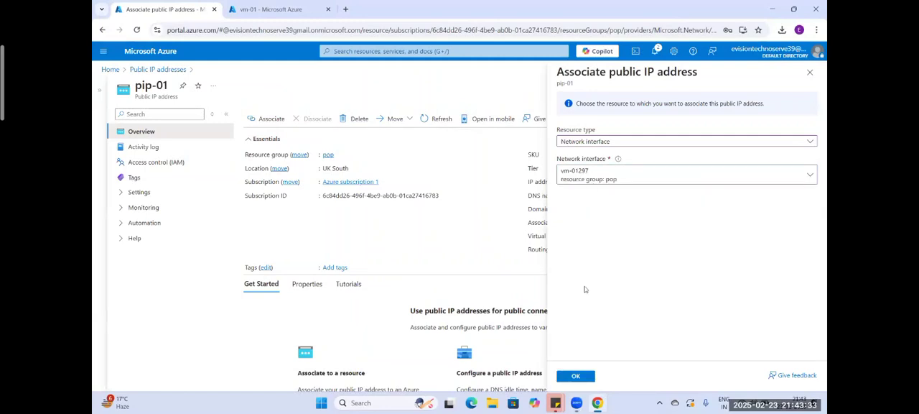
pyautogui.click(576, 376)
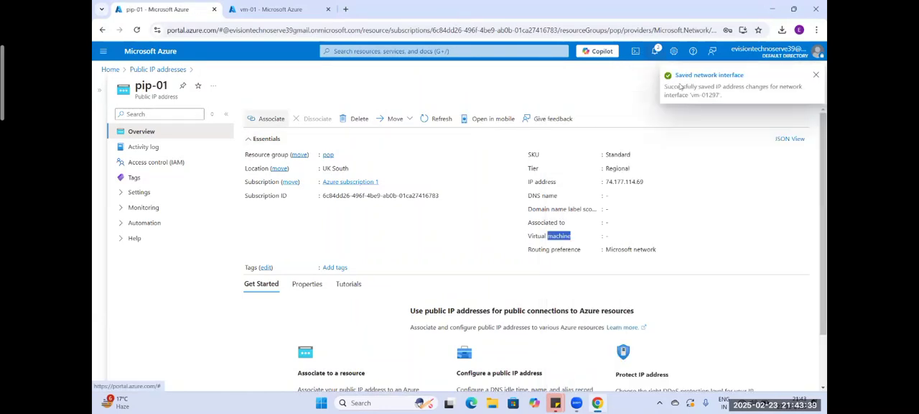
# Check the associated interface and virtual machine in pip-01's overview and reload the page
pyautogui.moveTo(528, 222); pyautogui.dragTo(567, 224)
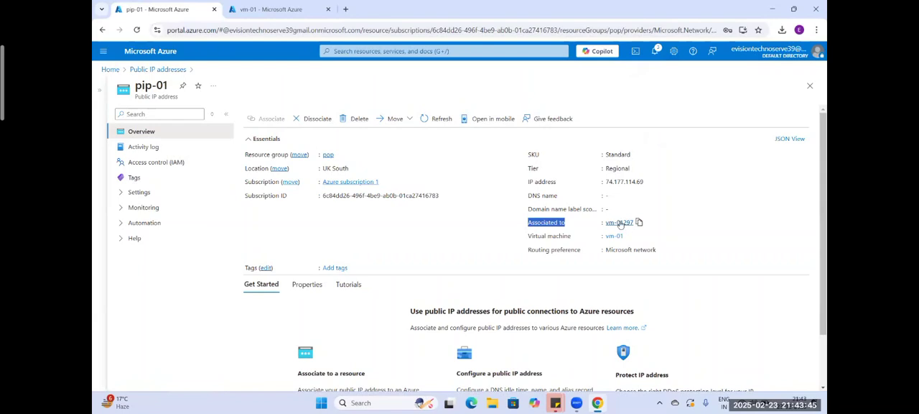
pyautogui.moveTo(532, 237); pyautogui.dragTo(615, 241)
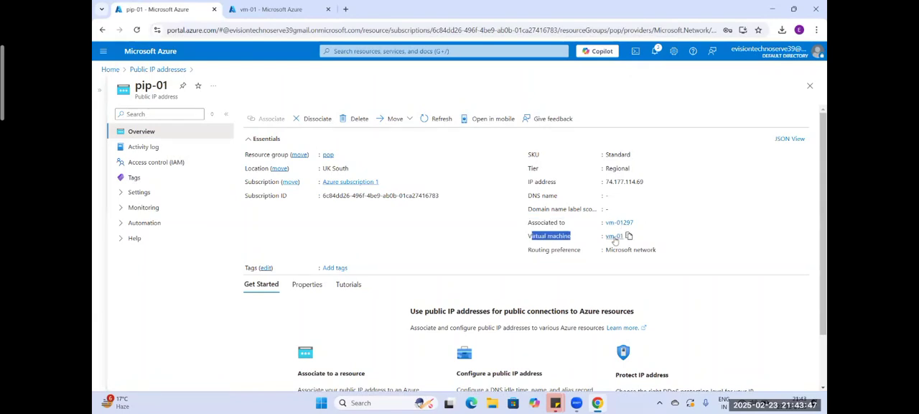
pyautogui.click(195, 2)
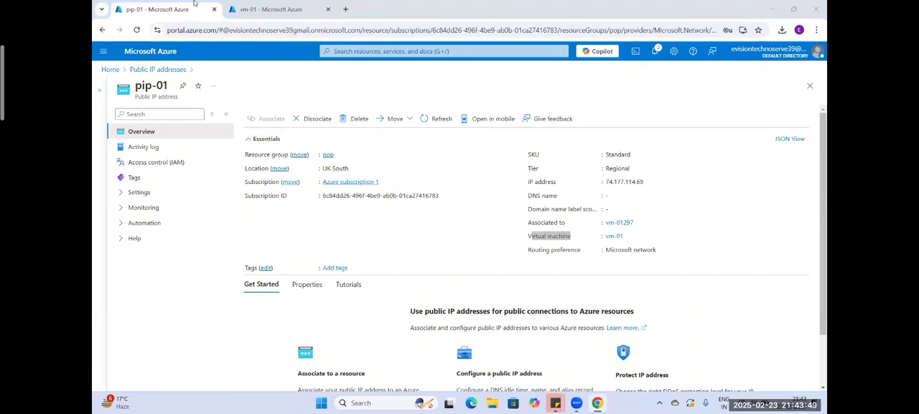
pyautogui.click(137, 30)
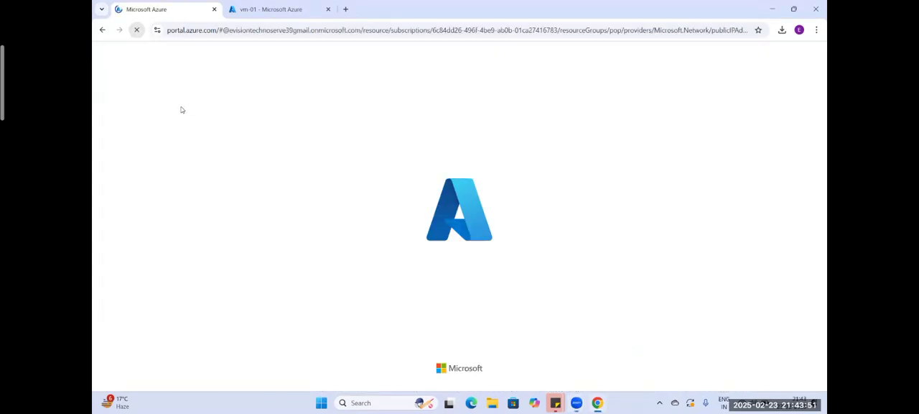
# Reload the vm-01 page and compare its public IP address with the one in pip-01's overview
pyautogui.hotkey('ctrl', 'Tab')
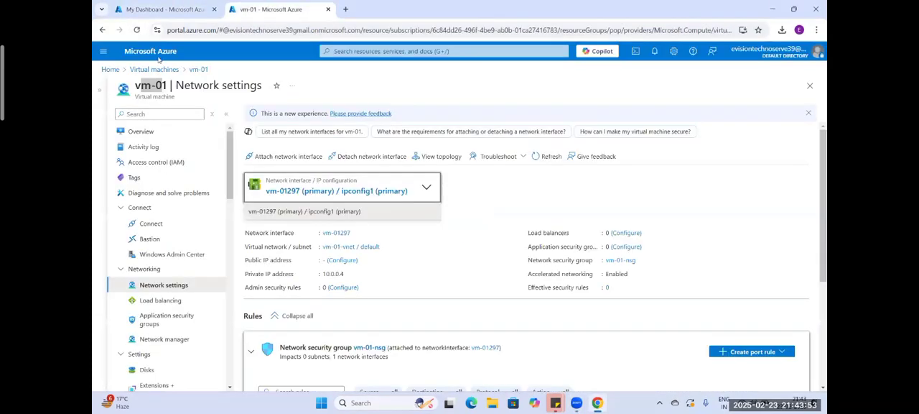
pyautogui.press('F5')
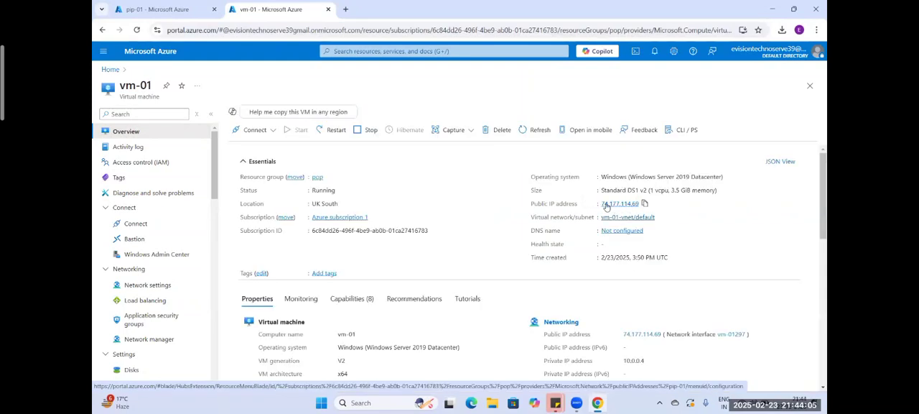
pyautogui.click(158, 9)
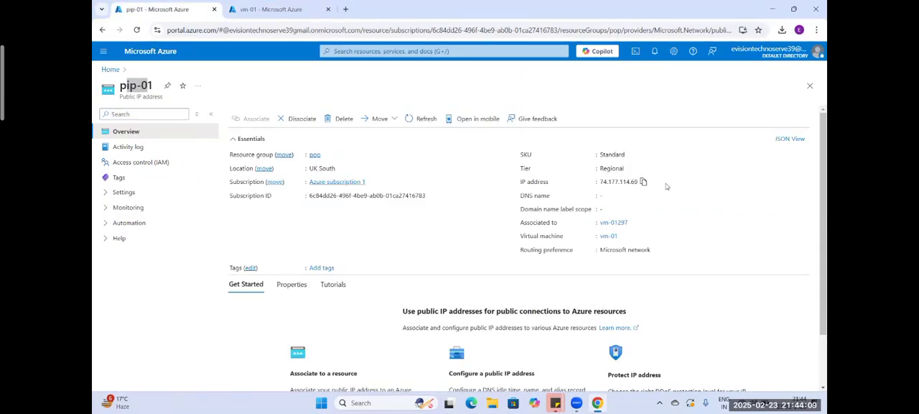
pyautogui.moveTo(600, 184); pyautogui.dragTo(662, 186)
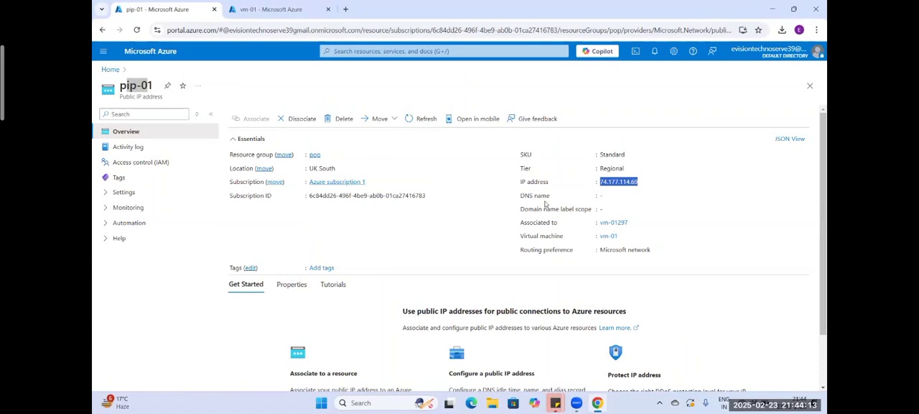
# Download the native RDP file from vm-01's Connect page and start the remote desktop connection
pyautogui.hotkey('ctrl', 'Tab')
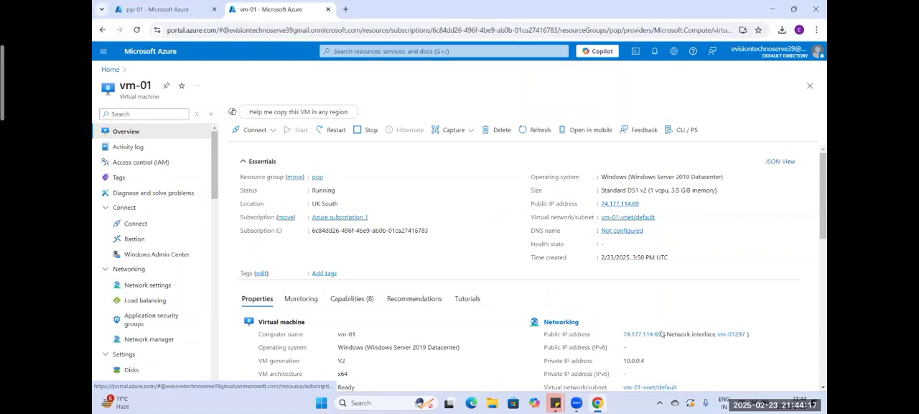
pyautogui.click(136, 223)
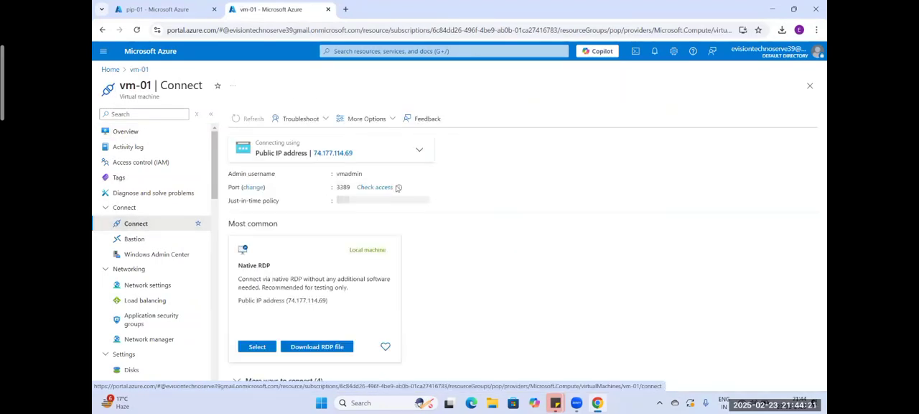
pyautogui.click(314, 346)
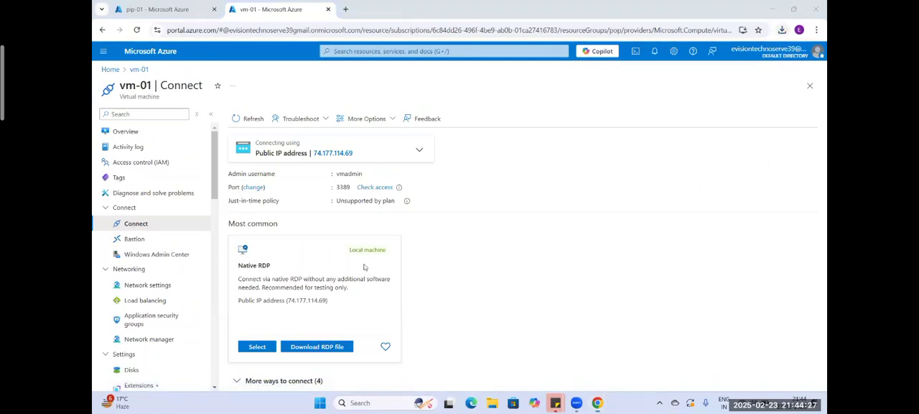
pyautogui.click(530, 252)
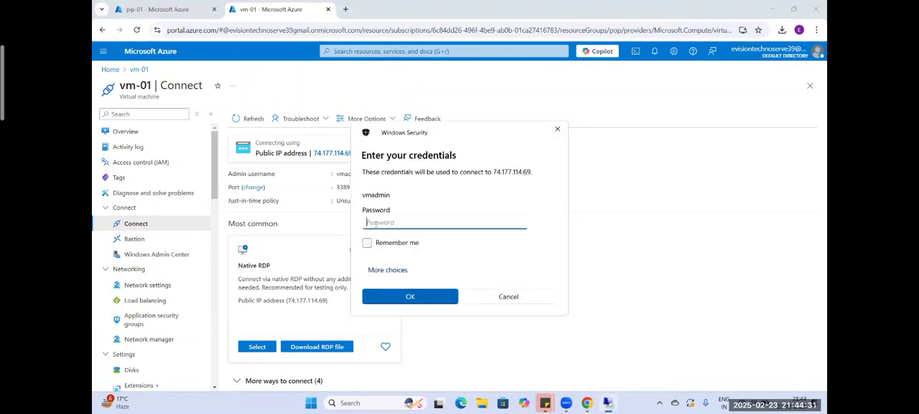
# Enter the VM administrator's password and accept the connection to open the remote session on vm-01
pyautogui.write('••')
pyautogui.click(401, 295)
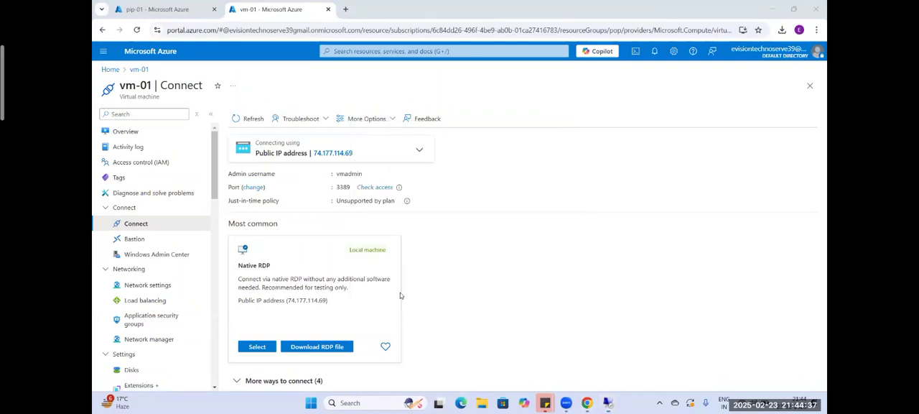
pyautogui.click(495, 276)
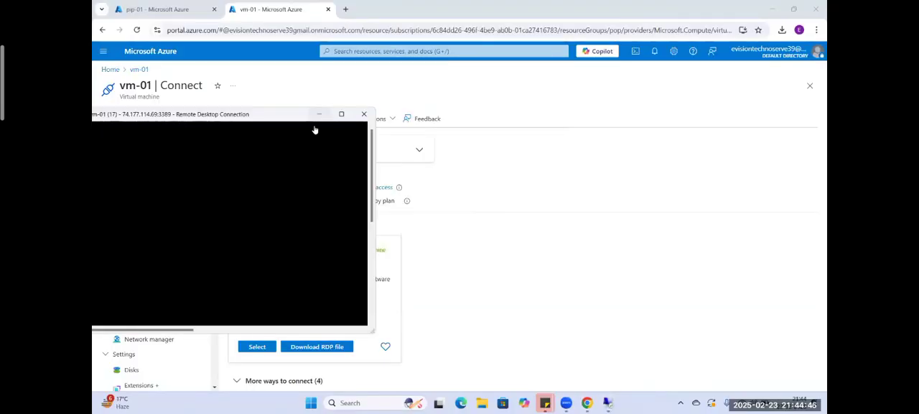
# Put the remote session window away and review pip-01's name, type and association details in its overview
pyautogui.click(319, 113)
pyautogui.click(157, 9)
pyautogui.moveTo(130, 87); pyautogui.dragTo(162, 100)
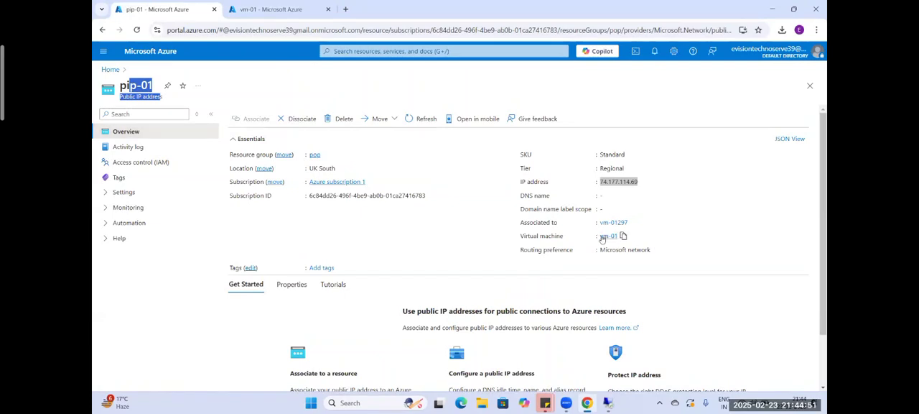
pyautogui.click(144, 113)
pyautogui.moveTo(121, 86); pyautogui.dragTo(165, 97)
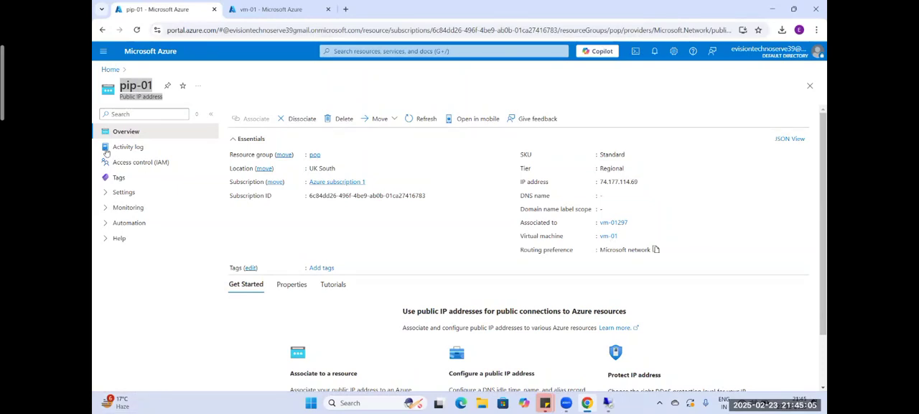
pyautogui.moveTo(120, 84); pyautogui.dragTo(165, 104)
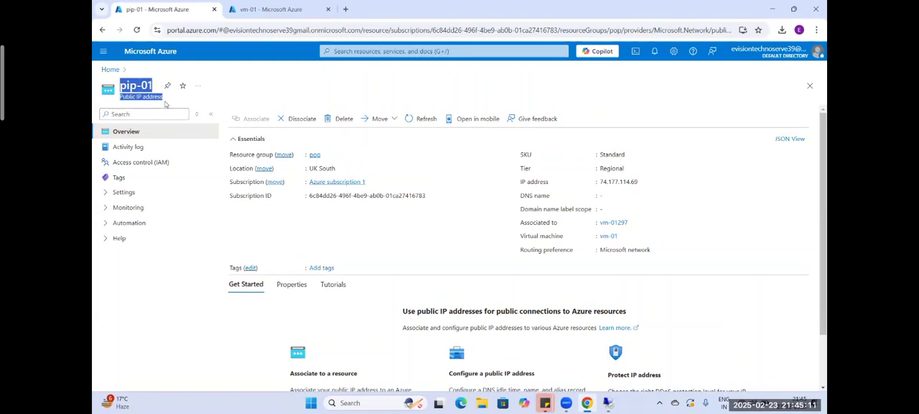
pyautogui.moveTo(130, 84); pyautogui.dragTo(169, 103)
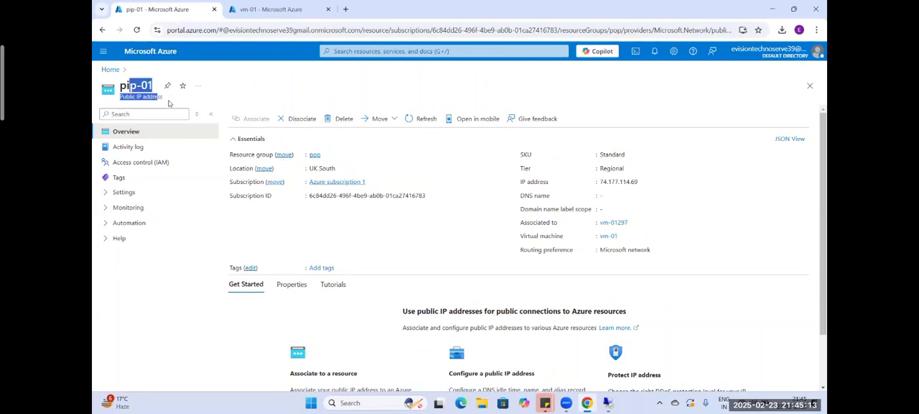
pyautogui.click(154, 319)
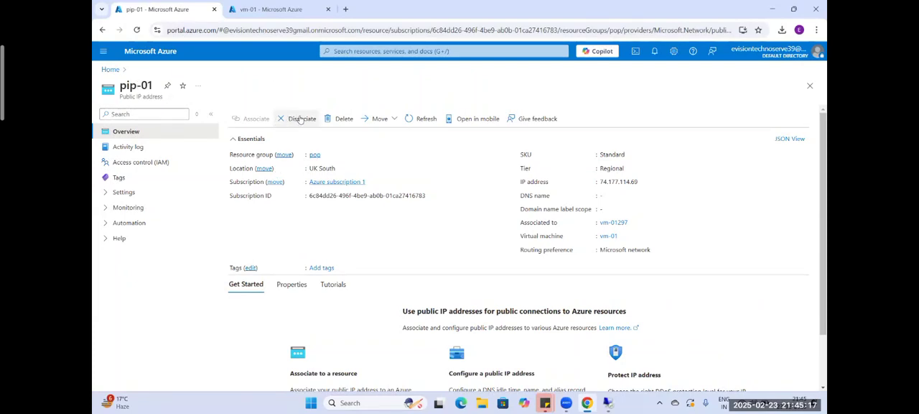
# Bring up the vm-01 Remote Desktop window, move it fully into view, check its desktop and minimize it
pyautogui.click(257, 10)
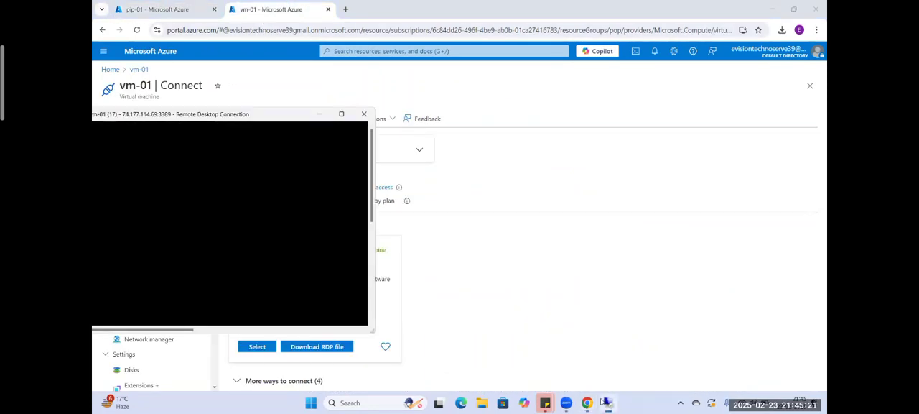
pyautogui.moveTo(207, 121); pyautogui.dragTo(389, 143)
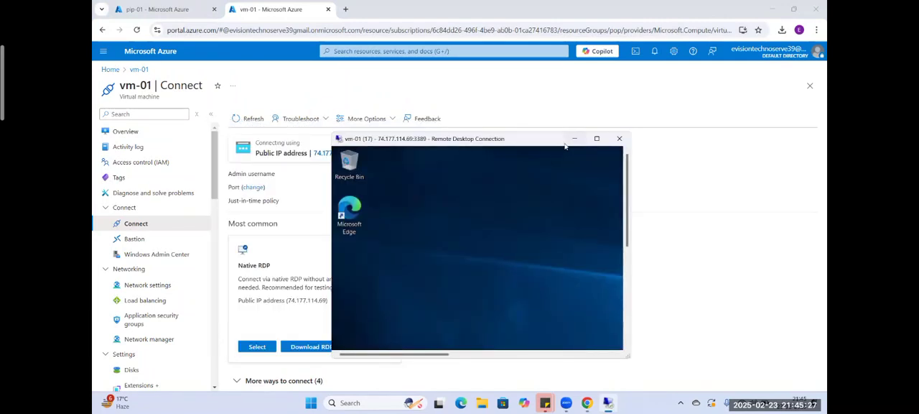
pyautogui.click(574, 139)
# Open vm-01's overview page
pyautogui.scroll(-1, 137, 137)
pyautogui.scroll(1, 136, 136)
pyautogui.click(125, 131)
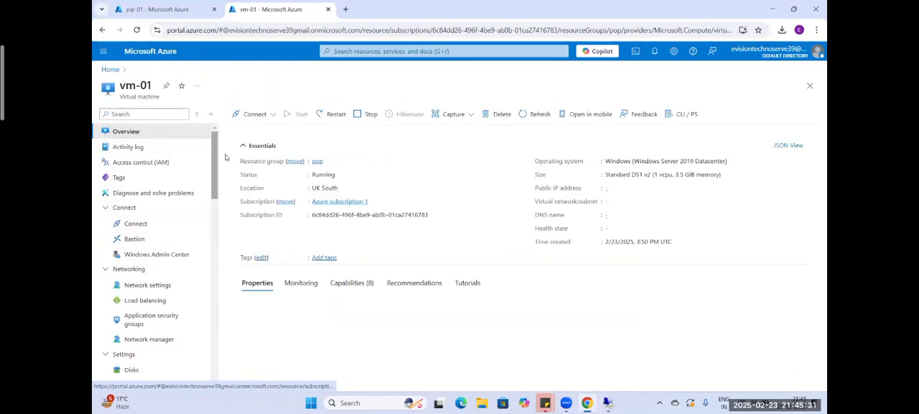
# Return to the pip-01 browser tab, go to the portal home and reopen pip-01 from the public IP addresses list
pyautogui.click(157, 9)
pyautogui.click(147, 52)
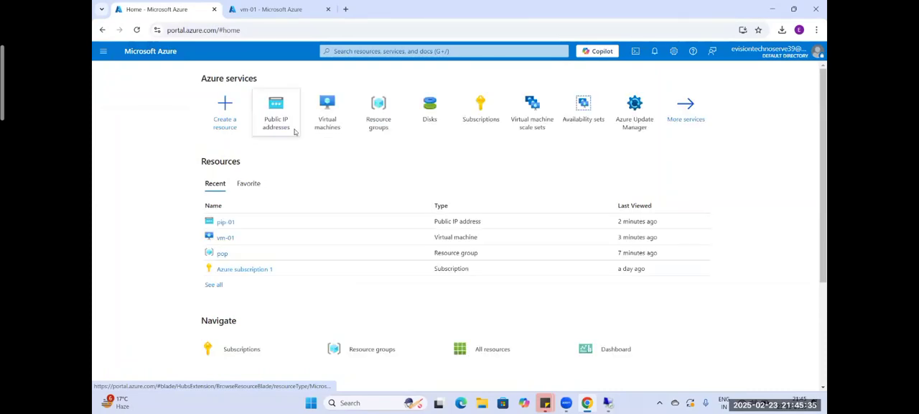
pyautogui.click(291, 126)
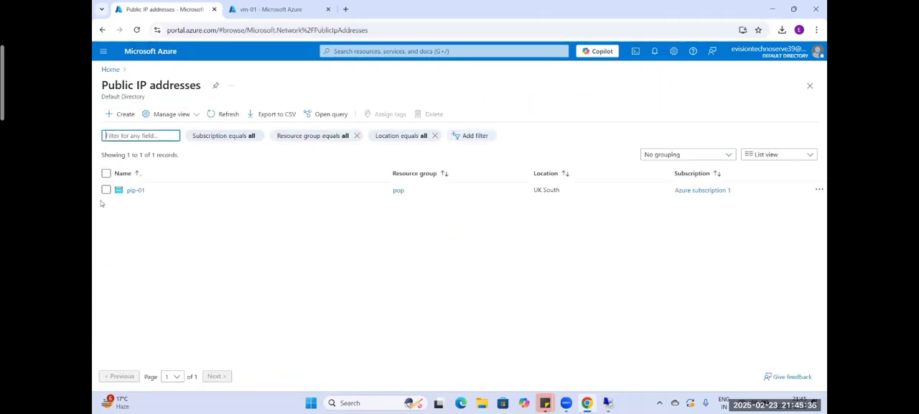
pyautogui.click(135, 189)
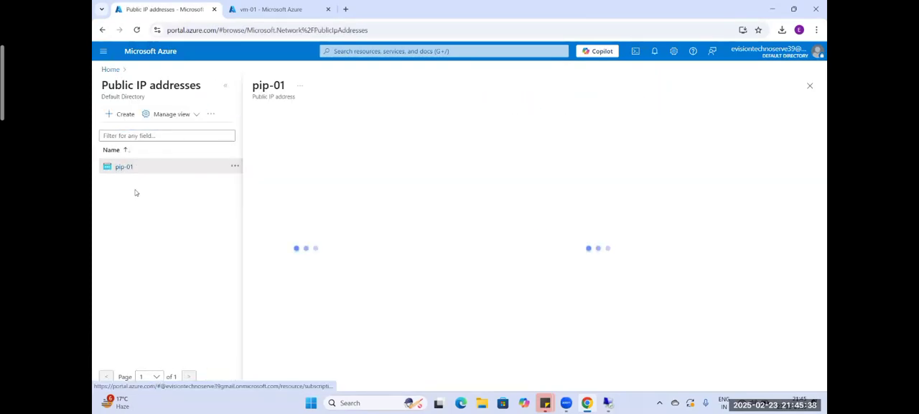
# Dissociate pip-01 from network interface vm-01297 and reload its overview to check the Associated to field
pyautogui.click(225, 86)
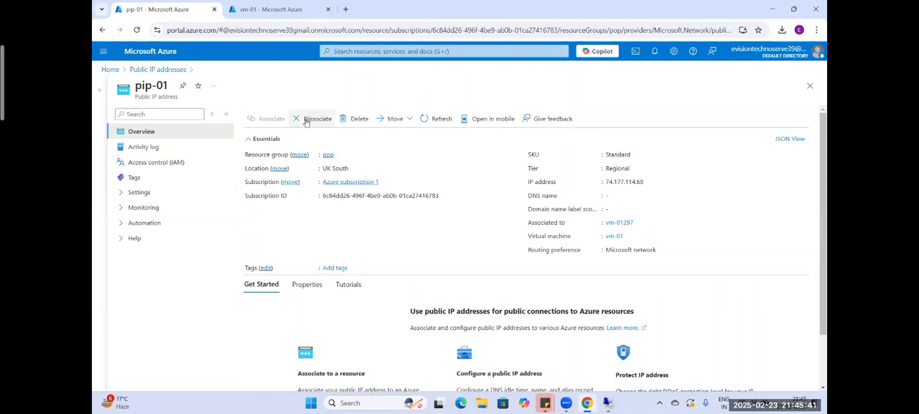
pyautogui.click(306, 121)
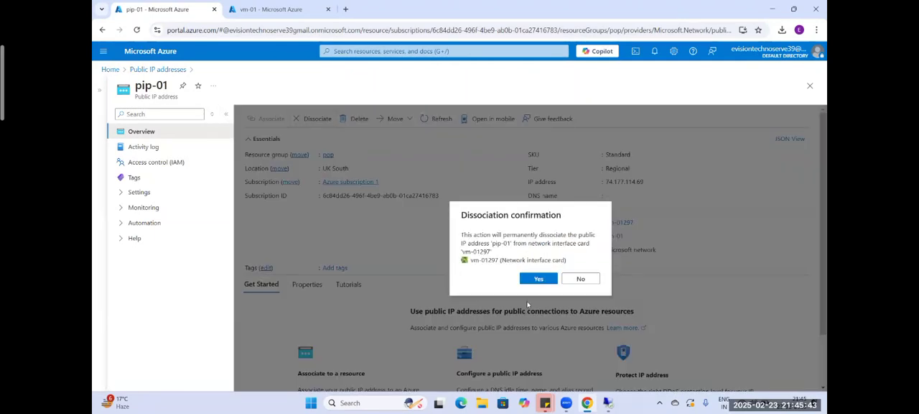
pyautogui.click(539, 280)
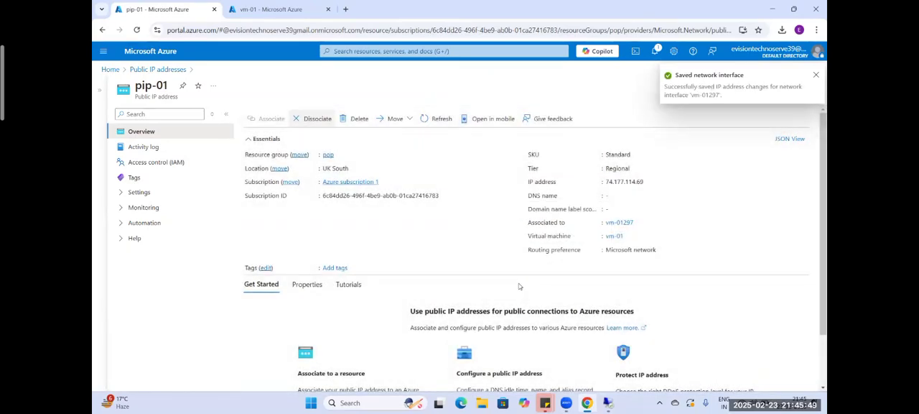
pyautogui.click(136, 30)
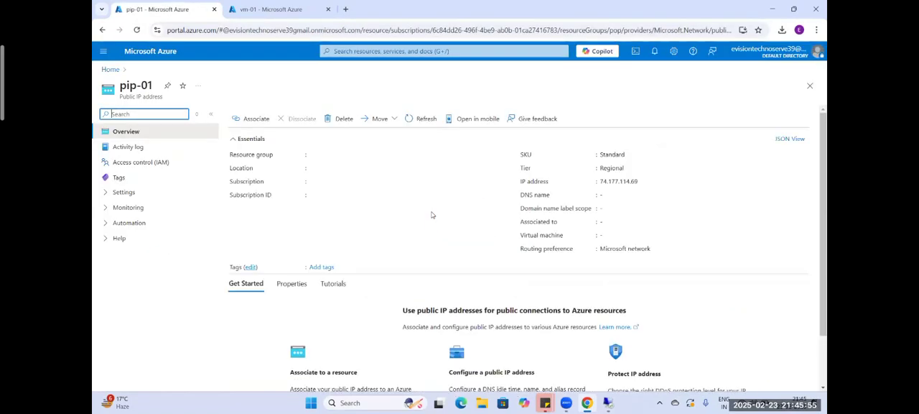
pyautogui.moveTo(558, 223)
pyautogui.mouseDown()
pyautogui.moveTo(522, 223)
pyautogui.moveTo(564, 235)
pyautogui.mouseUp()
pyautogui.click(549, 224)
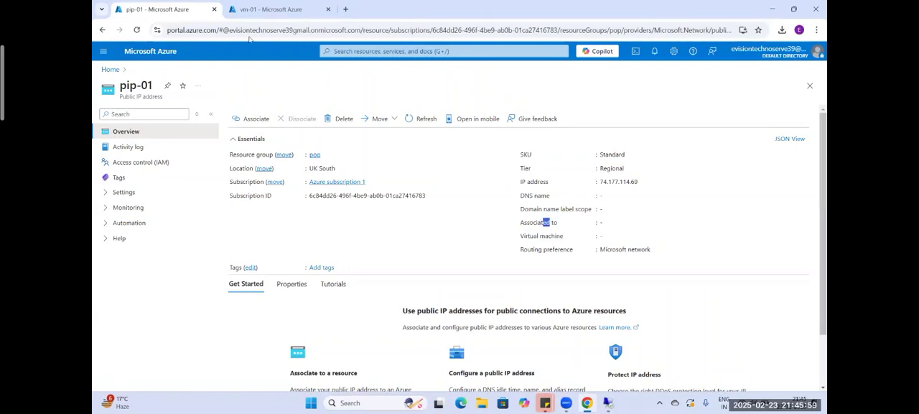
# Reload vm-01's overview to check its public IP address and bring up the Remote Desktop session to check its connection
pyautogui.click(252, 13)
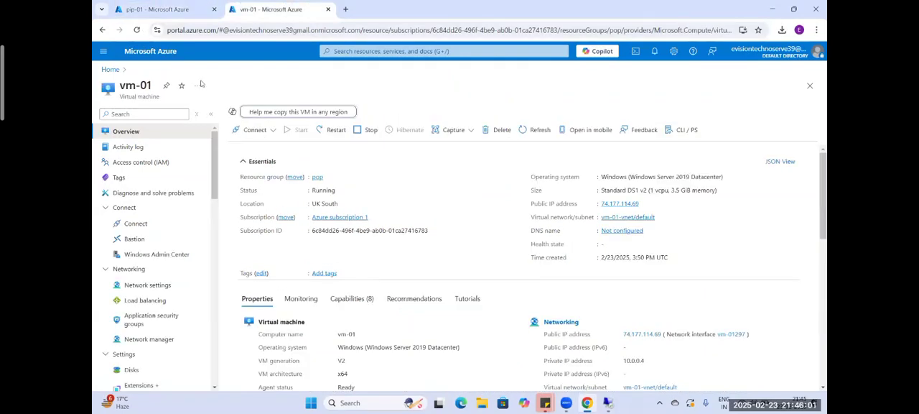
pyautogui.press('F5')
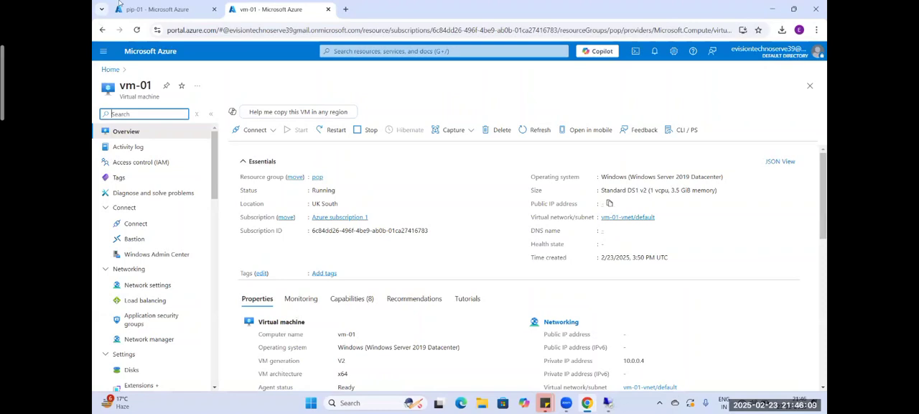
pyautogui.click(606, 402)
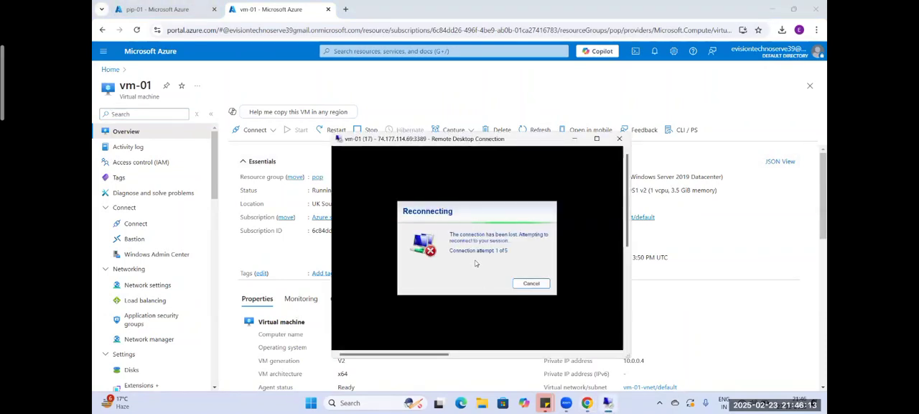
# Return to the pip-01 browser tab and review its name, location and tier in the overview
pyautogui.click(134, 9)
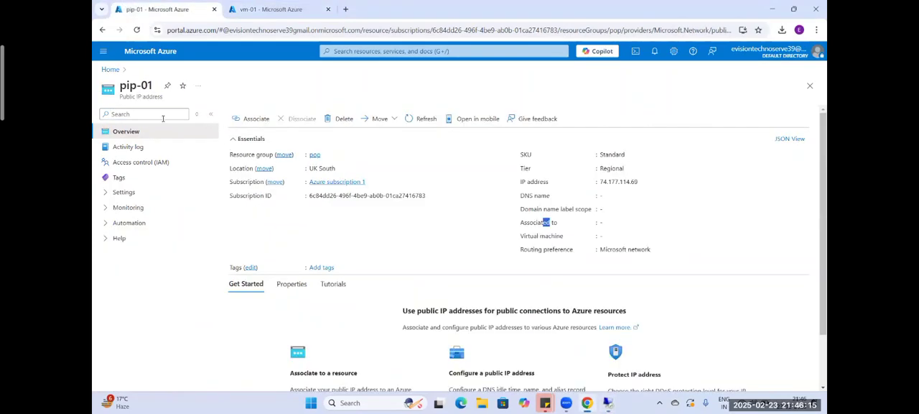
pyautogui.moveTo(116, 90); pyautogui.dragTo(156, 92)
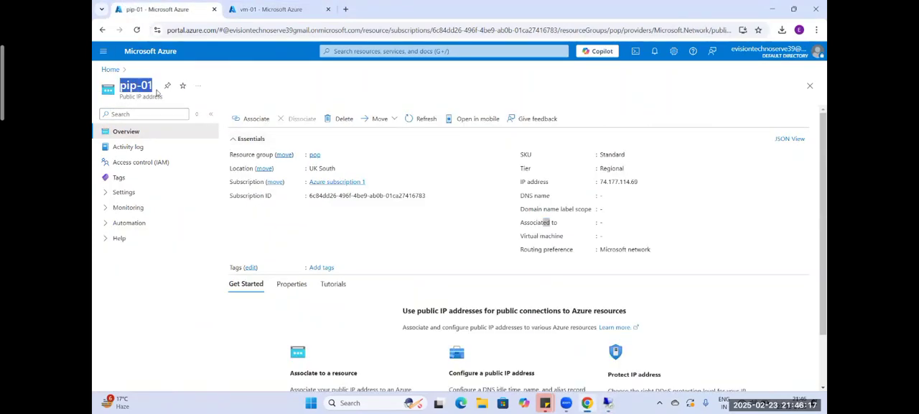
pyautogui.click(155, 294)
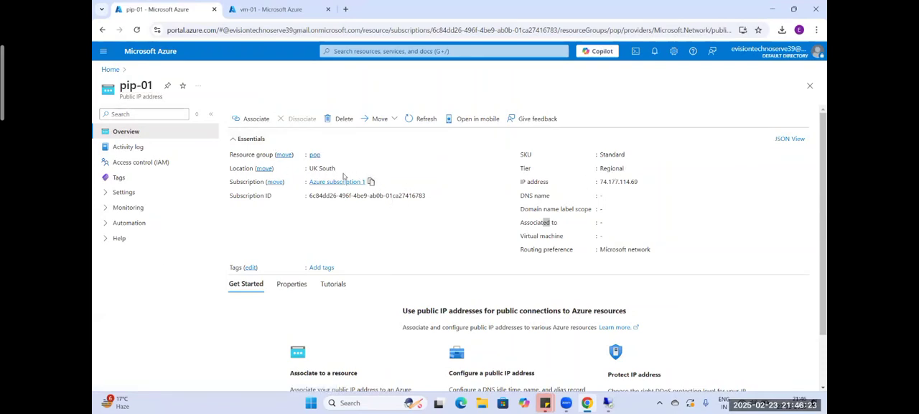
pyautogui.moveTo(311, 168); pyautogui.dragTo(336, 168)
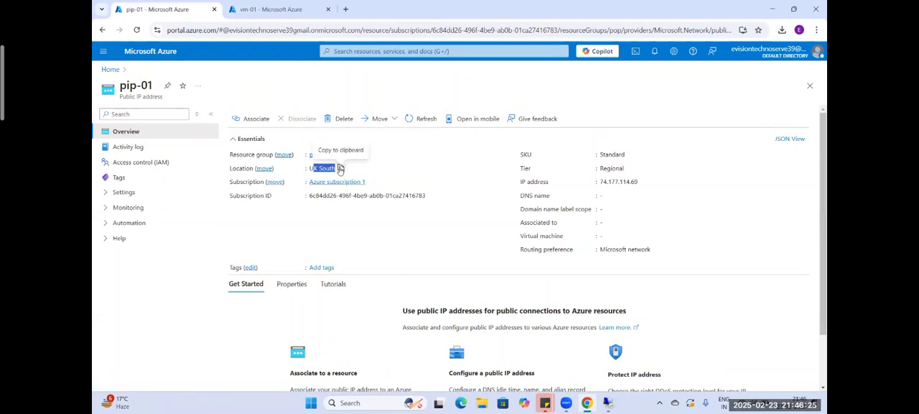
pyautogui.click(340, 168)
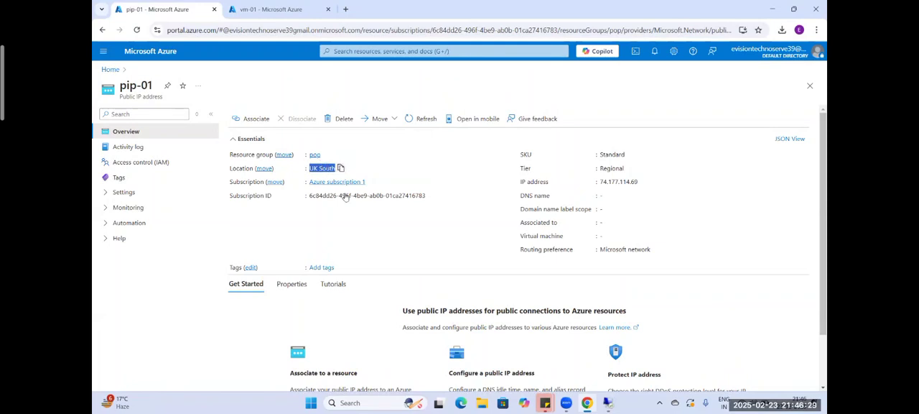
pyautogui.moveTo(597, 168); pyautogui.dragTo(629, 168)
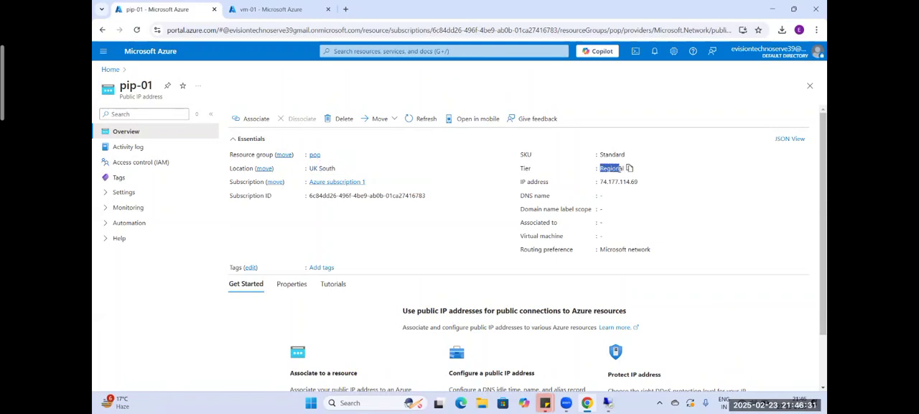
# Go to the portal home, reopen pip-01 from the public IP addresses list and look over its overview
pyautogui.click(158, 54)
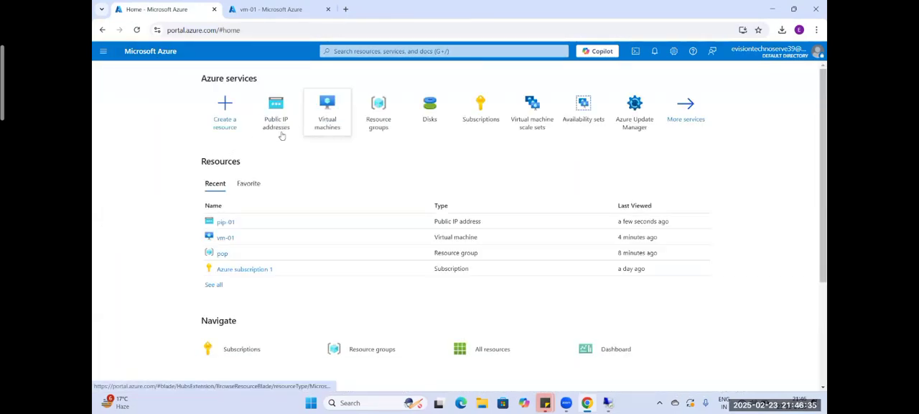
pyautogui.click(259, 137)
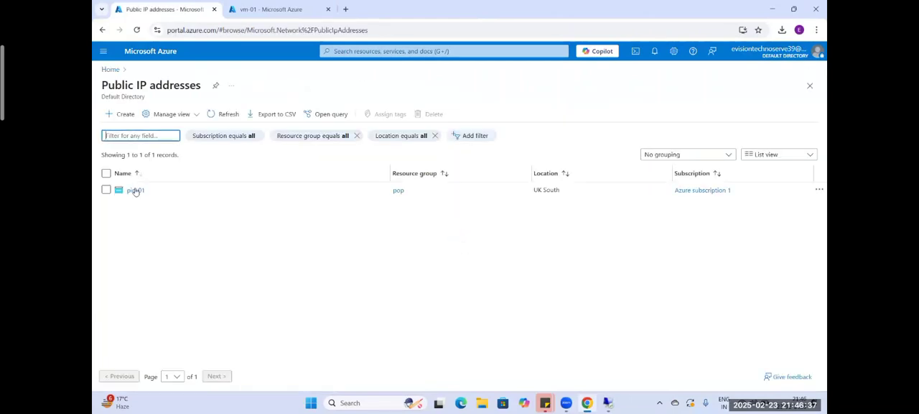
pyautogui.click(136, 192)
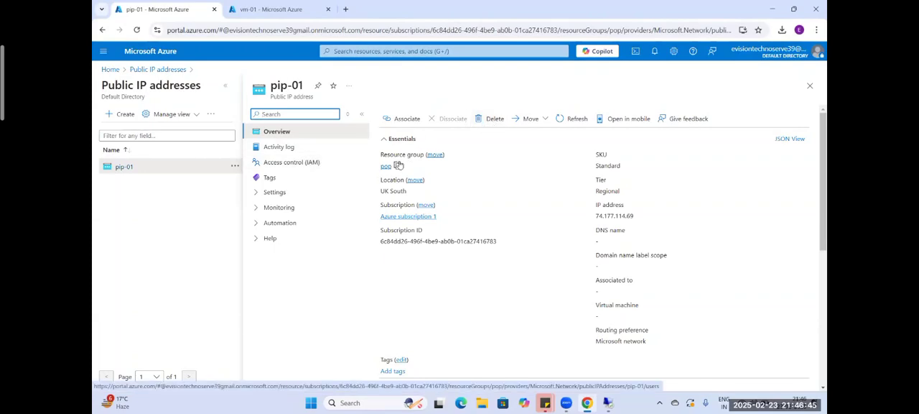
pyautogui.scroll(-5, 423, 242)
pyautogui.scroll(5, 423, 243)
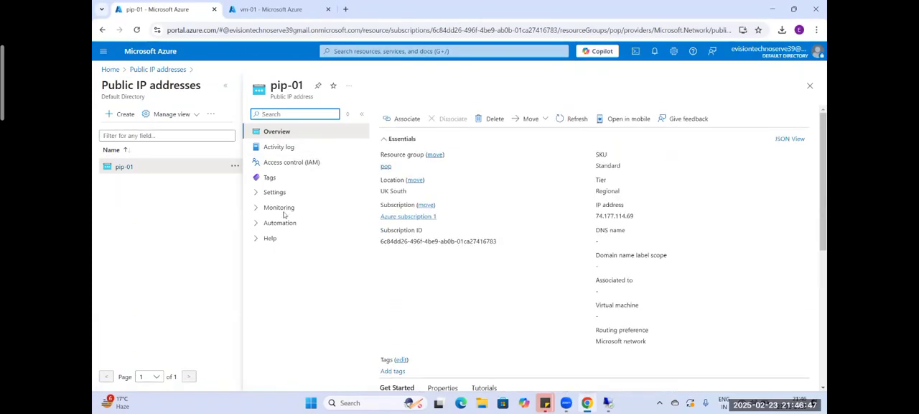
# Open pip-01's Configuration settings and examine the IP assignment, idle timeout, DNS name label and alias record sets
pyautogui.click(274, 192)
pyautogui.click(294, 207)
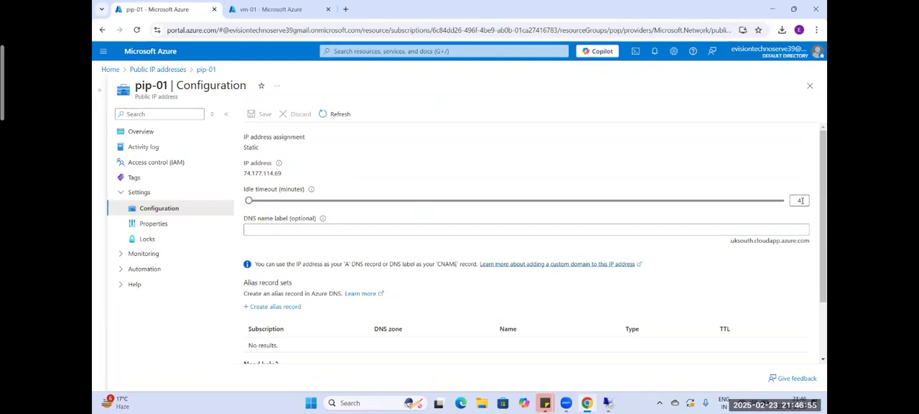
pyautogui.click(802, 200)
pyautogui.click(341, 227)
pyautogui.click(446, 170)
pyautogui.scroll(-1, 309, 240)
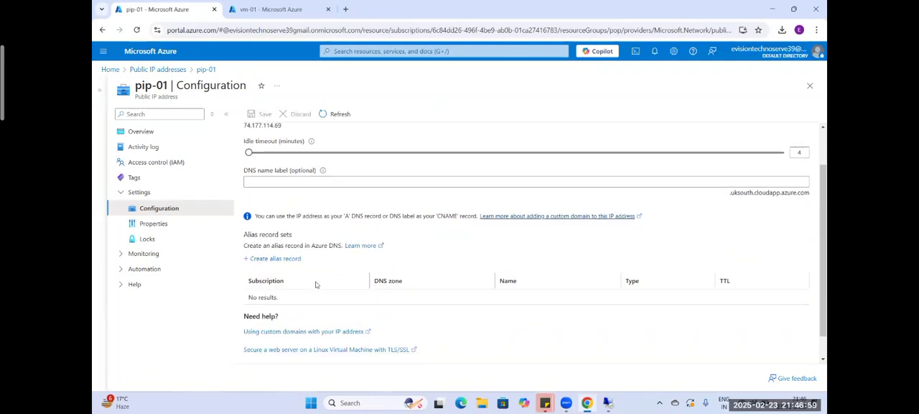
pyautogui.scroll(1, 287, 233)
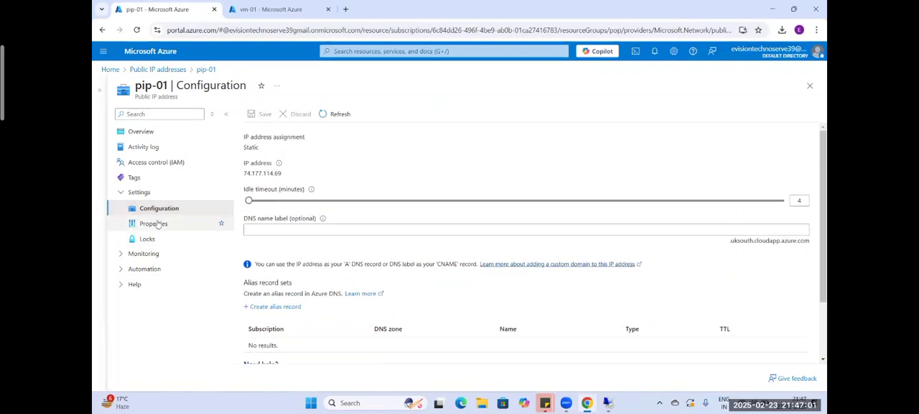
# Review pip-01's Properties page and its Locks page
pyautogui.click(214, 228)
pyautogui.scroll(-3, 342, 207)
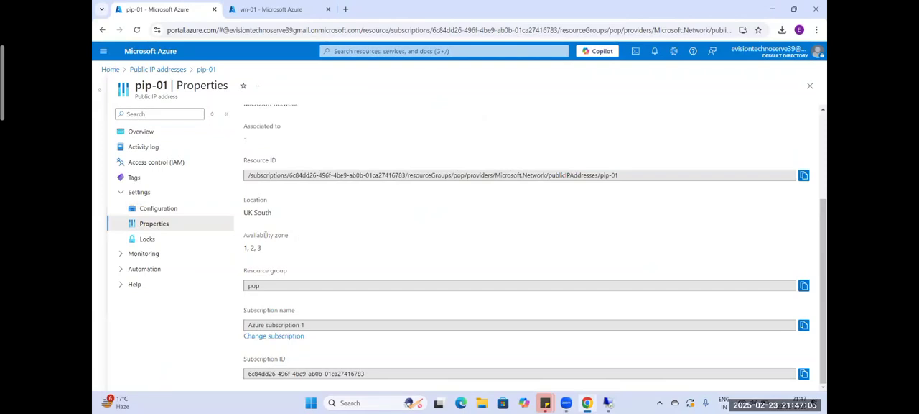
pyautogui.scroll(3, 302, 237)
pyautogui.click(144, 239)
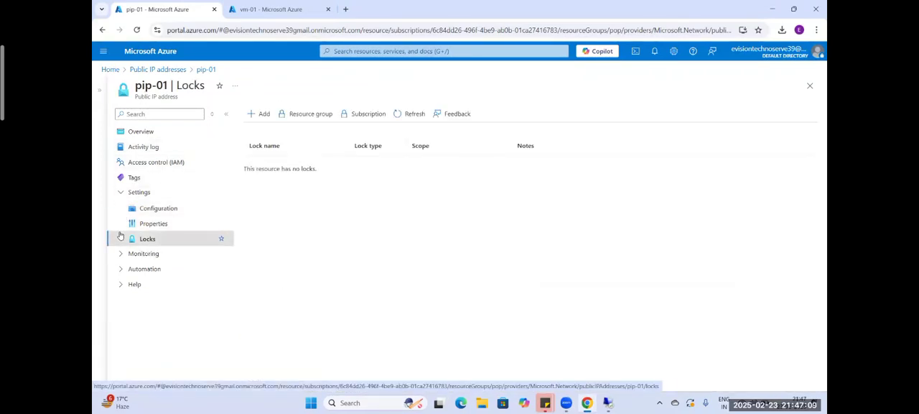
# Expand pip-01's Monitoring and Automation sections and look through their entries
pyautogui.click(121, 253)
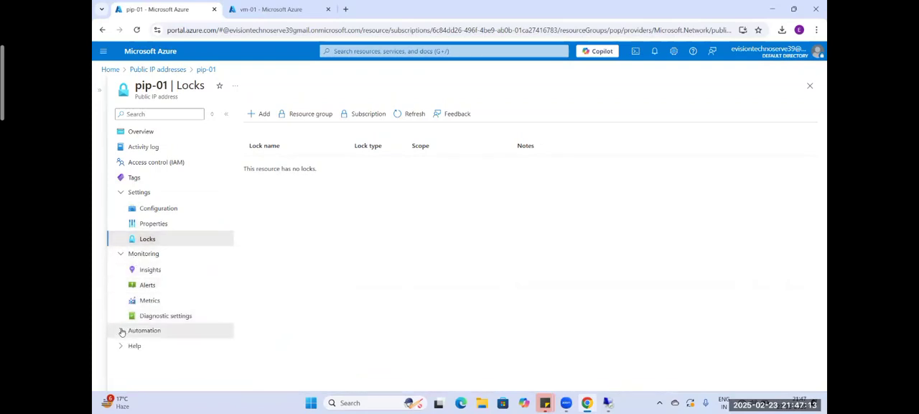
pyautogui.click(179, 331)
pyautogui.scroll(-2, 181, 334)
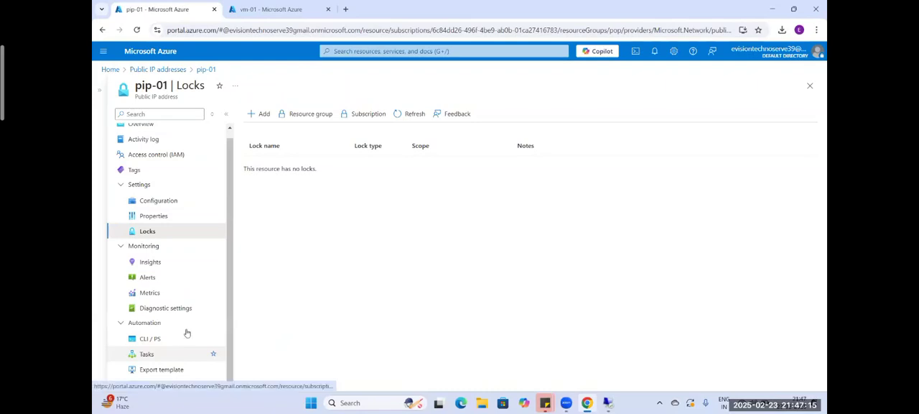
pyautogui.scroll(2, 187, 332)
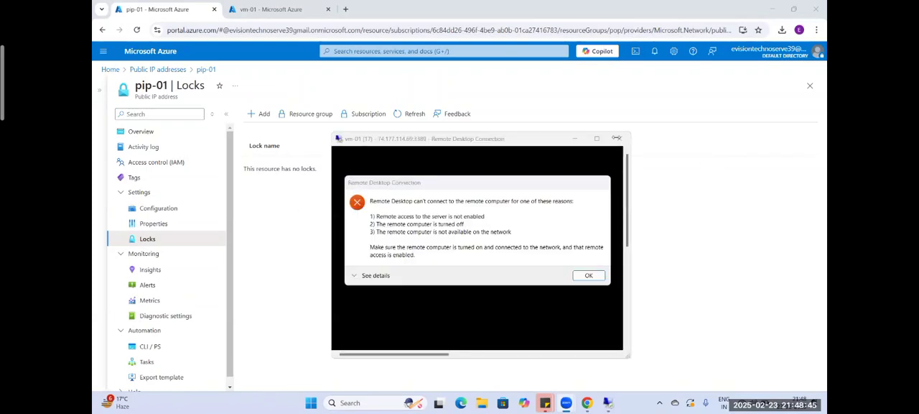
# Dismiss the Remote Desktop connection error and open vm-01 from the virtual machines list with the resource list collapsed
pyautogui.click(588, 275)
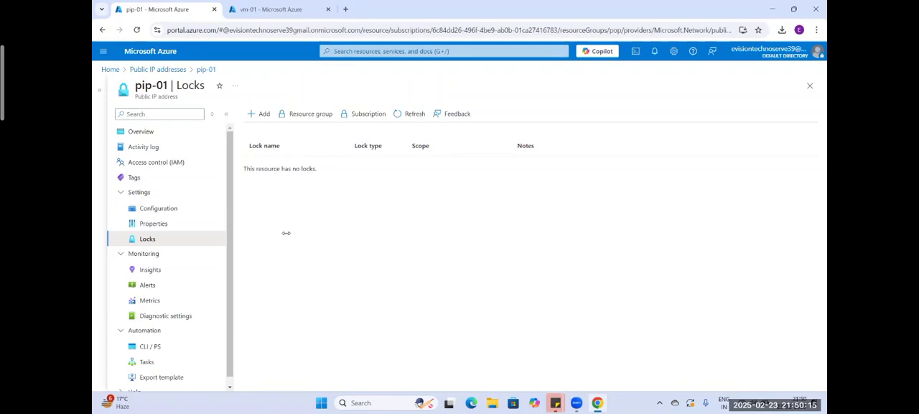
pyautogui.click(135, 55)
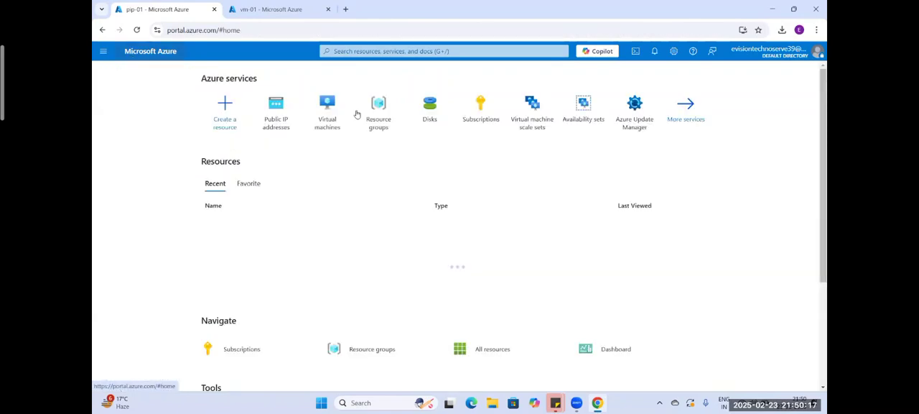
pyautogui.click(325, 124)
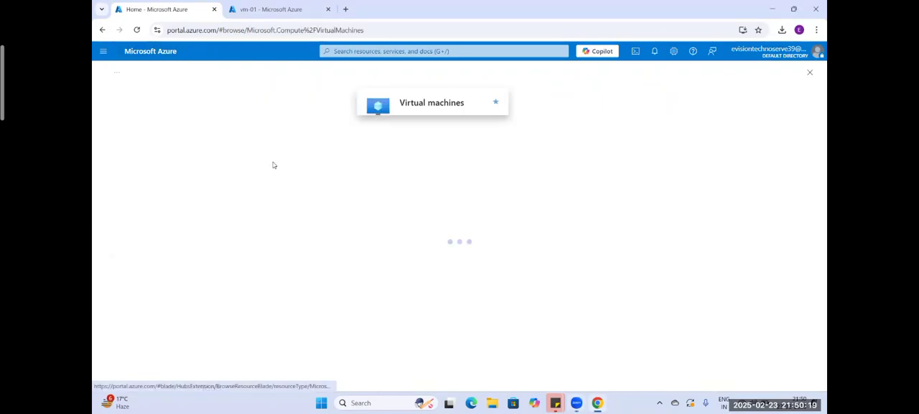
pyautogui.click(147, 55)
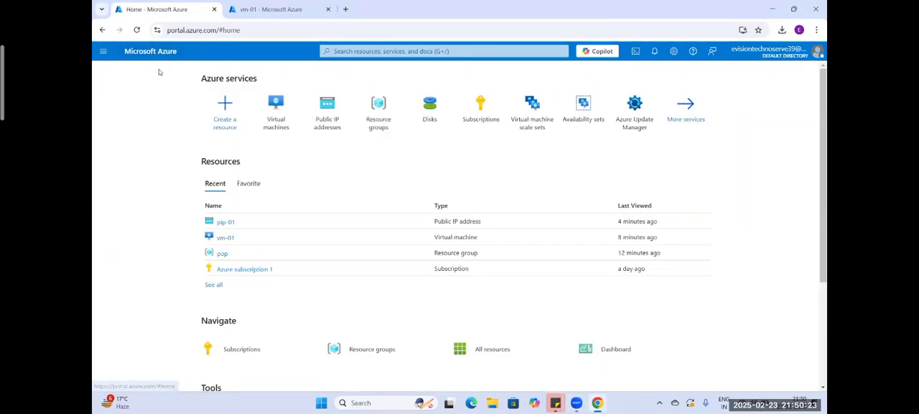
pyautogui.click(288, 122)
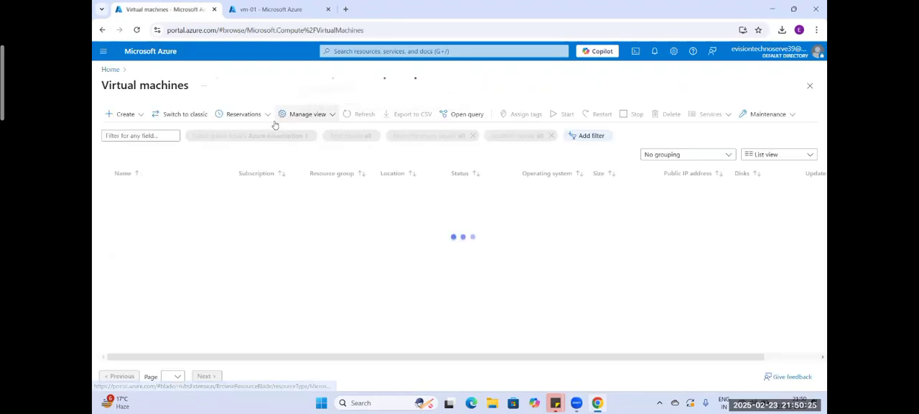
pyautogui.click(135, 189)
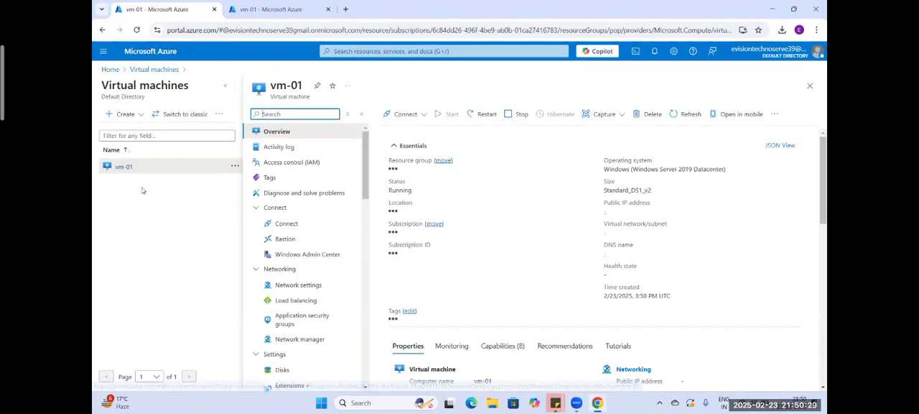
pyautogui.click(225, 86)
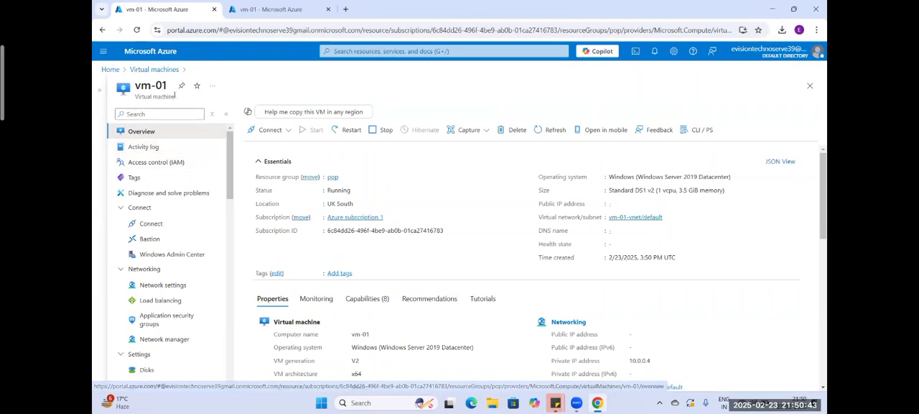
# Review vm-01's name and Essentials details in its overview, and return to the portal home
pyautogui.moveTo(168, 86); pyautogui.dragTo(134, 92)
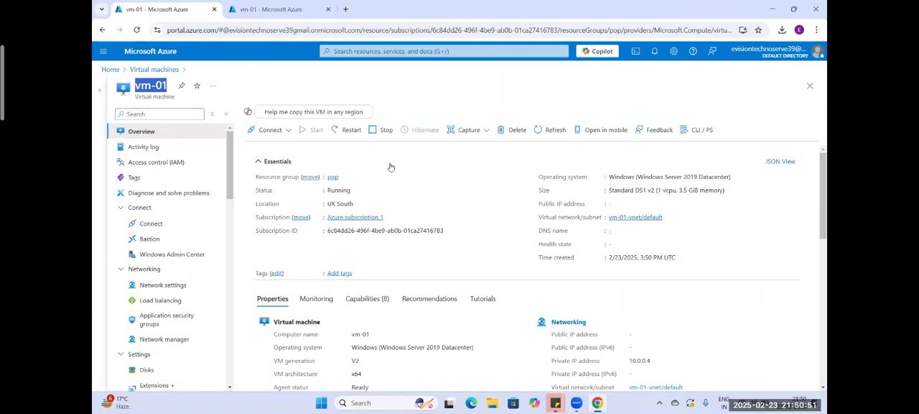
pyautogui.click(257, 161)
pyautogui.click(257, 163)
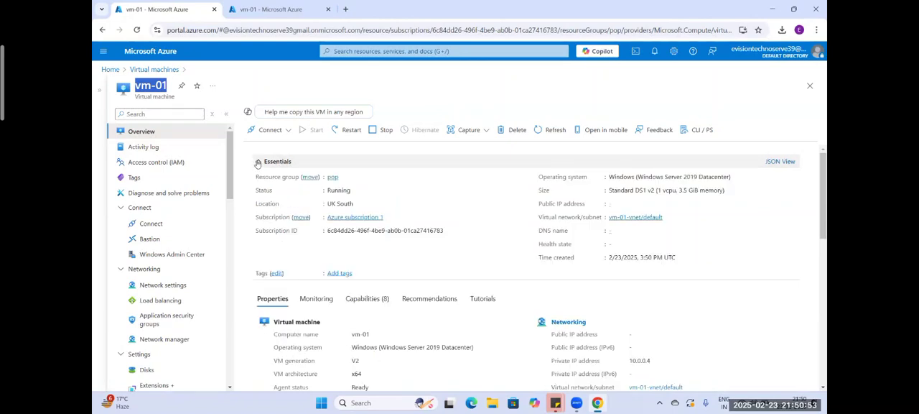
pyautogui.click(158, 55)
pyautogui.moveTo(292, 112)
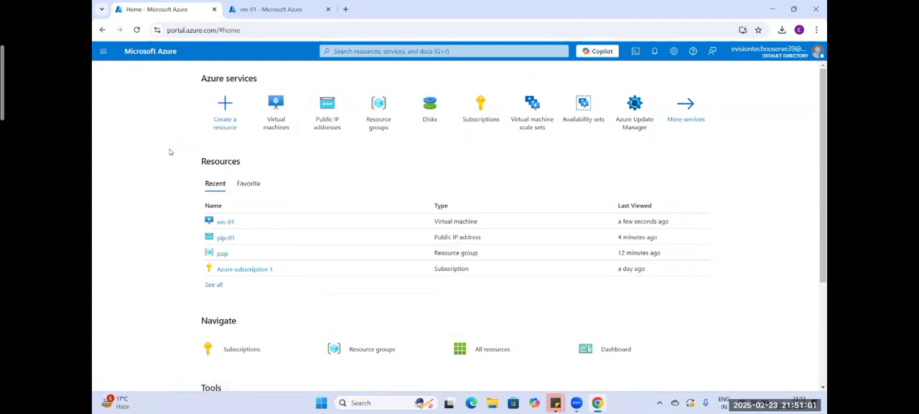
# Open the virtual machines list, point out vm-01 with a freehand circle and arrows on screen, and clear the annotations
pyautogui.click(283, 119)
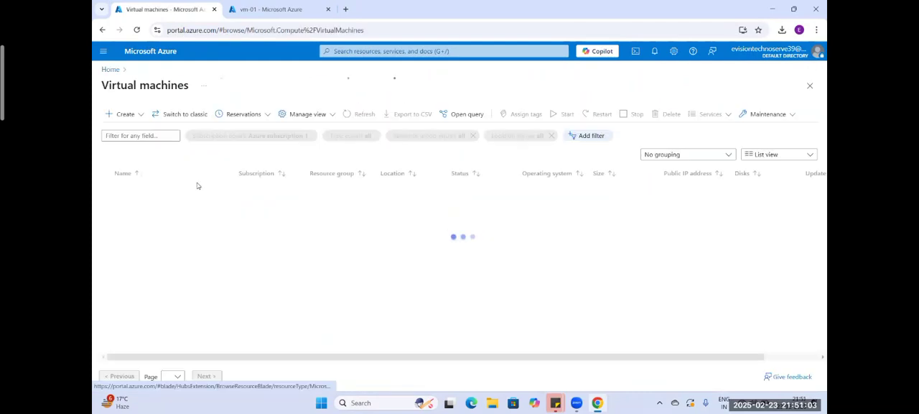
pyautogui.moveTo(155, 191); pyautogui.dragTo(110, 190)
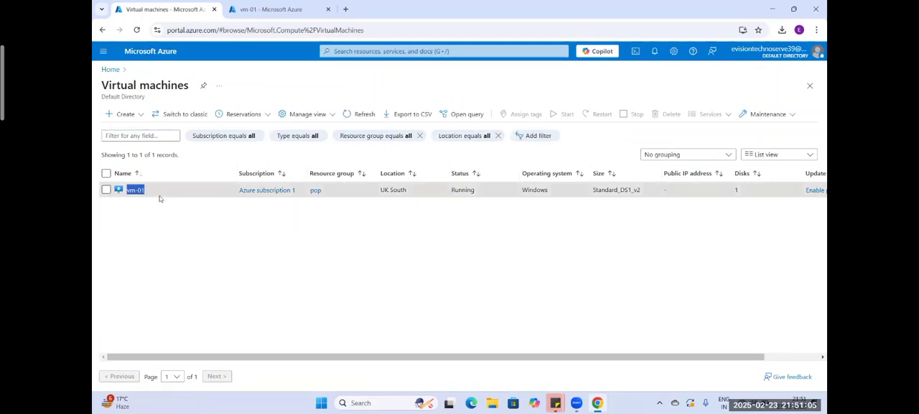
pyautogui.click(564, 47)
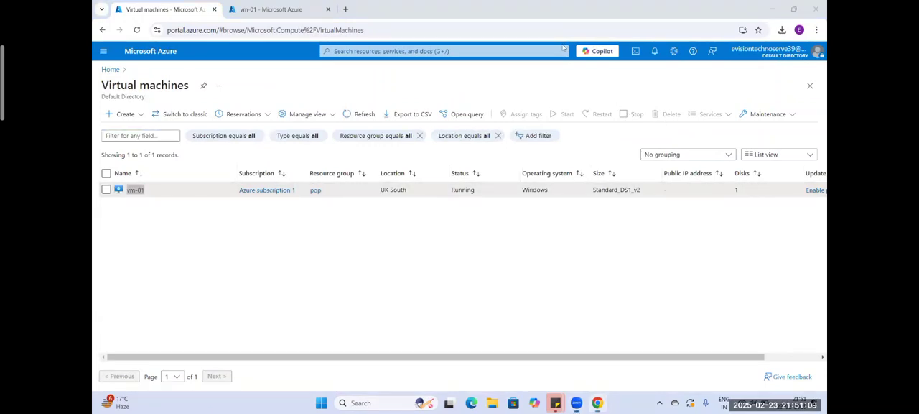
pyautogui.moveTo(153, 185); pyautogui.dragTo(143, 180)
pyautogui.moveTo(163, 162); pyautogui.dragTo(166, 186)
pyautogui.moveTo(160, 176); pyautogui.dragTo(171, 171)
pyautogui.moveTo(174, 191)
pyautogui.mouseDown()
pyautogui.moveTo(156, 195)
pyautogui.moveTo(163, 200)
pyautogui.mouseUp()
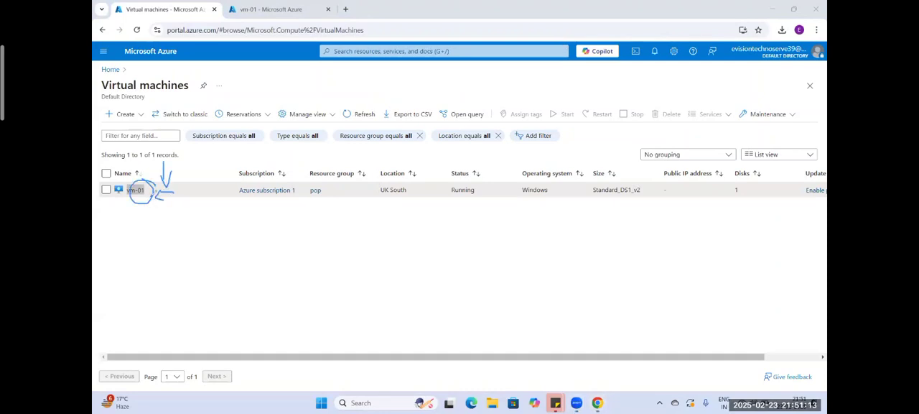
pyautogui.moveTo(162, 209); pyautogui.dragTo(185, 208)
pyautogui.press('Escape')
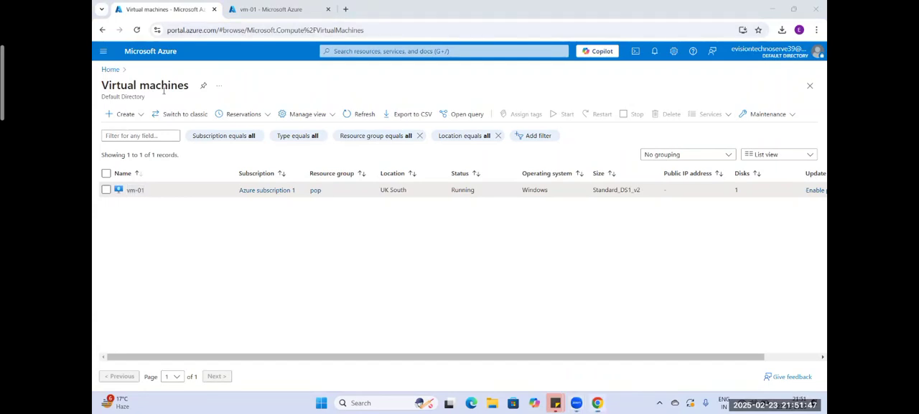
# Start creating a virtual machine, choose pip-01 as the public IP in its networking settings, and discard the unsaved form
pyautogui.click(137, 56)
pyautogui.click(277, 118)
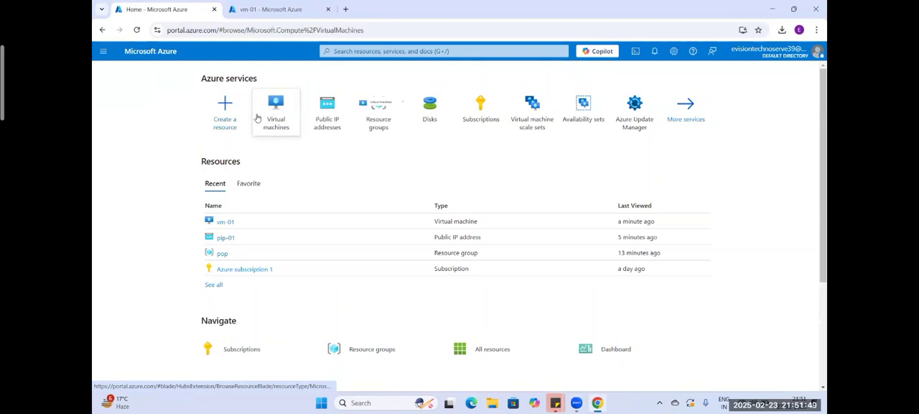
pyautogui.click(140, 115)
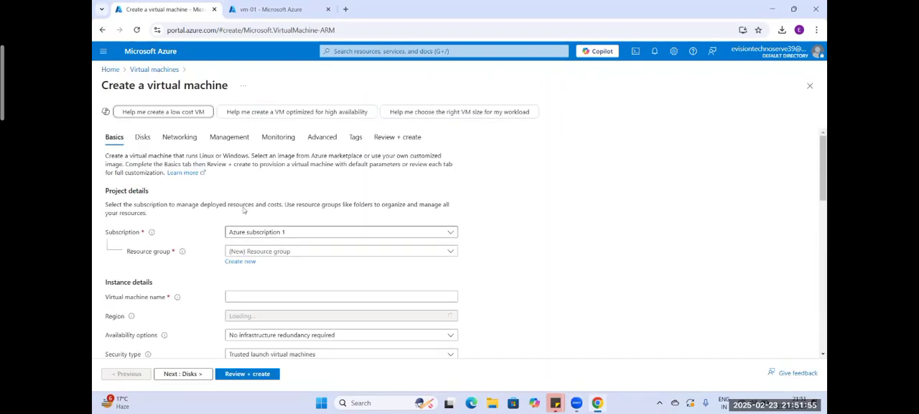
pyautogui.click(188, 141)
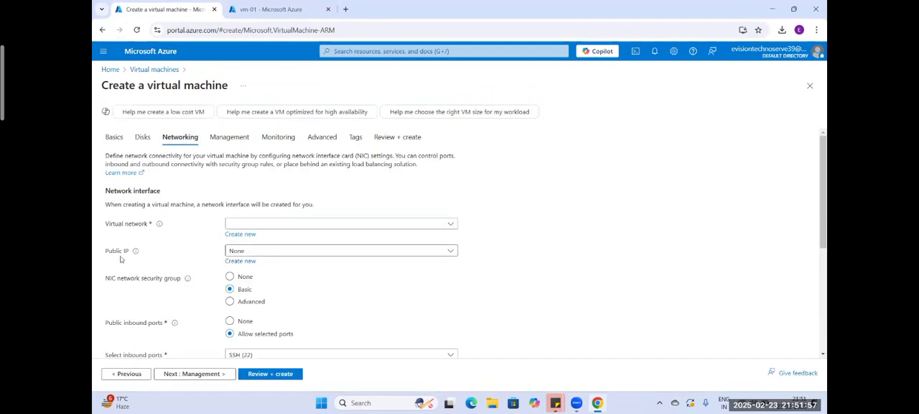
pyautogui.click(234, 253)
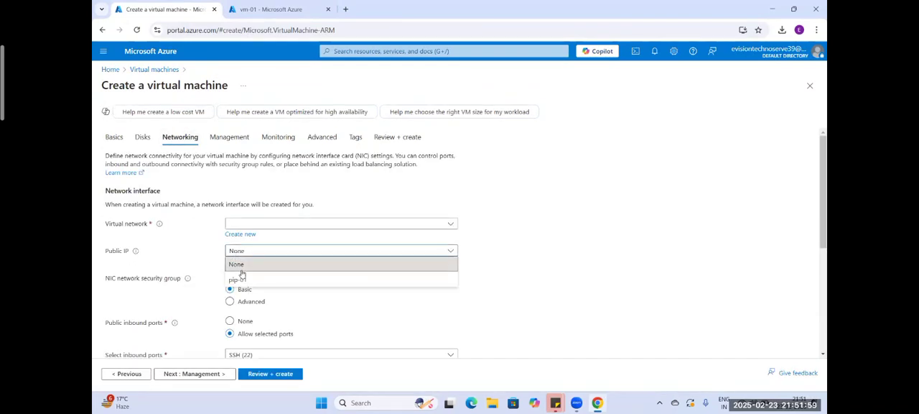
pyautogui.click(242, 279)
pyautogui.click(240, 252)
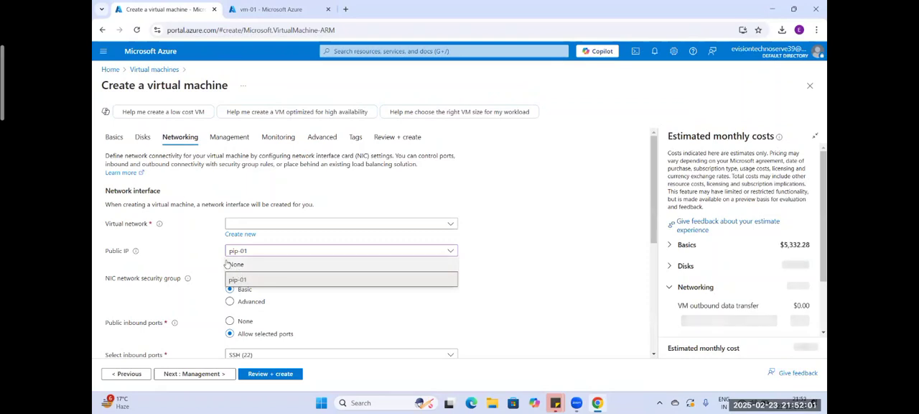
pyautogui.click(157, 71)
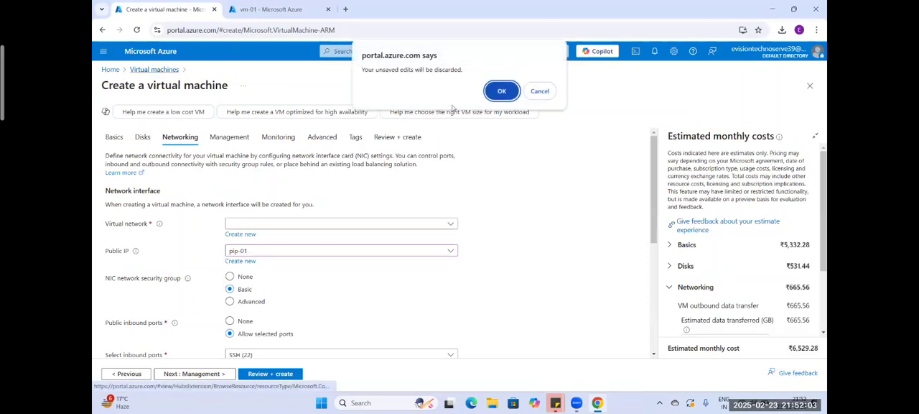
pyautogui.click(503, 92)
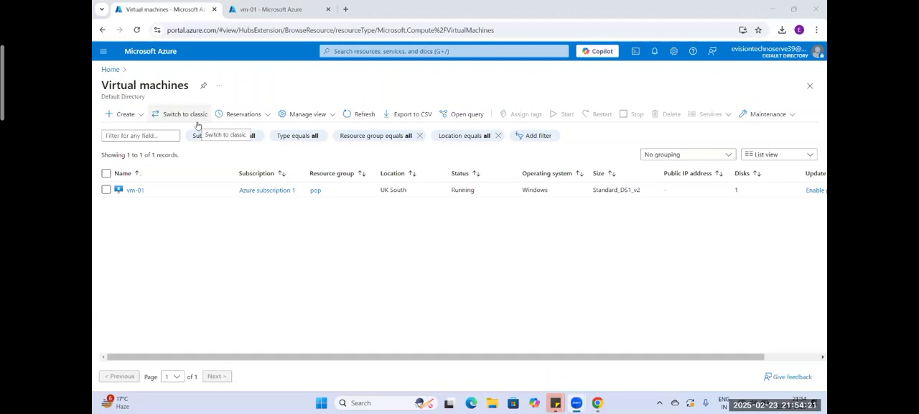
pyautogui.moveTo(165, 191); pyautogui.dragTo(130, 185)
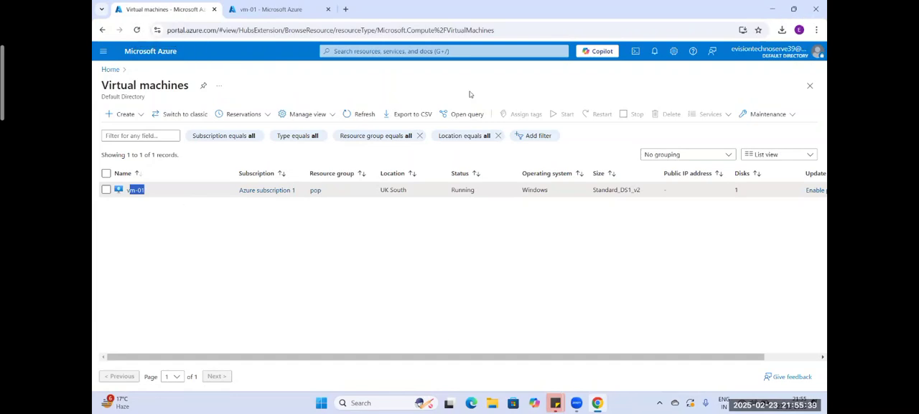
pyautogui.click(474, 20)
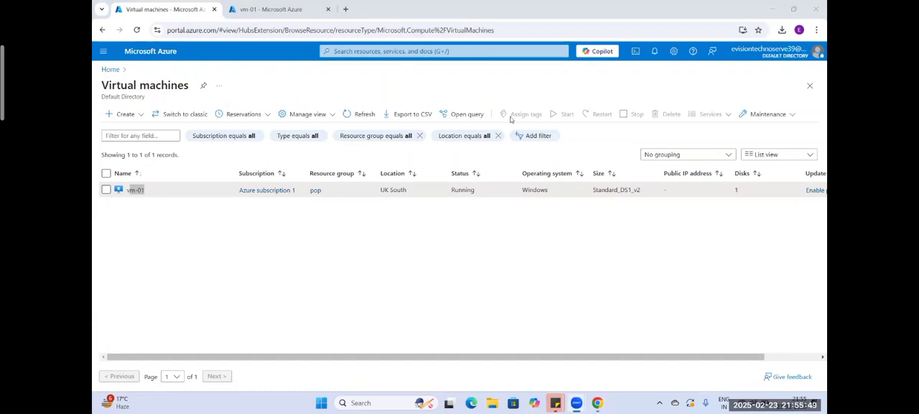
# Open the NetworkWatcherRG resource group and review its name and the name and type of the resource it contains
pyautogui.click(167, 57)
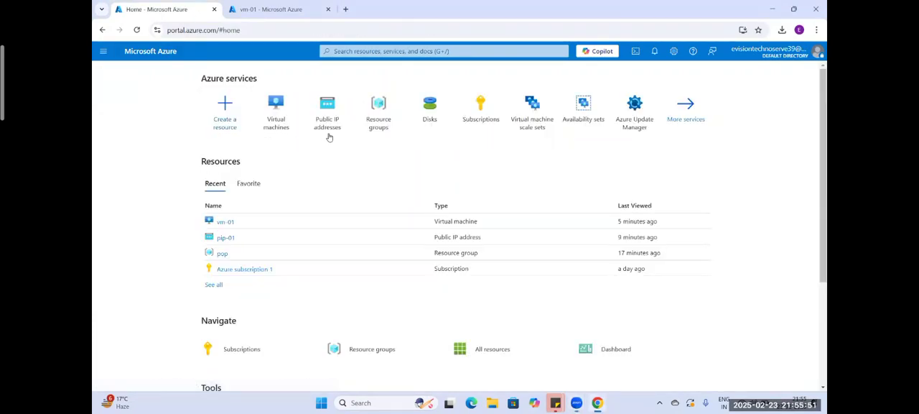
pyautogui.click(371, 127)
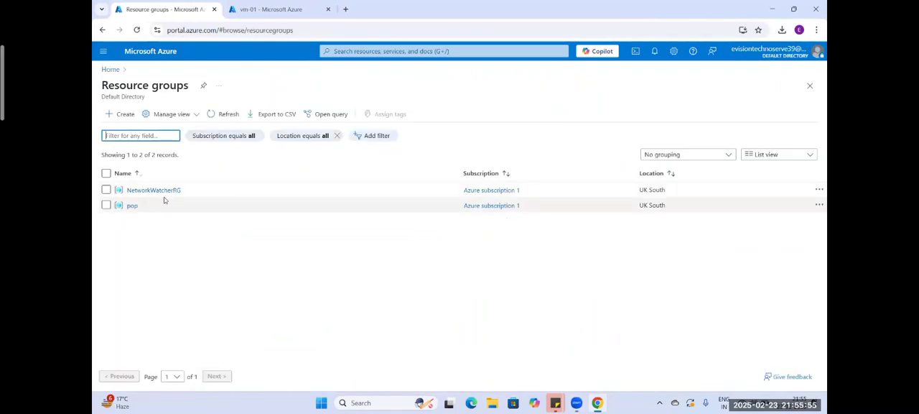
pyautogui.click(159, 192)
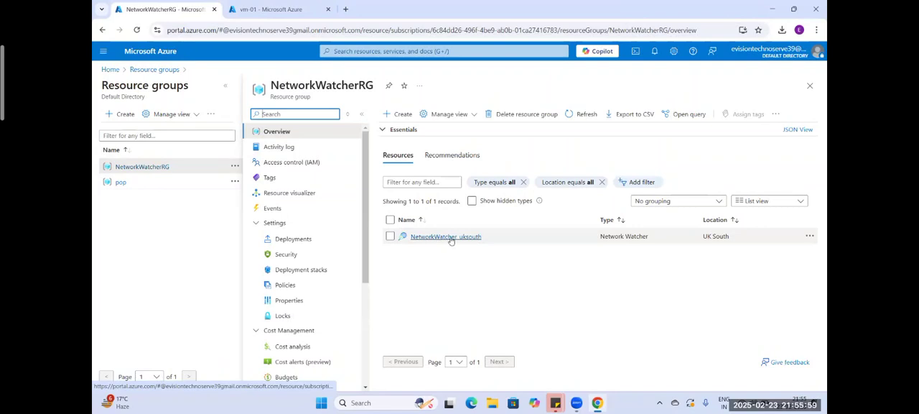
pyautogui.moveTo(660, 241); pyautogui.dragTo(583, 239)
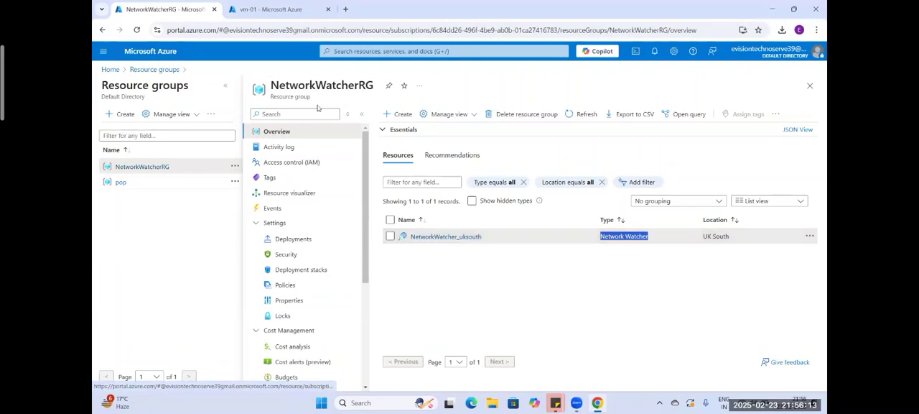
pyautogui.moveTo(271, 84); pyautogui.dragTo(373, 84)
pyautogui.click(361, 87)
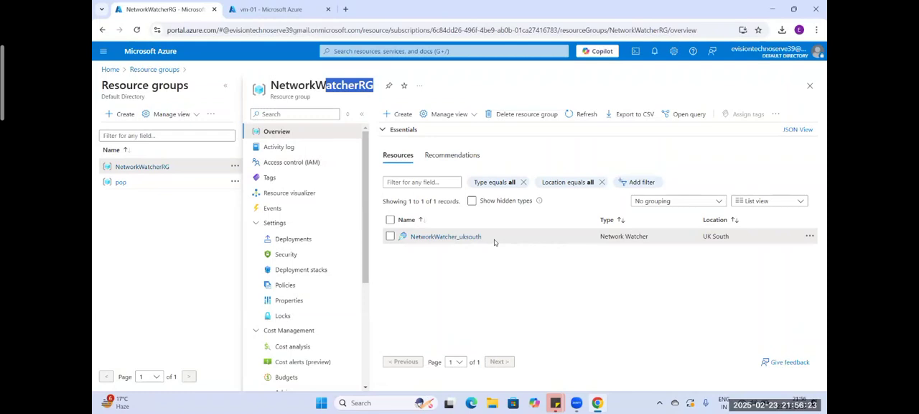
pyautogui.moveTo(486, 239); pyautogui.dragTo(410, 242)
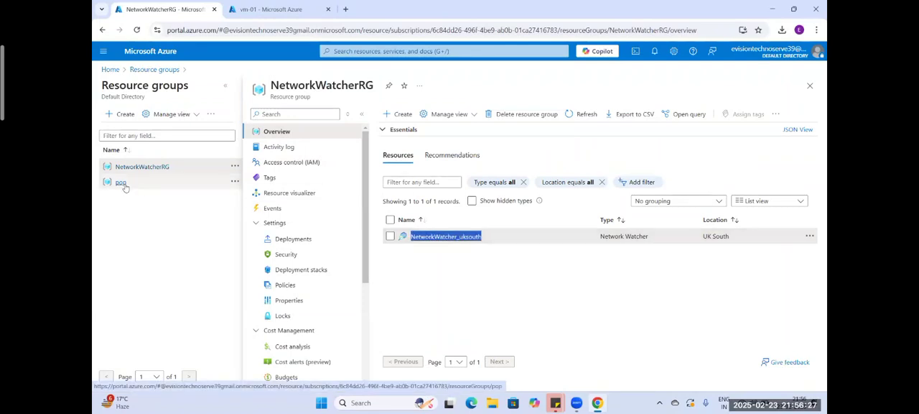
pyautogui.click(500, 241)
pyautogui.moveTo(500, 241); pyautogui.dragTo(408, 241)
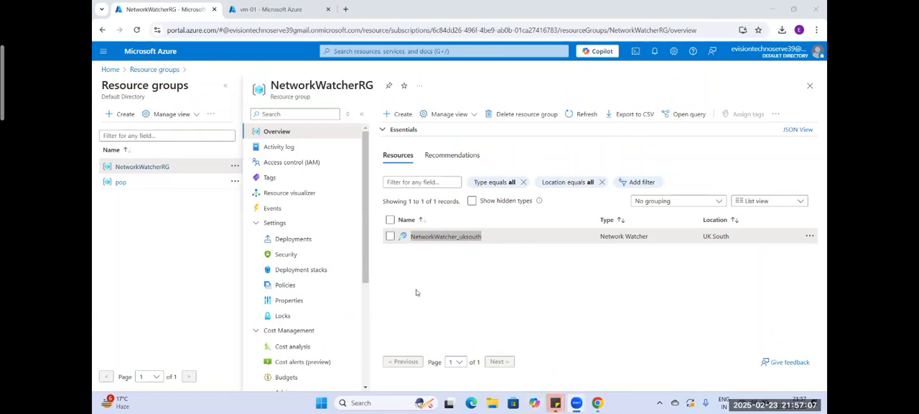
# Delete vm-01 with force delete applied, including its OS disk and network interface
pyautogui.click(140, 54)
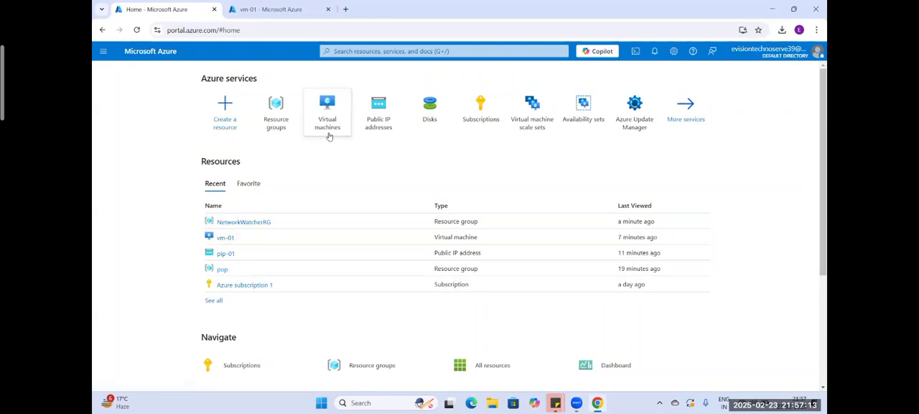
pyautogui.click(328, 133)
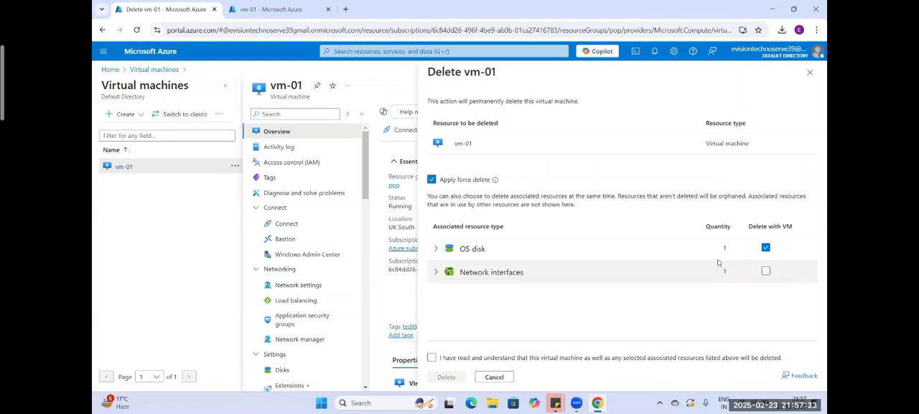
pyautogui.click(766, 271)
pyautogui.click(433, 357)
pyautogui.click(446, 376)
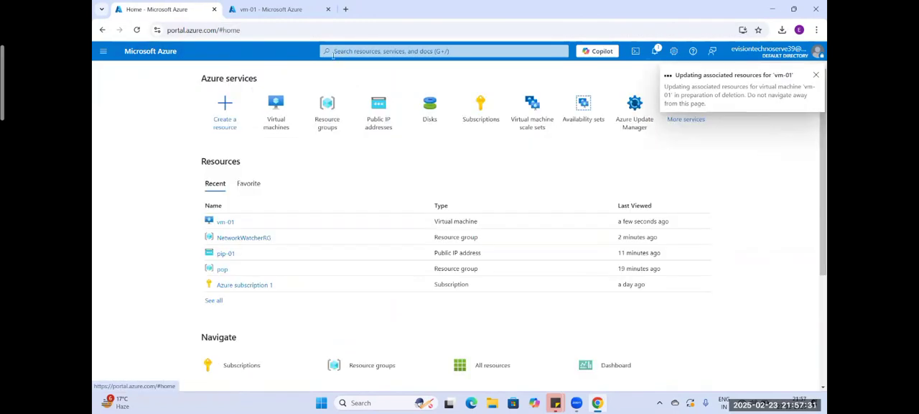
# Delete the public IP address pip-01 and open the notifications to check the deletions
pyautogui.click(387, 129)
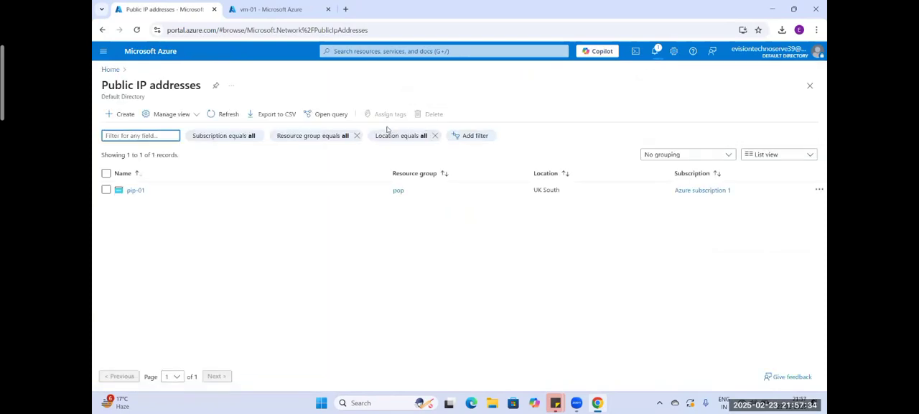
pyautogui.click(135, 191)
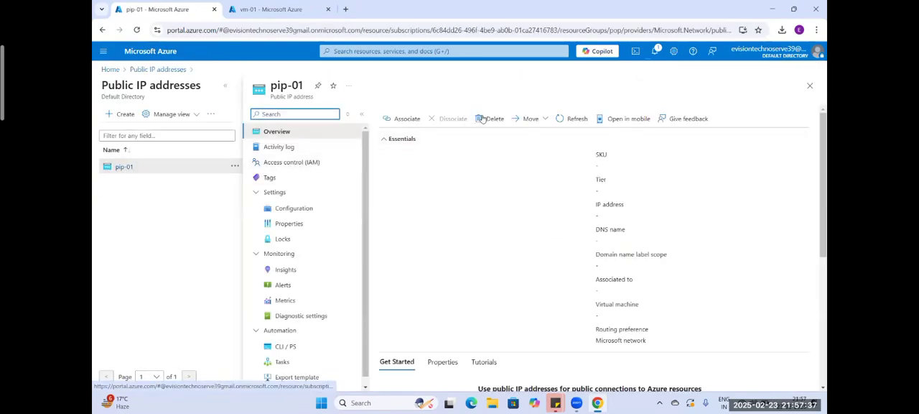
pyautogui.click(491, 118)
pyautogui.click(605, 271)
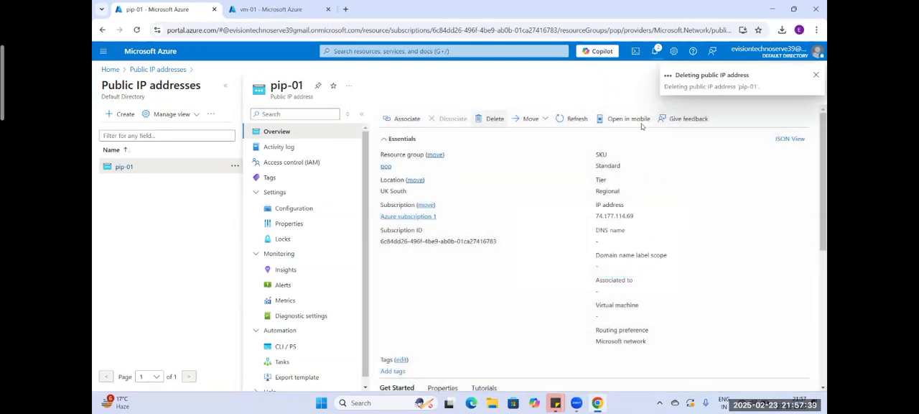
pyautogui.click(652, 53)
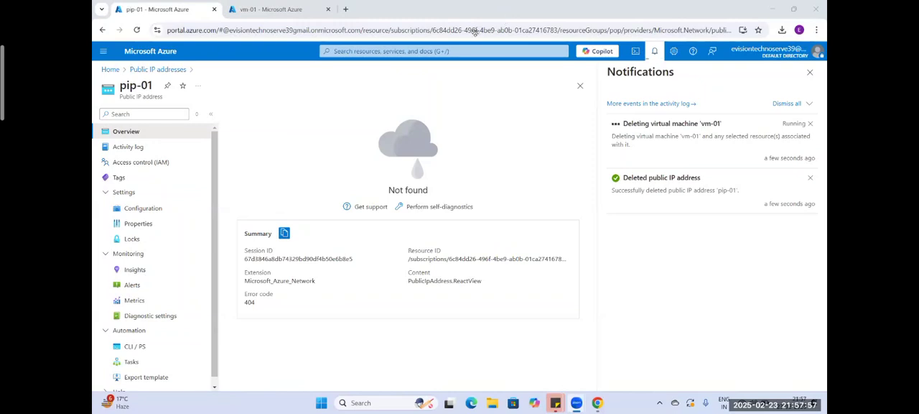
# Go to the Azure subscription 1 subscription from the portal home and show its resource providers
pyautogui.click(140, 53)
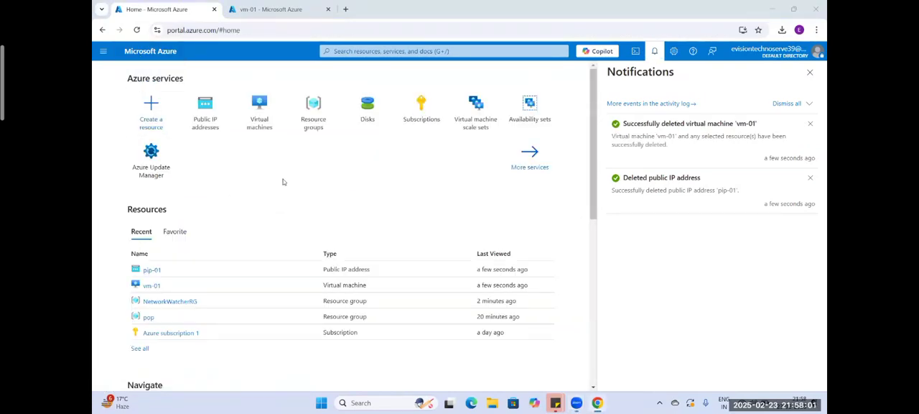
pyautogui.scroll(-3, 203, 288)
pyautogui.click(175, 225)
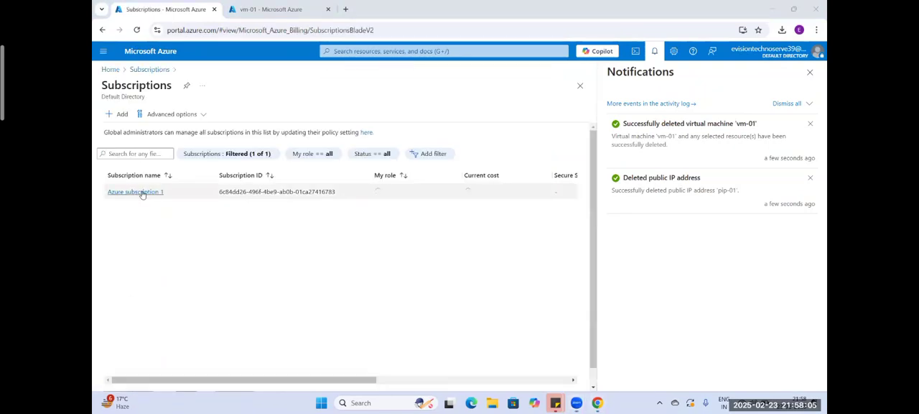
pyautogui.click(146, 217)
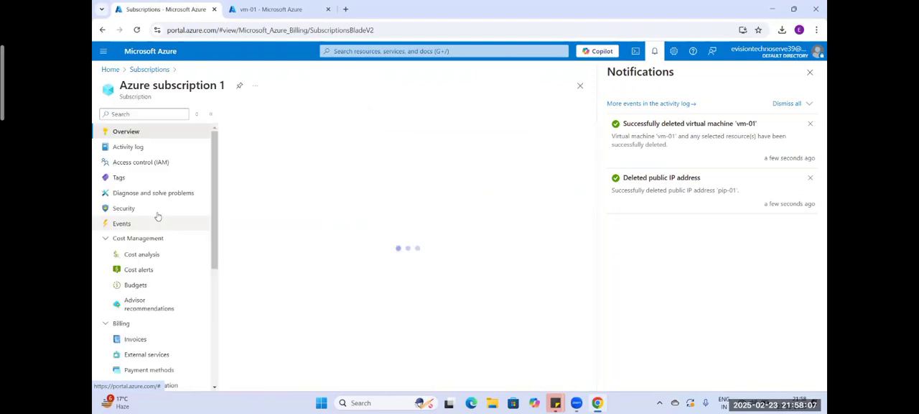
pyautogui.scroll(-2, 158, 265)
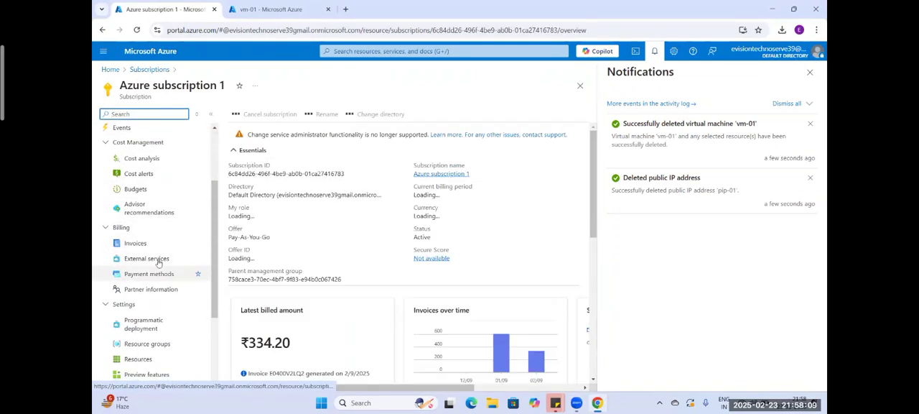
pyautogui.scroll(-3, 147, 291)
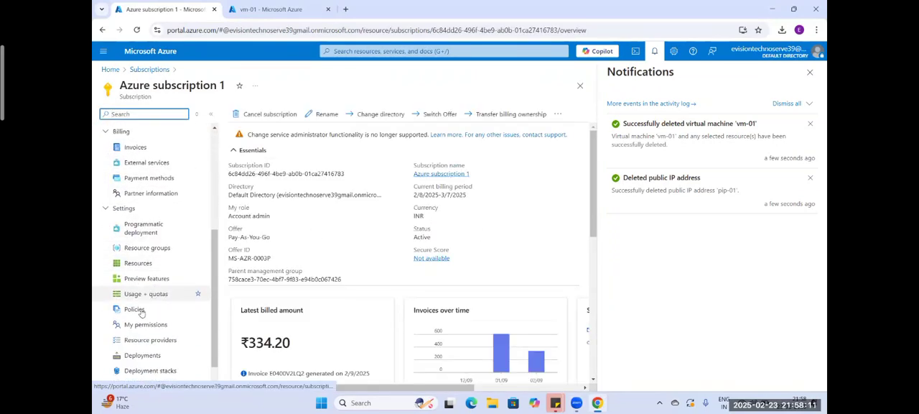
pyautogui.click(148, 339)
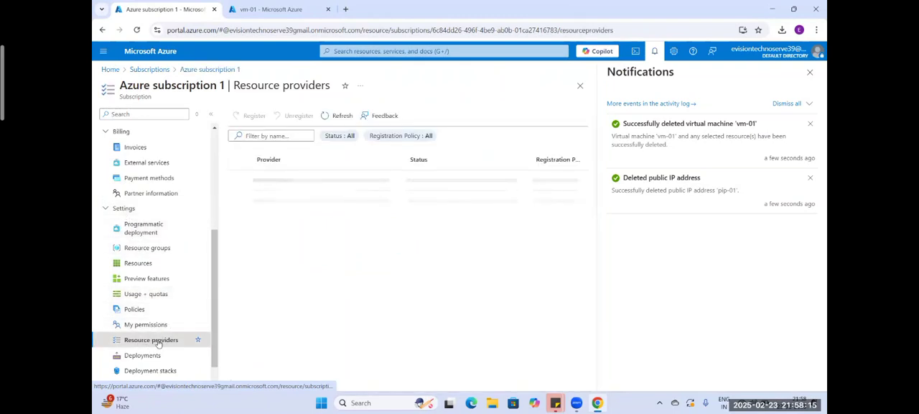
# Filter the resource providers by "insights", check the registration status of microsoft.insights, and return to the portal home page
pyautogui.click(267, 138)
pyautogui.write('microsoft in')
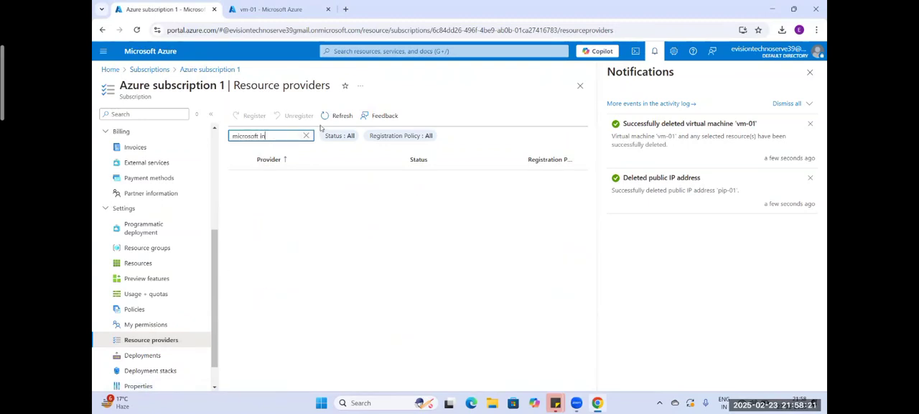
pyautogui.write('sights')
pyautogui.moveTo(259, 136); pyautogui.dragTo(224, 137)
pyautogui.press('BackSpace')
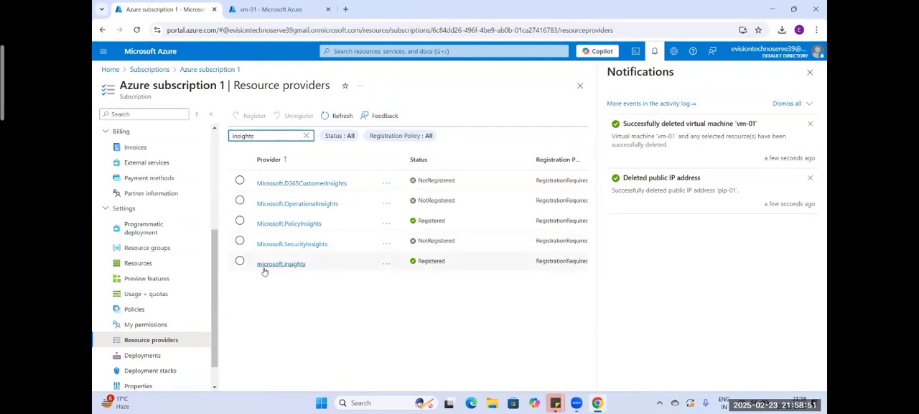
pyautogui.moveTo(420, 260); pyautogui.dragTo(463, 265)
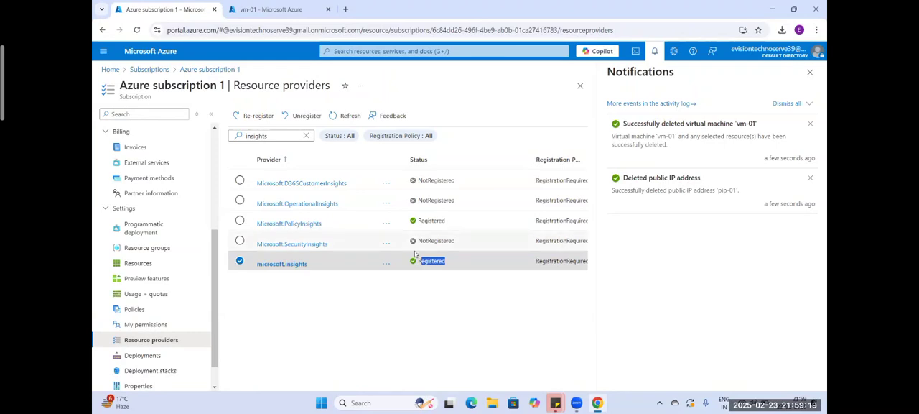
pyautogui.click(240, 263)
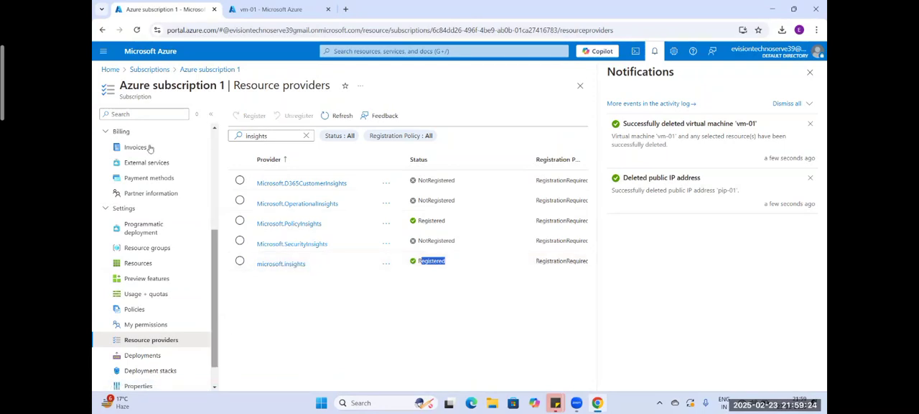
pyautogui.click(152, 58)
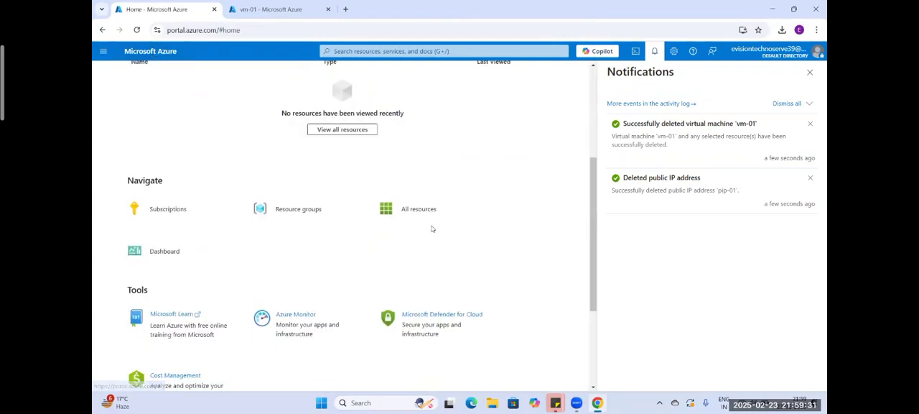
pyautogui.scroll(5, 432, 229)
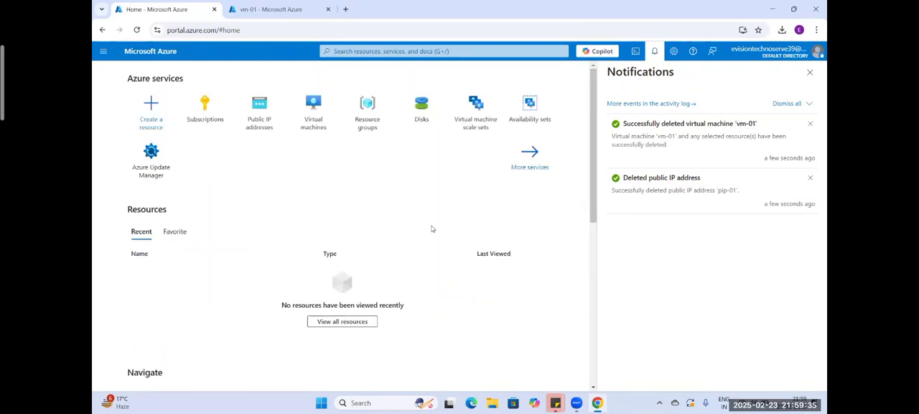
# Search the web for "azure student account creation" in a new browser tab
pyautogui.hotkey('ctrl', 't')
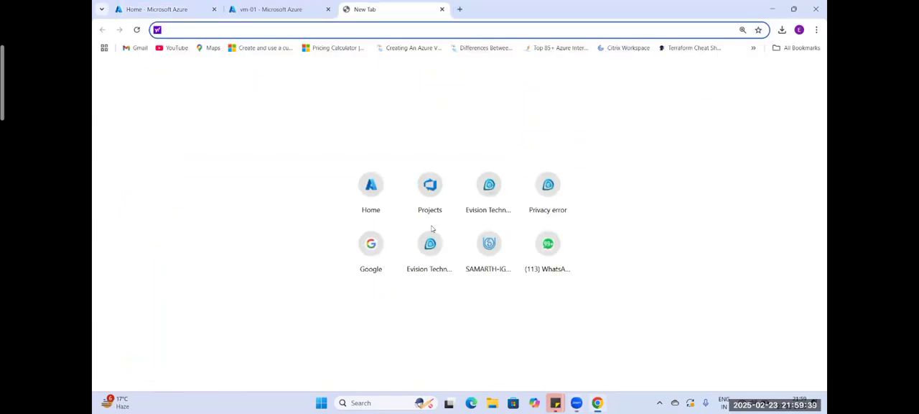
pyautogui.write('azure student t')
pyautogui.press('BackSpace')
pyautogui.write('ac ')
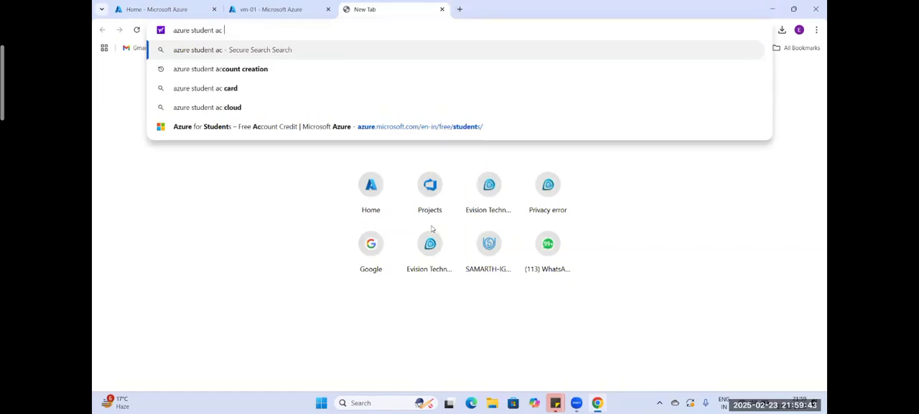
pyautogui.write('count')
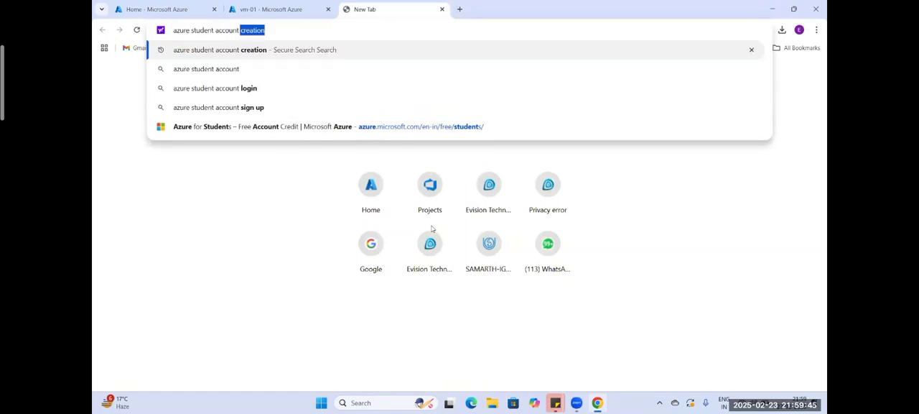
pyautogui.press('Return')
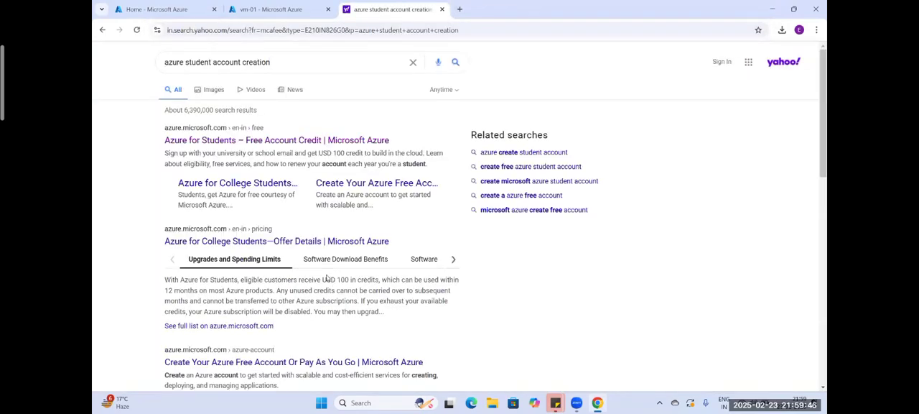
# Review the Azure for Students free account page from the search results, close it, and return to the Azure portal home
pyautogui.click(220, 143)
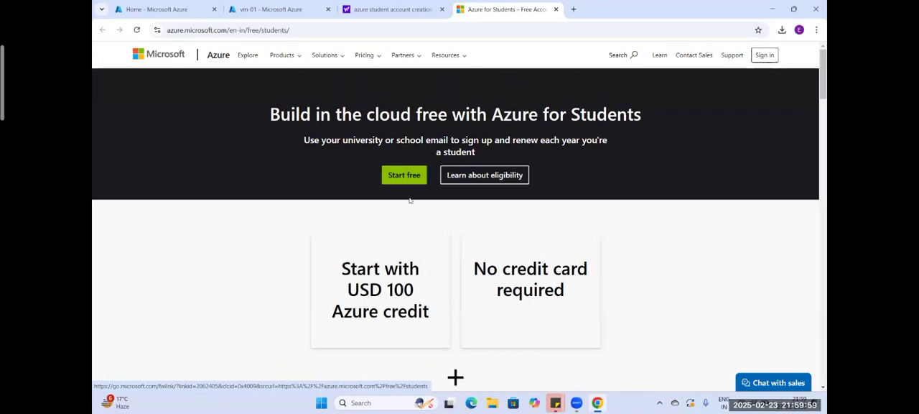
pyautogui.scroll(-3, 421, 214)
pyautogui.scroll(3, 425, 221)
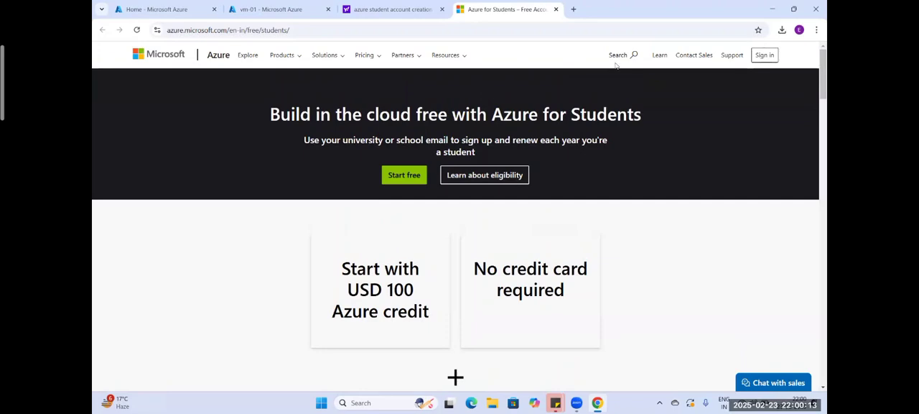
pyautogui.hotkey('ctrl', 'w')
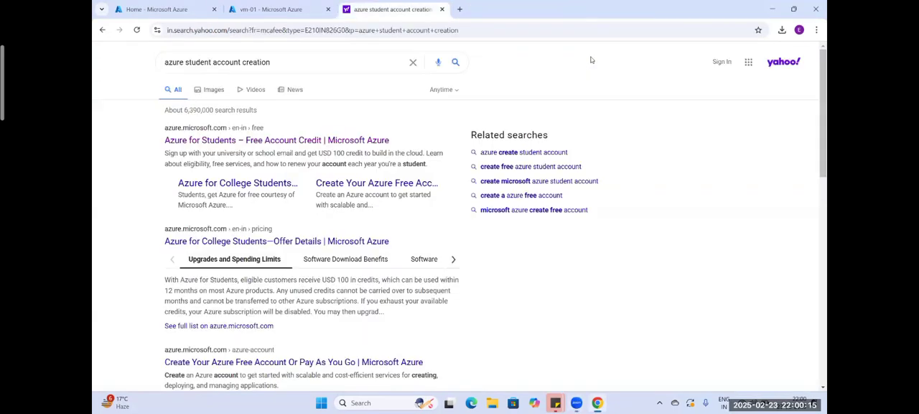
pyautogui.click(186, 9)
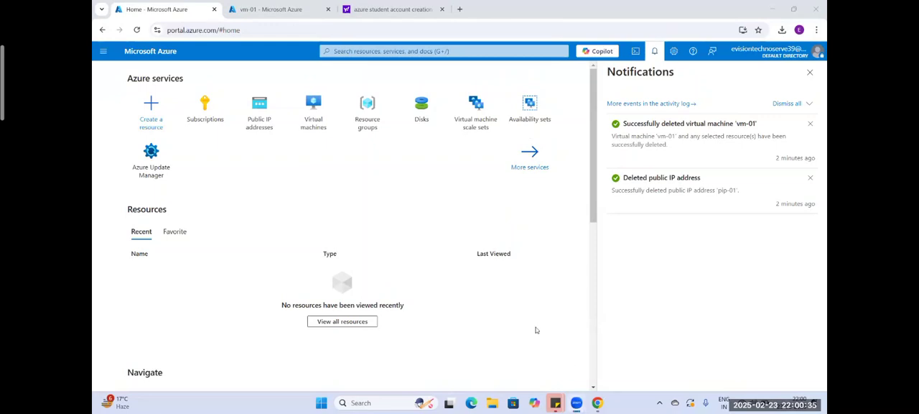
# Launch Word with a blank document and set the font size to 12
pyautogui.press('super+r')
pyautogui.write('winword')
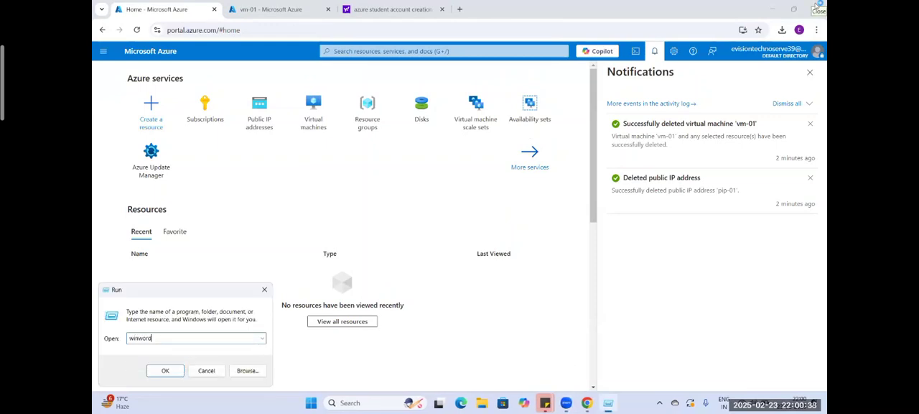
pyautogui.press('Return')
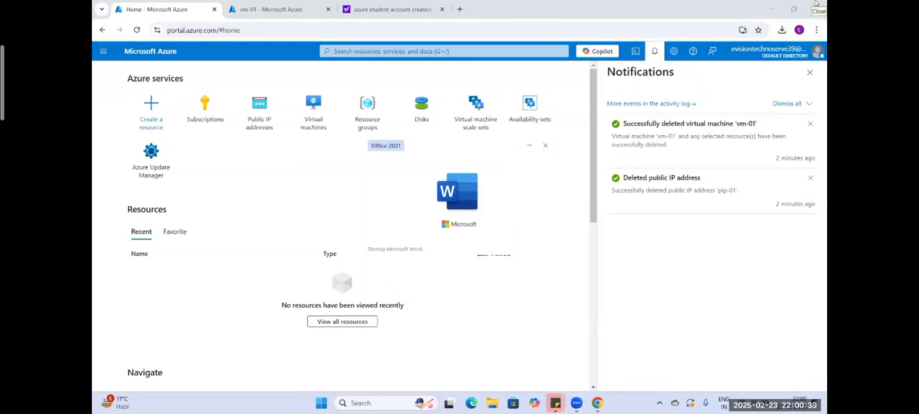
pyautogui.press('Return')
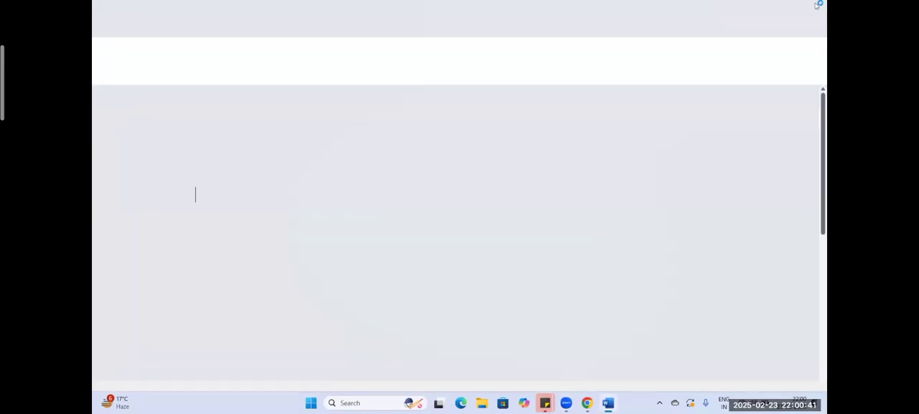
pyautogui.hotkey('ctrl', ']')
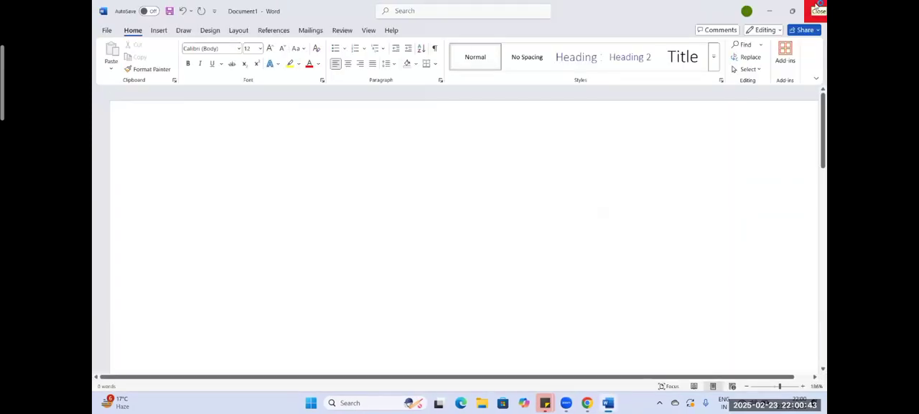
# Write "Vnet- Virtual network" as the first line of the document
pyautogui.write('Vne')
pyautogui.press('BackSpace')
pyautogui.press('BackSpace')
pyautogui.press('BackSpace')
pyautogui.write('Vnet-')
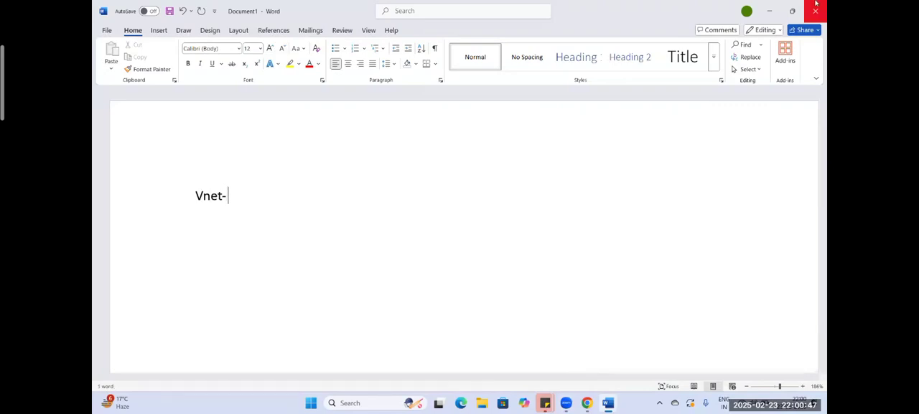
pyautogui.write(' Virtual network')
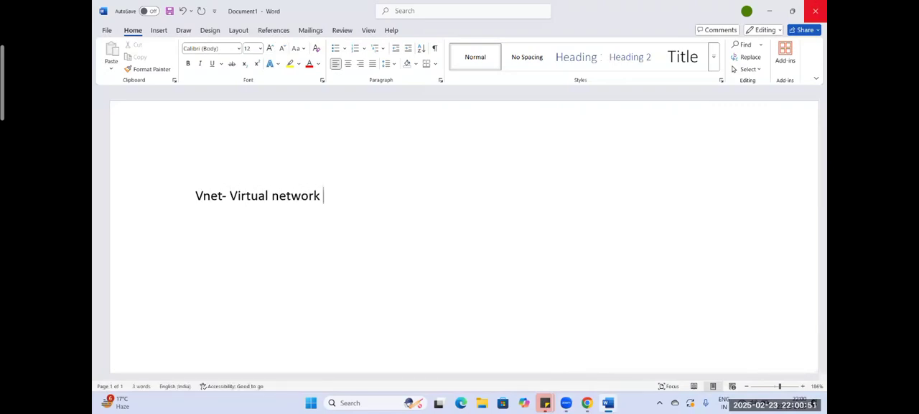
# Start a dashed list below the first line with the items Vnet, Address space and Address range
pyautogui.press('Return')
pyautogui.write('- Vne')
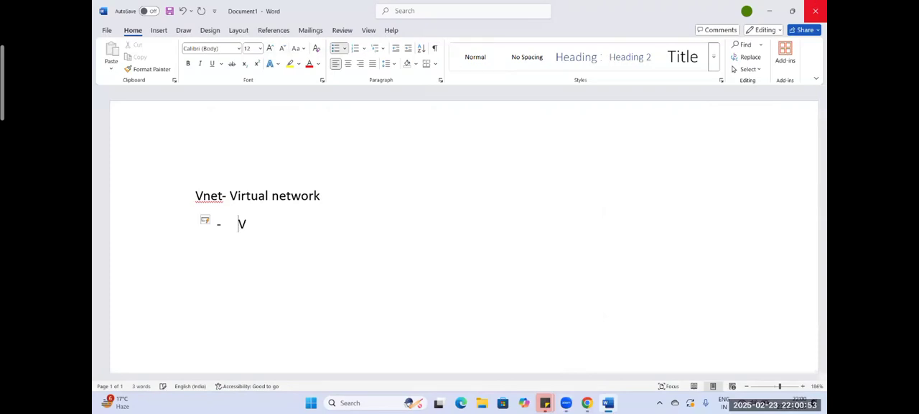
pyautogui.write('t')
pyautogui.press('Return')
pyautogui.write('Add')
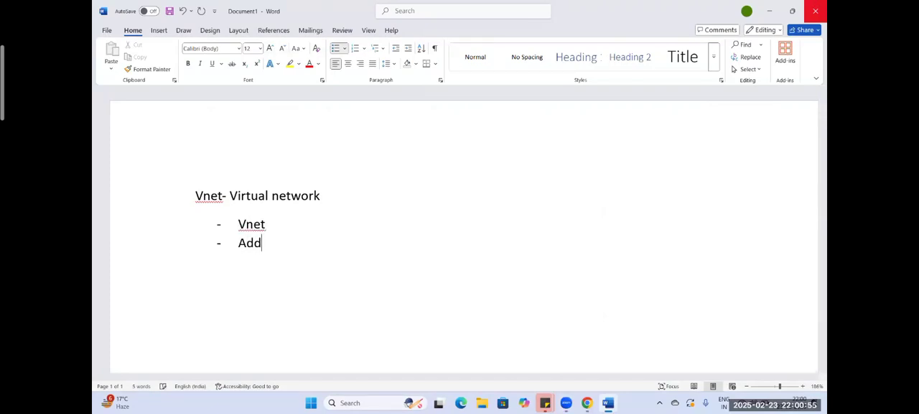
pyautogui.write('ress space')
pyautogui.press('Return')
pyautogui.write('Addrew')
pyautogui.press('BackSpace')
pyautogui.write('ss range')
pyautogui.press('Return')
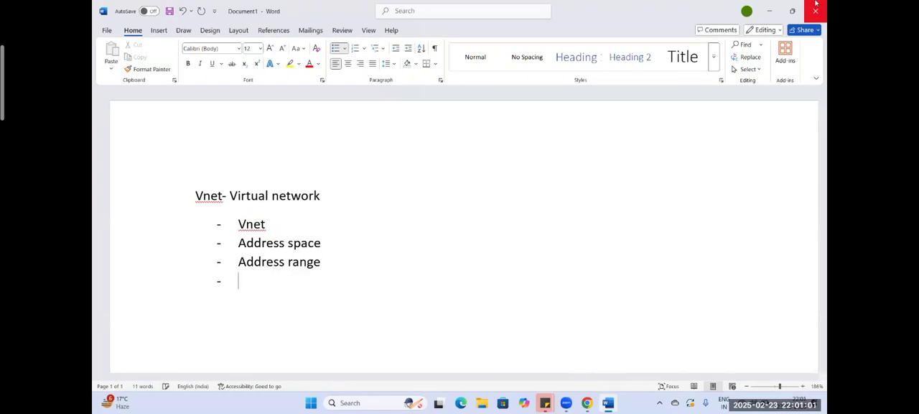
# Add Subnet and Connectivity as further items of the dashed list
pyautogui.write('Subnet')
pyautogui.press('Return')
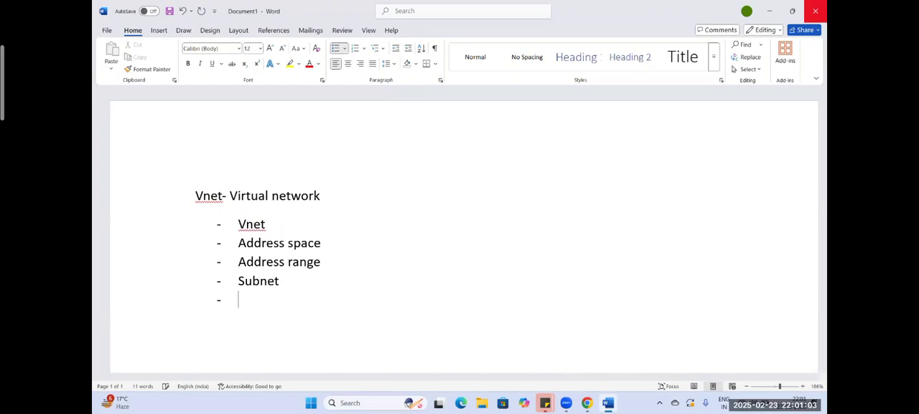
pyautogui.press('BackSpace')
pyautogui.press('BackSpace')
pyautogui.press('Return')
pyautogui.write('COnnectivity')
# End the list and write "Peering concept" as a plain line below it, leaving a gap
pyautogui.press('Return')
pyautogui.press('Return')
pyautogui.click(883, 240)
pyautogui.press('Return')
pyautogui.write('Peer')
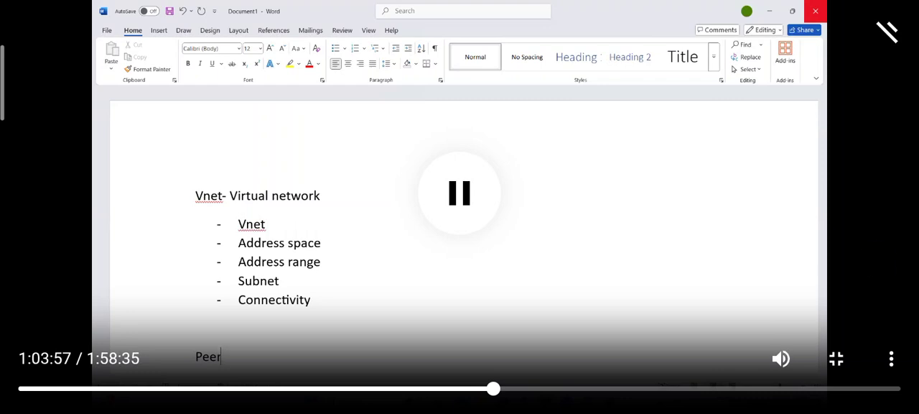
pyautogui.write('ing concept')
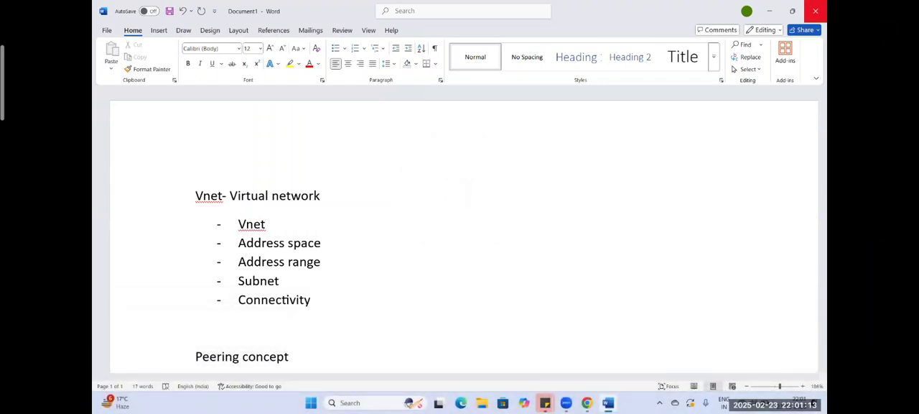
# Highlight the text from "Vnet- Virtual network" through the Connectivity item to review the listed topics
pyautogui.moveTo(182, 194); pyautogui.dragTo(300, 311)
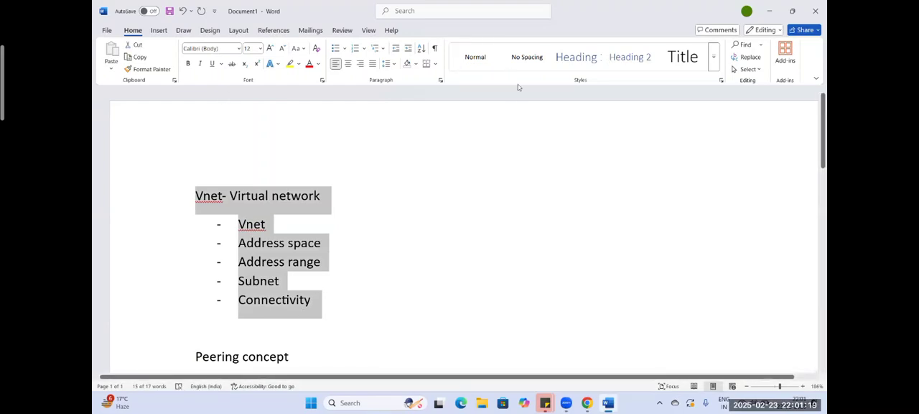
pyautogui.click(297, 35)
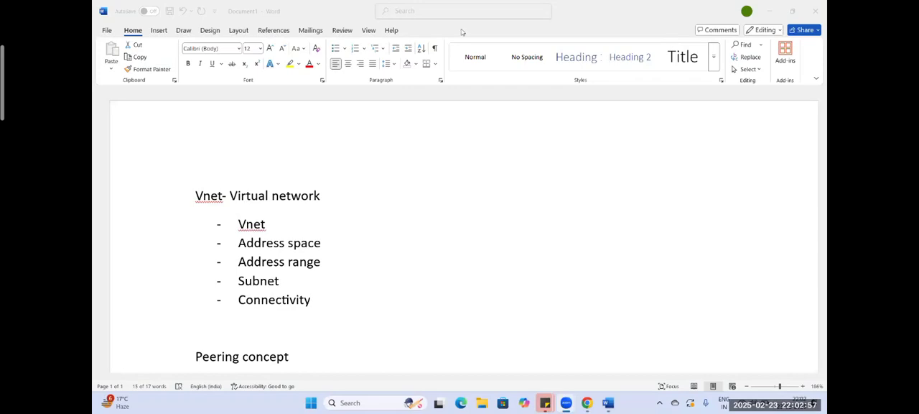
pyautogui.click(366, 212)
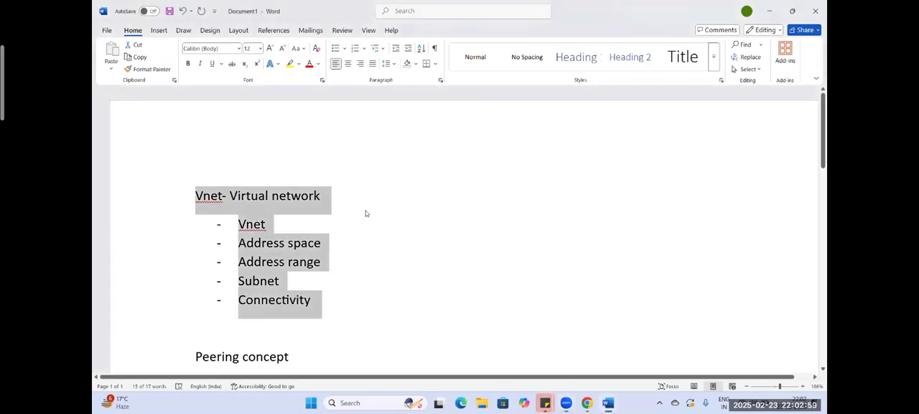
# Highlight the "Vnet- Virtual network" heading line to point it out, and clear the highlight
pyautogui.click(293, 243)
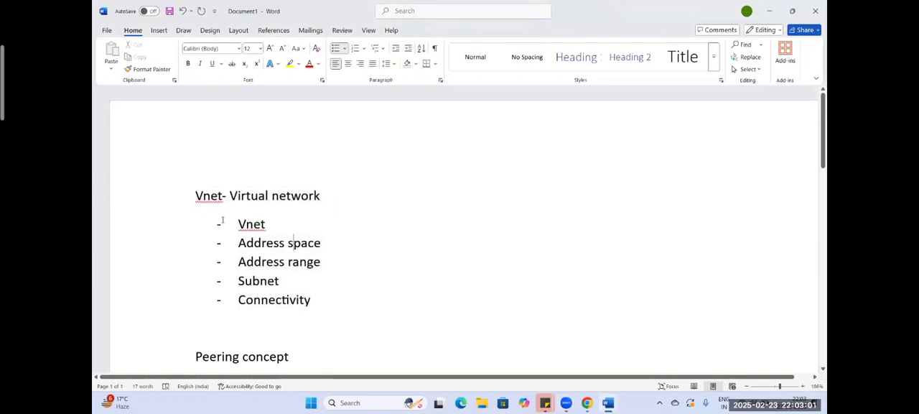
pyautogui.moveTo(196, 195); pyautogui.dragTo(347, 218)
pyautogui.click(346, 221)
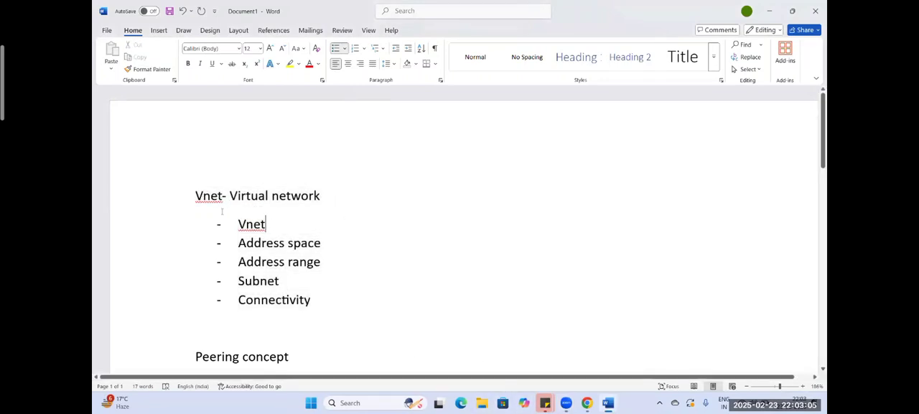
# Add several blank lines below "Peering concept" to make empty space for a sketch
pyautogui.scroll(-1, 387, 241)
pyautogui.click(388, 322)
pyautogui.press('Return')
pyautogui.press('Return')
pyautogui.press('Return')
pyautogui.press('Return')
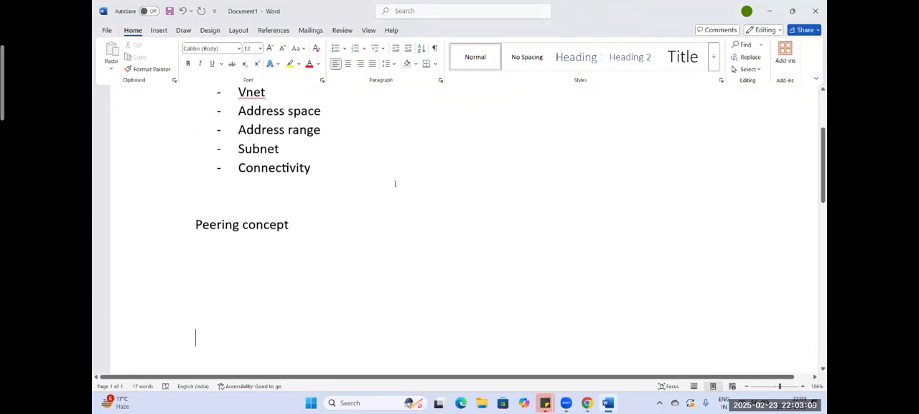
pyautogui.scroll(-1, 433, 145)
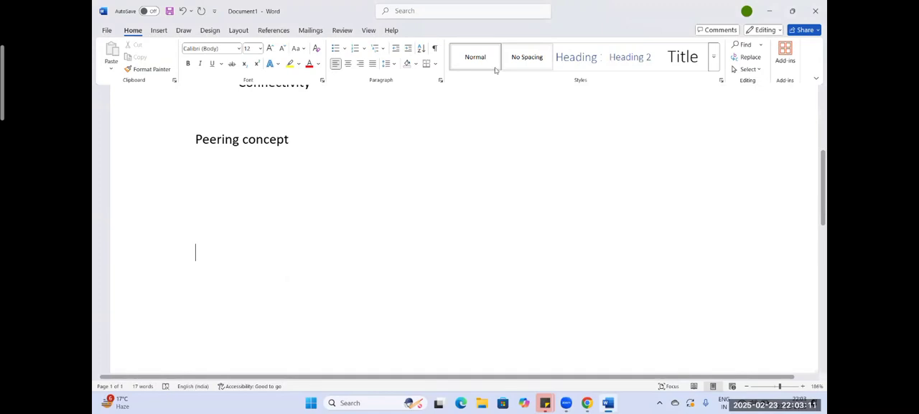
# Sketch a chain of four linked boxes freehand below "Peering concept", with a long line underneath
pyautogui.moveTo(252, 209); pyautogui.dragTo(252, 259)
pyautogui.moveTo(252, 212)
pyautogui.mouseDown()
pyautogui.moveTo(283, 231)
pyautogui.moveTo(262, 246)
pyautogui.moveTo(315, 223)
pyautogui.mouseUp()
pyautogui.moveTo(321, 217); pyautogui.dragTo(322, 244)
pyautogui.moveTo(318, 214)
pyautogui.mouseDown()
pyautogui.moveTo(328, 205)
pyautogui.moveTo(340, 236)
pyautogui.mouseUp()
pyautogui.moveTo(341, 232)
pyautogui.mouseDown()
pyautogui.moveTo(365, 222)
pyautogui.moveTo(392, 230)
pyautogui.mouseUp()
pyautogui.moveTo(393, 221); pyautogui.dragTo(446, 214)
pyautogui.moveTo(266, 283); pyautogui.dragTo(478, 244)
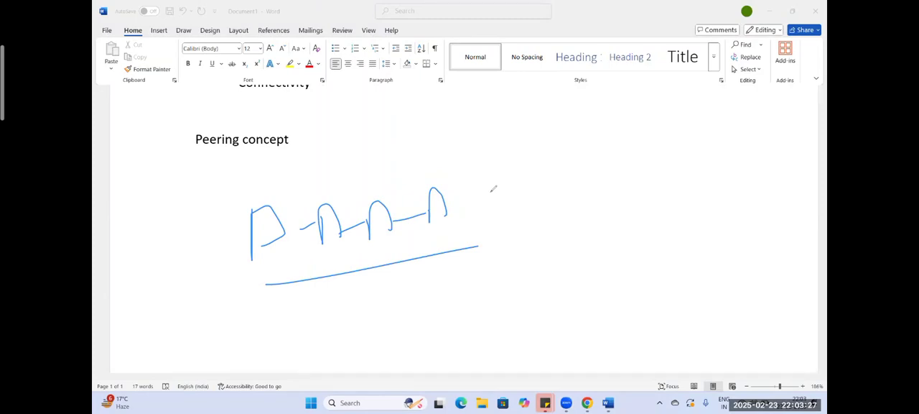
# Circle the chained boxes, write "N/W" beside them, and clear the whole sketch
pyautogui.moveTo(431, 180)
pyautogui.mouseDown()
pyautogui.moveTo(222, 257)
pyautogui.moveTo(429, 222)
pyautogui.moveTo(420, 188)
pyautogui.moveTo(498, 184)
pyautogui.moveTo(525, 154)
pyautogui.mouseUp()
pyautogui.moveTo(532, 137); pyautogui.dragTo(537, 189)
pyautogui.moveTo(546, 159)
pyautogui.mouseDown()
pyautogui.moveTo(554, 170)
pyautogui.moveTo(556, 159)
pyautogui.mouseUp()
pyautogui.moveTo(550, 198); pyautogui.dragTo(561, 191)
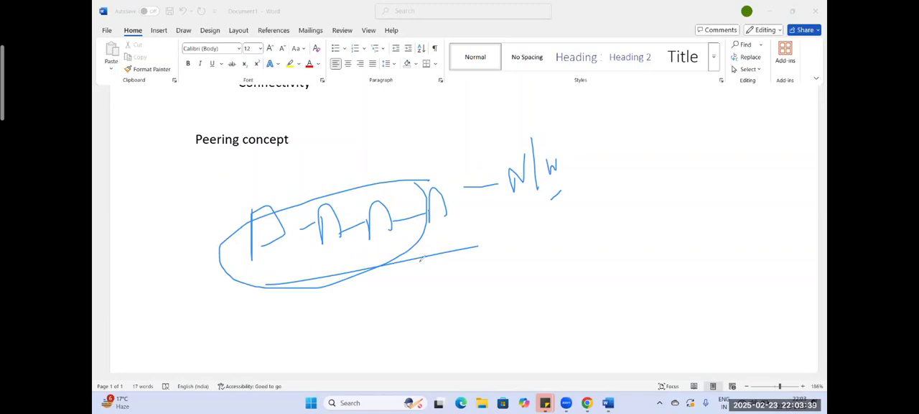
pyautogui.click(539, 56)
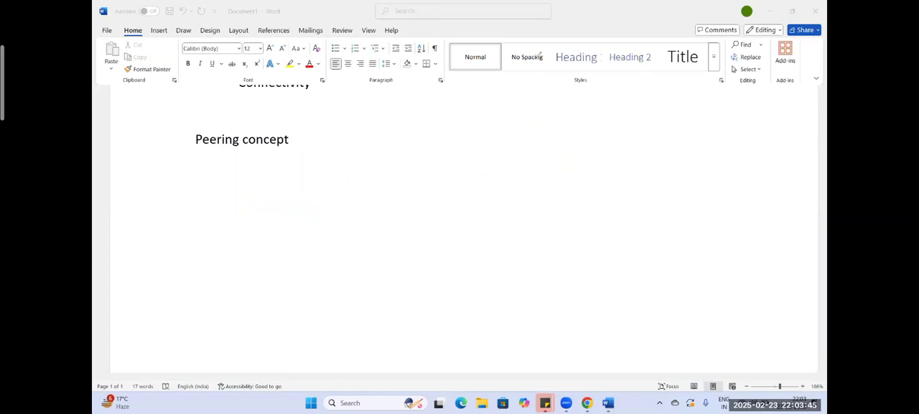
# Sketch one large box linked in a rising chain to three smaller boxes
pyautogui.moveTo(422, 244)
pyautogui.mouseDown()
pyautogui.moveTo(415, 204)
pyautogui.moveTo(445, 248)
pyautogui.mouseUp()
pyautogui.moveTo(482, 208); pyautogui.dragTo(510, 188)
pyautogui.moveTo(515, 172)
pyautogui.mouseDown()
pyautogui.moveTo(524, 207)
pyautogui.moveTo(545, 205)
pyautogui.moveTo(574, 163)
pyautogui.mouseUp()
pyautogui.moveTo(579, 153)
pyautogui.mouseDown()
pyautogui.moveTo(581, 188)
pyautogui.moveTo(604, 172)
pyautogui.mouseUp()
pyautogui.moveTo(612, 172); pyautogui.dragTo(649, 141)
pyautogui.moveTo(650, 122)
pyautogui.mouseDown()
pyautogui.moveTo(653, 154)
pyautogui.moveTo(669, 153)
pyautogui.mouseUp()
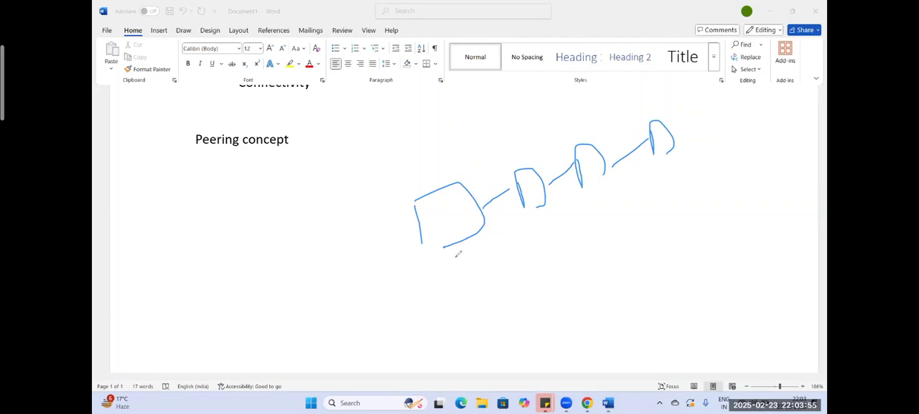
# Write a short label inside each of the four chained boxes, and clear all annotations
pyautogui.moveTo(437, 221)
pyautogui.mouseDown()
pyautogui.moveTo(438, 236)
pyautogui.moveTo(472, 193)
pyautogui.moveTo(467, 207)
pyautogui.mouseUp()
pyautogui.moveTo(526, 181); pyautogui.dragTo(585, 159)
pyautogui.moveTo(660, 133)
pyautogui.mouseDown()
pyautogui.moveTo(658, 144)
pyautogui.moveTo(672, 127)
pyautogui.mouseUp()
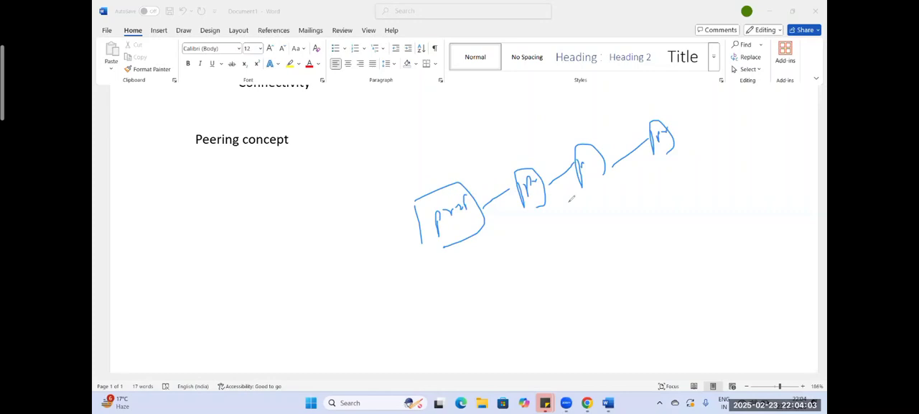
pyautogui.click(130, 252)
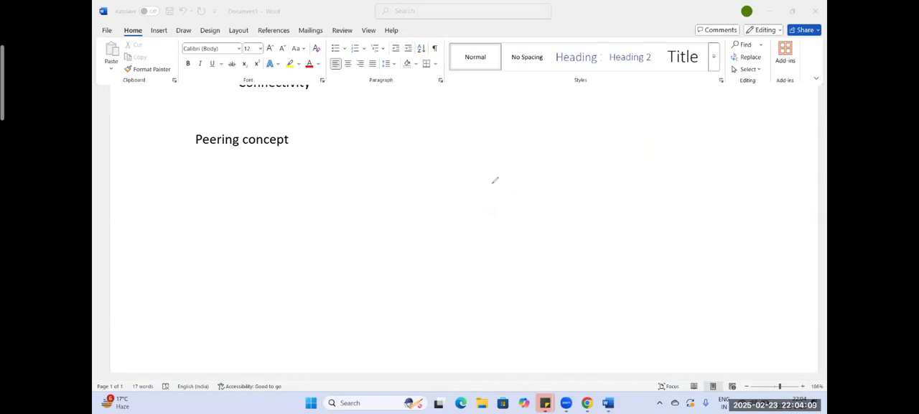
# Sketch a long box with six small ports along its lower edge and connect a device to each port
pyautogui.click(467, 188)
pyautogui.moveTo(467, 187)
pyautogui.mouseDown()
pyautogui.moveTo(468, 221)
pyautogui.moveTo(625, 161)
pyautogui.moveTo(472, 233)
pyautogui.moveTo(494, 238)
pyautogui.moveTo(635, 192)
pyautogui.mouseUp()
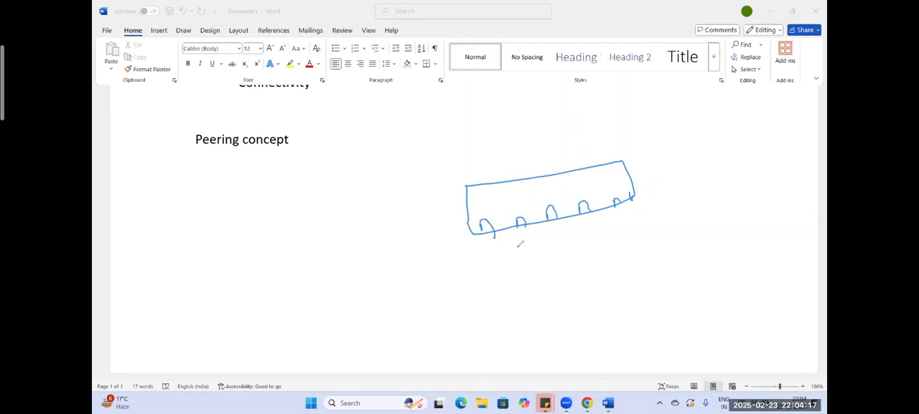
pyautogui.moveTo(491, 236); pyautogui.dragTo(491, 265)
pyautogui.moveTo(490, 263)
pyautogui.mouseDown()
pyautogui.moveTo(506, 260)
pyautogui.moveTo(502, 290)
pyautogui.moveTo(485, 267)
pyautogui.mouseUp()
pyautogui.moveTo(529, 228); pyautogui.dragTo(535, 248)
pyautogui.moveTo(558, 223); pyautogui.dragTo(573, 247)
pyautogui.moveTo(592, 215)
pyautogui.mouseDown()
pyautogui.moveTo(607, 234)
pyautogui.moveTo(603, 251)
pyautogui.mouseUp()
pyautogui.moveTo(620, 209); pyautogui.dragTo(629, 243)
pyautogui.moveTo(638, 204); pyautogui.dragTo(654, 244)
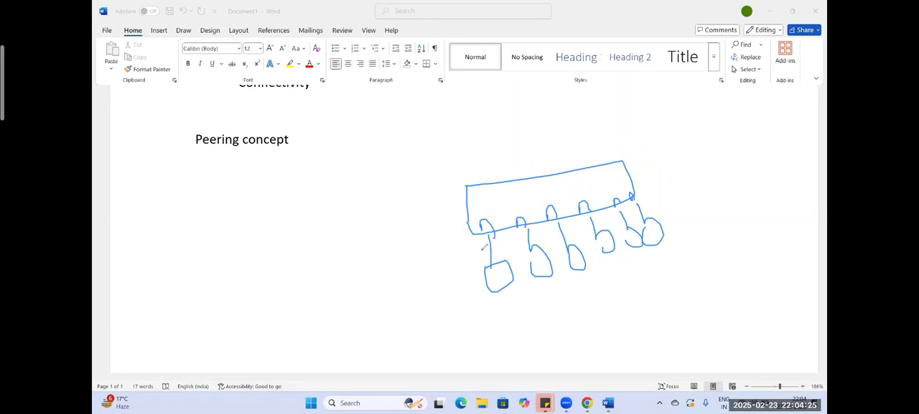
# Mark the devices and the long box in the port sketch, and clear the sketch
pyautogui.moveTo(487, 280); pyautogui.dragTo(649, 230)
pyautogui.click(631, 239)
pyautogui.moveTo(512, 289)
pyautogui.mouseDown()
pyautogui.moveTo(495, 294)
pyautogui.moveTo(540, 284)
pyautogui.mouseUp()
pyautogui.moveTo(533, 189)
pyautogui.mouseDown()
pyautogui.moveTo(546, 189)
pyautogui.moveTo(551, 176)
pyautogui.mouseUp()
pyautogui.click(130, 229)
# Sketch a chain of five linked boxes, write "VNET" above it, and underline and circle the word
pyautogui.moveTo(407, 219)
pyautogui.mouseDown()
pyautogui.moveTo(436, 235)
pyautogui.moveTo(539, 201)
pyautogui.moveTo(566, 209)
pyautogui.moveTo(593, 175)
pyautogui.moveTo(661, 168)
pyautogui.moveTo(653, 174)
pyautogui.mouseUp()
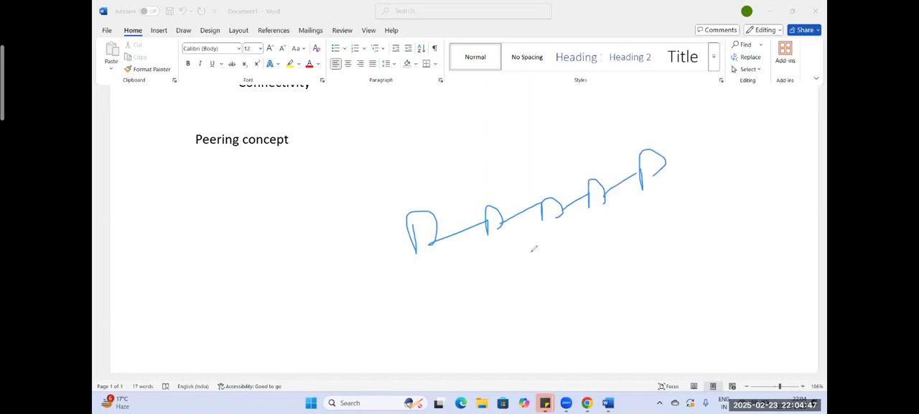
pyautogui.moveTo(445, 112)
pyautogui.mouseDown()
pyautogui.moveTo(467, 134)
pyautogui.moveTo(472, 113)
pyautogui.moveTo(502, 109)
pyautogui.moveTo(526, 121)
pyautogui.mouseUp()
pyautogui.moveTo(536, 92)
pyautogui.mouseDown()
pyautogui.moveTo(538, 111)
pyautogui.moveTo(544, 91)
pyautogui.mouseUp()
pyautogui.moveTo(510, 135); pyautogui.dragTo(484, 146)
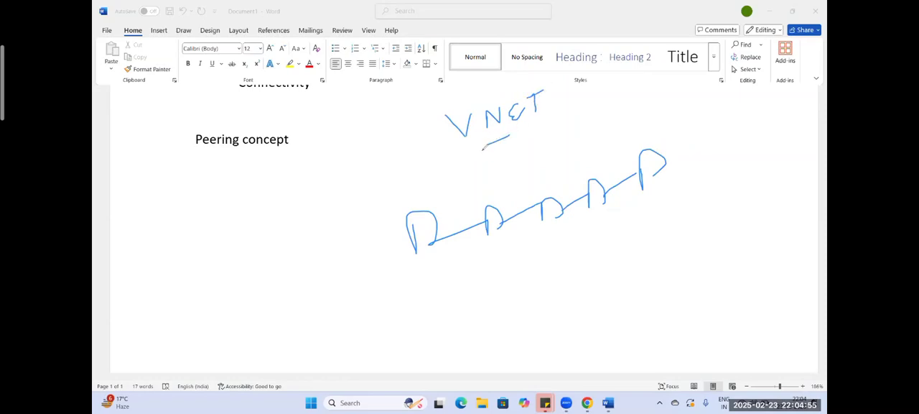
pyautogui.moveTo(463, 141); pyautogui.dragTo(466, 147)
pyautogui.moveTo(544, 108)
pyautogui.mouseDown()
pyautogui.moveTo(517, 82)
pyautogui.moveTo(444, 115)
pyautogui.moveTo(484, 142)
pyautogui.mouseUp()
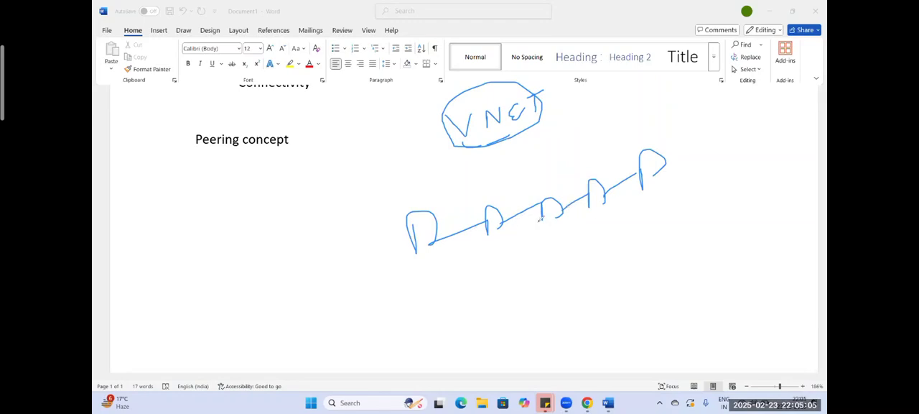
# Undo the latest annotation strokes on the VNET label and clear the remaining sketch
pyautogui.hotkey('ctrl', 'z')
pyautogui.hotkey('ctrl', 'z')
pyautogui.hotkey('ctrl', 'z')
pyautogui.hotkey('ctrl', 'z')
pyautogui.hotkey('ctrl', 'z')
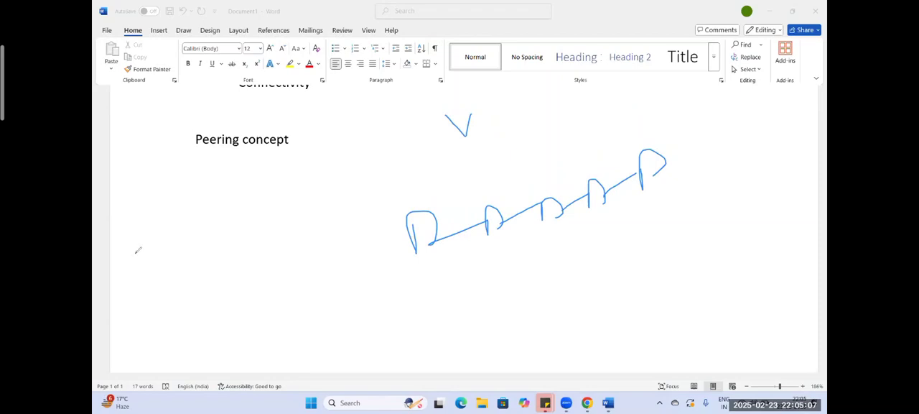
pyautogui.click(136, 257)
# Write "Vnet" freehand in the empty area and underline it
pyautogui.moveTo(513, 178)
pyautogui.mouseDown()
pyautogui.moveTo(490, 149)
pyautogui.moveTo(535, 163)
pyautogui.moveTo(536, 152)
pyautogui.moveTo(548, 162)
pyautogui.mouseUp()
pyautogui.moveTo(552, 150); pyautogui.dragTo(559, 166)
pyautogui.moveTo(548, 155); pyautogui.dragTo(562, 152)
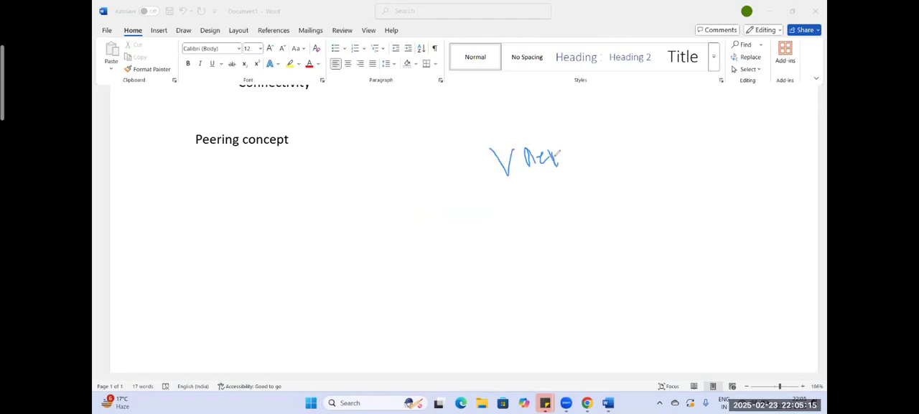
pyautogui.moveTo(517, 189); pyautogui.dragTo(572, 167)
# Sketch four separate boxes below the handwritten Vnet label and connect each one to the label
pyautogui.moveTo(501, 244)
pyautogui.mouseDown()
pyautogui.moveTo(507, 294)
pyautogui.moveTo(519, 285)
pyautogui.mouseUp()
pyautogui.moveTo(585, 230); pyautogui.dragTo(591, 262)
pyautogui.moveTo(662, 200); pyautogui.dragTo(665, 243)
pyautogui.moveTo(663, 200); pyautogui.dragTo(668, 237)
pyautogui.moveTo(729, 183); pyautogui.dragTo(732, 219)
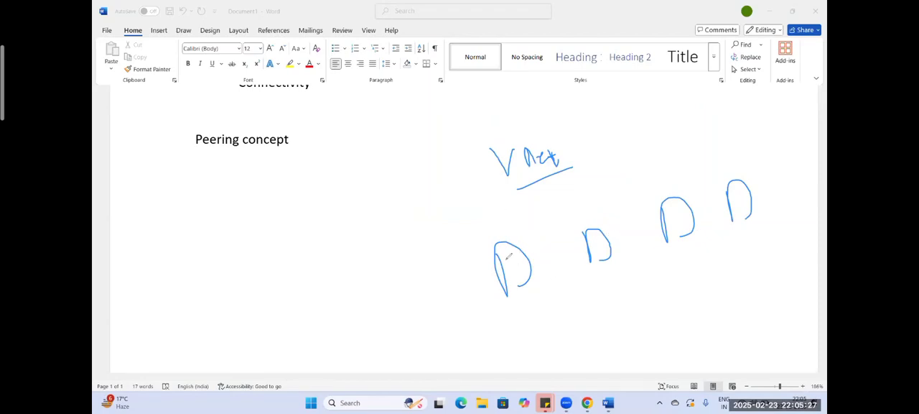
pyautogui.moveTo(514, 251)
pyautogui.mouseDown()
pyautogui.moveTo(528, 183)
pyautogui.moveTo(609, 242)
pyautogui.mouseUp()
pyautogui.moveTo(563, 177); pyautogui.dragTo(672, 215)
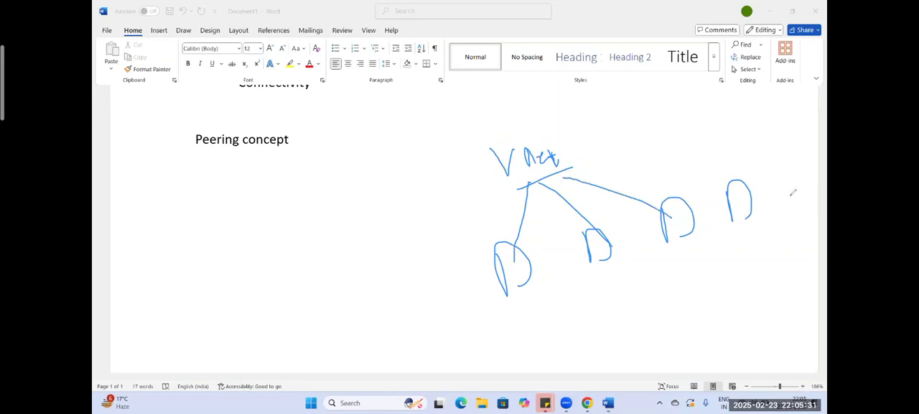
pyautogui.moveTo(756, 204)
pyautogui.mouseDown()
pyautogui.moveTo(618, 162)
pyautogui.moveTo(558, 162)
pyautogui.mouseUp()
# Put a tick mark on each of the four boxes, and write "DHCP" with an underline above the Vnet label
pyautogui.moveTo(501, 267); pyautogui.dragTo(528, 263)
pyautogui.moveTo(600, 250)
pyautogui.mouseDown()
pyautogui.moveTo(629, 229)
pyautogui.moveTo(692, 219)
pyautogui.moveTo(744, 197)
pyautogui.mouseUp()
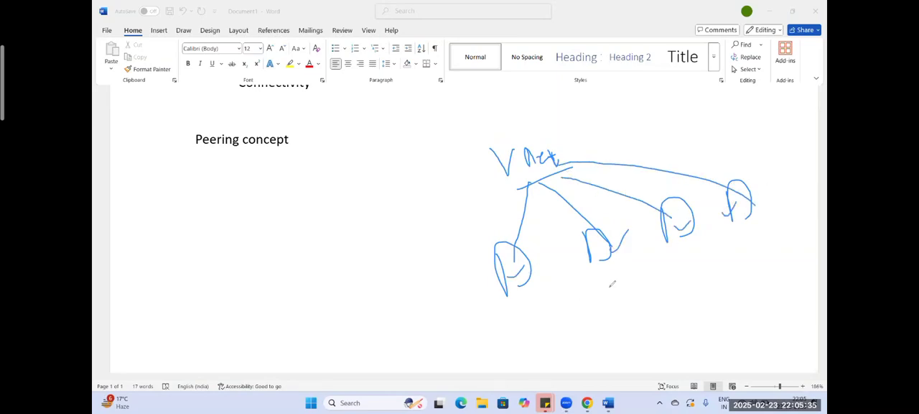
pyautogui.moveTo(593, 112)
pyautogui.mouseDown()
pyautogui.moveTo(593, 135)
pyautogui.moveTo(656, 128)
pyautogui.mouseUp()
pyautogui.moveTo(666, 102); pyautogui.dragTo(667, 127)
pyautogui.moveTo(666, 99); pyautogui.dragTo(667, 113)
pyautogui.moveTo(627, 144); pyautogui.dragTo(668, 134)
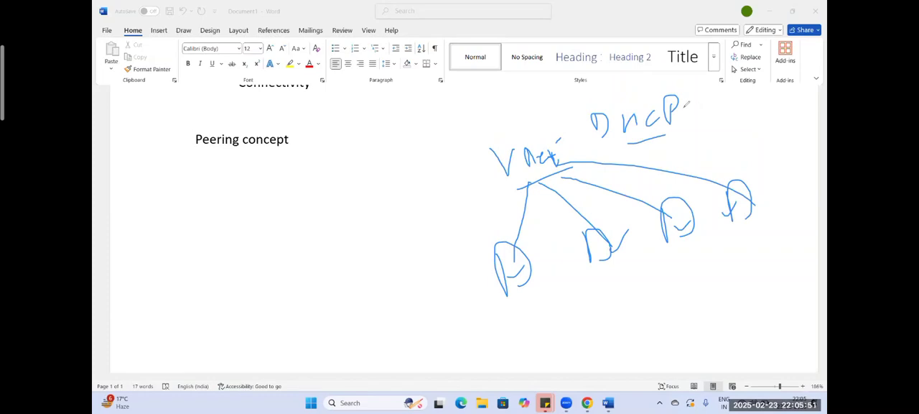
# Add emphasis marks beside DHCP, circle the Vnet label, and clear all annotations
pyautogui.moveTo(569, 114); pyautogui.dragTo(587, 109)
pyautogui.moveTo(709, 107)
pyautogui.mouseDown()
pyautogui.moveTo(679, 103)
pyautogui.moveTo(687, 122)
pyautogui.moveTo(675, 125)
pyautogui.mouseUp()
pyautogui.moveTo(534, 127)
pyautogui.mouseDown()
pyautogui.moveTo(507, 133)
pyautogui.moveTo(567, 185)
pyautogui.moveTo(568, 129)
pyautogui.mouseUp()
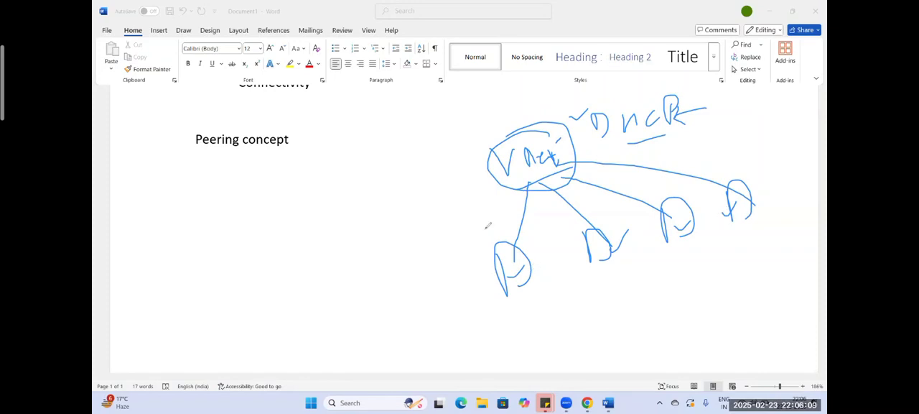
pyautogui.moveTo(462, 182); pyautogui.dragTo(490, 165)
pyautogui.click(92, 272)
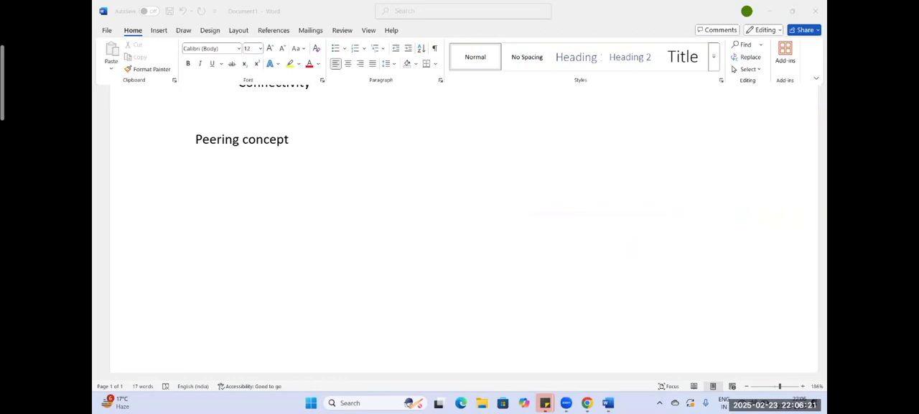
# Switch to File Explorer and open the Azure Notes folder on Data Disk (F:)
pyautogui.press('super+e')
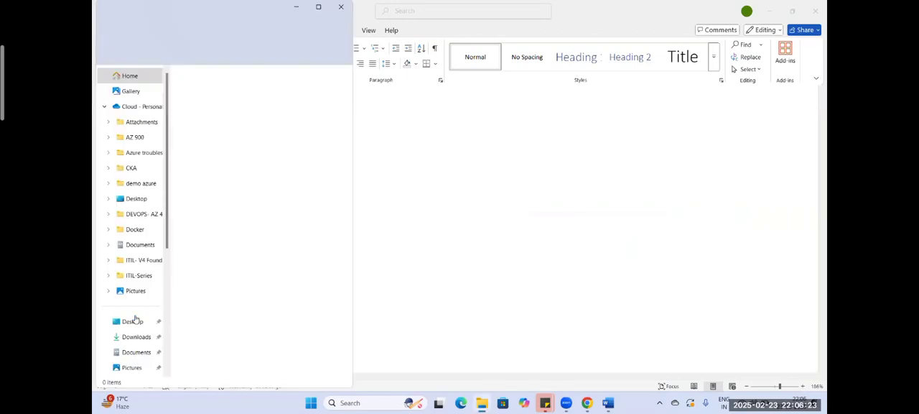
pyautogui.click(129, 287)
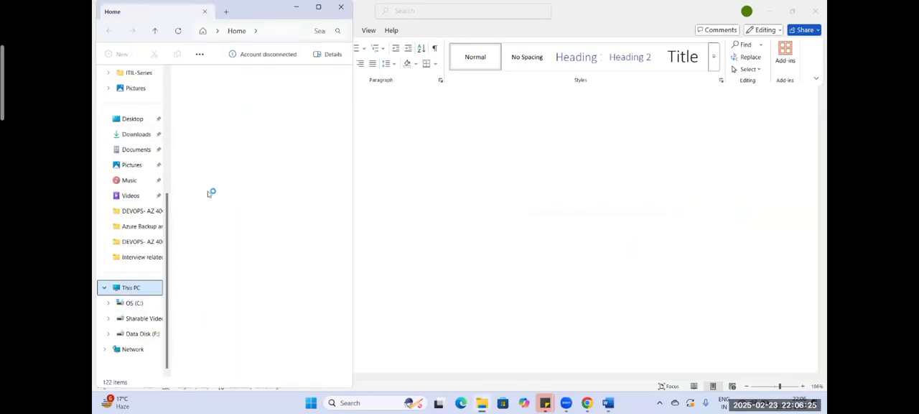
pyautogui.doubleClick(232, 147)
pyautogui.click(232, 102)
pyautogui.doubleClick(231, 102)
pyautogui.doubleClick(215, 86)
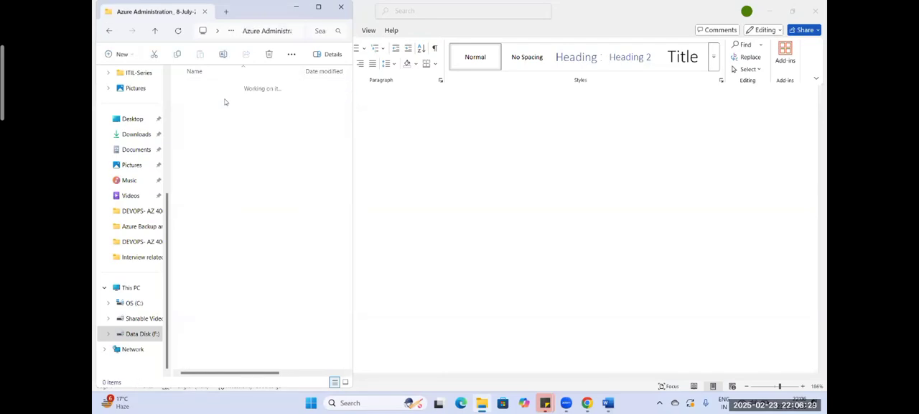
# Open the Azure Networking folder and its "Azure networking" document in Word
pyautogui.click(227, 188)
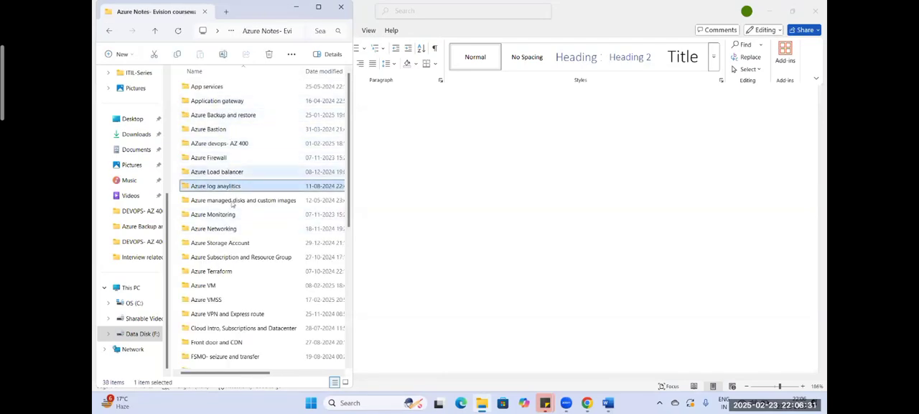
pyautogui.click(229, 300)
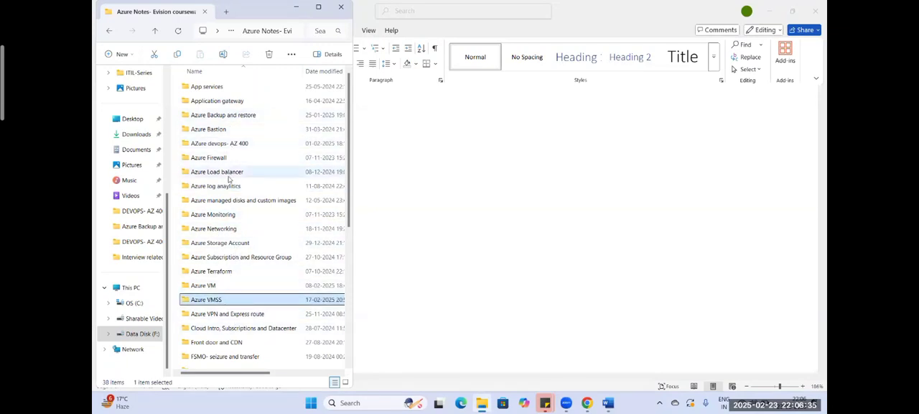
pyautogui.doubleClick(222, 230)
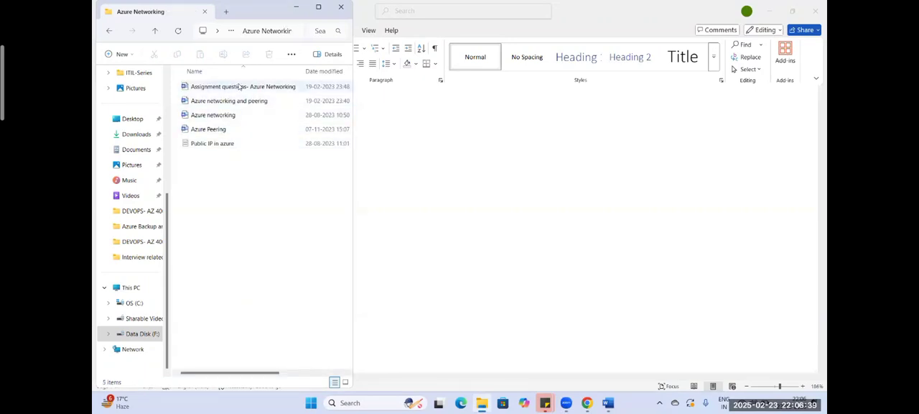
pyautogui.click(231, 117)
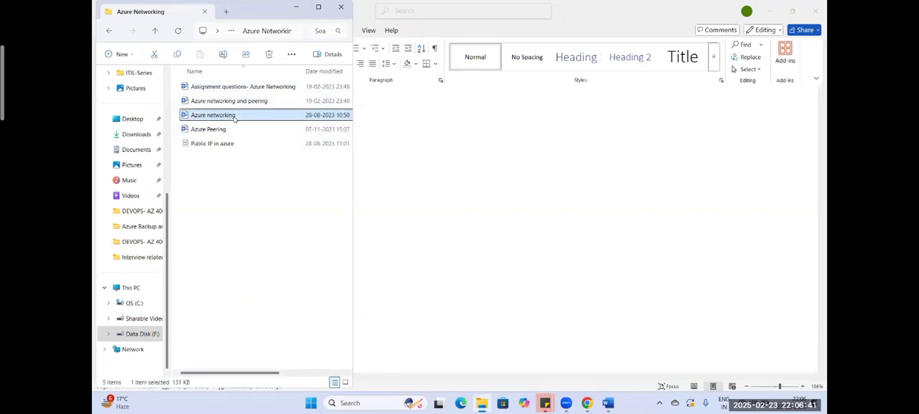
pyautogui.click(578, 55)
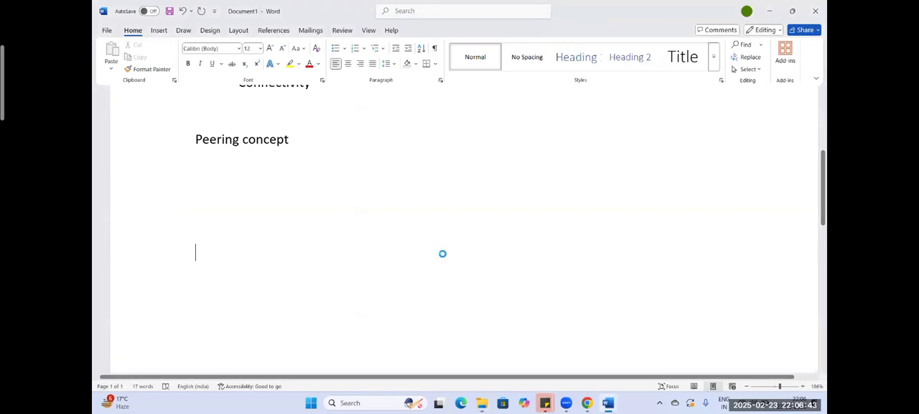
# Zoom the document out to 91% to show the Subnet diagram, and circle its VNet icon
pyautogui.moveTo(195, 154); pyautogui.dragTo(365, 154)
pyautogui.scroll(-5, 429, 213)
pyautogui.scroll(-2, 429, 213)
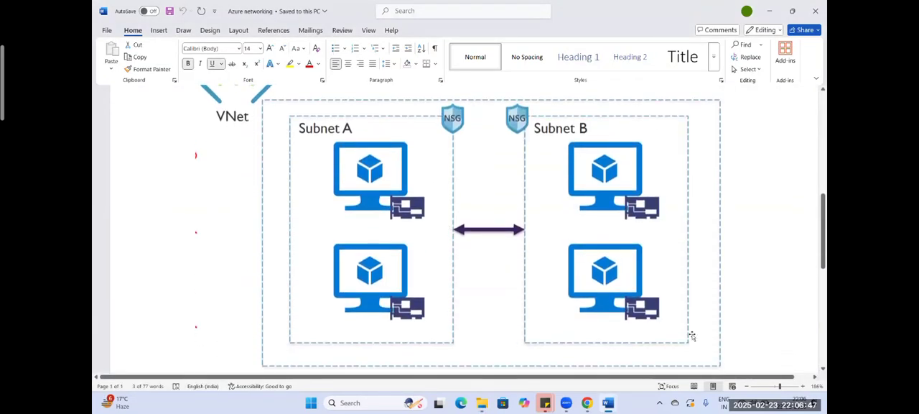
pyautogui.click(774, 387)
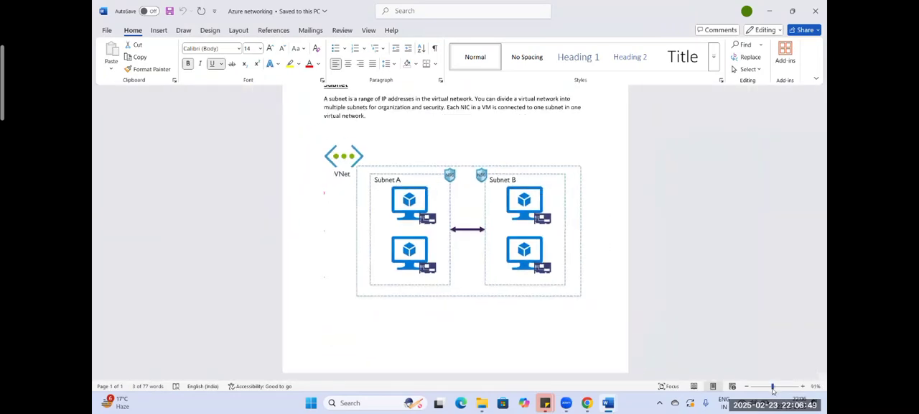
pyautogui.scroll(-3, 580, 333)
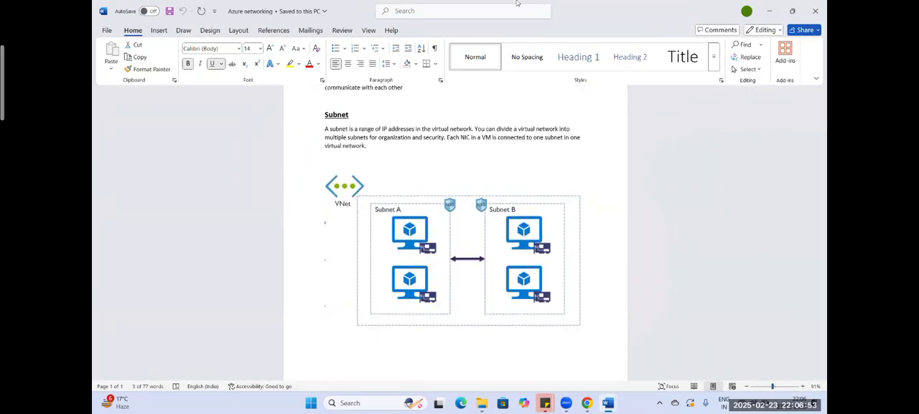
pyautogui.moveTo(302, 201)
pyautogui.mouseDown()
pyautogui.moveTo(316, 187)
pyautogui.moveTo(390, 177)
pyautogui.moveTo(321, 175)
pyautogui.mouseUp()
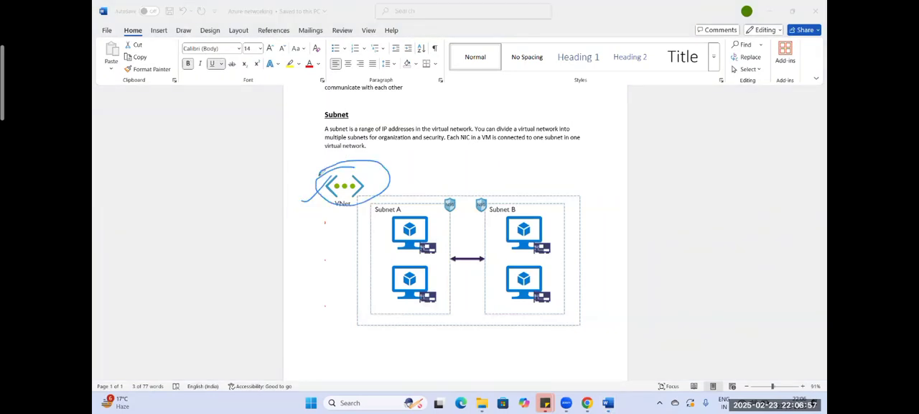
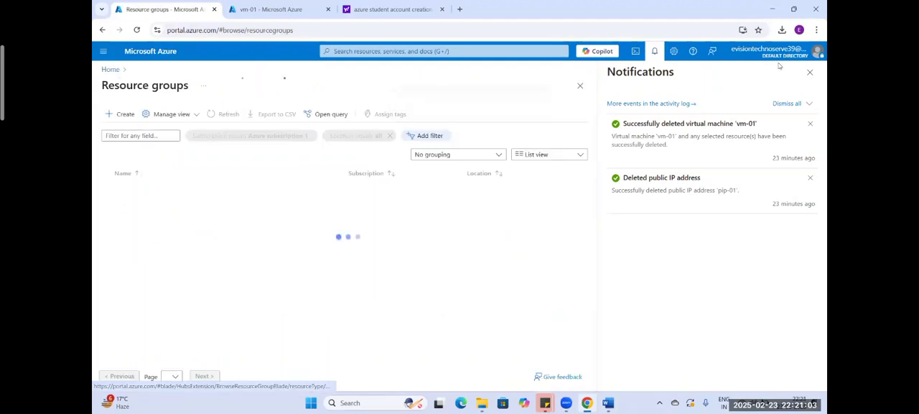
# Open the pop resource group and delete its network security group vm-01-nsg
pyautogui.click(134, 210)
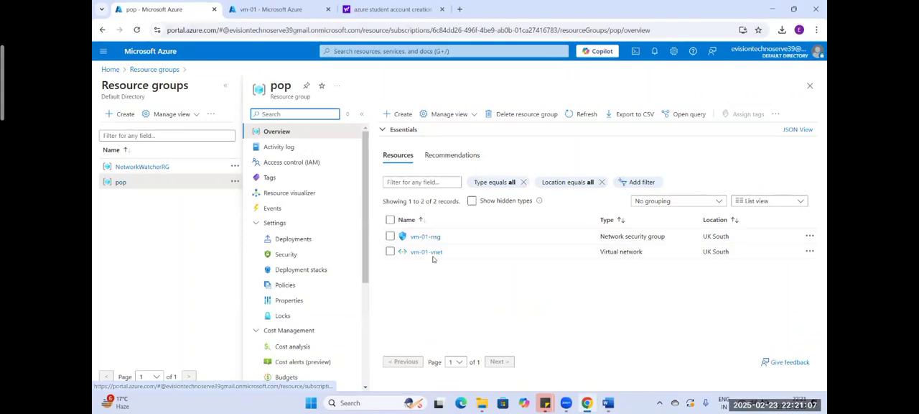
pyautogui.click(420, 237)
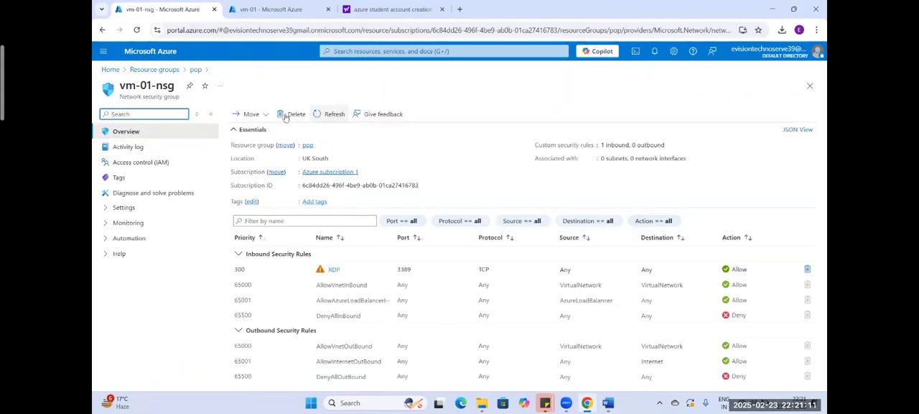
pyautogui.click(286, 117)
pyautogui.click(243, 168)
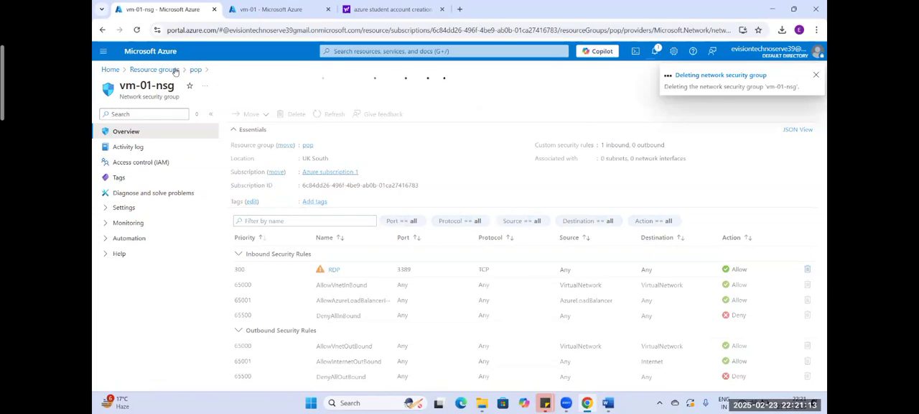
# Return to the pop resource group and delete its virtual network vm-01-vnet
pyautogui.click(175, 72)
pyautogui.click(132, 207)
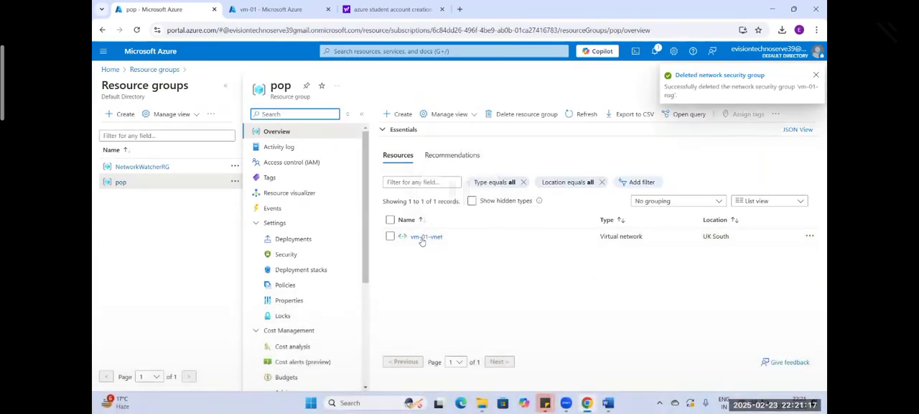
pyautogui.click(424, 237)
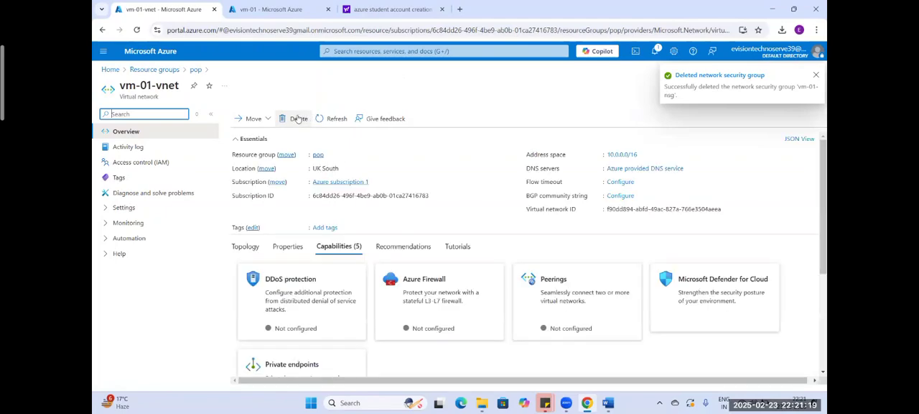
pyautogui.click(299, 118)
pyautogui.click(531, 277)
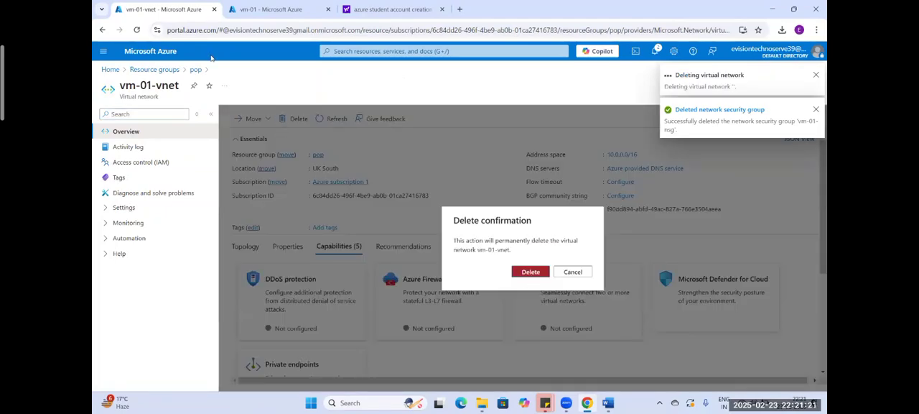
# Reopen the pop resource group, review the deletion notifications, and refresh the resource list to check for remaining resources
pyautogui.click(175, 54)
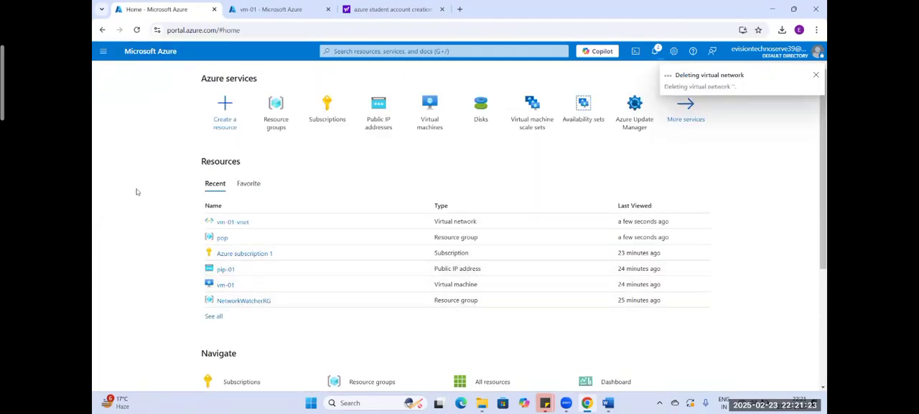
pyautogui.click(278, 126)
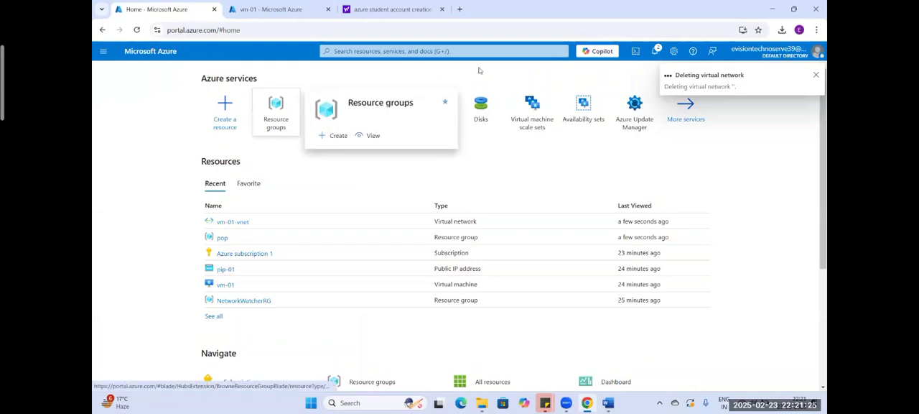
pyautogui.click(277, 129)
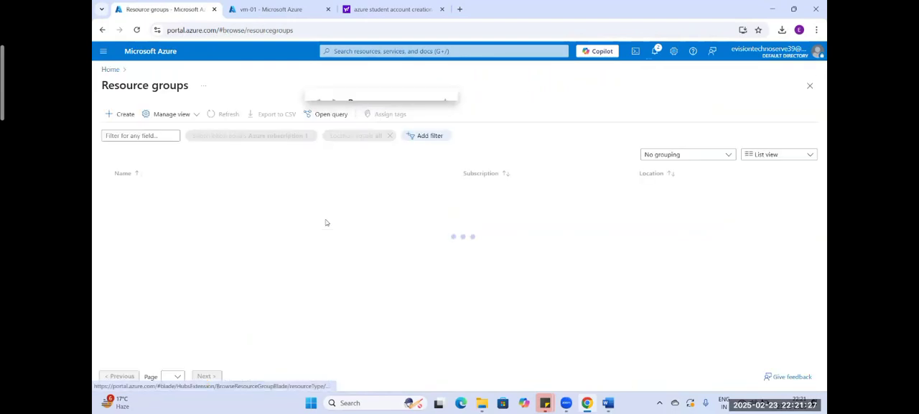
pyautogui.click(135, 206)
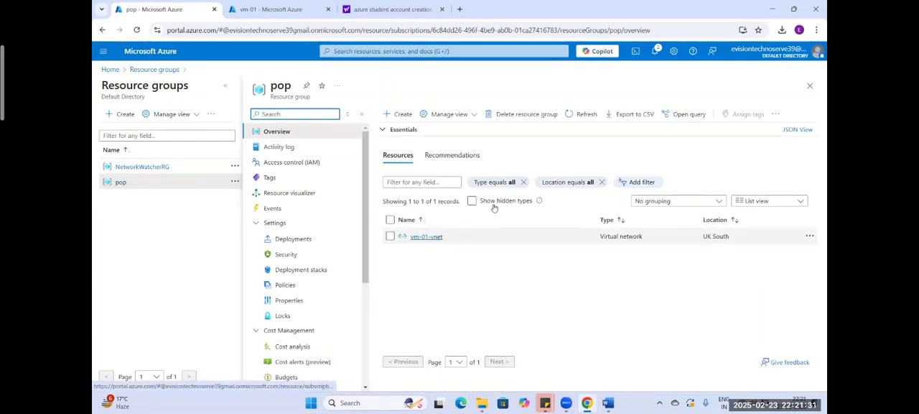
pyautogui.click(654, 51)
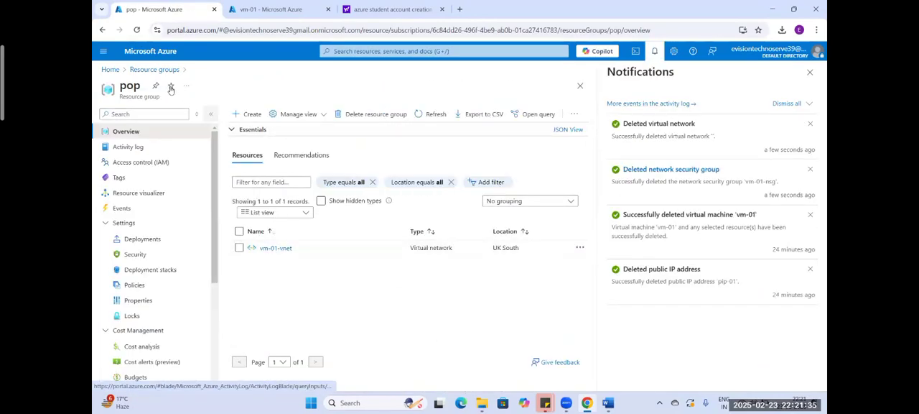
pyautogui.click(159, 55)
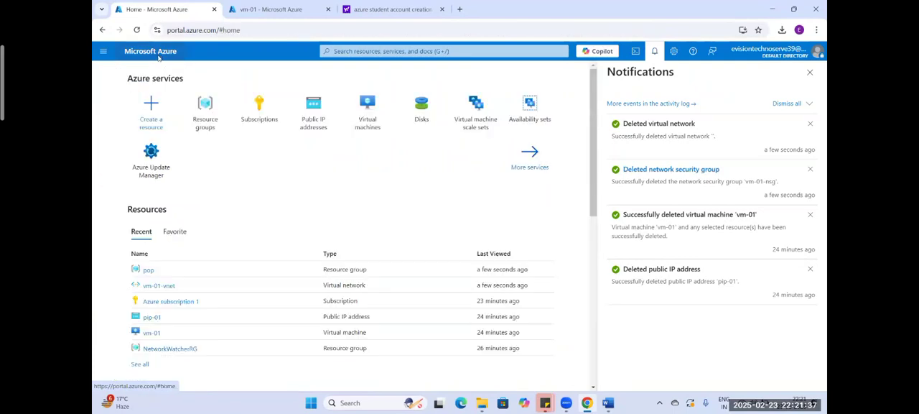
pyautogui.click(205, 111)
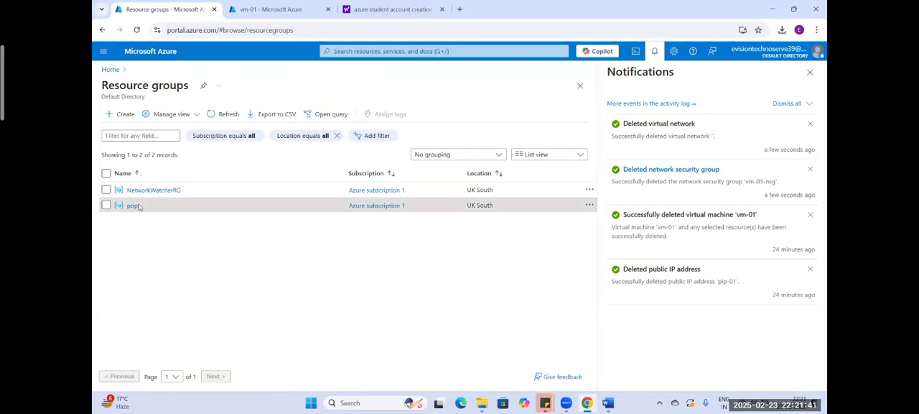
pyautogui.click(137, 206)
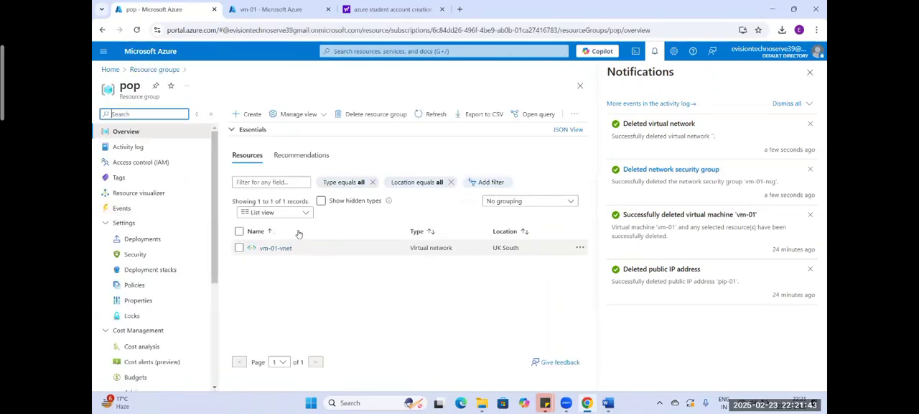
pyautogui.click(438, 117)
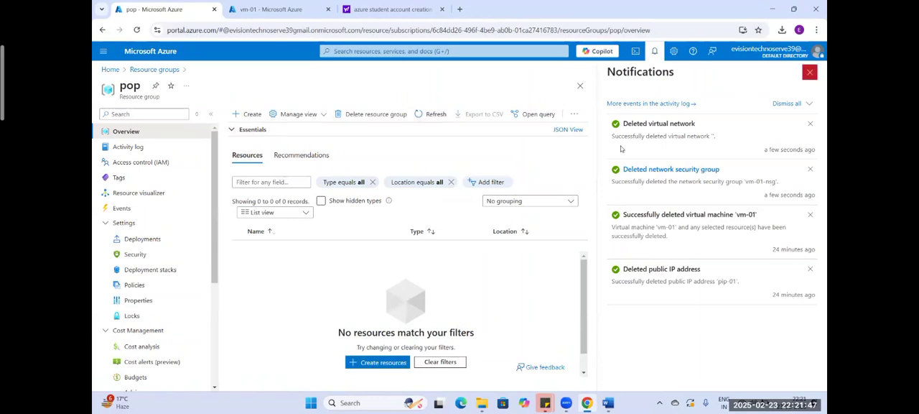
pyautogui.doubleClick(280, 86)
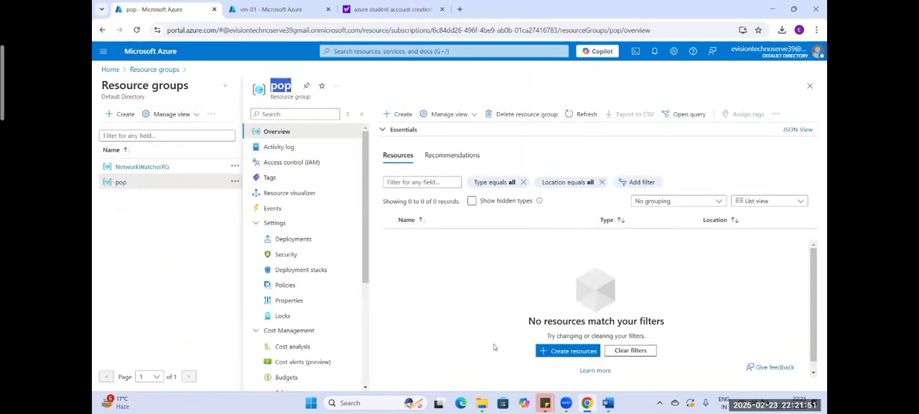
# Return to the portal home page, handwrite an underlined "VNET" on the screen, and clear the annotation
pyautogui.click(165, 52)
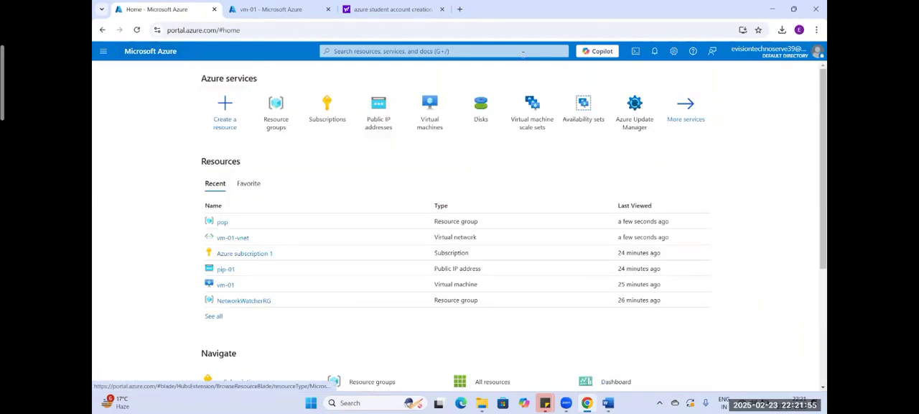
pyautogui.moveTo(535, 151)
pyautogui.mouseDown()
pyautogui.moveTo(614, 149)
pyautogui.moveTo(626, 139)
pyautogui.moveTo(624, 153)
pyautogui.mouseUp()
pyautogui.moveTo(603, 168); pyautogui.dragTo(634, 161)
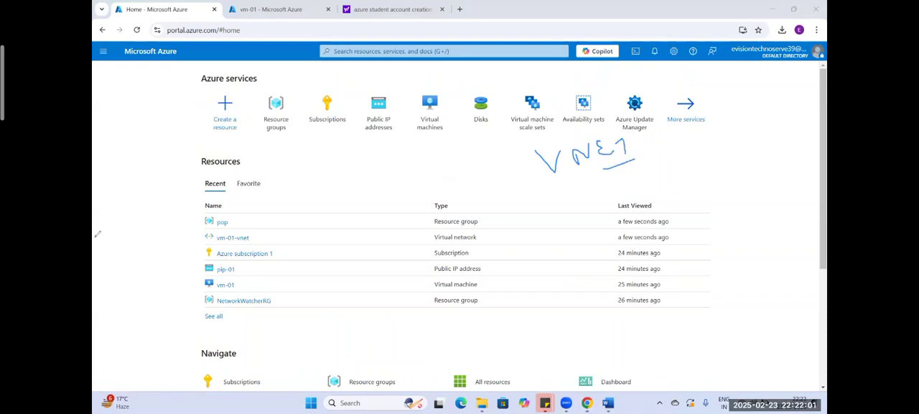
pyautogui.click(153, 304)
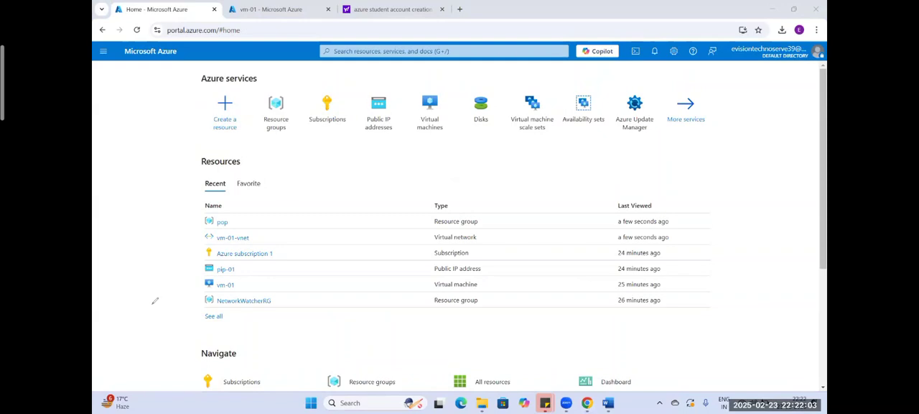
# Start creating a virtual machine and view its disk settings and networking settings
pyautogui.click(428, 115)
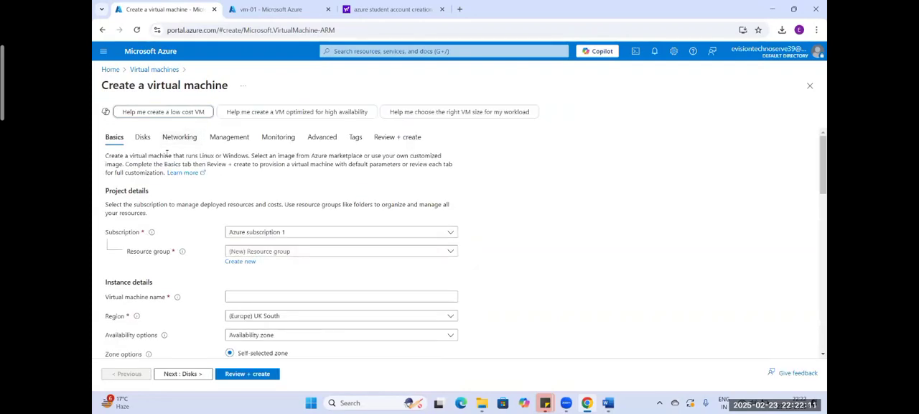
pyautogui.click(142, 137)
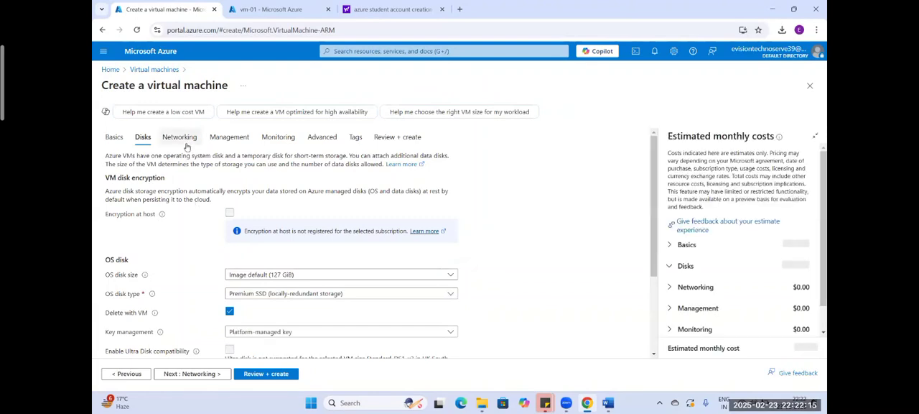
pyautogui.click(179, 137)
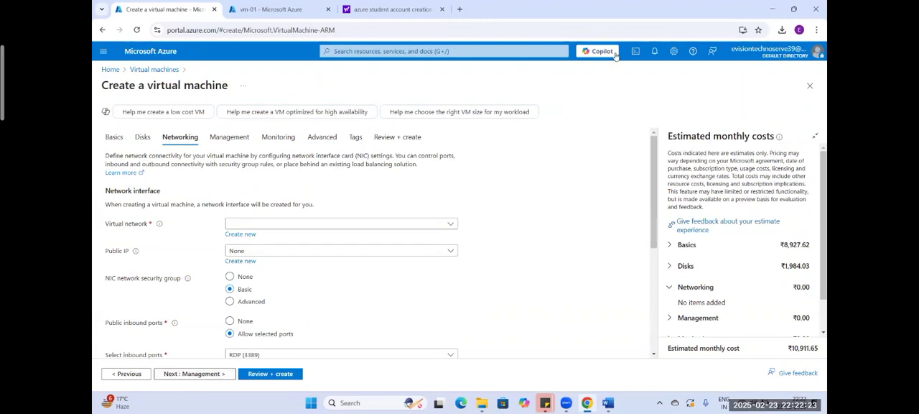
# Circle the Network interface heading, underline the Virtual network label, and mark its empty field with a box and arrows
pyautogui.moveTo(158, 188)
pyautogui.mouseDown()
pyautogui.moveTo(177, 183)
pyautogui.moveTo(143, 178)
pyautogui.moveTo(122, 197)
pyautogui.moveTo(155, 199)
pyautogui.mouseUp()
pyautogui.moveTo(144, 230)
pyautogui.mouseDown()
pyautogui.moveTo(177, 229)
pyautogui.moveTo(157, 230)
pyautogui.mouseUp()
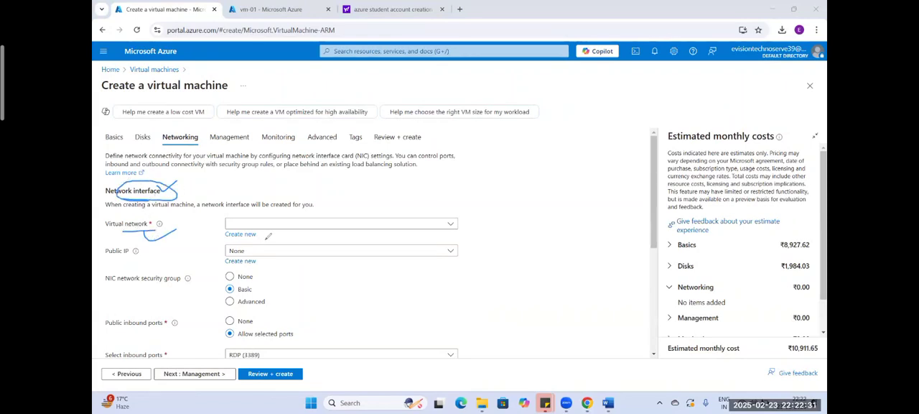
pyautogui.moveTo(241, 216)
pyautogui.mouseDown()
pyautogui.moveTo(290, 224)
pyautogui.moveTo(213, 234)
pyautogui.moveTo(260, 210)
pyautogui.moveTo(284, 219)
pyautogui.moveTo(280, 225)
pyautogui.mouseUp()
pyautogui.moveTo(331, 223); pyautogui.dragTo(293, 225)
pyautogui.moveTo(301, 219); pyautogui.dragTo(300, 230)
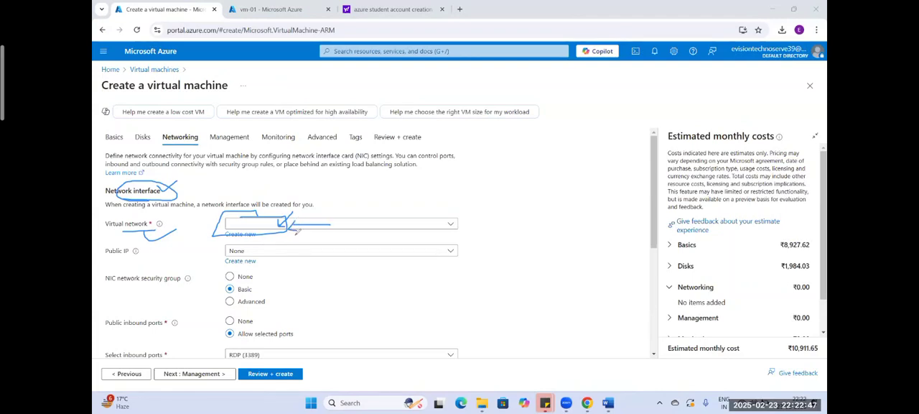
# Mark the Public IP label and its None setting, clear all annotations, and highlight the Virtual network label
pyautogui.moveTo(231, 223); pyautogui.dragTo(254, 219)
pyautogui.moveTo(137, 245)
pyautogui.mouseDown()
pyautogui.moveTo(121, 257)
pyautogui.moveTo(152, 251)
pyautogui.mouseUp()
pyautogui.moveTo(186, 253); pyautogui.dragTo(231, 252)
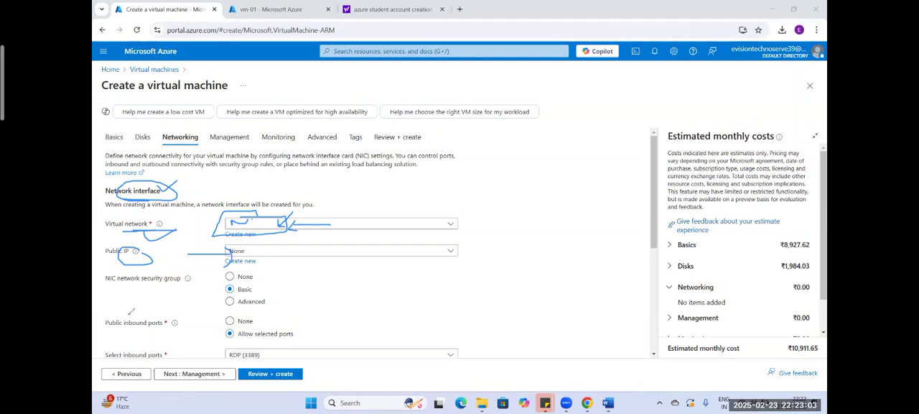
pyautogui.press('Escape')
pyautogui.moveTo(105, 224); pyautogui.dragTo(148, 225)
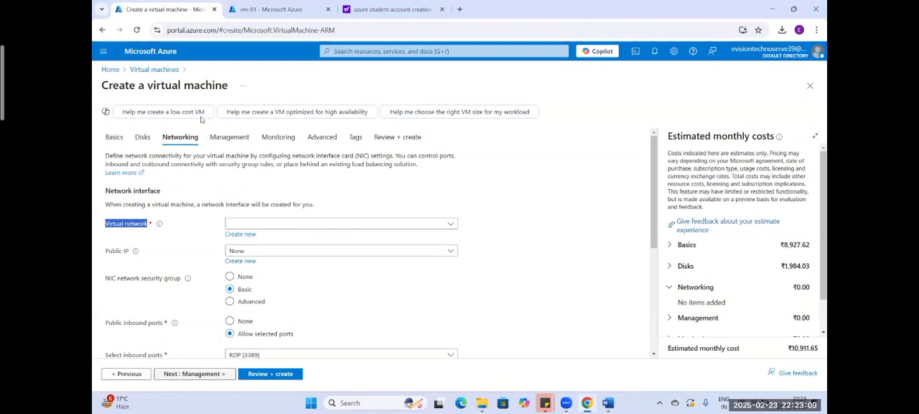
# Leave the virtual machine form, view the Virtual machines list, and return to the portal home page
pyautogui.click(153, 57)
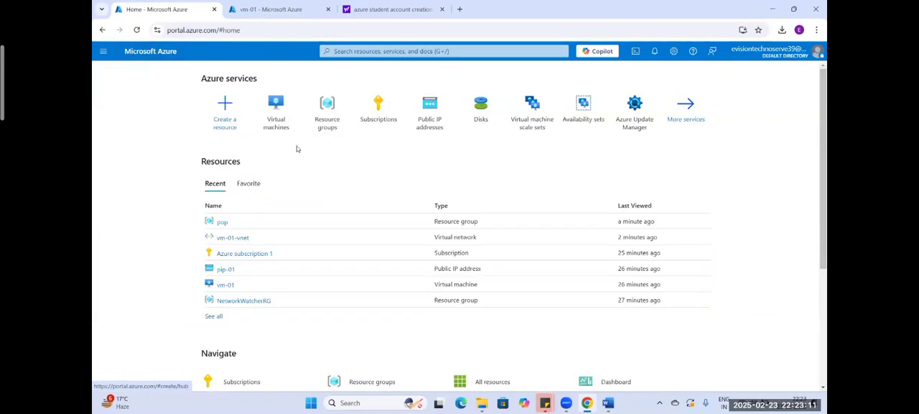
pyautogui.click(278, 134)
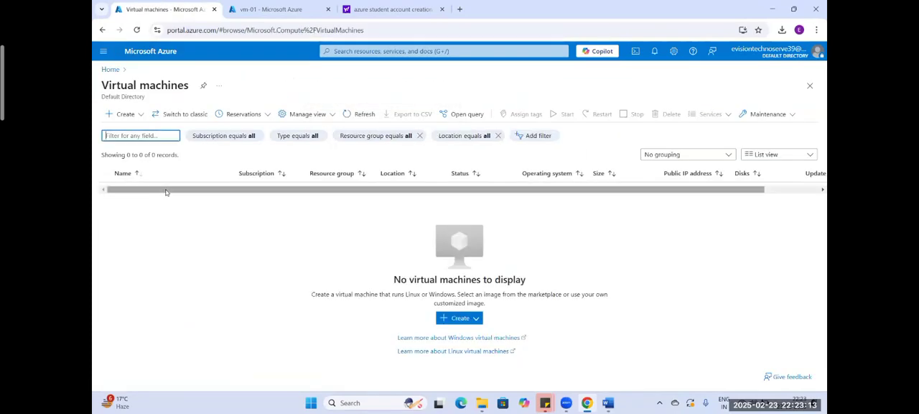
pyautogui.click(147, 52)
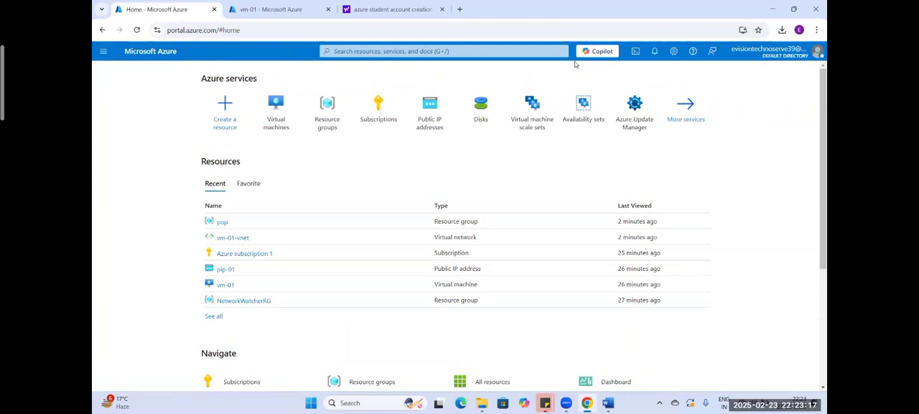
# Handwrite an underlined "Physical" and sketch a box containing an underlined "D/C" beside it
pyautogui.moveTo(550, 175)
pyautogui.mouseDown()
pyautogui.moveTo(547, 159)
pyautogui.moveTo(547, 175)
pyautogui.mouseUp()
pyautogui.moveTo(557, 136)
pyautogui.mouseDown()
pyautogui.moveTo(574, 155)
pyautogui.moveTo(589, 140)
pyautogui.moveTo(622, 142)
pyautogui.moveTo(623, 124)
pyautogui.mouseUp()
pyautogui.moveTo(616, 159); pyautogui.dragTo(643, 140)
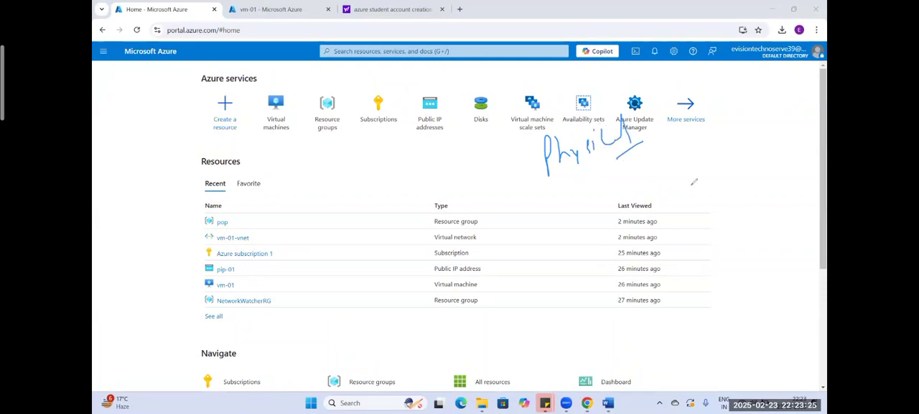
pyautogui.moveTo(688, 160); pyautogui.dragTo(696, 222)
pyautogui.moveTo(676, 145)
pyautogui.mouseDown()
pyautogui.moveTo(753, 132)
pyautogui.moveTo(707, 246)
pyautogui.moveTo(693, 213)
pyautogui.mouseUp()
pyautogui.moveTo(698, 167); pyautogui.dragTo(700, 183)
pyautogui.moveTo(731, 160)
pyautogui.mouseDown()
pyautogui.moveTo(732, 188)
pyautogui.moveTo(752, 182)
pyautogui.mouseUp()
pyautogui.moveTo(755, 190); pyautogui.dragTo(726, 193)
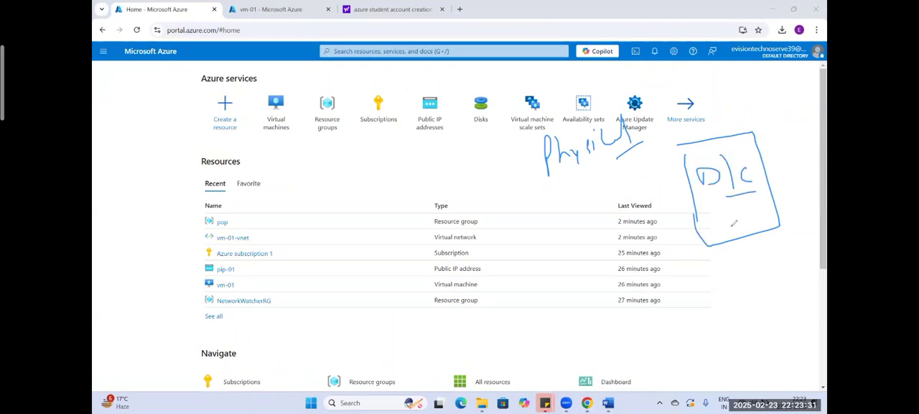
# Draw three upward arrows below the D/C box and clear all annotations
pyautogui.moveTo(716, 303)
pyautogui.mouseDown()
pyautogui.moveTo(729, 274)
pyautogui.moveTo(738, 288)
pyautogui.moveTo(761, 274)
pyautogui.moveTo(769, 288)
pyautogui.mouseUp()
pyautogui.moveTo(667, 307)
pyautogui.mouseDown()
pyautogui.moveTo(684, 275)
pyautogui.moveTo(692, 285)
pyautogui.mouseUp()
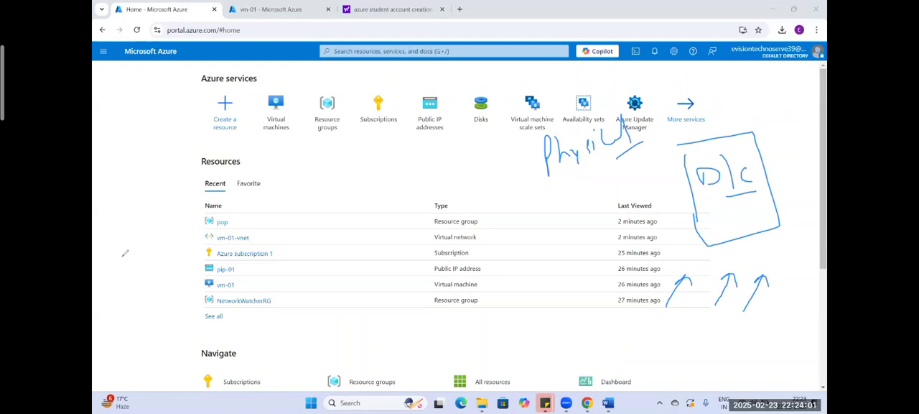
pyautogui.click(550, 8)
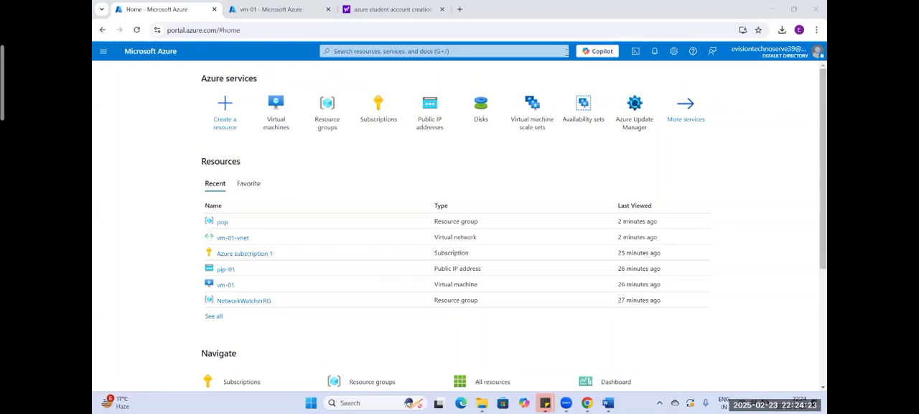
# Search the portal for "virtual net" and open the Virtual networks service
pyautogui.click(566, 51)
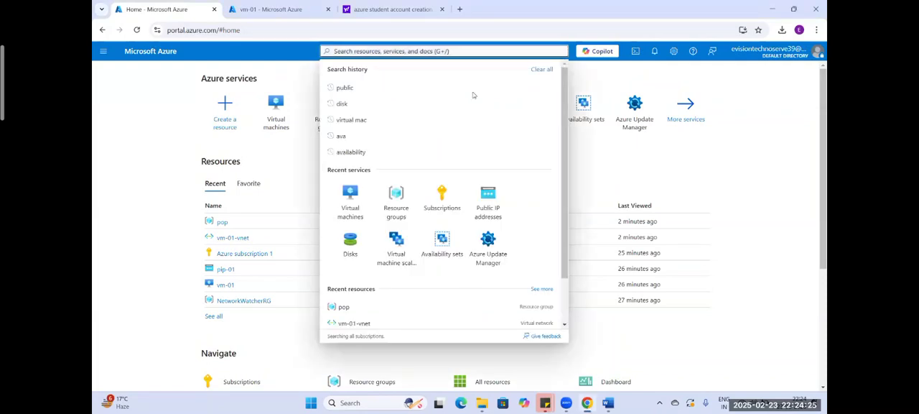
pyautogui.write('vir')
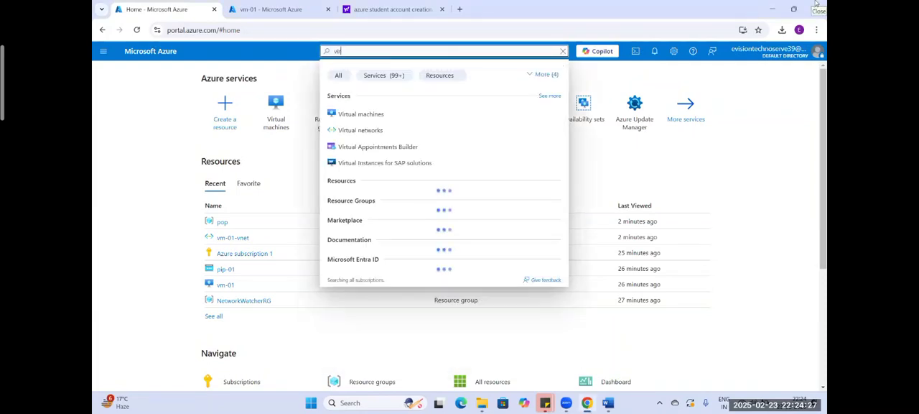
pyautogui.write('tual net')
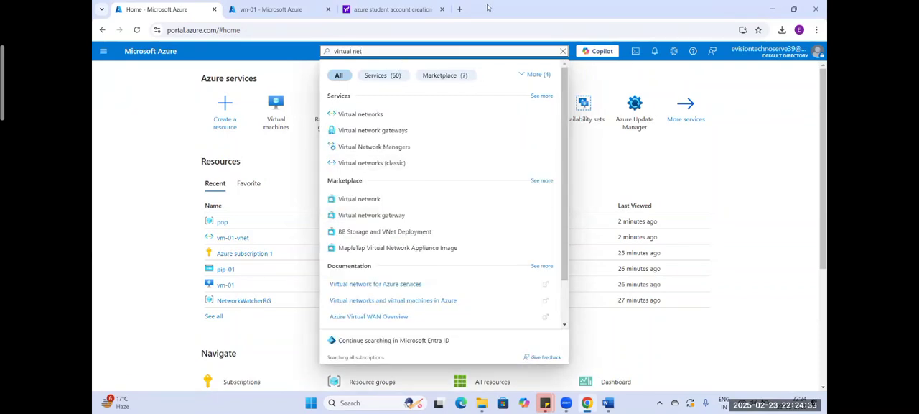
pyautogui.click(393, 116)
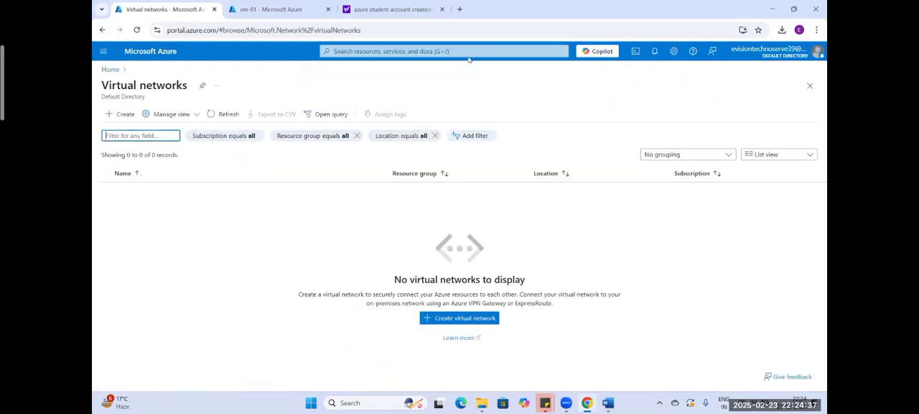
# Highlight the empty-list message and the explanation beneath it on the Virtual networks page
pyautogui.moveTo(394, 275); pyautogui.dragTo(545, 286)
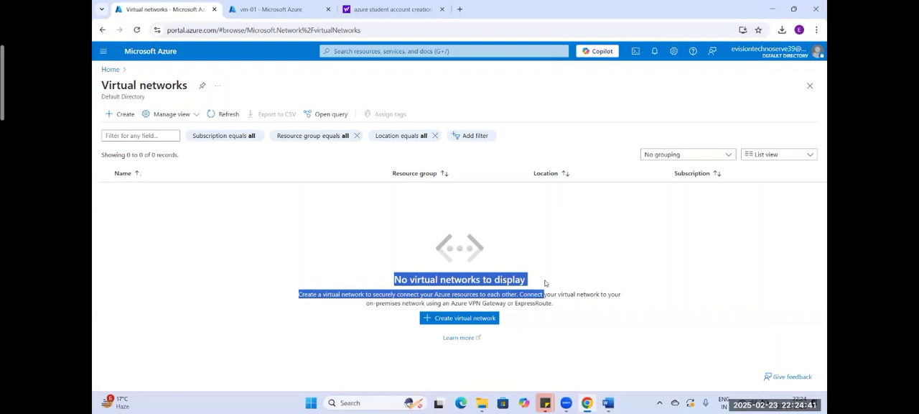
pyautogui.click(545, 284)
pyautogui.moveTo(328, 294); pyautogui.dragTo(521, 295)
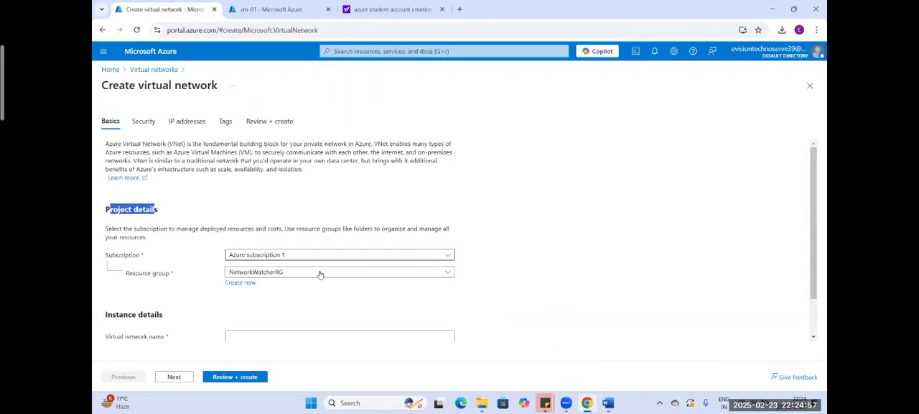
# Assign the new virtual network to the resource group pop and name it vnet-01
pyautogui.click(321, 274)
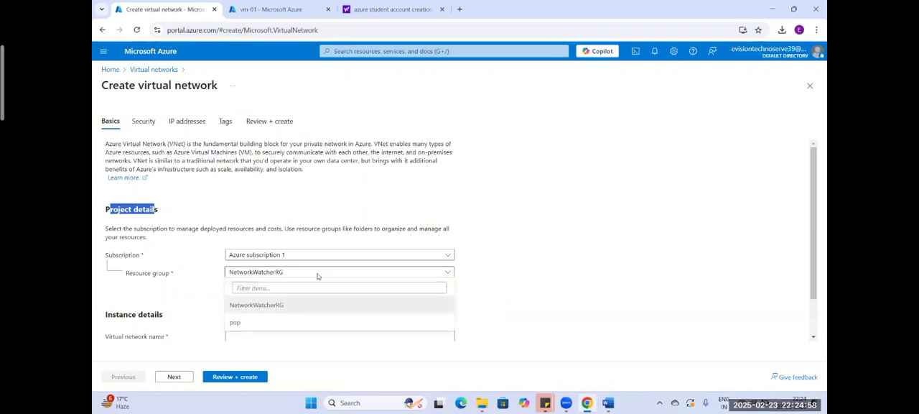
pyautogui.click(239, 325)
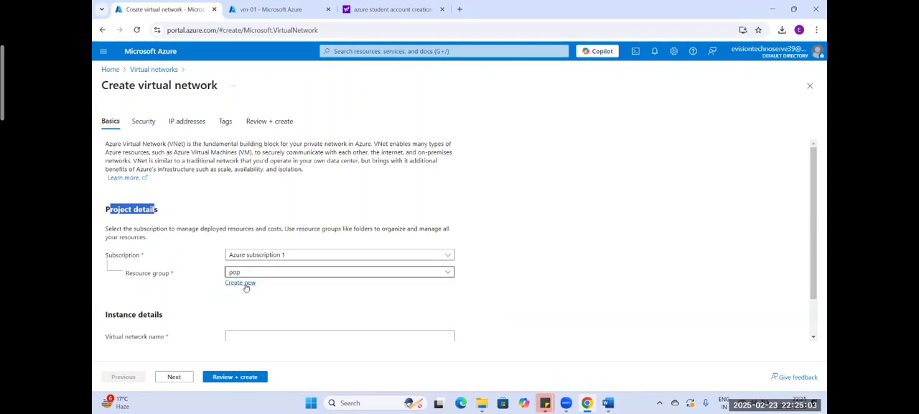
pyautogui.scroll(-1, 246, 288)
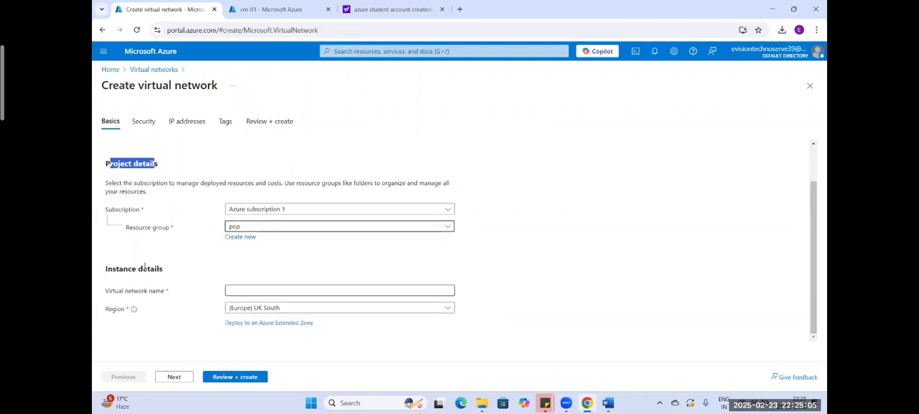
pyautogui.moveTo(116, 268); pyautogui.dragTo(163, 294)
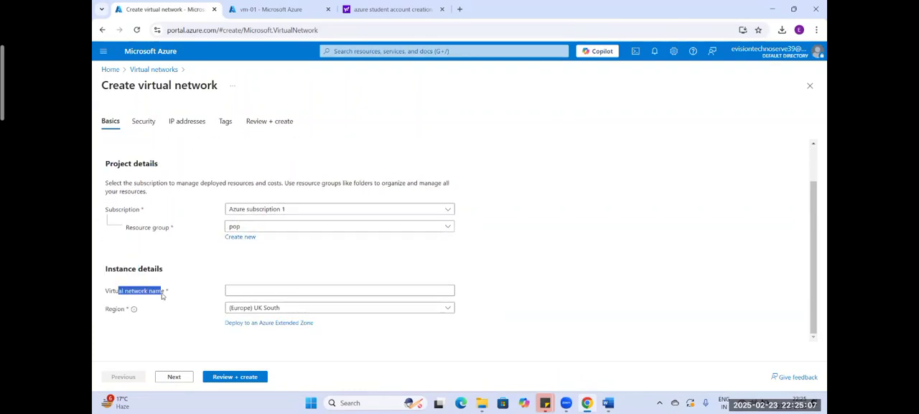
pyautogui.moveTo(119, 86); pyautogui.dragTo(231, 88)
pyautogui.click(242, 287)
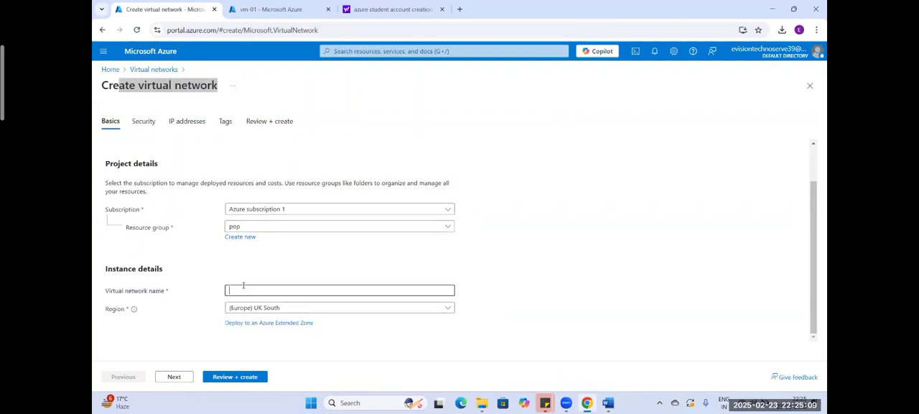
pyautogui.write('vnet-01')
# Highlight the name, region and page title text, choose (Europe) UK South as the region, and continue to the security settings
pyautogui.moveTo(117, 294); pyautogui.dragTo(173, 294)
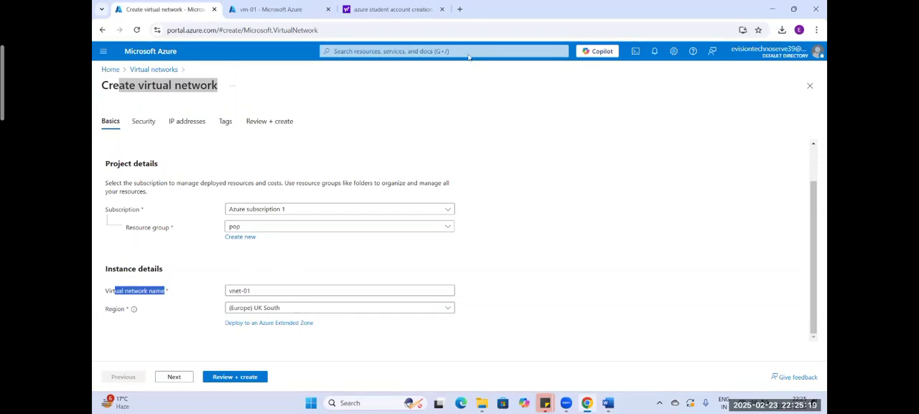
pyautogui.moveTo(107, 311); pyautogui.dragTo(130, 313)
pyautogui.click(132, 91)
pyautogui.moveTo(132, 91); pyautogui.dragTo(220, 92)
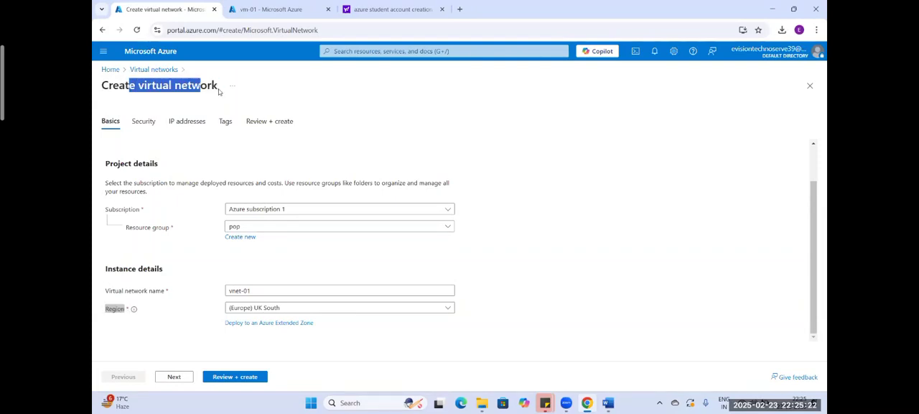
pyautogui.click(285, 310)
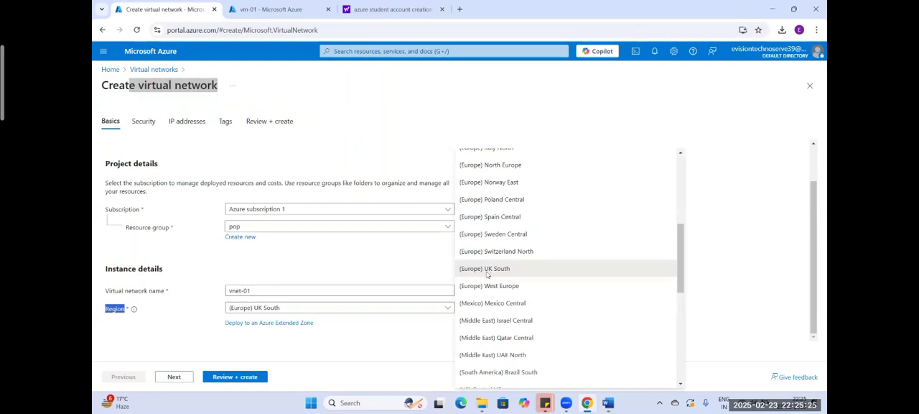
pyautogui.click(486, 270)
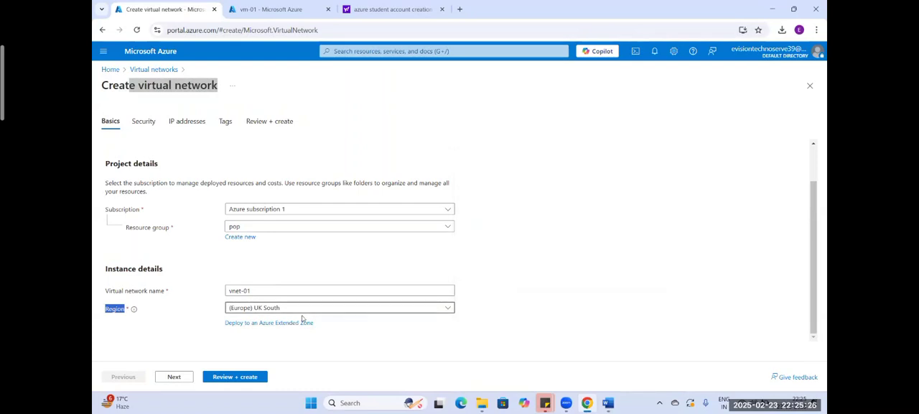
pyautogui.click(174, 377)
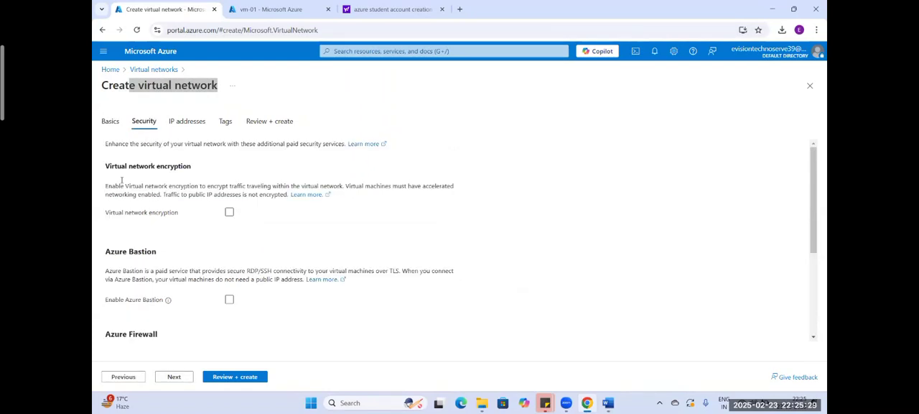
# Look through the security options, highlighting the Virtual network encryption and Azure Bastion headings
pyautogui.moveTo(156, 169); pyautogui.dragTo(115, 166)
pyautogui.moveTo(153, 252); pyautogui.dragTo(107, 251)
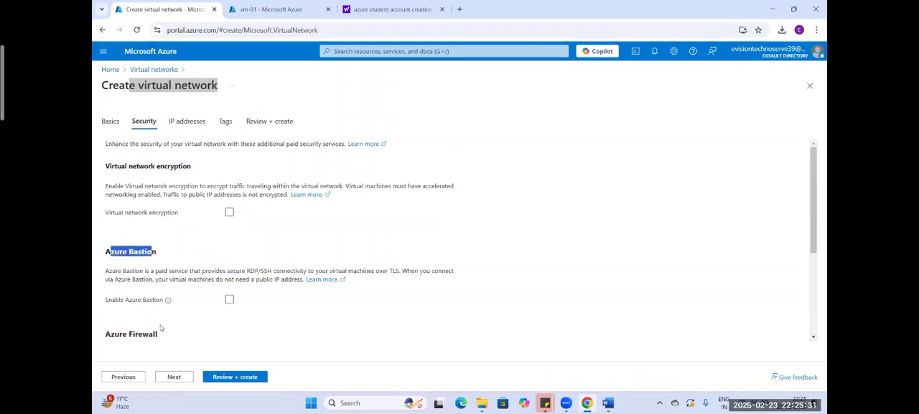
pyautogui.scroll(-2, 160, 328)
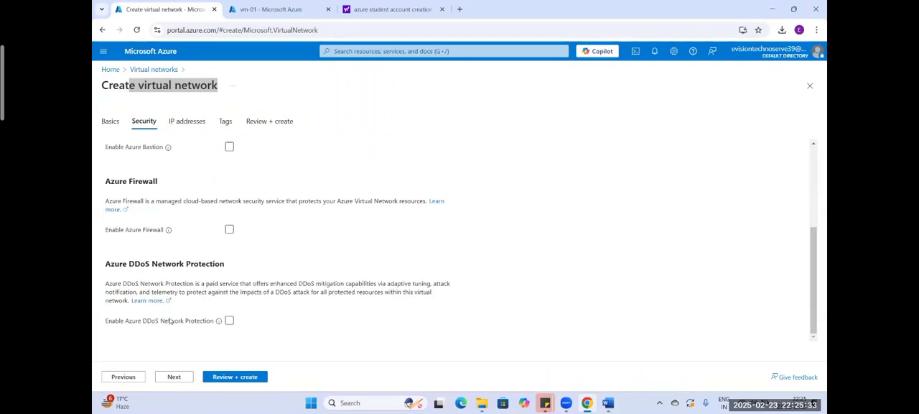
pyautogui.scroll(2, 214, 280)
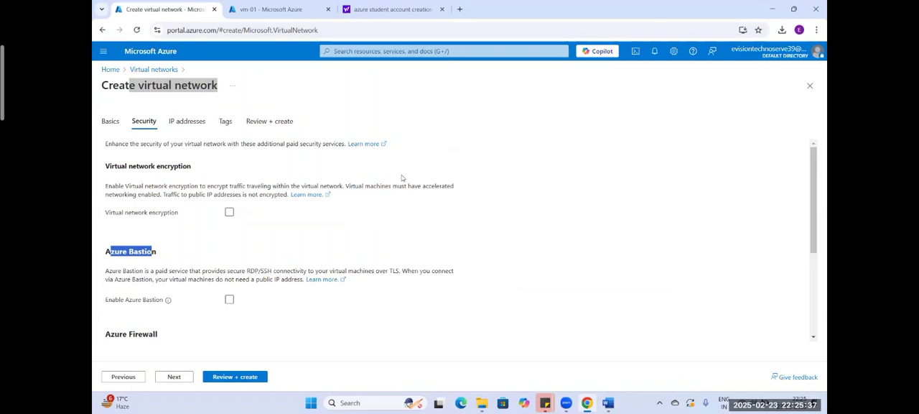
pyautogui.moveTo(111, 251)
pyautogui.mouseDown()
pyautogui.moveTo(173, 254)
pyautogui.moveTo(99, 250)
pyautogui.mouseUp()
pyautogui.click(111, 251)
# Highlight the Azure Firewall heading and return to highlight the Virtual network encryption heading
pyautogui.scroll(-1, 126, 300)
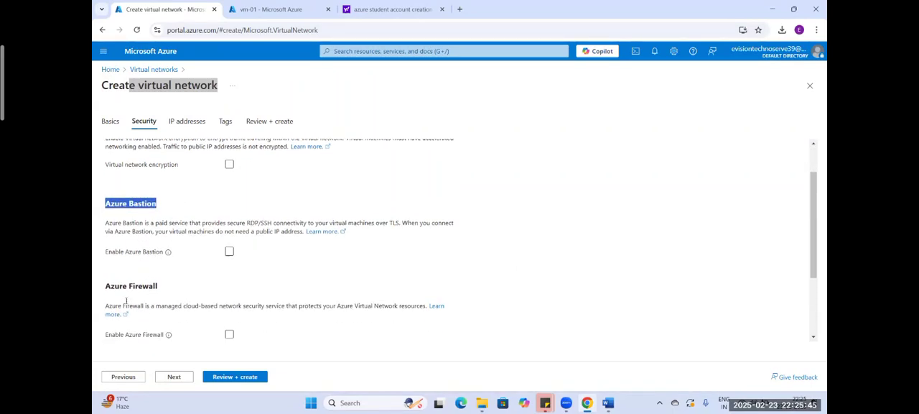
pyautogui.moveTo(105, 286); pyautogui.dragTo(181, 290)
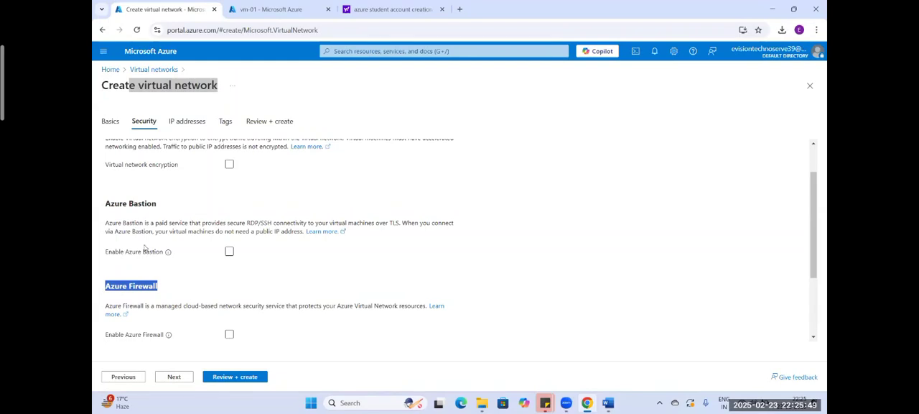
pyautogui.scroll(1, 151, 230)
pyautogui.moveTo(114, 166); pyautogui.dragTo(201, 173)
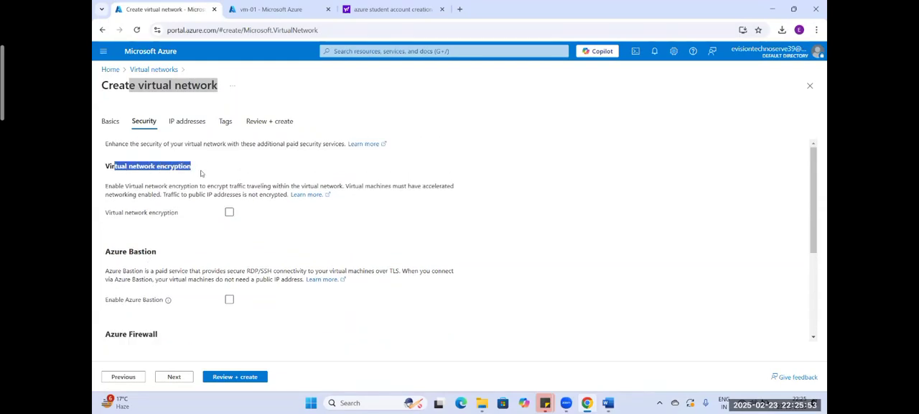
pyautogui.moveTo(111, 166)
pyautogui.mouseDown()
pyautogui.moveTo(206, 170)
pyautogui.moveTo(104, 166)
pyautogui.mouseUp()
# Handwrite "UK — India" in the form's empty area and underline the end of "India"
pyautogui.click(610, 68)
pyautogui.moveTo(443, 130)
pyautogui.mouseDown()
pyautogui.moveTo(451, 144)
pyautogui.moveTo(462, 116)
pyautogui.moveTo(477, 142)
pyautogui.mouseUp()
pyautogui.moveTo(486, 116)
pyautogui.mouseDown()
pyautogui.moveTo(493, 139)
pyautogui.moveTo(557, 117)
pyautogui.moveTo(590, 124)
pyautogui.mouseUp()
pyautogui.moveTo(583, 126)
pyautogui.mouseDown()
pyautogui.moveTo(652, 94)
pyautogui.moveTo(663, 115)
pyautogui.moveTo(685, 104)
pyautogui.mouseUp()
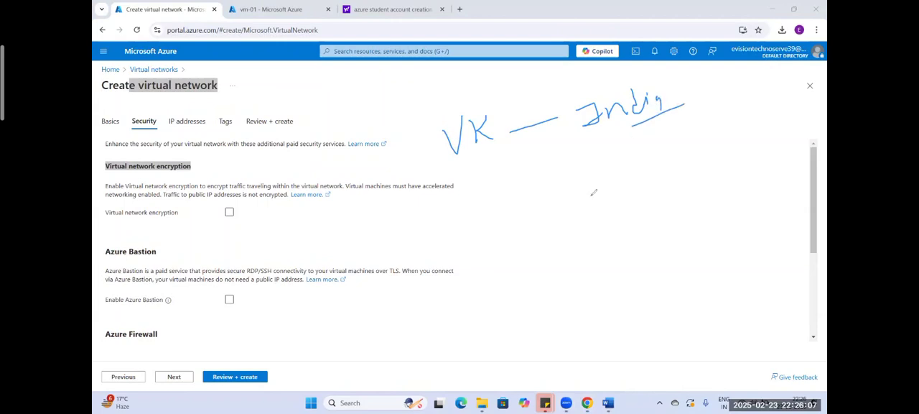
# Underline "UK", sketch two parallel curved lines filled with a zigzag below it, and tick the Virtual network encryption heading
pyautogui.moveTo(470, 156); pyautogui.dragTo(489, 149)
pyautogui.moveTo(485, 188)
pyautogui.mouseDown()
pyautogui.moveTo(555, 157)
pyautogui.moveTo(619, 156)
pyautogui.mouseUp()
pyautogui.moveTo(467, 213)
pyautogui.mouseDown()
pyautogui.moveTo(512, 195)
pyautogui.moveTo(636, 187)
pyautogui.mouseUp()
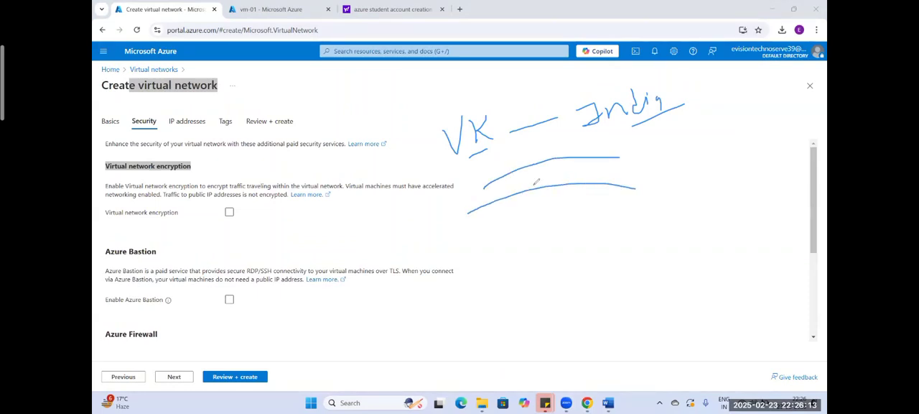
pyautogui.moveTo(166, 166); pyautogui.dragTo(210, 150)
pyautogui.moveTo(490, 181)
pyautogui.mouseDown()
pyautogui.moveTo(550, 169)
pyautogui.moveTo(560, 178)
pyautogui.moveTo(662, 176)
pyautogui.mouseUp()
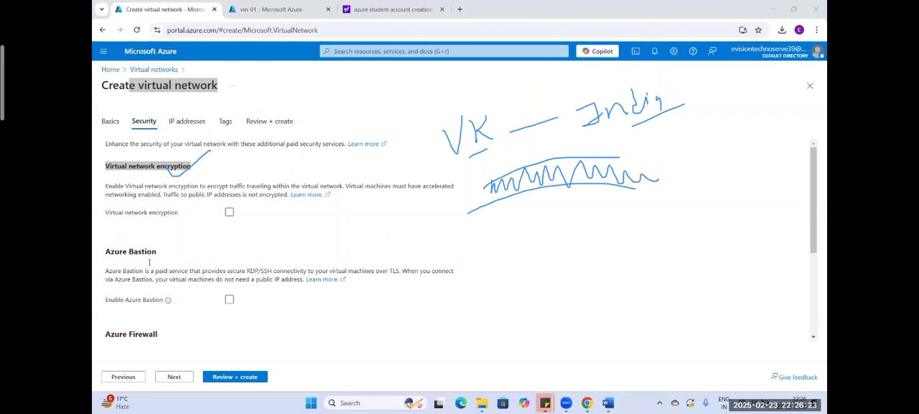
# Highlight the Azure Firewall and Azure DDoS Network Protection headings in the security settings
pyautogui.scroll(-2, 120, 220)
pyautogui.moveTo(119, 238); pyautogui.dragTo(171, 236)
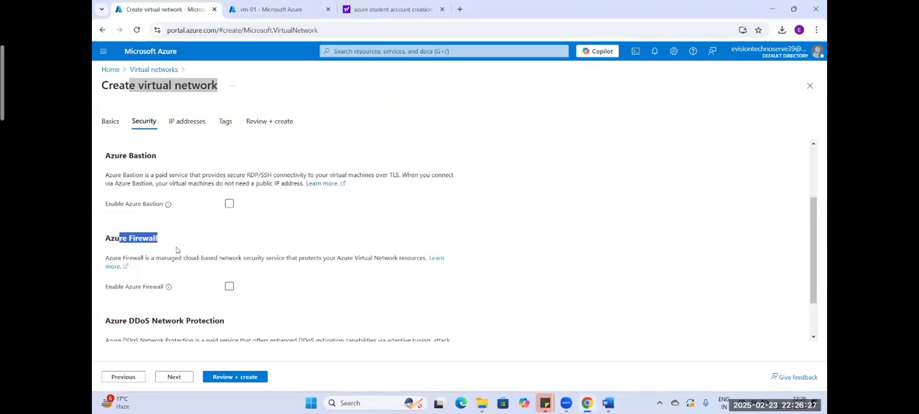
pyautogui.scroll(-1, 175, 250)
pyautogui.moveTo(105, 263); pyautogui.dragTo(267, 265)
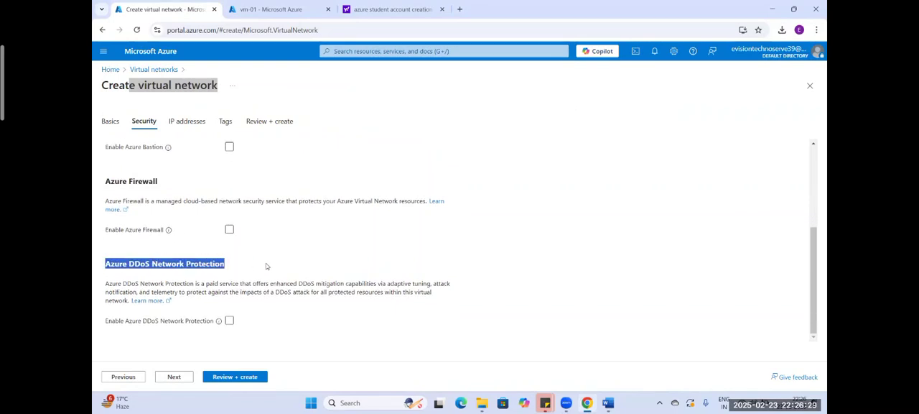
pyautogui.click(140, 266)
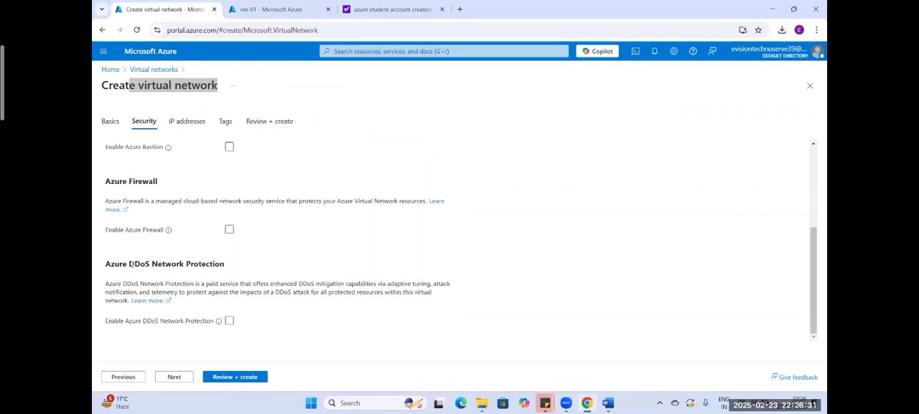
pyautogui.moveTo(134, 264); pyautogui.dragTo(239, 270)
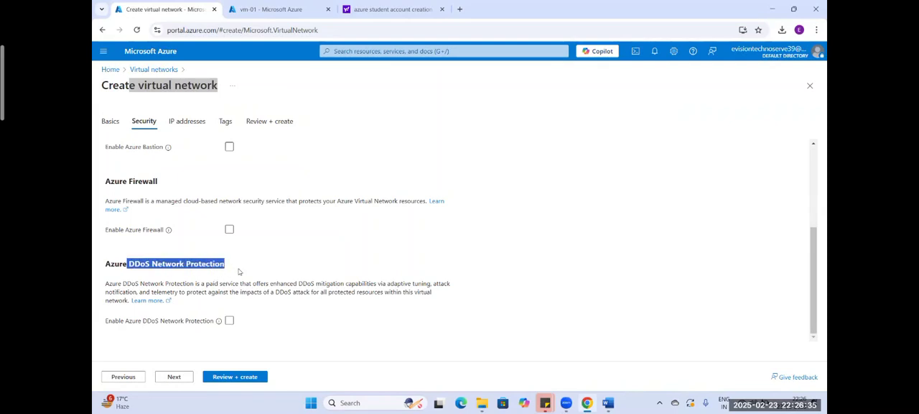
# Highlight the start of the DDoS protection description, then try enabling Azure DDoS Network Protection and turn it off again
pyautogui.moveTo(123, 283); pyautogui.dragTo(252, 284)
pyautogui.click(140, 284)
pyautogui.moveTo(140, 283); pyautogui.dragTo(205, 285)
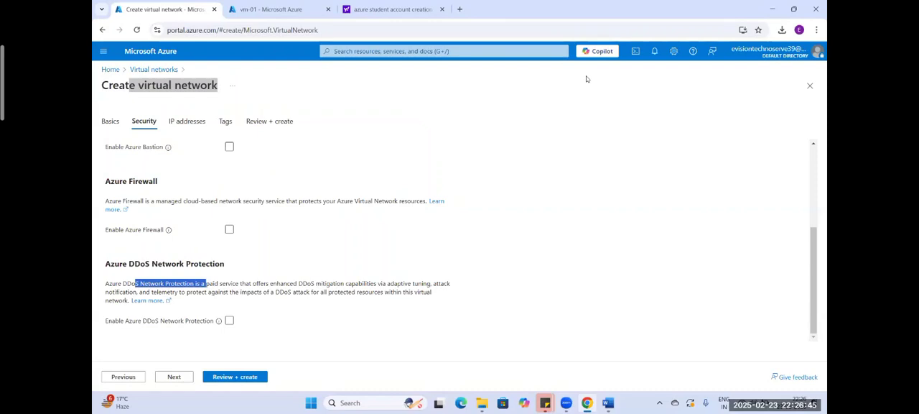
pyautogui.click(229, 320)
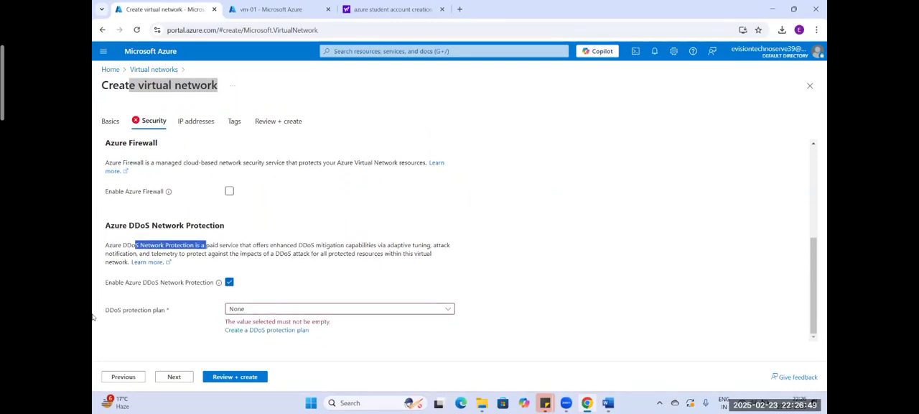
pyautogui.click(229, 281)
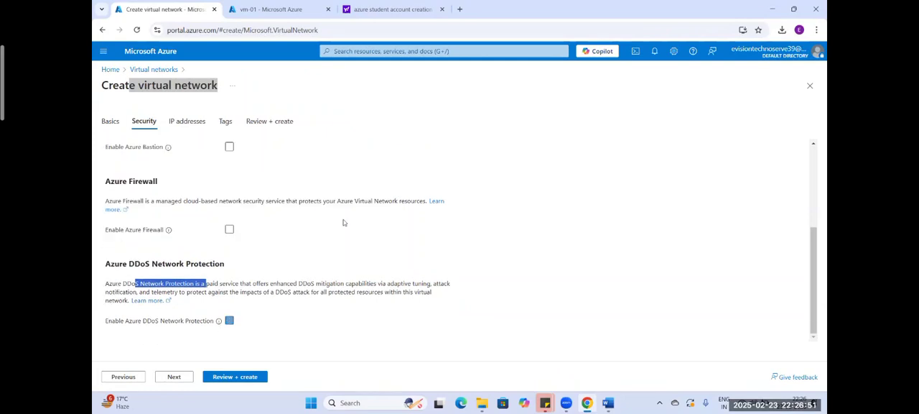
# Handwrite "AZ-500", circle it, draw an arrow pointing up to it, and underline part of the number
pyautogui.click(595, 67)
pyautogui.moveTo(538, 106); pyautogui.dragTo(548, 131)
pyautogui.moveTo(537, 122)
pyautogui.mouseDown()
pyautogui.moveTo(569, 122)
pyautogui.moveTo(592, 107)
pyautogui.moveTo(590, 126)
pyautogui.moveTo(646, 107)
pyautogui.mouseUp()
pyautogui.moveTo(581, 151)
pyautogui.mouseDown()
pyautogui.moveTo(673, 130)
pyautogui.moveTo(512, 127)
pyautogui.moveTo(598, 144)
pyautogui.mouseUp()
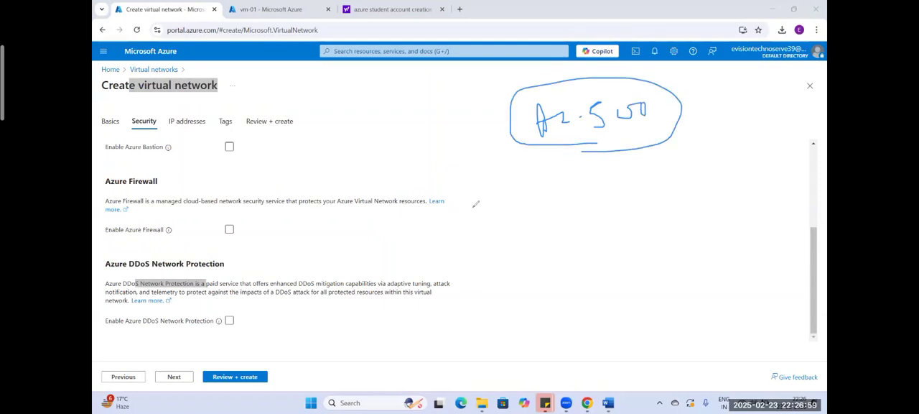
pyautogui.moveTo(551, 210)
pyautogui.mouseDown()
pyautogui.moveTo(575, 151)
pyautogui.moveTo(587, 157)
pyautogui.mouseUp()
pyautogui.moveTo(610, 132); pyautogui.dragTo(650, 126)
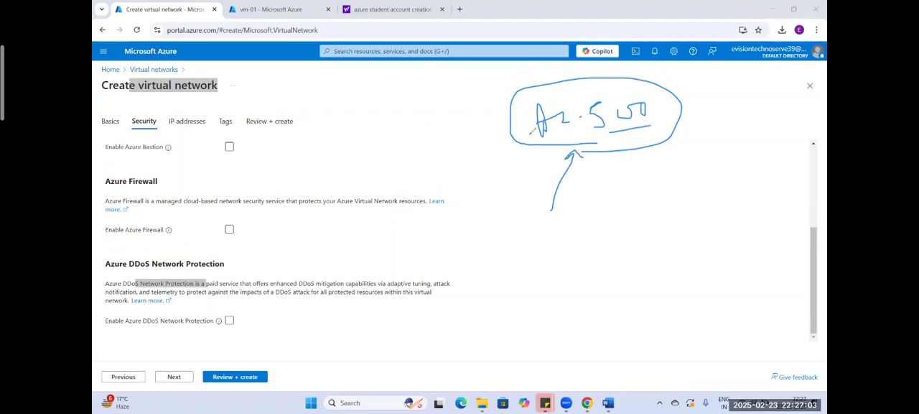
# Handwrite an underlined "+ AZ-104" below the circled AZ-500 and draw an arrow from it up to the circle
pyautogui.moveTo(623, 243)
pyautogui.mouseDown()
pyautogui.moveTo(625, 211)
pyautogui.moveTo(637, 237)
pyautogui.moveTo(641, 224)
pyautogui.mouseUp()
pyautogui.moveTo(665, 213)
pyautogui.mouseDown()
pyautogui.moveTo(662, 230)
pyautogui.moveTo(676, 231)
pyautogui.moveTo(703, 205)
pyautogui.mouseUp()
pyautogui.moveTo(717, 189)
pyautogui.mouseDown()
pyautogui.moveTo(721, 217)
pyautogui.moveTo(765, 179)
pyautogui.moveTo(766, 198)
pyautogui.mouseUp()
pyautogui.moveTo(657, 215)
pyautogui.mouseDown()
pyautogui.moveTo(664, 228)
pyautogui.moveTo(731, 227)
pyautogui.mouseUp()
pyautogui.moveTo(587, 234)
pyautogui.mouseDown()
pyautogui.moveTo(608, 233)
pyautogui.moveTo(597, 244)
pyautogui.mouseUp()
pyautogui.moveTo(678, 175); pyautogui.dragTo(702, 208)
pyautogui.moveTo(657, 150); pyautogui.dragTo(678, 175)
pyautogui.moveTo(653, 159); pyautogui.dragTo(669, 152)
pyautogui.moveTo(563, 151); pyautogui.dragTo(583, 149)
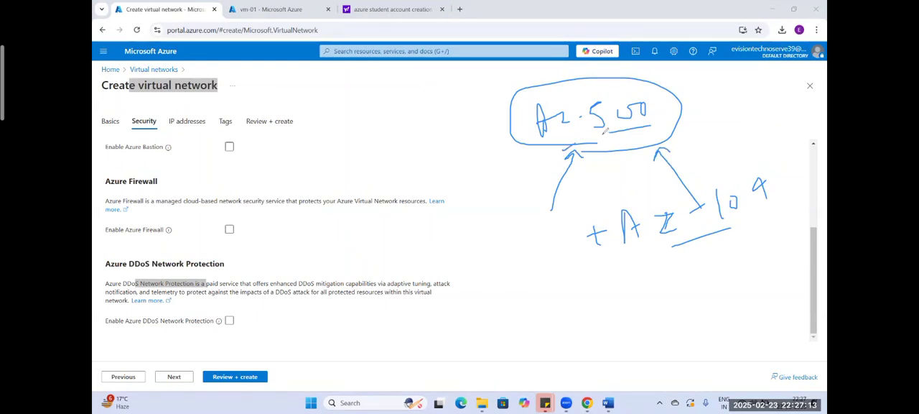
# Clear the handwritten annotations and highlight the encryption, Bastion, Firewall and DDoS Network Protection headings in the security settings
pyautogui.moveTo(689, 92)
pyautogui.mouseDown()
pyautogui.moveTo(668, 100)
pyautogui.moveTo(677, 127)
pyautogui.mouseUp()
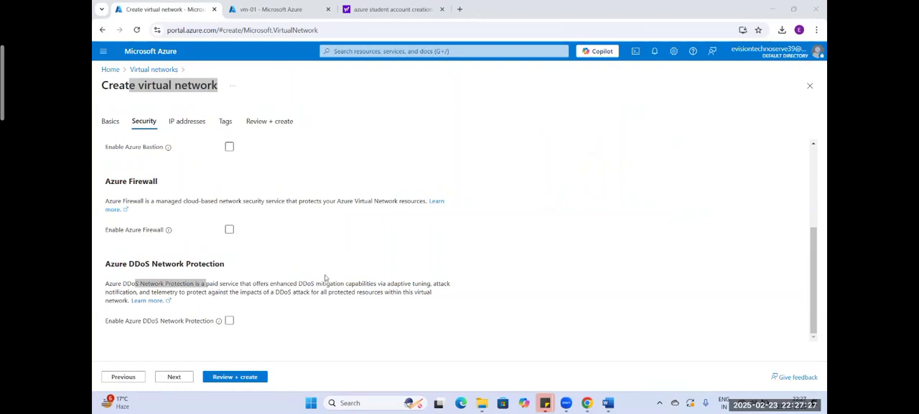
pyautogui.scroll(2, 324, 280)
pyautogui.moveTo(111, 193); pyautogui.dragTo(155, 194)
pyautogui.moveTo(120, 277); pyautogui.dragTo(162, 278)
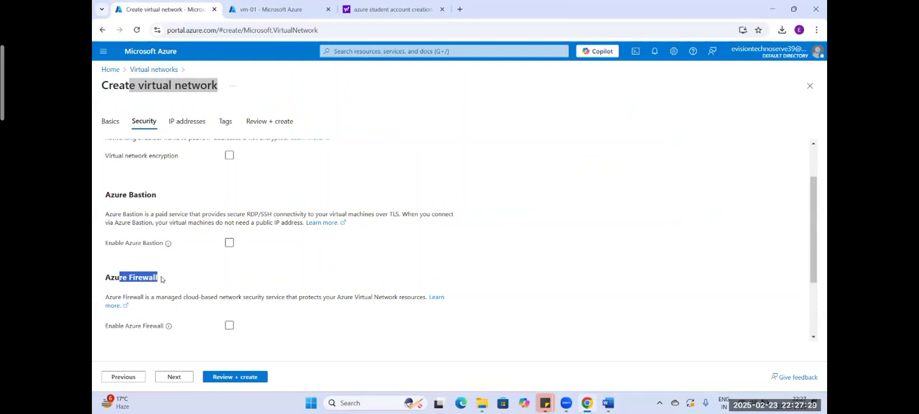
pyautogui.scroll(2, 178, 278)
pyautogui.moveTo(133, 166); pyautogui.dragTo(214, 168)
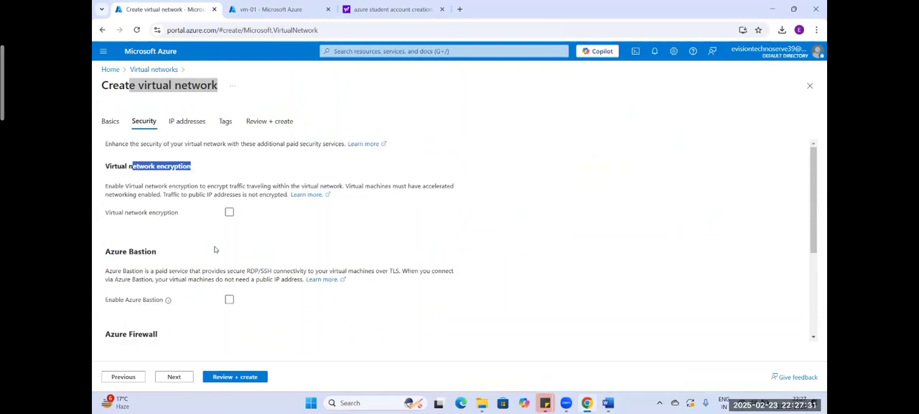
pyautogui.scroll(-2, 217, 250)
pyautogui.moveTo(161, 263); pyautogui.dragTo(239, 265)
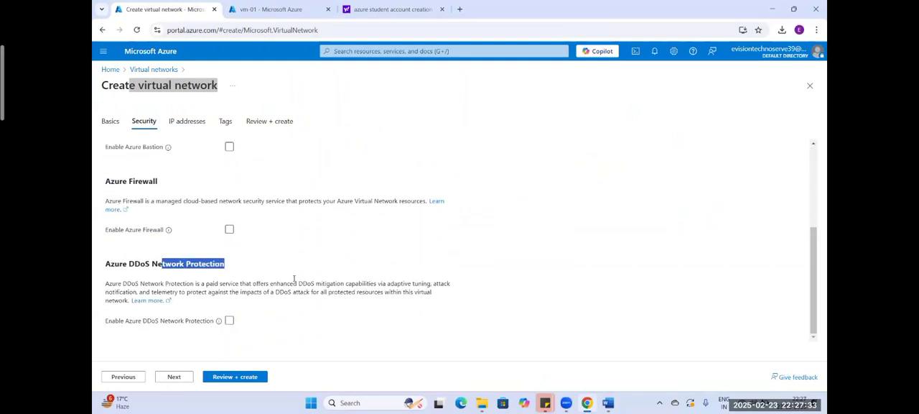
pyautogui.scroll(3, 294, 279)
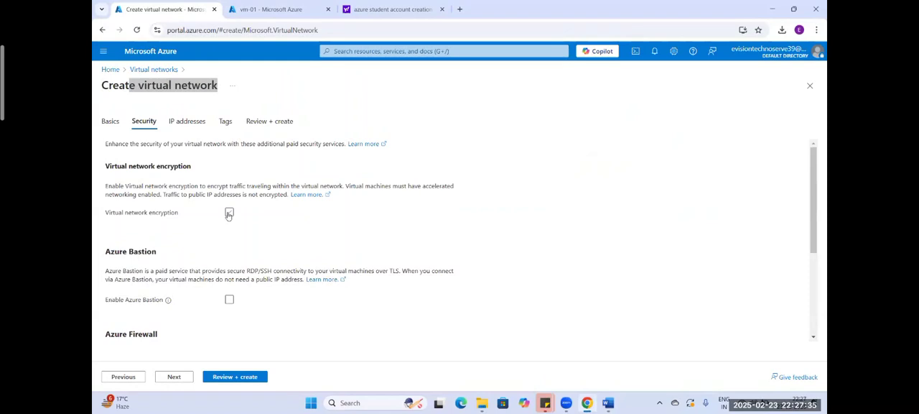
# Advance to the IP address settings and highlight the introductory text and the 10.0.0.0 address space value
pyautogui.click(173, 376)
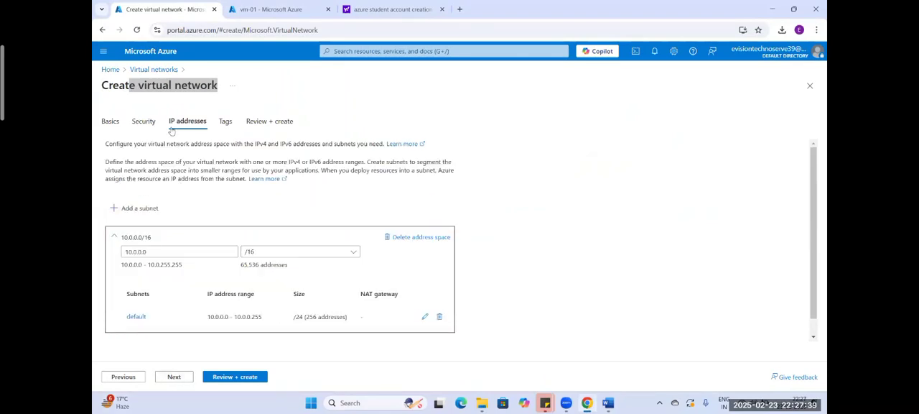
pyautogui.moveTo(113, 144); pyautogui.dragTo(303, 192)
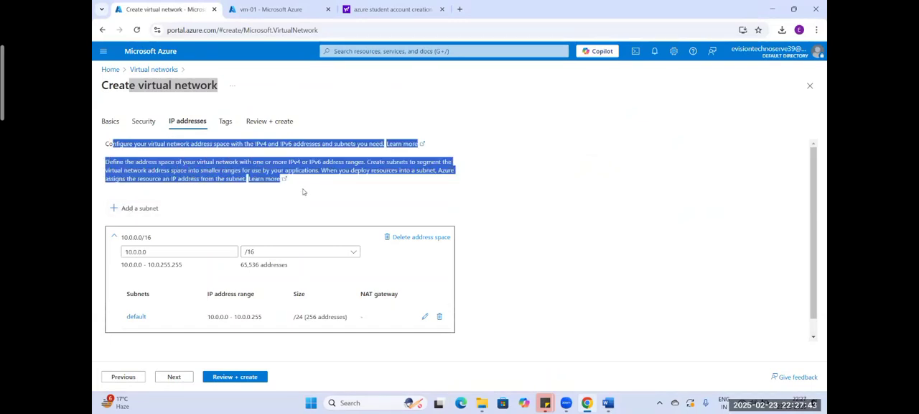
pyautogui.click(170, 164)
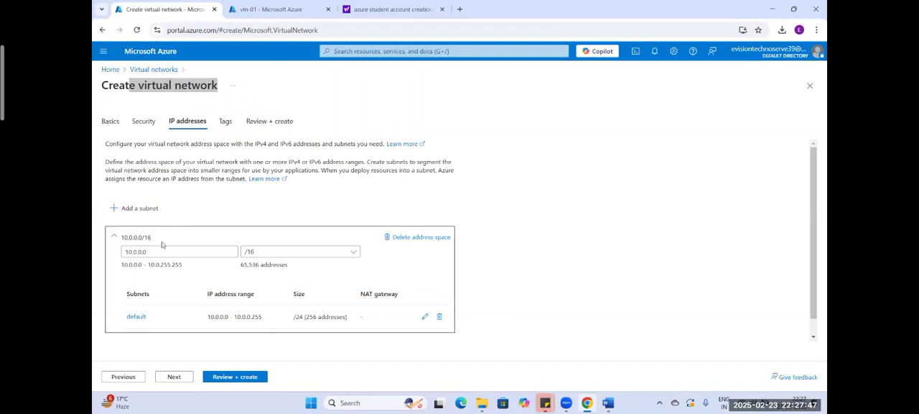
pyautogui.moveTo(150, 249); pyautogui.dragTo(121, 248)
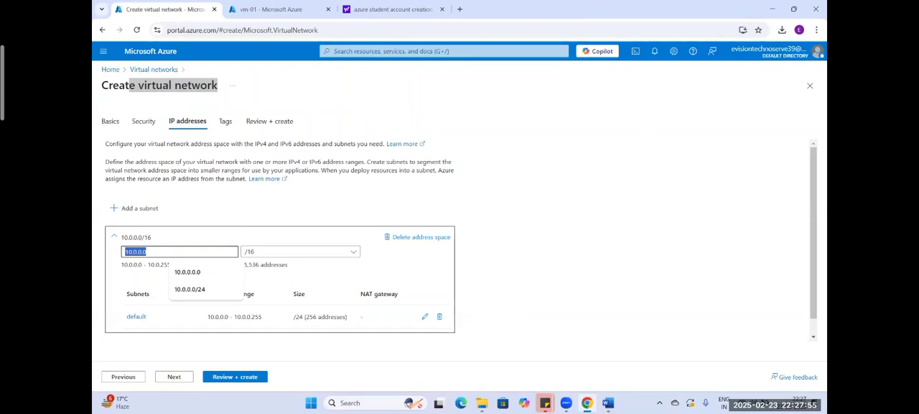
# Switch to Document1 in Word and place the cursor in the empty area below the Vnet notes
pyautogui.click(608, 402)
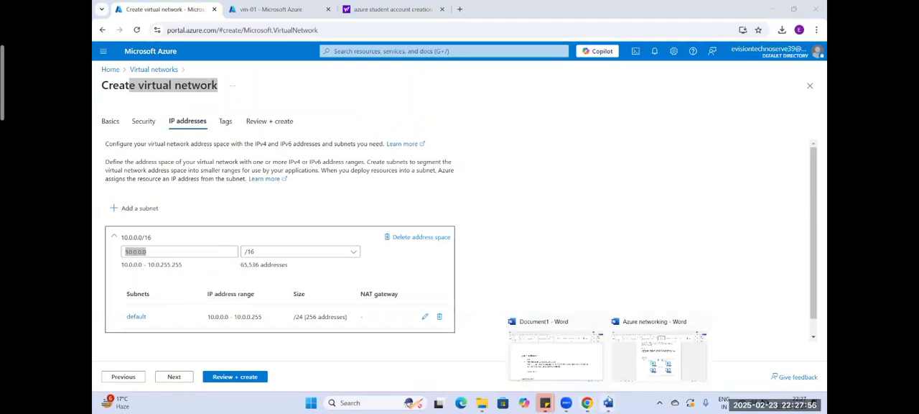
pyautogui.click(562, 368)
pyautogui.scroll(2, 486, 317)
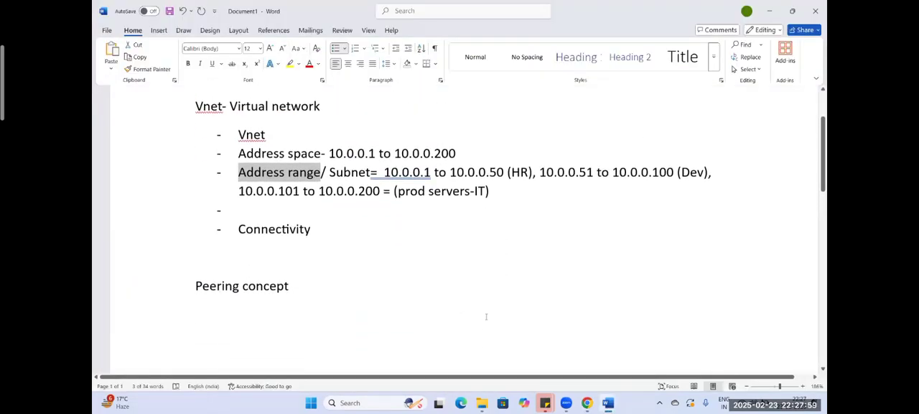
pyautogui.scroll(-5, 486, 317)
pyautogui.click(373, 236)
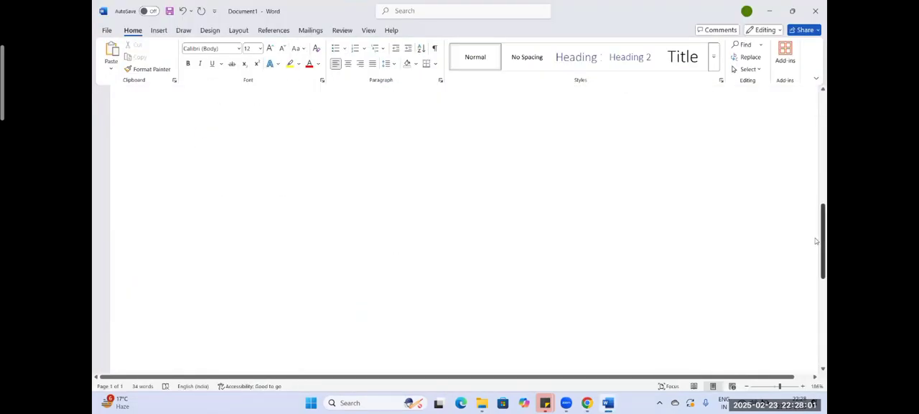
# Leave blank lines and start a lettered list with item A reading "10.0.0.0 to 10.255.255.255"
pyautogui.press('Return')
pyautogui.press('Return')
pyautogui.press('Return')
pyautogui.write('A')
pyautogui.press('Return')
pyautogui.write('- 1')
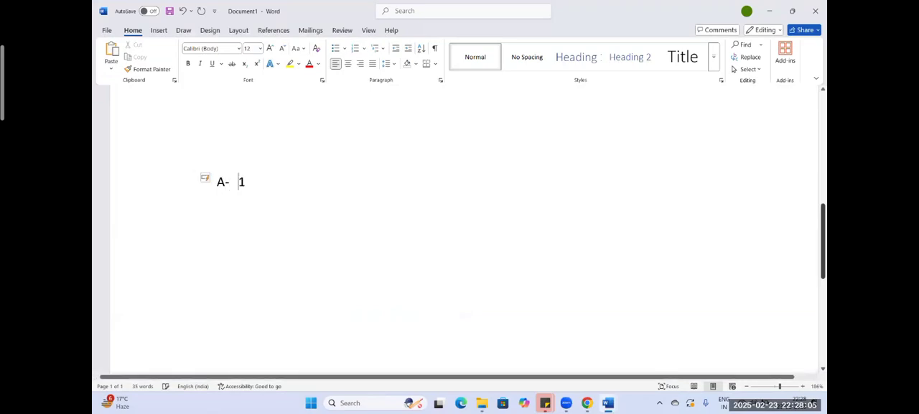
pyautogui.write('0.0.00')
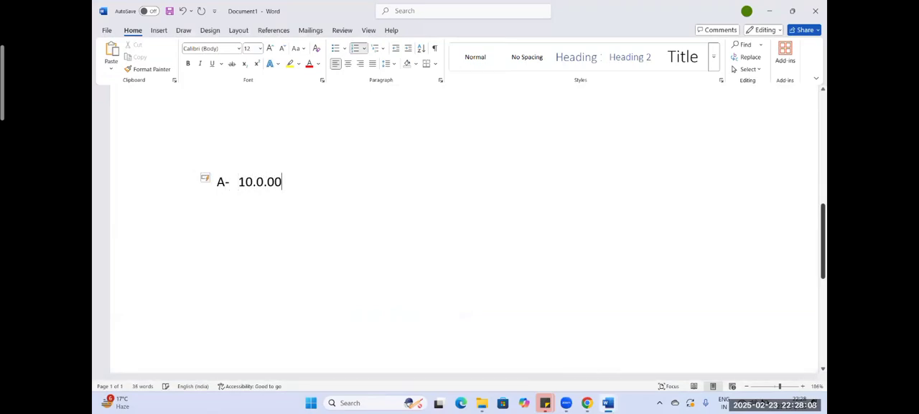
pyautogui.press('BackSpace')
pyautogui.write('.0 tp')
pyautogui.press('BackSpace')
pyautogui.write('o 10.255.255.2')
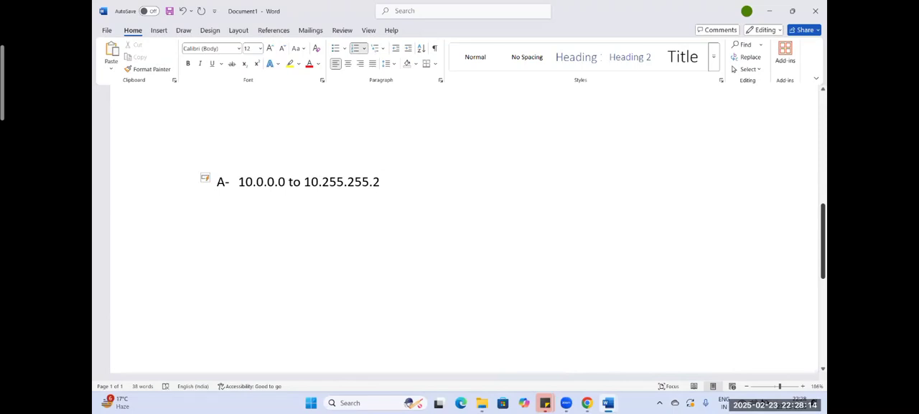
pyautogui.press('BackSpace')
pyautogui.write('255')
# Add list item B with the address range "172.16.0.0 to 172.31.255.255"
pyautogui.press('Return')
pyautogui.write('1')
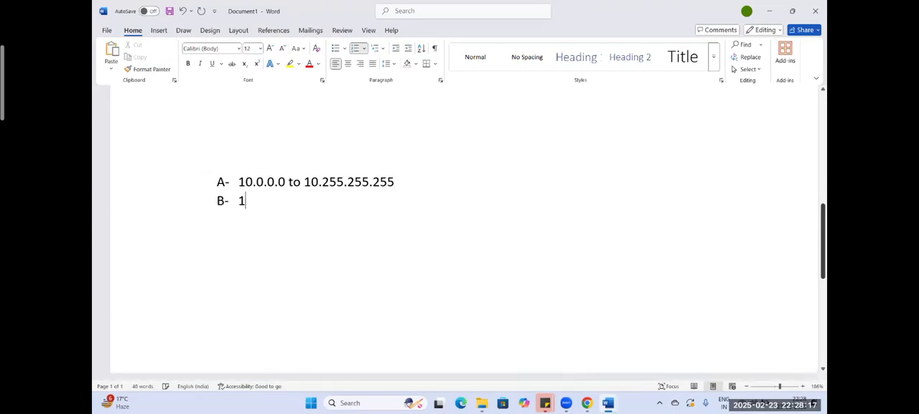
pyautogui.write('72.16.0.')
pyautogui.write('0 to 1')
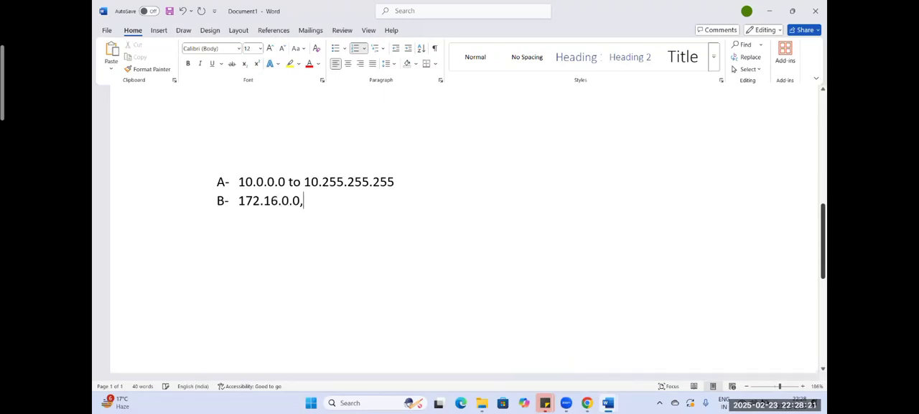
pyautogui.write('72.31.255.255')
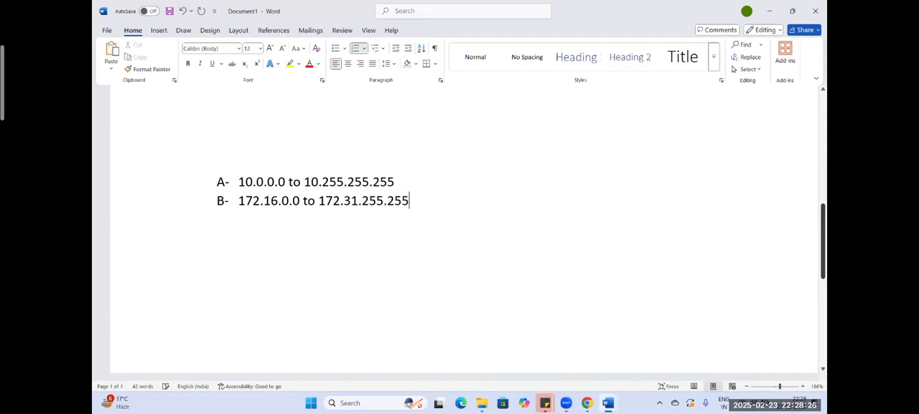
# Add list item C with the address range "192.168.0.0 to 192.168.255.255"
pyautogui.press('Return')
pyautogui.write('1')
pyautogui.write('92.168.0.0 to 1')
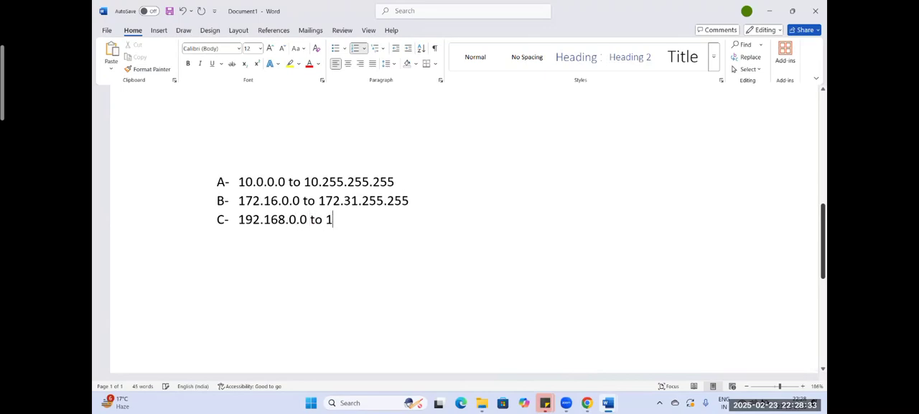
pyautogui.write('92.168.0')
pyautogui.press('BackSpace')
pyautogui.write('255.255')
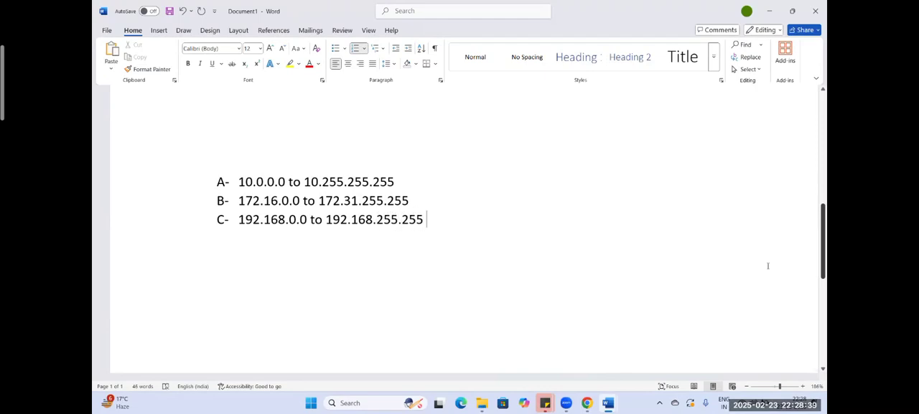
# Highlight the A, B and C address ranges and compare them with the address space in the Azure portal
pyautogui.moveTo(252, 175); pyautogui.dragTo(436, 236)
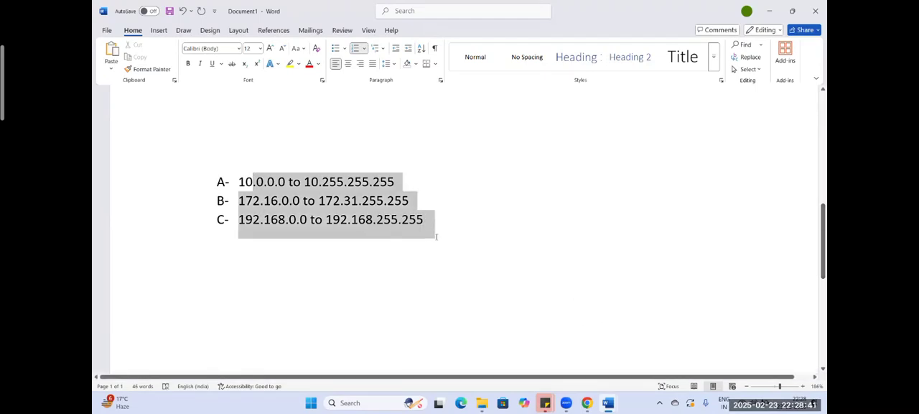
pyautogui.click(436, 236)
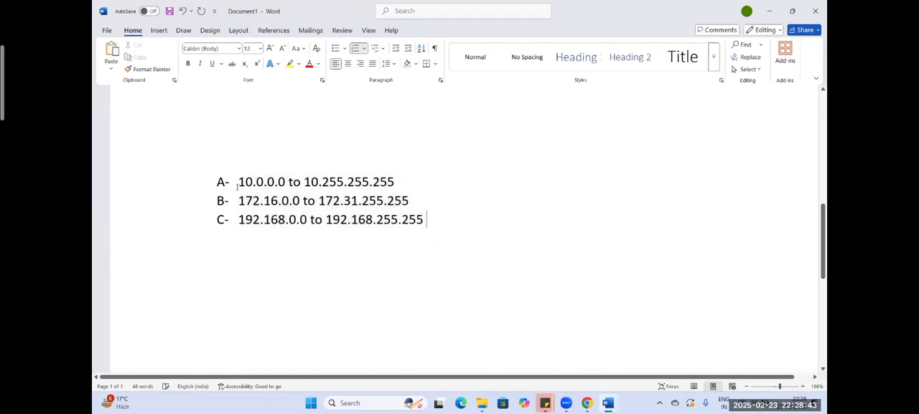
pyautogui.moveTo(239, 181); pyautogui.dragTo(393, 251)
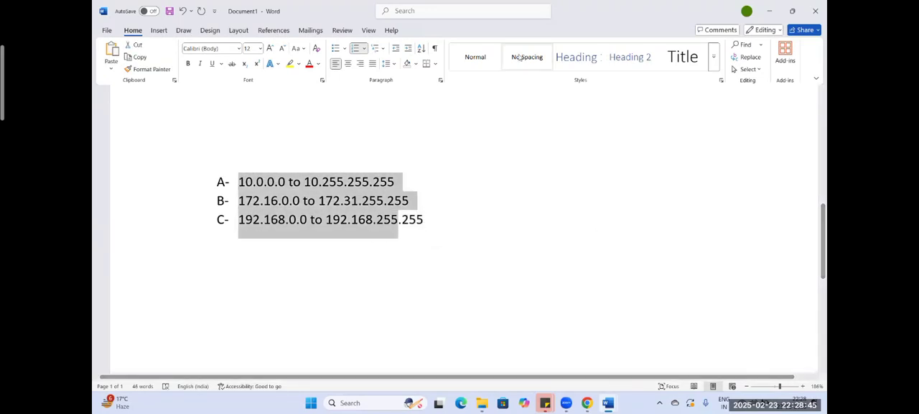
pyautogui.click(428, 266)
pyautogui.moveTo(287, 183); pyautogui.dragTo(430, 239)
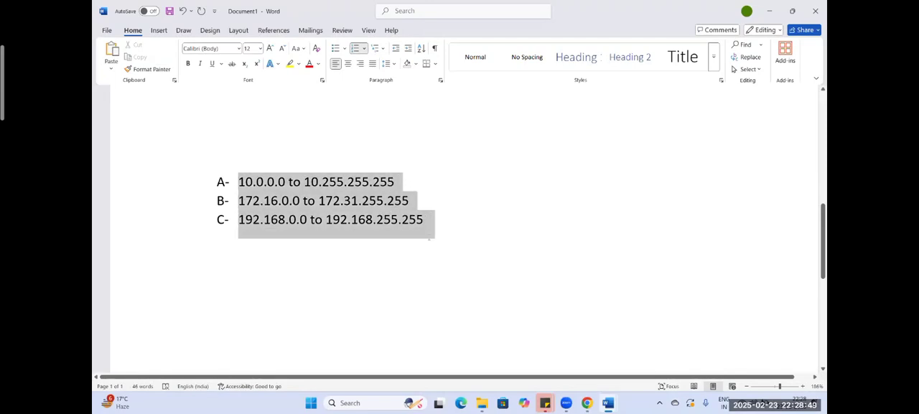
pyautogui.click(430, 240)
pyautogui.moveTo(252, 182); pyautogui.dragTo(396, 238)
pyautogui.click(423, 268)
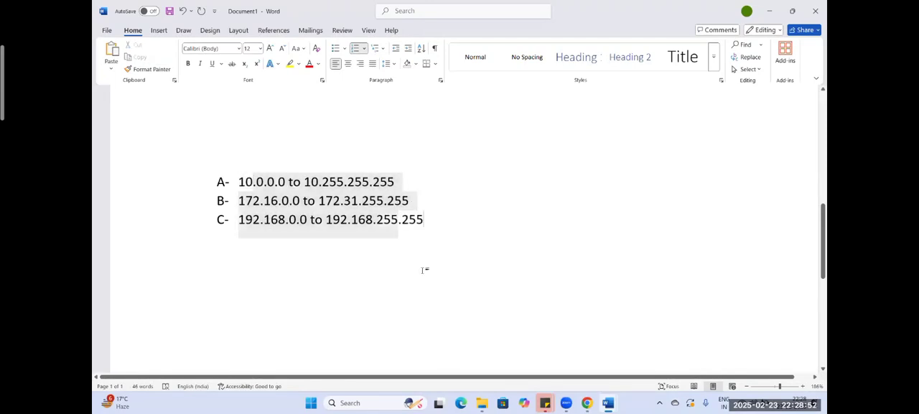
pyautogui.click(586, 403)
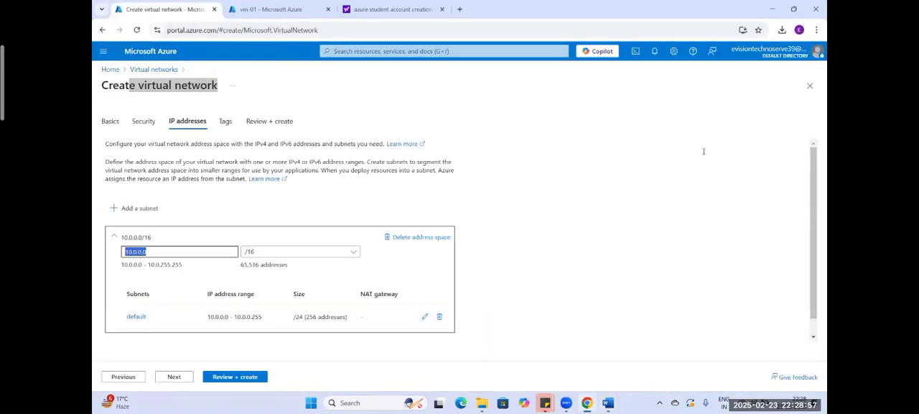
pyautogui.moveTo(414, 227); pyautogui.dragTo(427, 244)
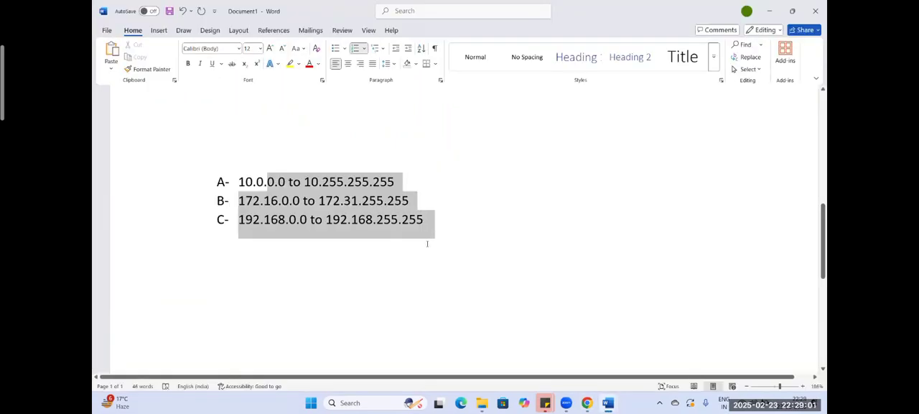
# Add the line "Subnetting" a few lines below the list of address ranges
pyautogui.click(495, 259)
pyautogui.press('Return')
pyautogui.press('Return')
pyautogui.press('Return')
pyautogui.press('Return')
pyautogui.write('su')
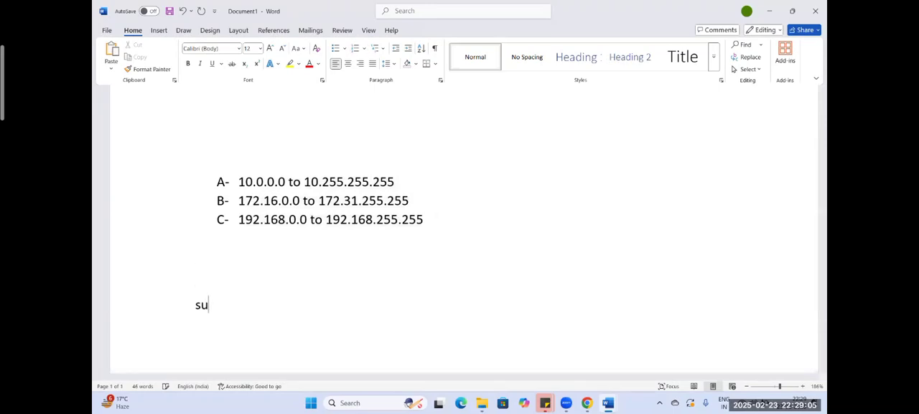
pyautogui.write('bnetting')
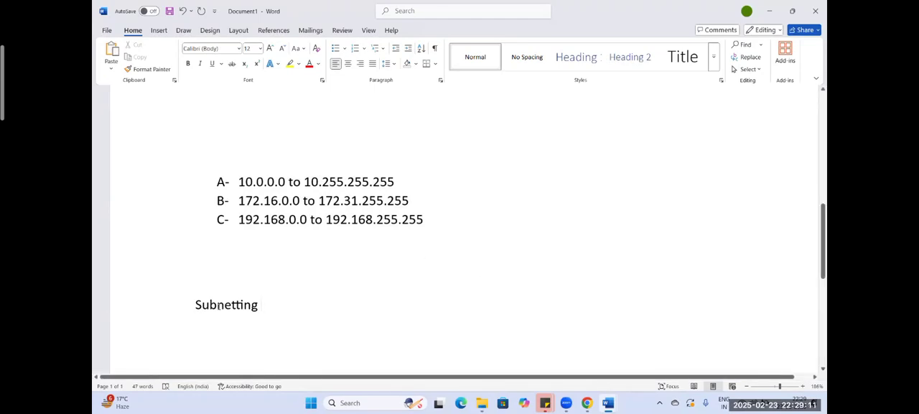
pyautogui.doubleClick(251, 304)
pyautogui.press('Right')
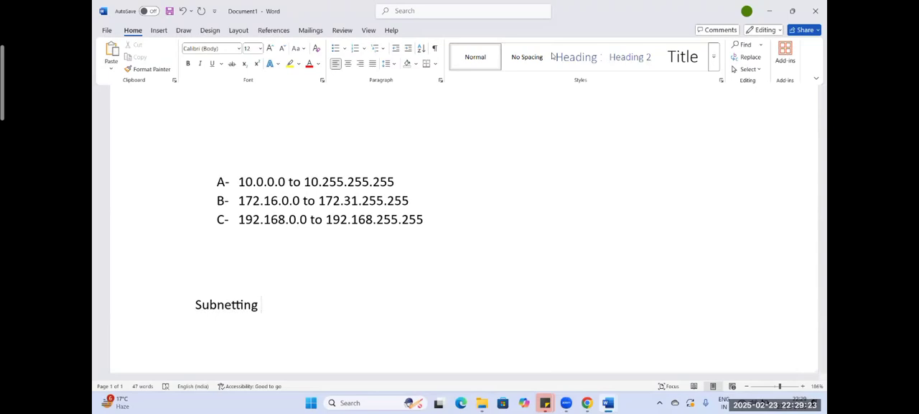
# Highlight the word "Subnetting" and the item A address range in the notes
pyautogui.moveTo(175, 309); pyautogui.dragTo(279, 306)
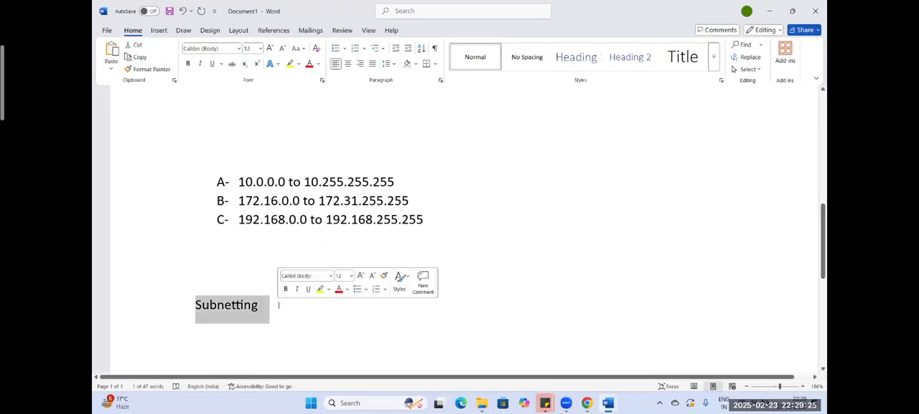
pyautogui.click(271, 267)
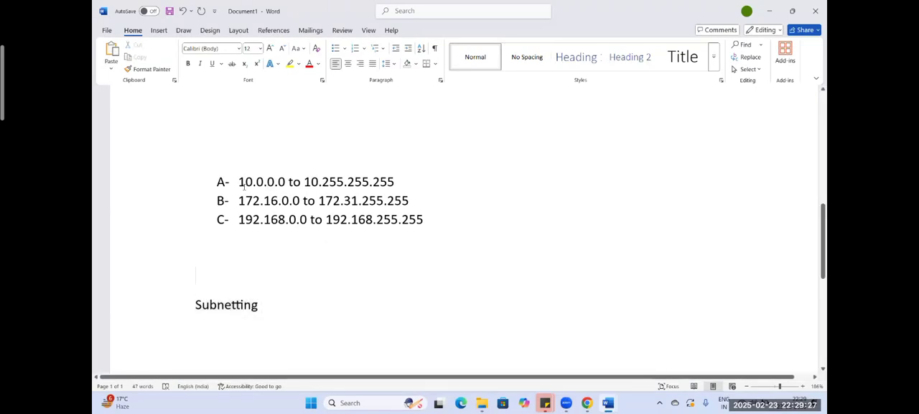
pyautogui.moveTo(238, 181)
pyautogui.mouseDown()
pyautogui.moveTo(394, 181)
pyautogui.moveTo(417, 172)
pyautogui.moveTo(415, 182)
pyautogui.moveTo(240, 182)
pyautogui.mouseUp()
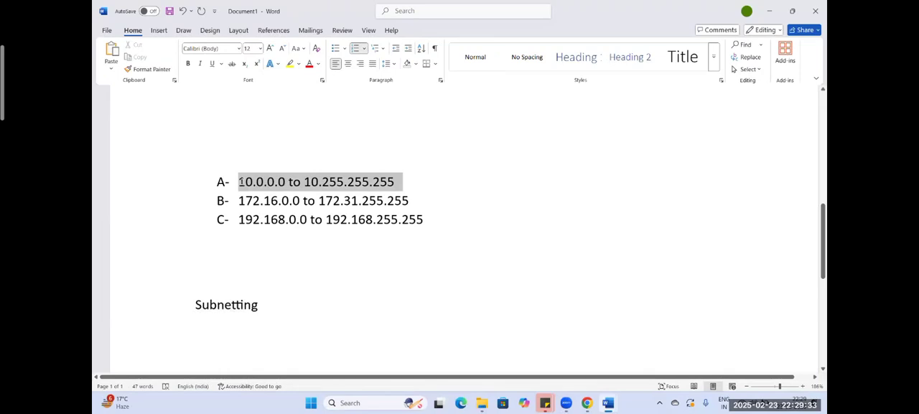
pyautogui.click(275, 181)
pyautogui.moveTo(275, 181); pyautogui.dragTo(409, 173)
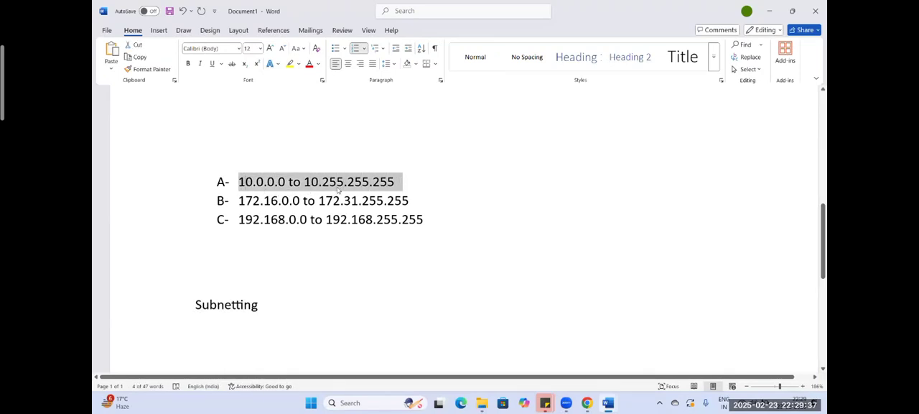
# Highlight the item A range, and list the example addresses 10.0.0.1, 10.-0.0.2 and 10.0.0.255 on separate lines below the ranges
pyautogui.click(415, 181)
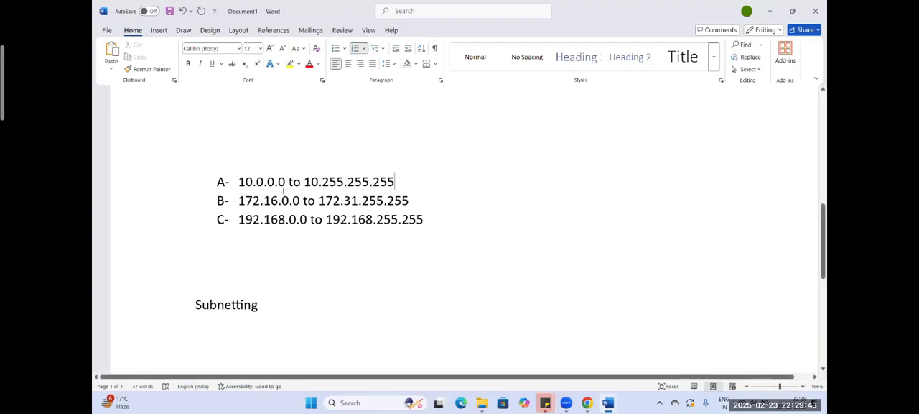
pyautogui.moveTo(257, 181); pyautogui.dragTo(426, 182)
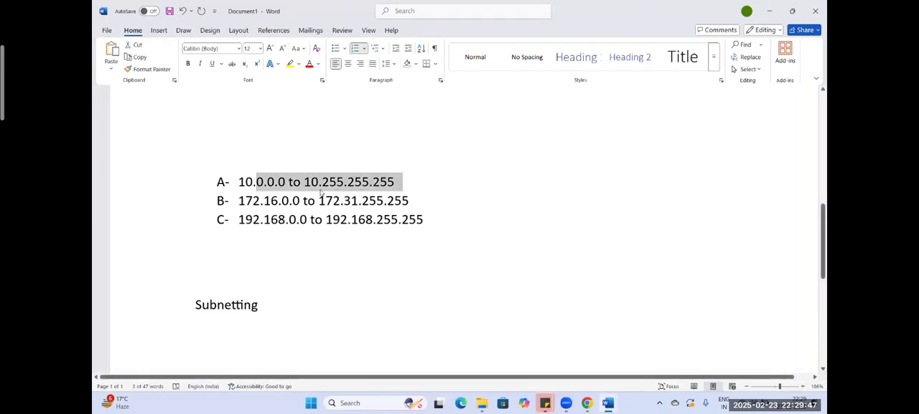
pyautogui.click(304, 262)
pyautogui.write('10.0.0.')
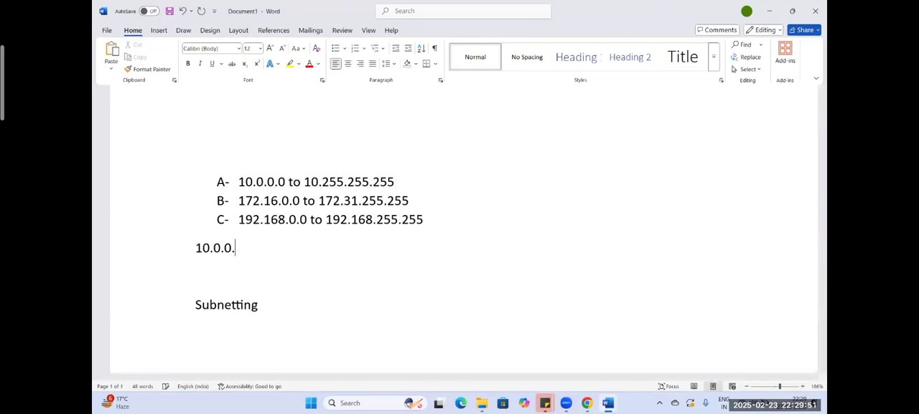
pyautogui.write('1')
pyautogui.press('Return')
pyautogui.write('10.-0.0.')
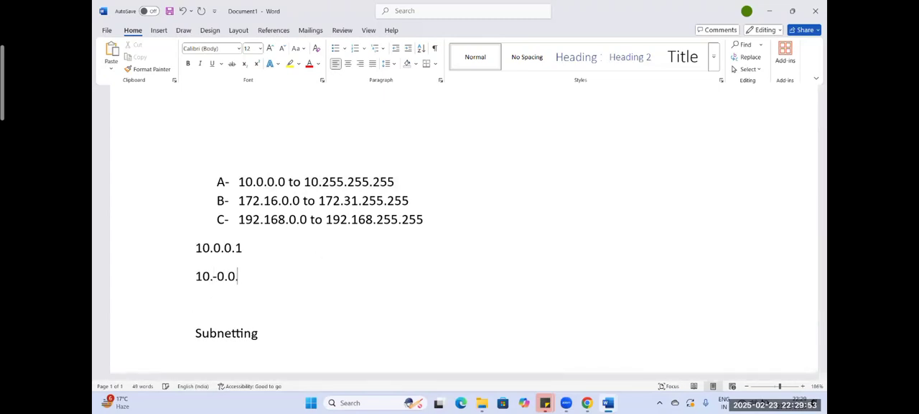
pyautogui.write('2')
pyautogui.press('Return')
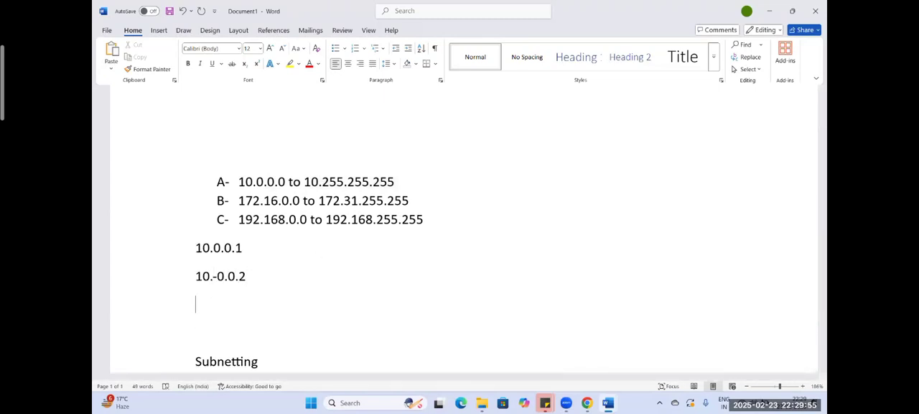
pyautogui.write('10.0.0.255')
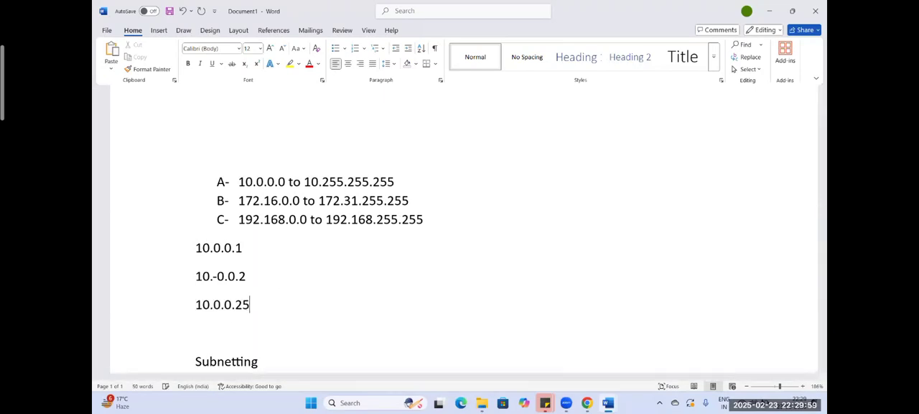
pyautogui.press('Return')
# Add the example addresses 10.1.0.1, 10.1.0.2 and 10.1.0.255 on separate lines below 10.0.0.255
pyautogui.write('10')
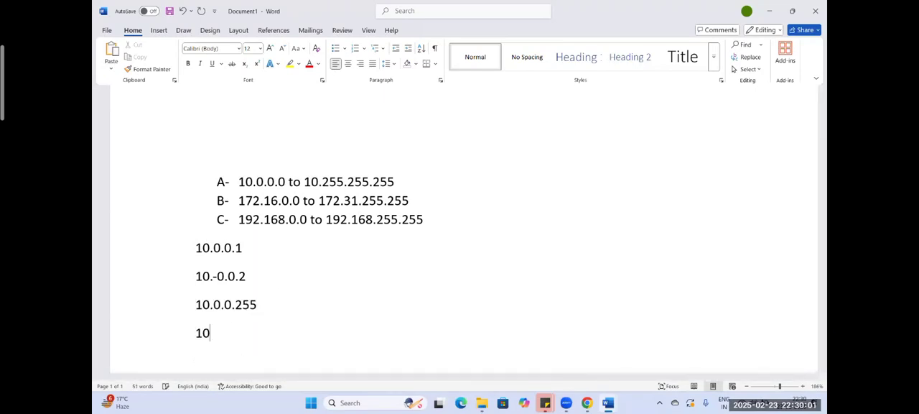
pyautogui.write('.1.')
pyautogui.write('0.0')
pyautogui.press('BackSpace')
pyautogui.write('1')
pyautogui.press('Return')
pyautogui.write('10.1.0.2')
pyautogui.press('Return')
pyautogui.write('10.1.1')
pyautogui.press('BackSpace')
pyautogui.write('0.255')
pyautogui.press('Return')
# Add the example address line "10.2.0.0.1" below 10.1.0.255
pyautogui.write('10.20.0.')
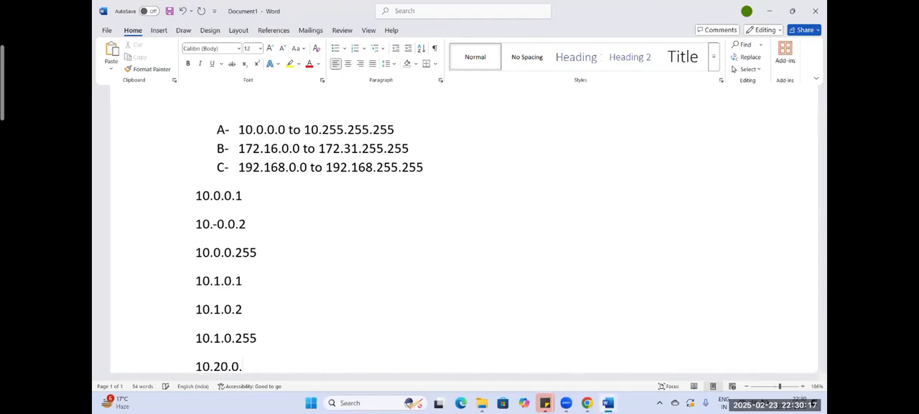
pyautogui.write('1')
pyautogui.press('Return')
pyautogui.click(221, 309)
pyautogui.write('.')
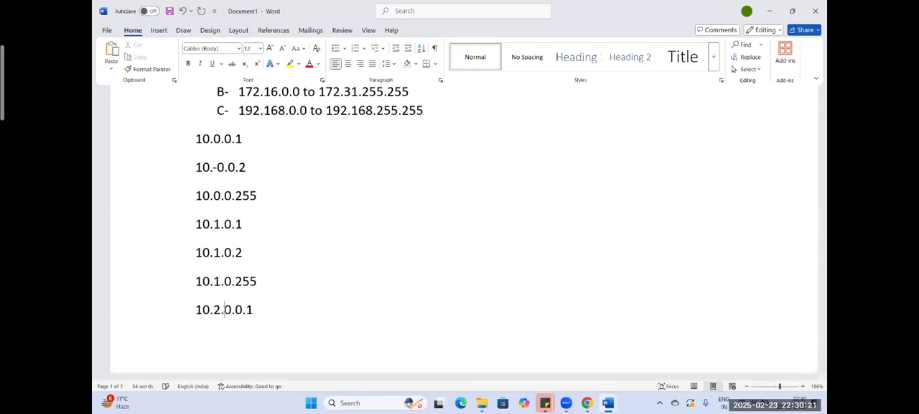
pyautogui.moveTo(202, 309); pyautogui.dragTo(269, 311)
pyautogui.click(308, 308)
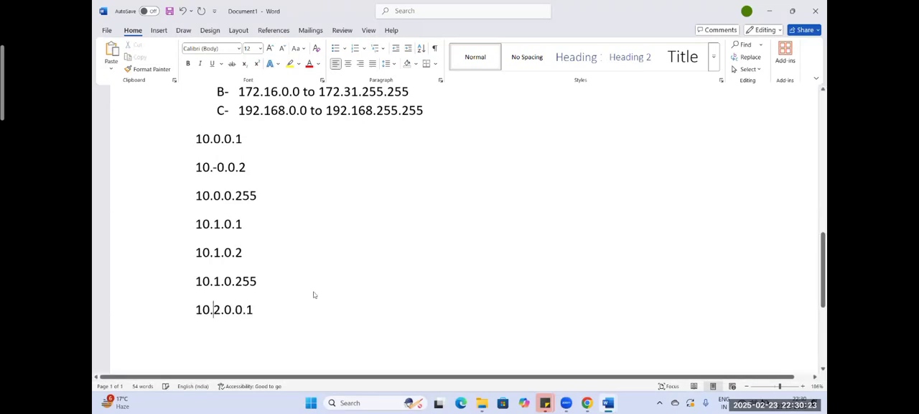
# Highlight the end address 10.255.255.255 of item A and the whole item B range
pyautogui.scroll(4, 311, 293)
pyautogui.moveTo(400, 200); pyautogui.dragTo(304, 200)
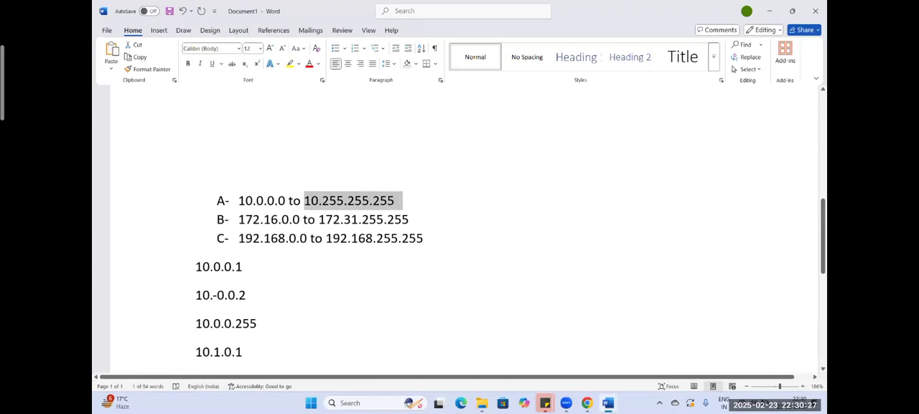
pyautogui.click(401, 200)
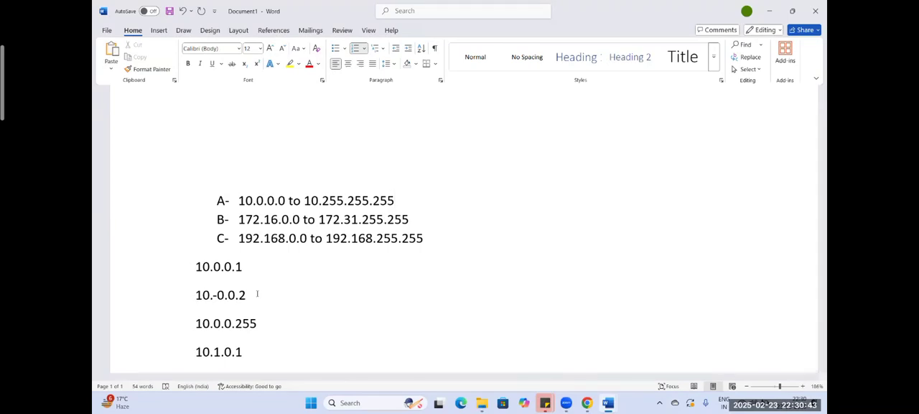
pyautogui.click(245, 219)
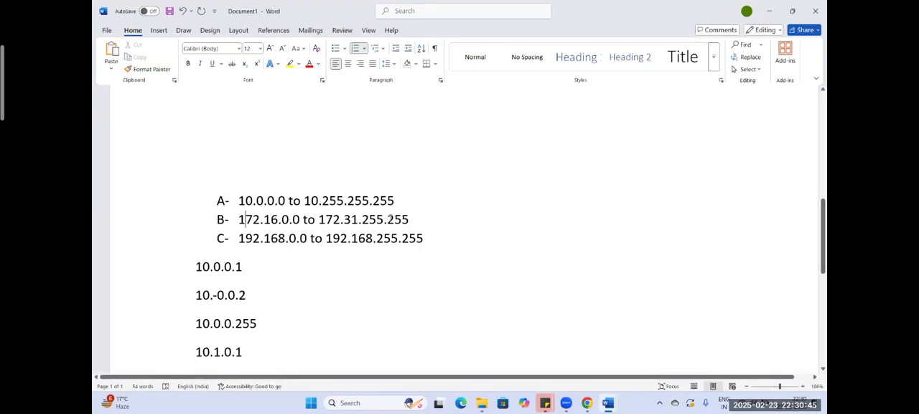
pyautogui.tripleClick(392, 218)
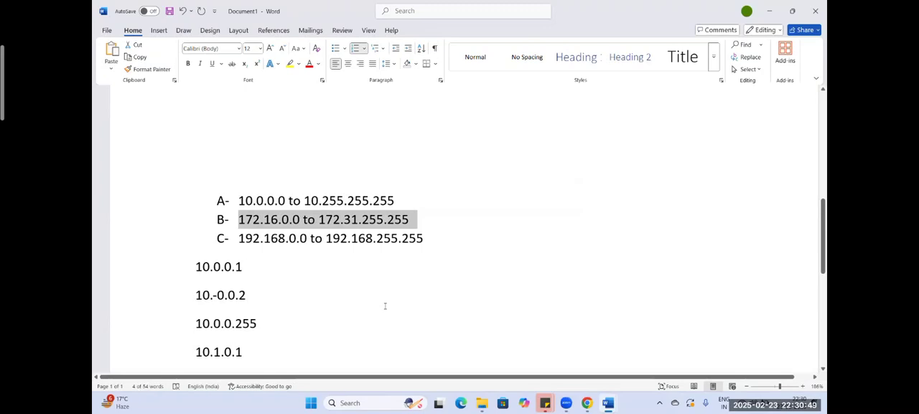
# Highlight the individual octets of the item C start and end addresses, finishing with the whole range
pyautogui.moveTo(270, 241); pyautogui.dragTo(409, 252)
pyautogui.click(409, 251)
pyautogui.moveTo(280, 241); pyautogui.dragTo(239, 242)
pyautogui.click(290, 242)
pyautogui.moveTo(299, 245); pyautogui.dragTo(306, 245)
pyautogui.click(373, 239)
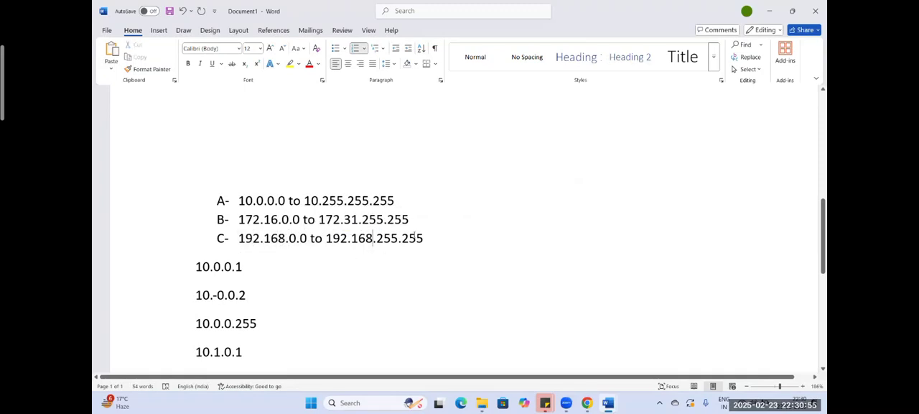
pyautogui.moveTo(444, 242); pyautogui.dragTo(402, 241)
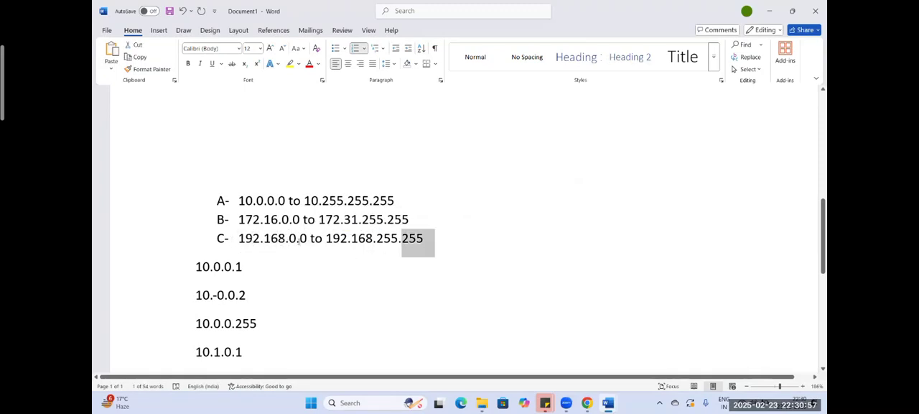
pyautogui.moveTo(297, 239); pyautogui.dragTo(290, 241)
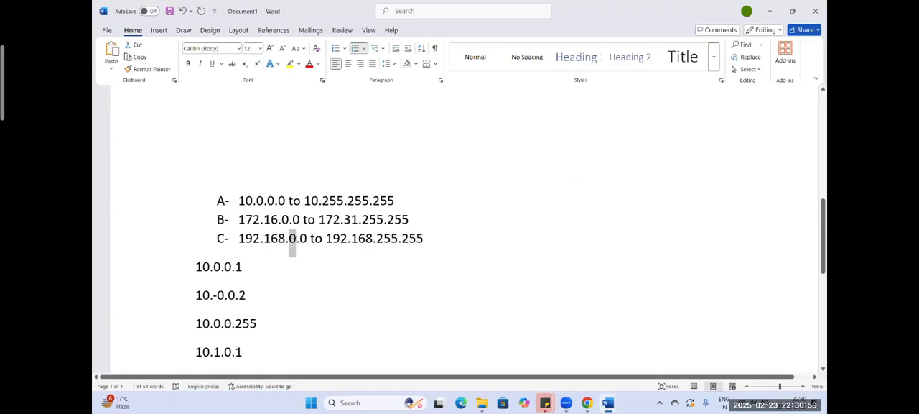
pyautogui.moveTo(300, 245); pyautogui.dragTo(296, 241)
pyautogui.click(369, 281)
pyautogui.click(296, 242)
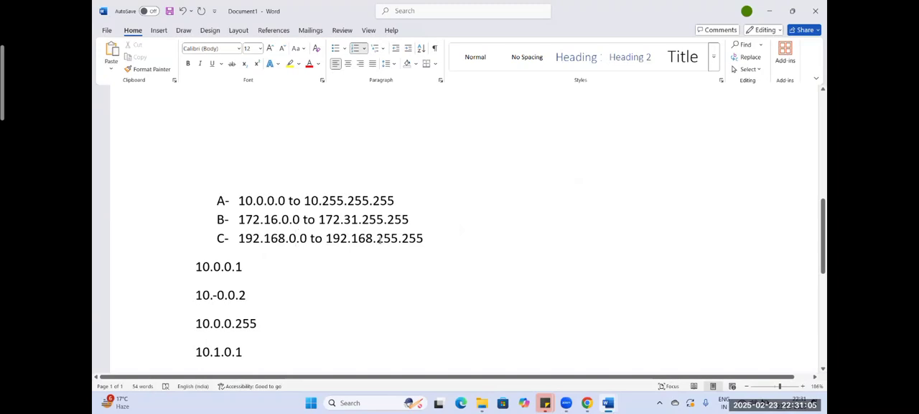
pyautogui.moveTo(376, 242); pyautogui.dragTo(427, 242)
pyautogui.tripleClick(430, 242)
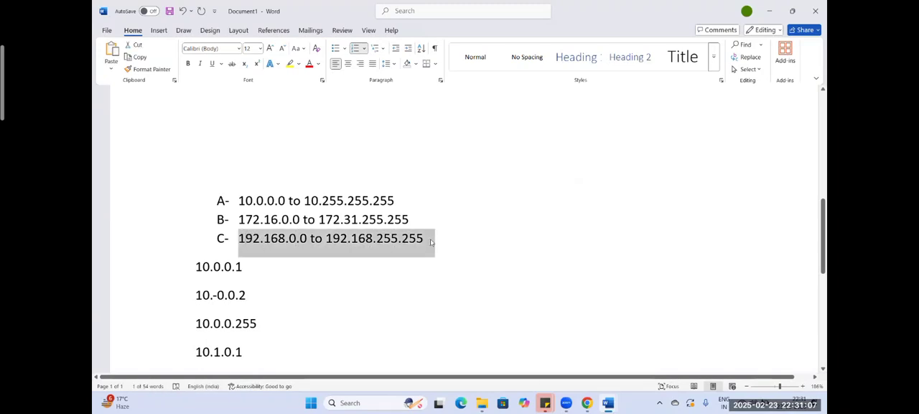
# Delete all the example addresses and blank lines between the item C range and "Subnetting"
pyautogui.scroll(-3, 425, 253)
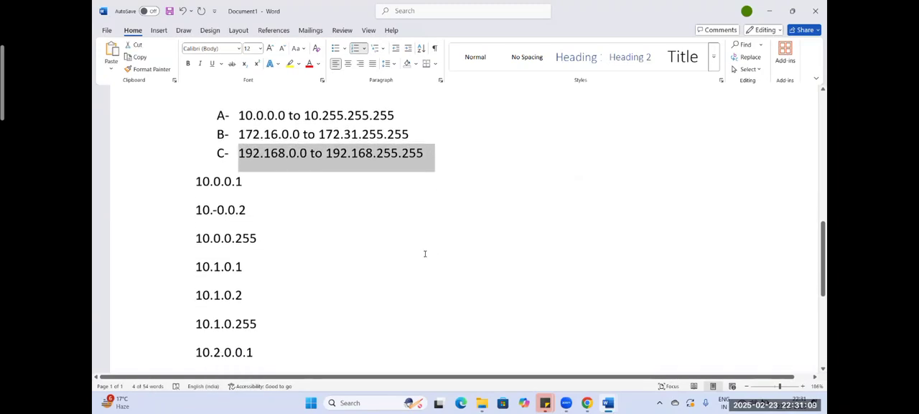
pyautogui.scroll(-7, 424, 253)
pyautogui.click(435, 267)
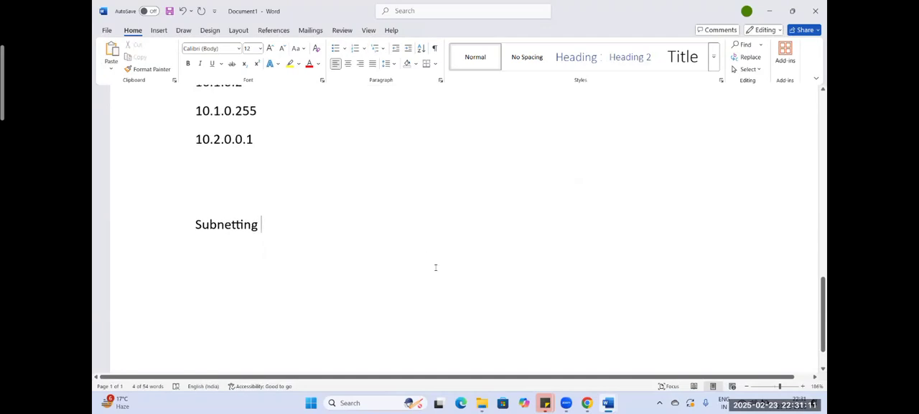
pyautogui.scroll(11, 423, 267)
pyautogui.moveTo(195, 266); pyautogui.dragTo(314, 287)
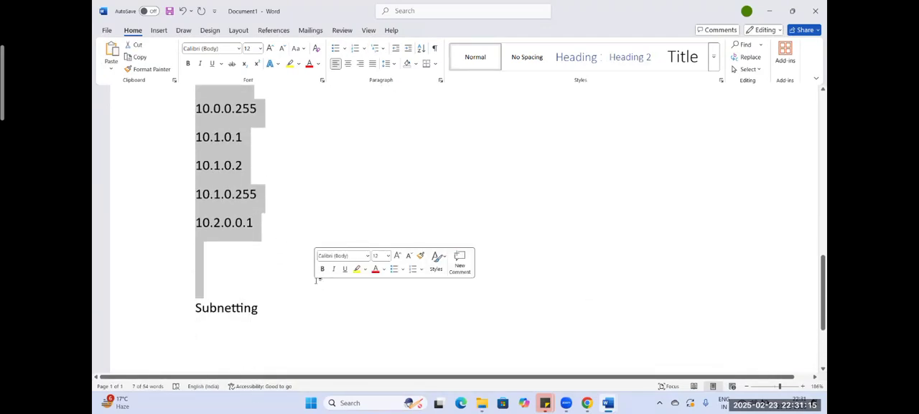
pyautogui.press('Delete')
pyautogui.scroll(5, 316, 280)
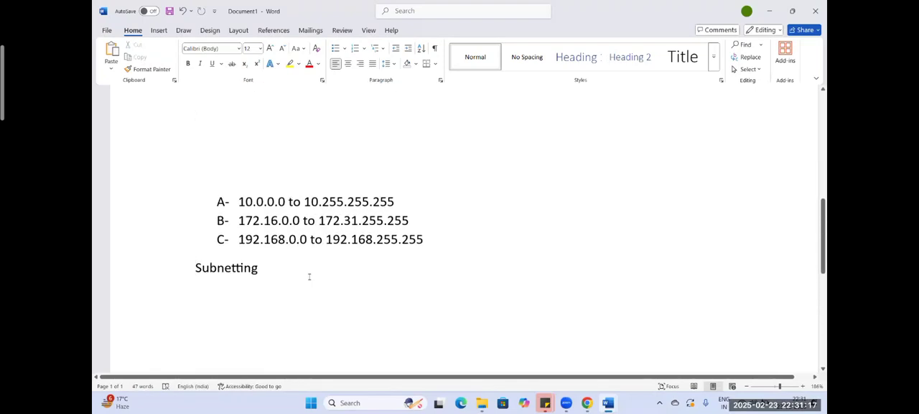
# Highlight the item A range, and annotate it with a hand-drawn arrow pointing to the underlined number 167214
pyautogui.moveTo(239, 219); pyautogui.dragTo(412, 222)
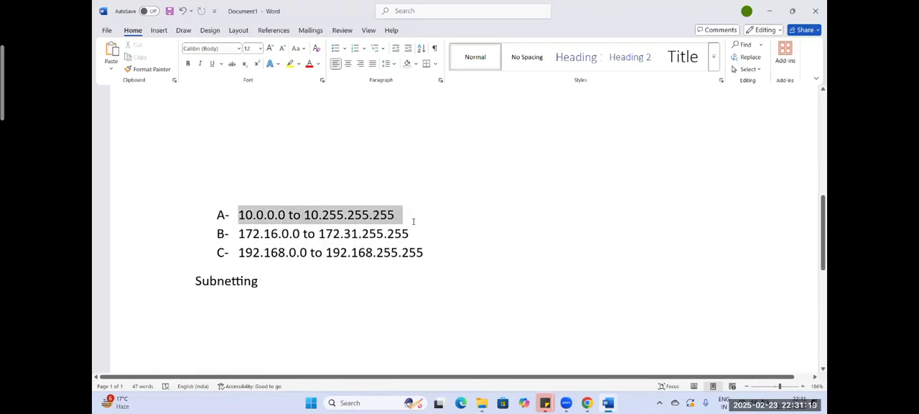
pyautogui.click(345, 221)
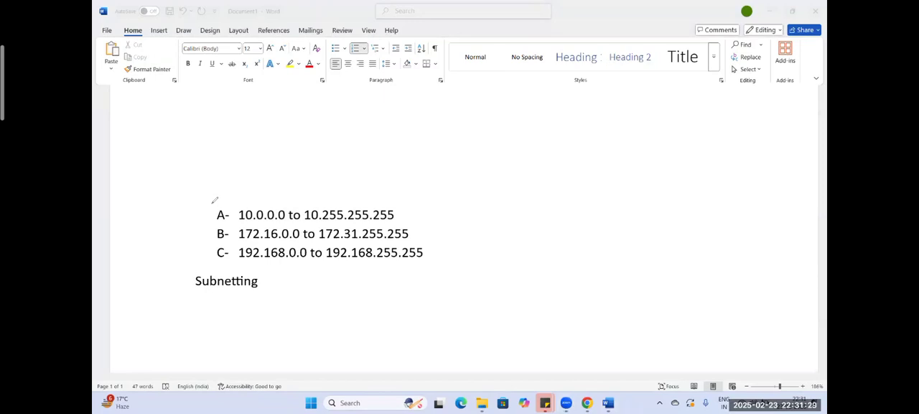
pyautogui.moveTo(442, 210)
pyautogui.mouseDown()
pyautogui.moveTo(468, 206)
pyautogui.moveTo(438, 224)
pyautogui.mouseUp()
pyautogui.moveTo(528, 186); pyautogui.dragTo(538, 215)
pyautogui.moveTo(555, 179)
pyautogui.mouseDown()
pyautogui.moveTo(551, 201)
pyautogui.moveTo(569, 210)
pyautogui.mouseUp()
pyautogui.moveTo(586, 185); pyautogui.dragTo(617, 190)
pyautogui.moveTo(629, 165); pyautogui.dragTo(642, 177)
pyautogui.moveTo(638, 164); pyautogui.dragTo(640, 189)
pyautogui.moveTo(598, 208); pyautogui.dragTo(626, 197)
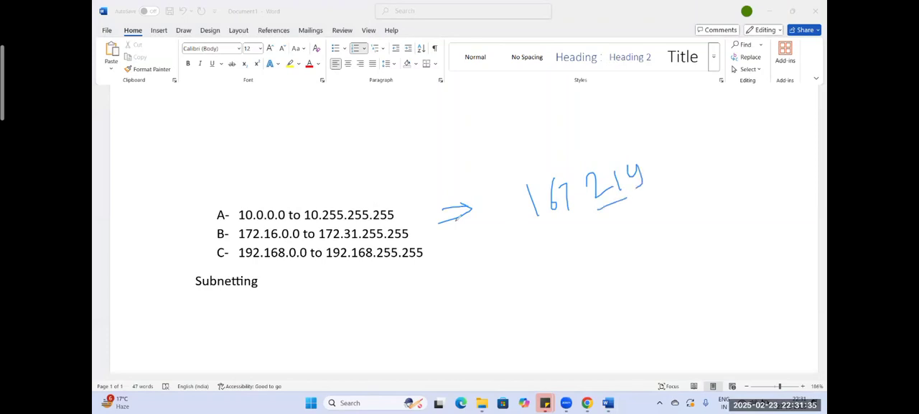
# Handwrite a circled "10,000" labelled "VMs" below 167214, and draw a small arrow pointing at 167214
pyautogui.moveTo(563, 259)
pyautogui.mouseDown()
pyautogui.moveTo(572, 277)
pyautogui.moveTo(591, 271)
pyautogui.mouseUp()
pyautogui.moveTo(609, 257); pyautogui.dragTo(609, 271)
pyautogui.moveTo(621, 238)
pyautogui.mouseDown()
pyautogui.moveTo(628, 253)
pyautogui.moveTo(649, 231)
pyautogui.moveTo(599, 288)
pyautogui.mouseUp()
pyautogui.moveTo(546, 256); pyautogui.dragTo(584, 291)
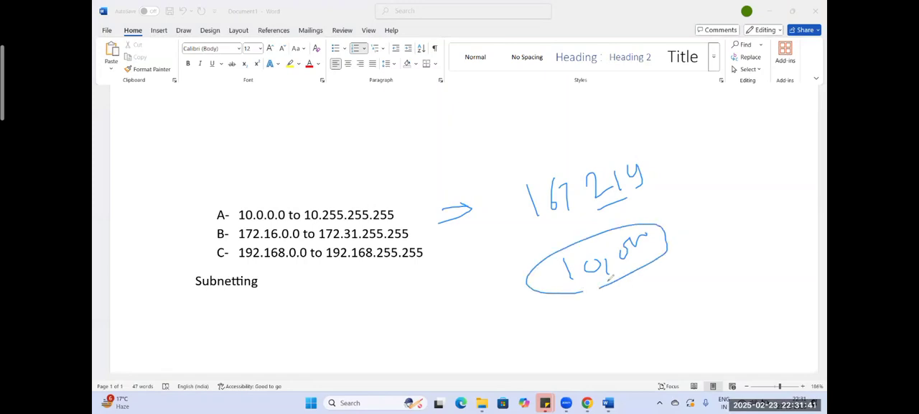
pyautogui.moveTo(655, 227)
pyautogui.mouseDown()
pyautogui.moveTo(647, 240)
pyautogui.moveTo(716, 208)
pyautogui.moveTo(732, 181)
pyautogui.moveTo(719, 224)
pyautogui.mouseUp()
pyautogui.moveTo(499, 211)
pyautogui.mouseDown()
pyautogui.moveTo(526, 210)
pyautogui.moveTo(521, 224)
pyautogui.mouseUp()
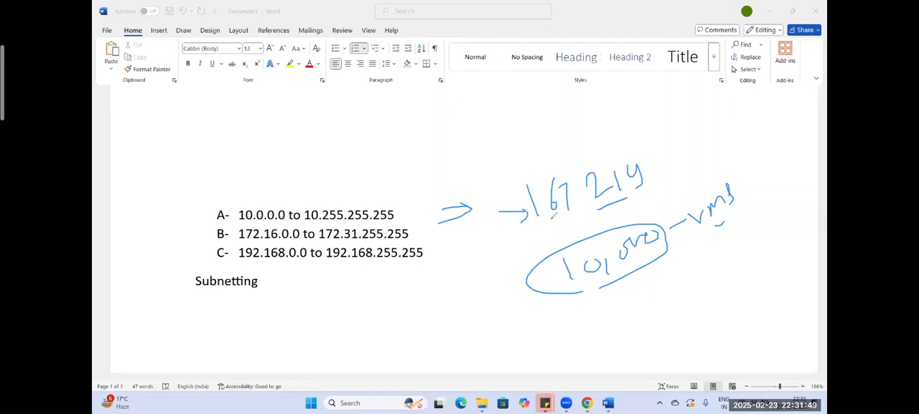
# Handwrite "+" and a circled "4 - 5" below the 10,000 VMs note, tick both numbers and underline 167214
pyautogui.moveTo(543, 275); pyautogui.dragTo(557, 267)
pyautogui.moveTo(606, 317)
pyautogui.mouseDown()
pyautogui.moveTo(626, 301)
pyautogui.moveTo(619, 318)
pyautogui.mouseUp()
pyautogui.moveTo(639, 288); pyautogui.dragTo(664, 306)
pyautogui.moveTo(677, 295)
pyautogui.mouseDown()
pyautogui.moveTo(707, 276)
pyautogui.moveTo(665, 311)
pyautogui.moveTo(721, 276)
pyautogui.moveTo(700, 272)
pyautogui.moveTo(698, 285)
pyautogui.mouseUp()
pyautogui.moveTo(517, 195); pyautogui.dragTo(537, 181)
pyautogui.moveTo(548, 214); pyautogui.dragTo(600, 194)
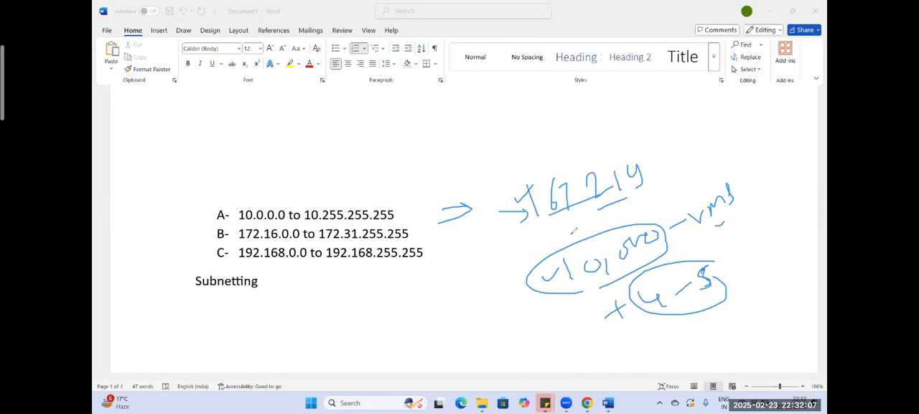
# Point an arrow at the circled 10,000, handwrite "- 10,000" after 167214 and draw a slanted box beneath it
pyautogui.moveTo(518, 266); pyautogui.dragTo(555, 270)
pyautogui.moveTo(655, 170)
pyautogui.mouseDown()
pyautogui.moveTo(680, 167)
pyautogui.moveTo(737, 129)
pyautogui.mouseUp()
pyautogui.moveTo(722, 153); pyautogui.dragTo(735, 149)
pyautogui.moveTo(618, 210); pyautogui.dragTo(657, 204)
pyautogui.moveTo(671, 194); pyautogui.dragTo(668, 208)
pyautogui.moveTo(774, 151); pyautogui.dragTo(775, 165)
pyautogui.moveTo(668, 196)
pyautogui.mouseDown()
pyautogui.moveTo(683, 208)
pyautogui.moveTo(739, 174)
pyautogui.moveTo(732, 181)
pyautogui.mouseUp()
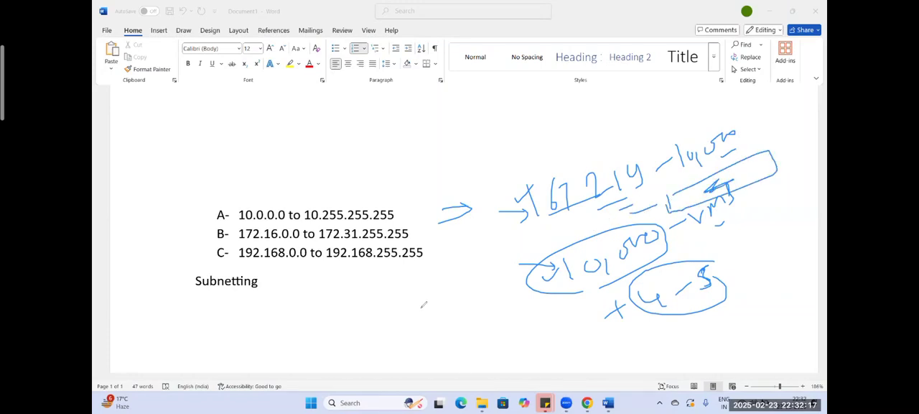
# Handwrite "idle / Active" below the address ranges and underline both words
pyautogui.moveTo(398, 305); pyautogui.dragTo(398, 319)
pyautogui.moveTo(424, 280)
pyautogui.mouseDown()
pyautogui.moveTo(425, 316)
pyautogui.moveTo(434, 316)
pyautogui.mouseUp()
pyautogui.moveTo(446, 300)
pyautogui.mouseDown()
pyautogui.moveTo(451, 292)
pyautogui.moveTo(465, 307)
pyautogui.mouseUp()
pyautogui.moveTo(410, 323); pyautogui.dragTo(468, 314)
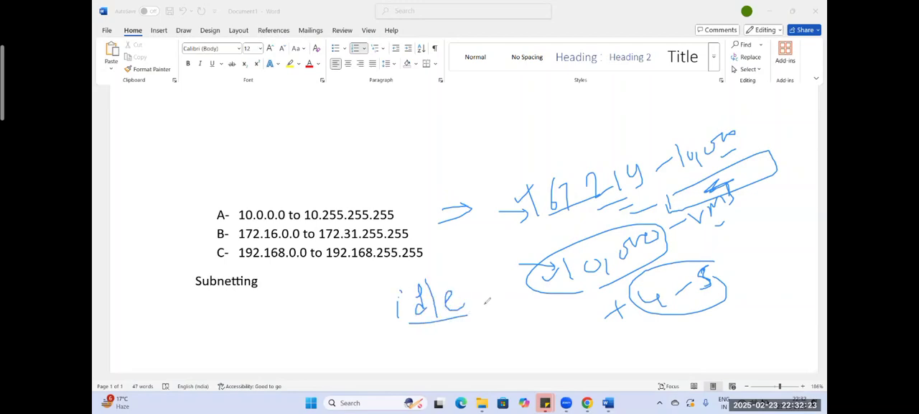
pyautogui.moveTo(486, 265); pyautogui.dragTo(482, 312)
pyautogui.moveTo(491, 306)
pyautogui.mouseDown()
pyautogui.moveTo(498, 289)
pyautogui.moveTo(507, 304)
pyautogui.mouseUp()
pyautogui.moveTo(492, 298); pyautogui.dragTo(522, 296)
pyautogui.moveTo(518, 288); pyautogui.dragTo(534, 284)
pyautogui.moveTo(532, 288)
pyautogui.mouseDown()
pyautogui.moveTo(530, 298)
pyautogui.moveTo(546, 280)
pyautogui.moveTo(557, 288)
pyautogui.mouseUp()
pyautogui.moveTo(504, 319); pyautogui.dragTo(516, 316)
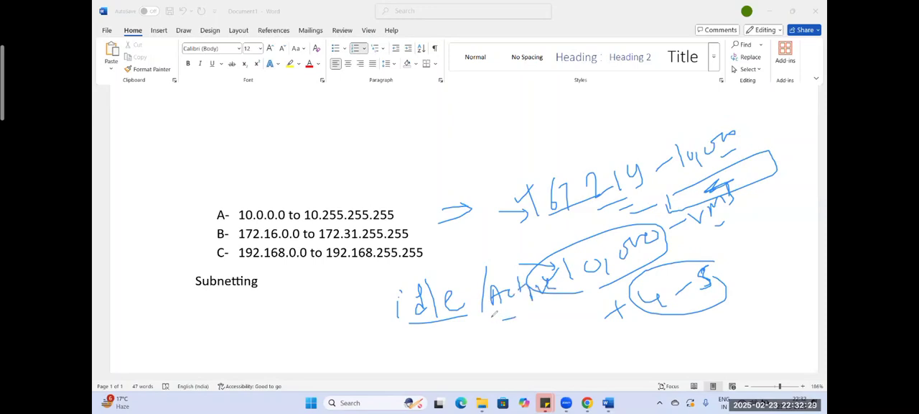
# Sketch a circle with an upward arrow above the ranges, tick "idle" and draw a curved arrow down to it
pyautogui.moveTo(365, 113); pyautogui.dragTo(392, 111)
pyautogui.moveTo(394, 149); pyautogui.dragTo(402, 174)
pyautogui.moveTo(387, 170); pyautogui.dragTo(396, 153)
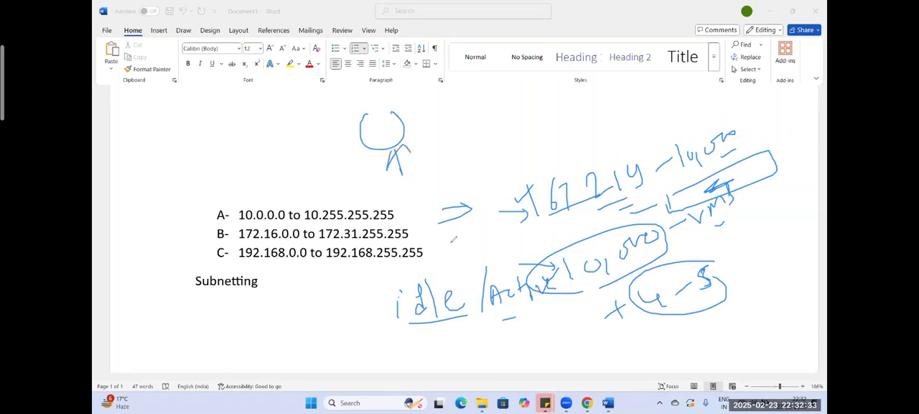
pyautogui.moveTo(387, 327); pyautogui.dragTo(411, 322)
pyautogui.moveTo(416, 135)
pyautogui.mouseDown()
pyautogui.moveTo(446, 188)
pyautogui.moveTo(452, 257)
pyautogui.moveTo(458, 252)
pyautogui.mouseUp()
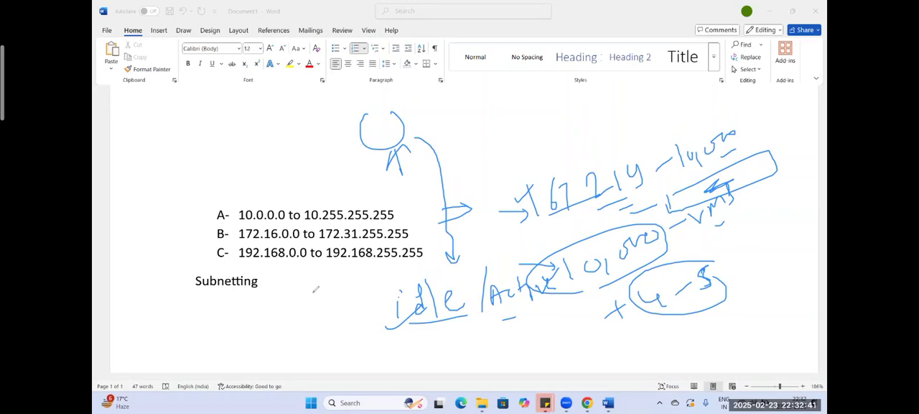
# Clear the existing annotations and sketch a tall slanted box beside the address ranges with a small numbered box inside it
pyautogui.click(95, 256)
pyautogui.moveTo(544, 158)
pyautogui.mouseDown()
pyautogui.moveTo(560, 241)
pyautogui.moveTo(655, 247)
pyautogui.moveTo(564, 226)
pyautogui.mouseUp()
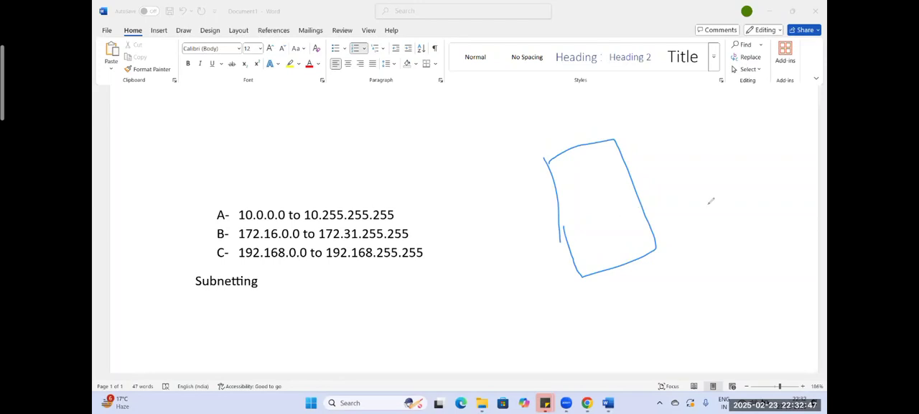
pyautogui.moveTo(593, 214)
pyautogui.mouseDown()
pyautogui.moveTo(605, 237)
pyautogui.moveTo(650, 204)
pyautogui.moveTo(665, 215)
pyautogui.moveTo(644, 230)
pyautogui.mouseUp()
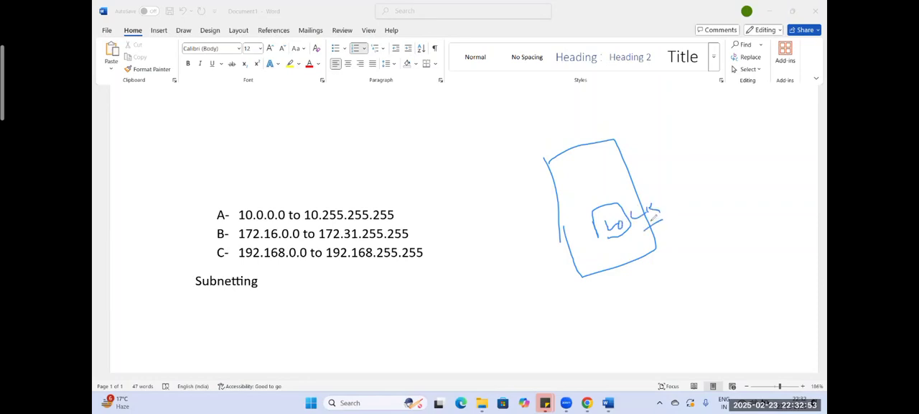
# Sketch an outlined stick figure beside the tall box, with a curved arrow into the box and a short arrow at the small numbered box
pyautogui.moveTo(508, 198)
pyautogui.mouseDown()
pyautogui.moveTo(494, 204)
pyautogui.moveTo(509, 239)
pyautogui.mouseUp()
pyautogui.moveTo(504, 222)
pyautogui.mouseDown()
pyautogui.moveTo(504, 231)
pyautogui.moveTo(526, 215)
pyautogui.mouseUp()
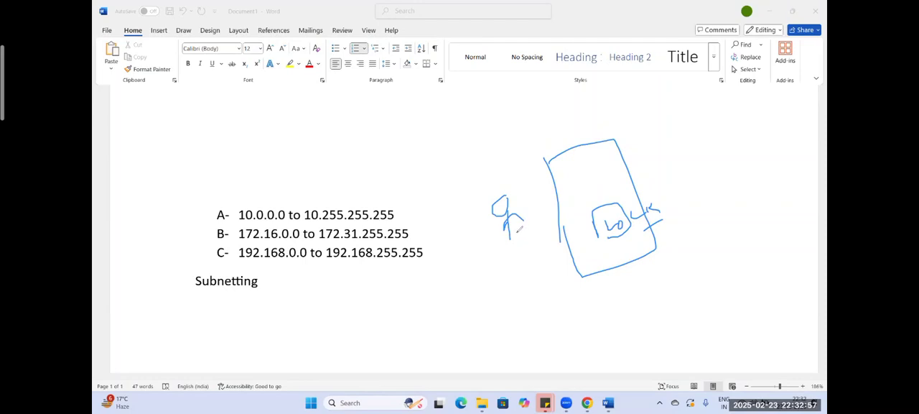
pyautogui.moveTo(503, 247)
pyautogui.mouseDown()
pyautogui.moveTo(525, 230)
pyautogui.moveTo(465, 201)
pyautogui.moveTo(478, 243)
pyautogui.mouseUp()
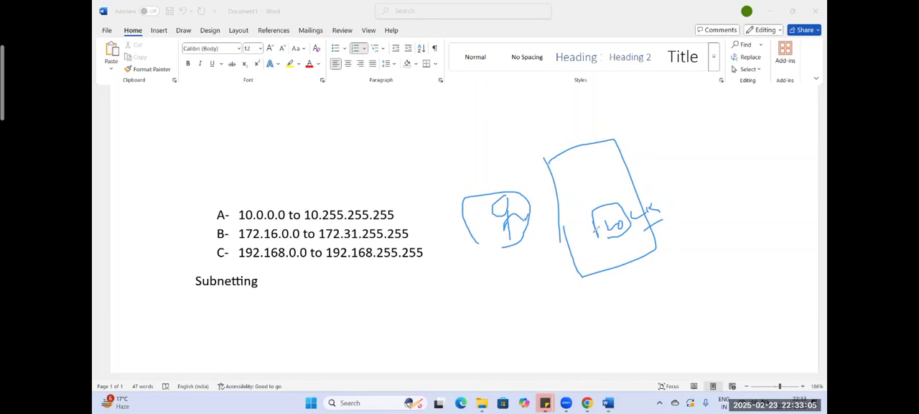
pyautogui.moveTo(575, 227); pyautogui.dragTo(590, 227)
pyautogui.moveTo(584, 222); pyautogui.dragTo(583, 232)
pyautogui.moveTo(518, 192)
pyautogui.mouseDown()
pyautogui.moveTo(573, 172)
pyautogui.moveTo(571, 192)
pyautogui.mouseUp()
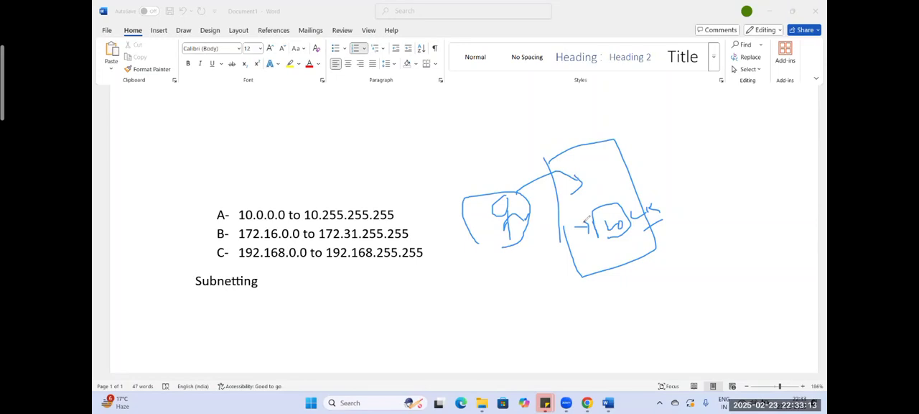
# Strike through the number in the small box, point an arrow at it, and handwrite an underlined "idle" above the tall box
pyautogui.moveTo(593, 230); pyautogui.dragTo(614, 227)
pyautogui.moveTo(645, 147); pyautogui.dragTo(646, 162)
pyautogui.click(643, 132)
pyautogui.moveTo(656, 120)
pyautogui.mouseDown()
pyautogui.moveTo(665, 148)
pyautogui.moveTo(686, 146)
pyautogui.mouseUp()
pyautogui.moveTo(623, 186); pyautogui.dragTo(627, 209)
pyautogui.moveTo(670, 166); pyautogui.dragTo(689, 155)
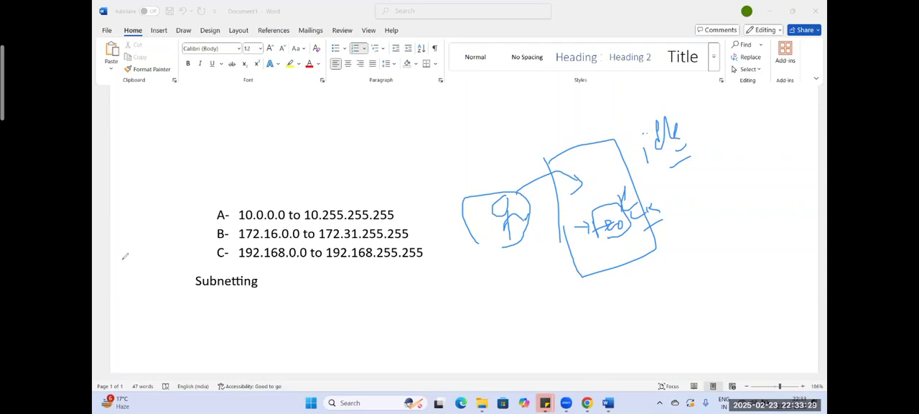
# Clear the sketches, circle the word "Subnetting" and erase that circle
pyautogui.moveTo(207, 191)
pyautogui.mouseDown()
pyautogui.moveTo(204, 271)
pyautogui.moveTo(234, 281)
pyautogui.mouseUp()
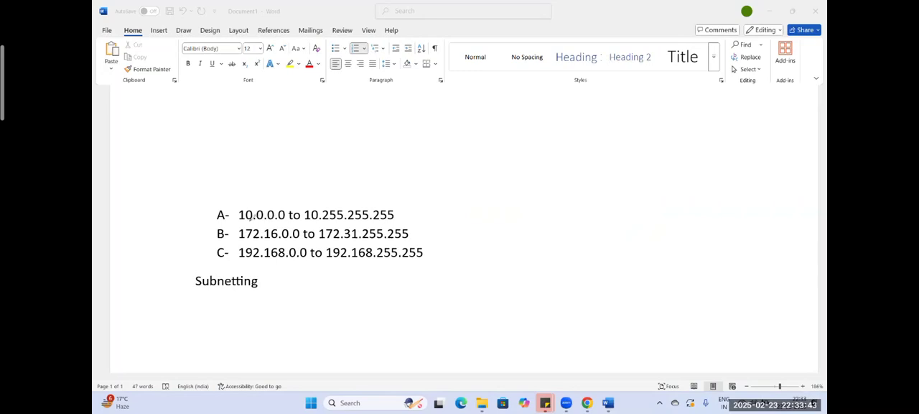
pyautogui.moveTo(200, 270)
pyautogui.mouseDown()
pyautogui.moveTo(267, 297)
pyautogui.moveTo(202, 270)
pyautogui.mouseUp()
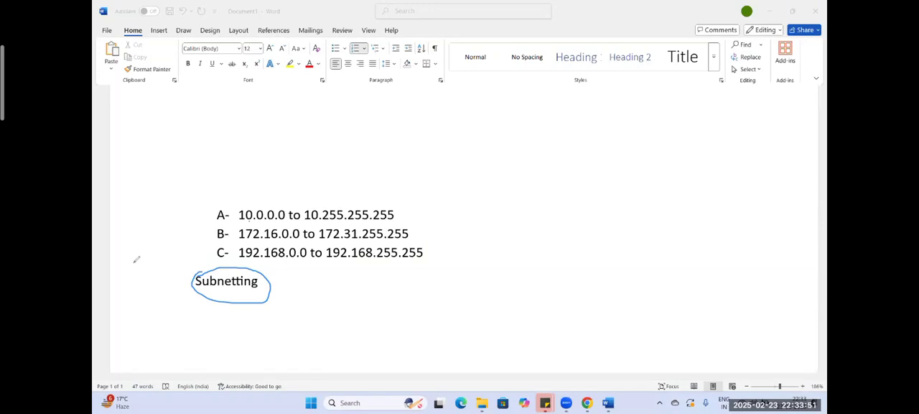
pyautogui.hotkey('ctrl', 'z')
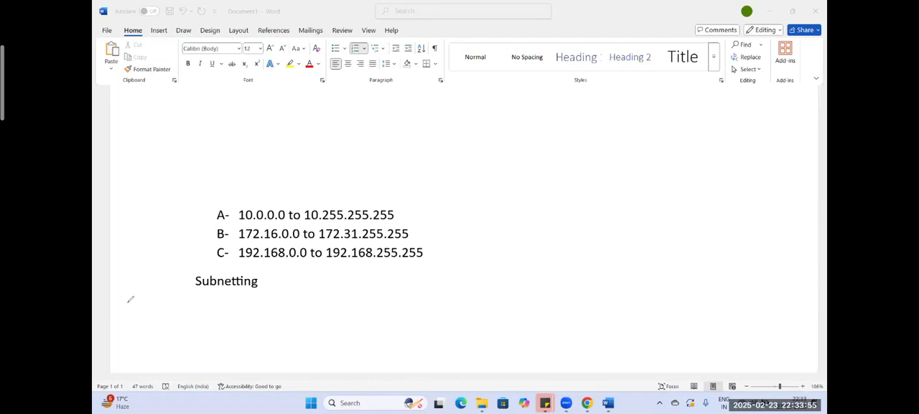
pyautogui.click(302, 281)
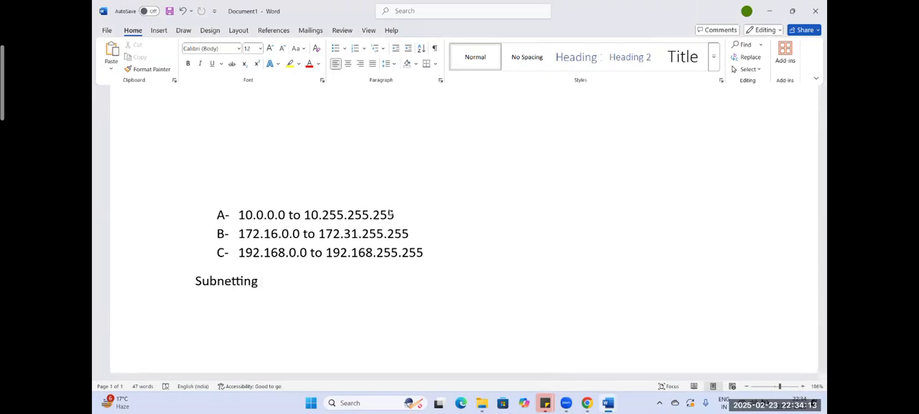
# Handwrite "CCNA" beside the address ranges, underline it and clear the annotation
pyautogui.moveTo(486, 178); pyautogui.dragTo(495, 204)
pyautogui.moveTo(530, 174)
pyautogui.mouseDown()
pyautogui.moveTo(527, 194)
pyautogui.moveTo(576, 159)
pyautogui.moveTo(606, 168)
pyautogui.mouseUp()
pyautogui.moveTo(596, 162); pyautogui.dragTo(612, 154)
pyautogui.moveTo(491, 233); pyautogui.dragTo(614, 206)
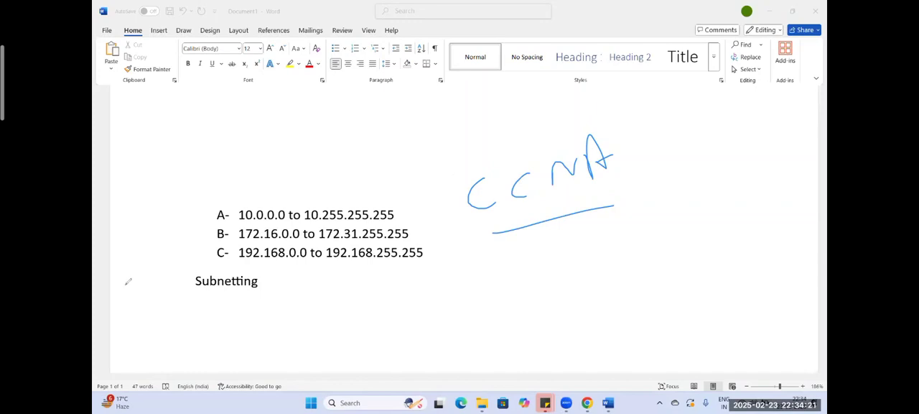
pyautogui.press('Escape')
# Highlight the Subnetting line and the three address ranges, and look at the Azure virtual network's IP address settings in Chrome
pyautogui.moveTo(125, 290); pyautogui.dragTo(283, 300)
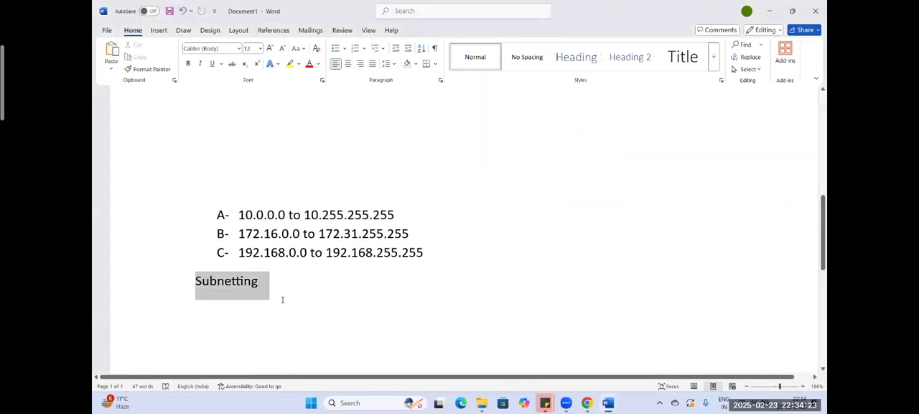
pyautogui.moveTo(435, 254); pyautogui.dragTo(316, 273)
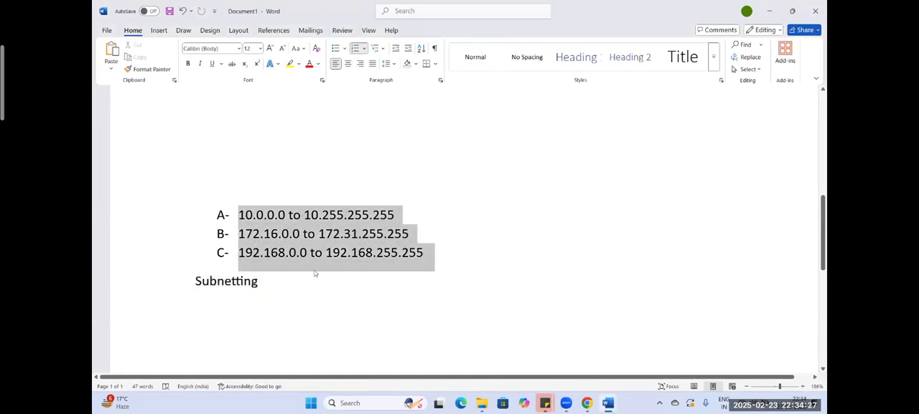
pyautogui.moveTo(198, 278); pyautogui.dragTo(279, 285)
pyautogui.click(280, 285)
pyautogui.click(163, 281)
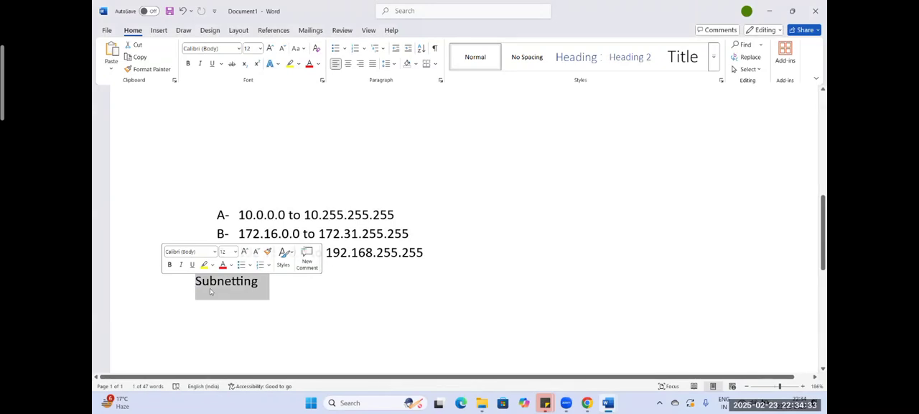
pyautogui.click(588, 403)
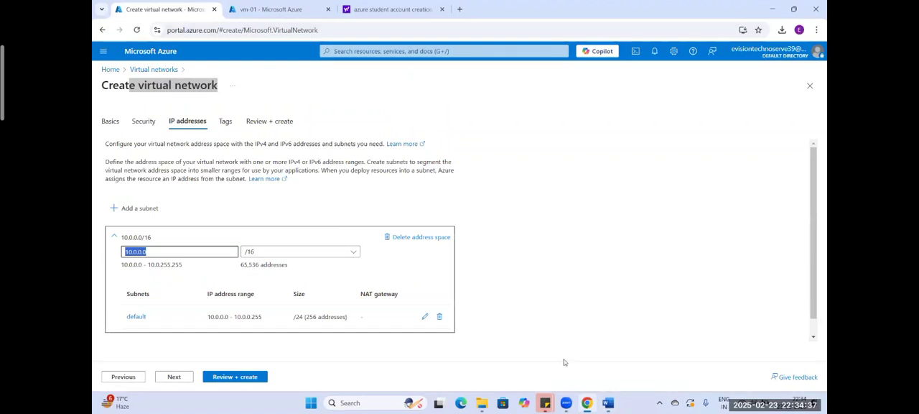
# Return to Document1 in Word, add "- CIDR" after "Subnetting" and highlight the added term
pyautogui.moveTo(608, 403)
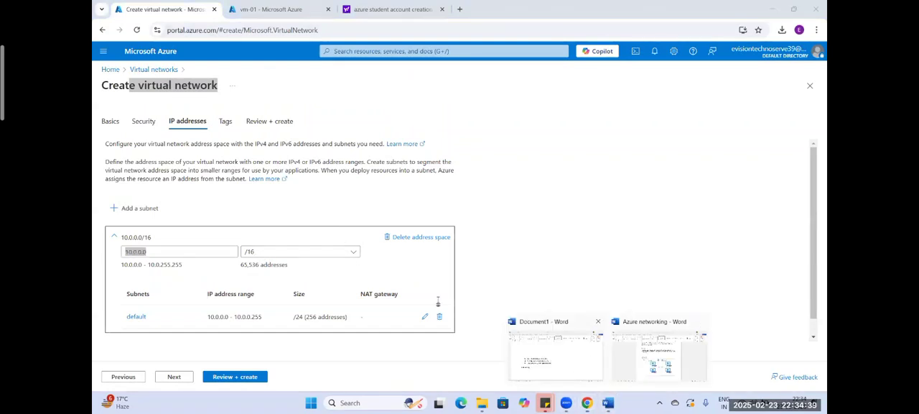
pyautogui.click(551, 357)
pyautogui.click(535, 296)
pyautogui.write('- CIDR')
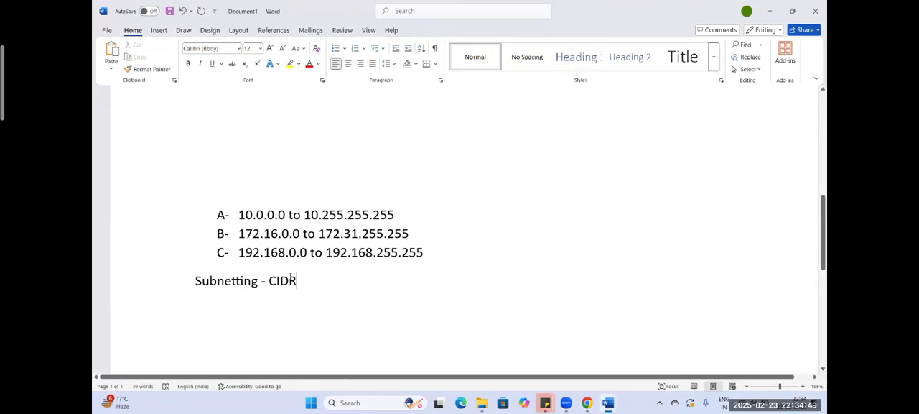
pyautogui.moveTo(278, 277); pyautogui.dragTo(333, 275)
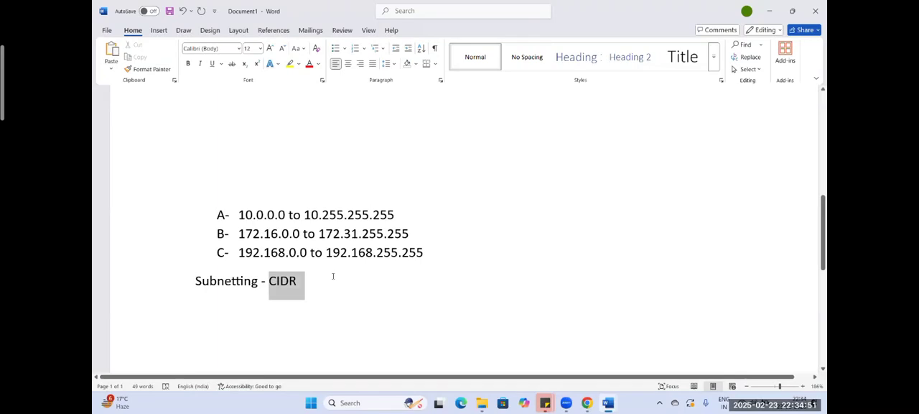
# Append "- 5000 IPS" to the end of address range A
pyautogui.moveTo(238, 215); pyautogui.dragTo(404, 217)
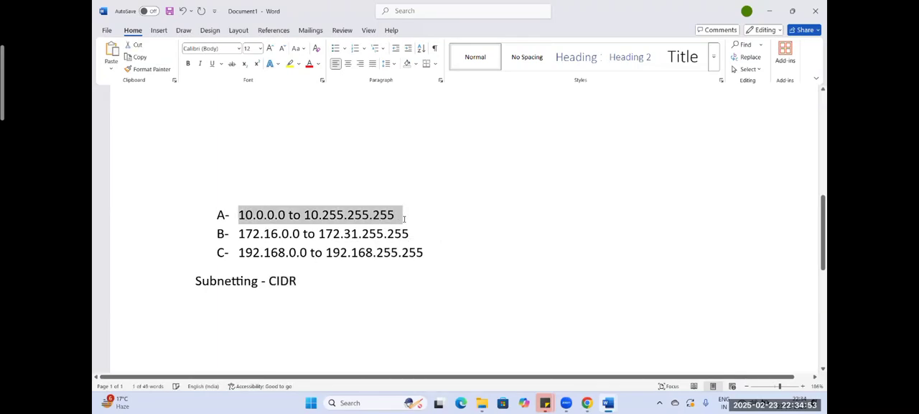
pyautogui.click(404, 218)
pyautogui.write('-')
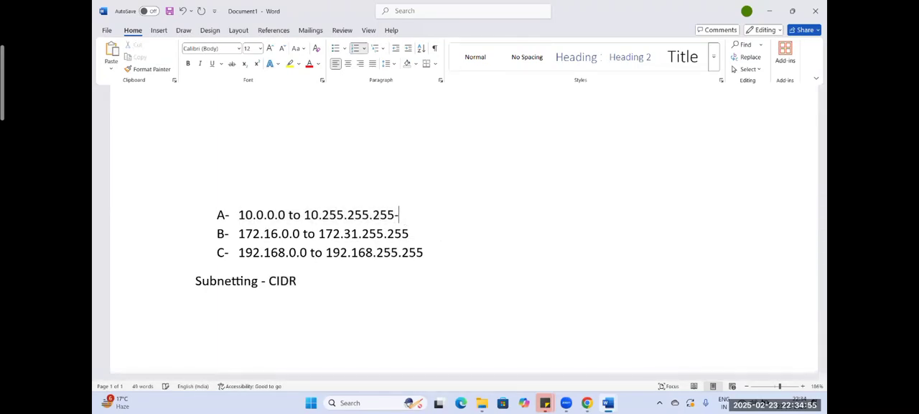
pyautogui.write(' 5000 IPS')
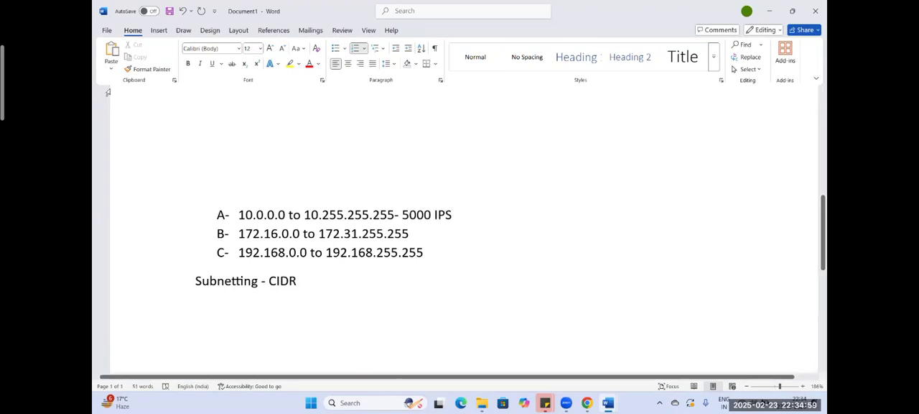
# Highlight address range A, its "5000 IPS" note and the "Subnetting - CIDR" line in turn
pyautogui.moveTo(239, 214); pyautogui.dragTo(394, 216)
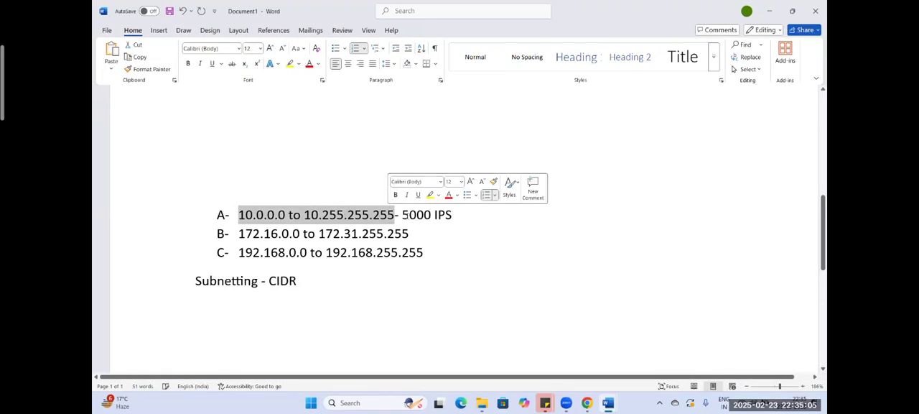
pyautogui.moveTo(402, 214); pyautogui.dragTo(451, 215)
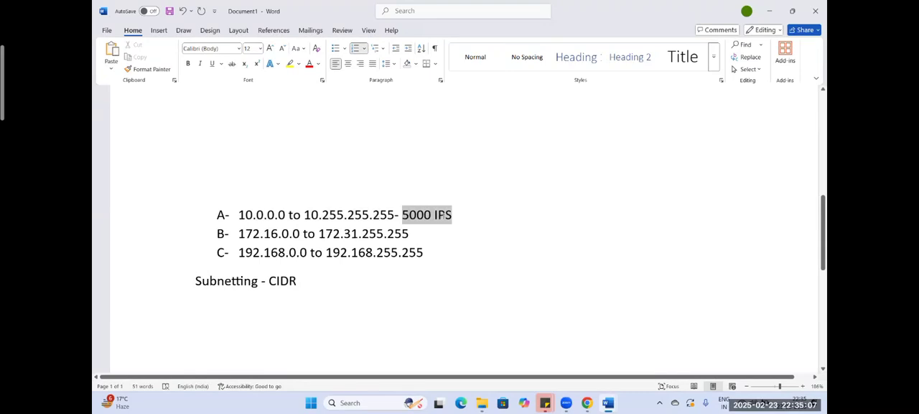
pyautogui.moveTo(196, 281); pyautogui.dragTo(316, 285)
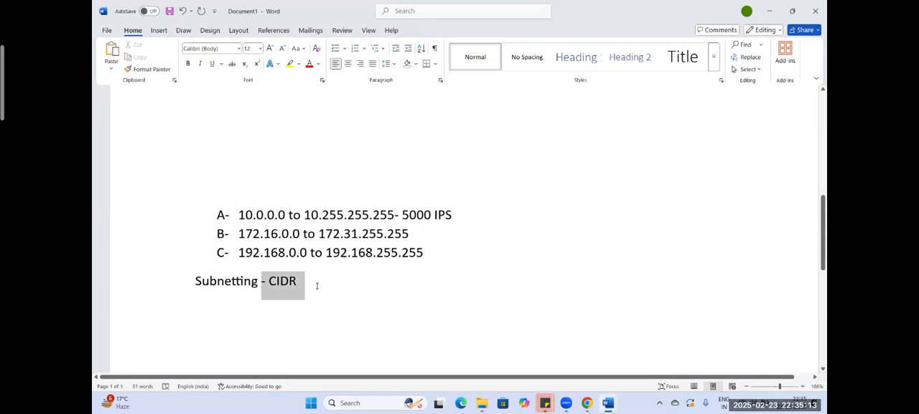
pyautogui.click(317, 285)
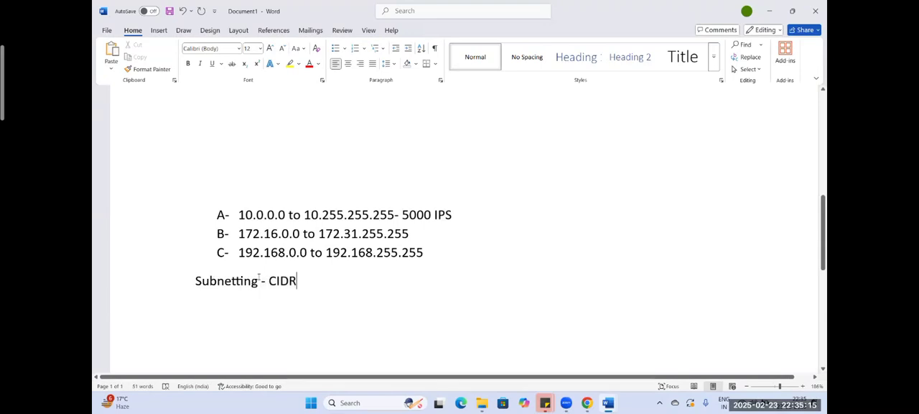
pyautogui.tripleClick(321, 276)
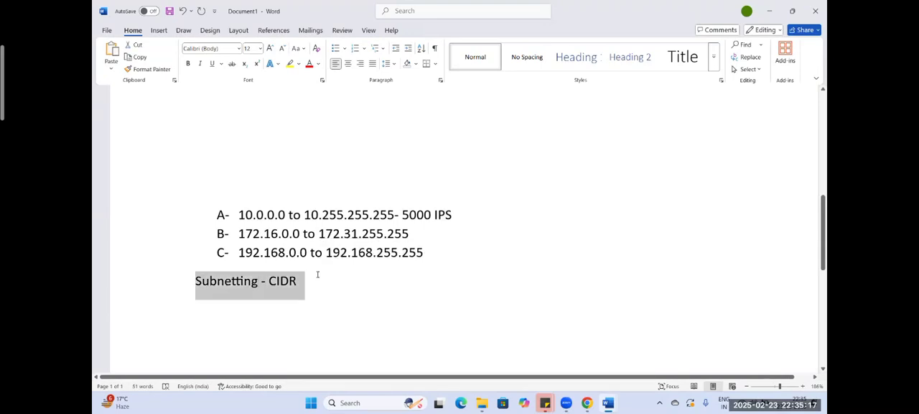
pyautogui.click(317, 274)
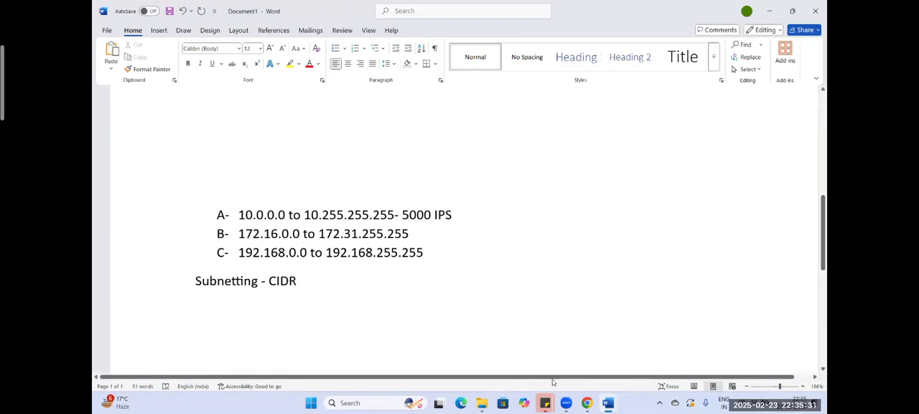
# Switch to the Azure portal in Chrome and re-enter 10.0.0.0 as the starting address of the virtual network's address space
pyautogui.click(587, 402)
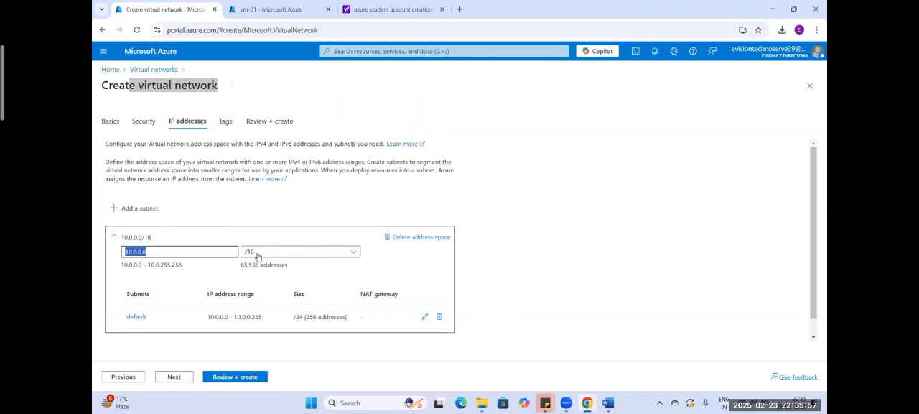
pyautogui.doubleClick(166, 251)
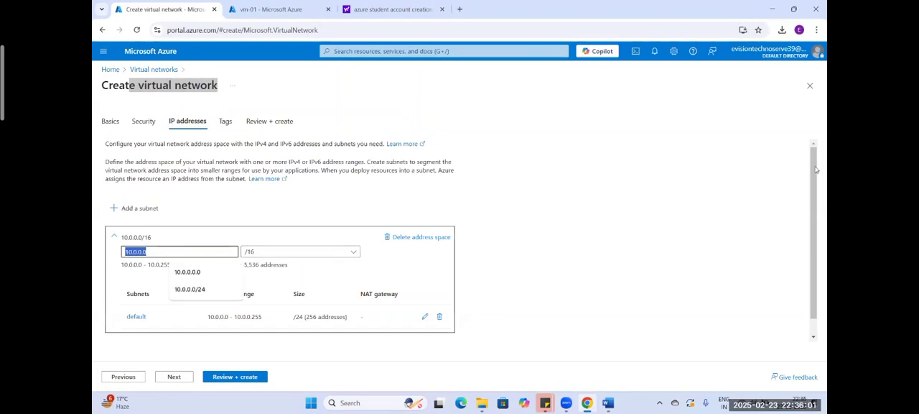
pyautogui.write('10.0')
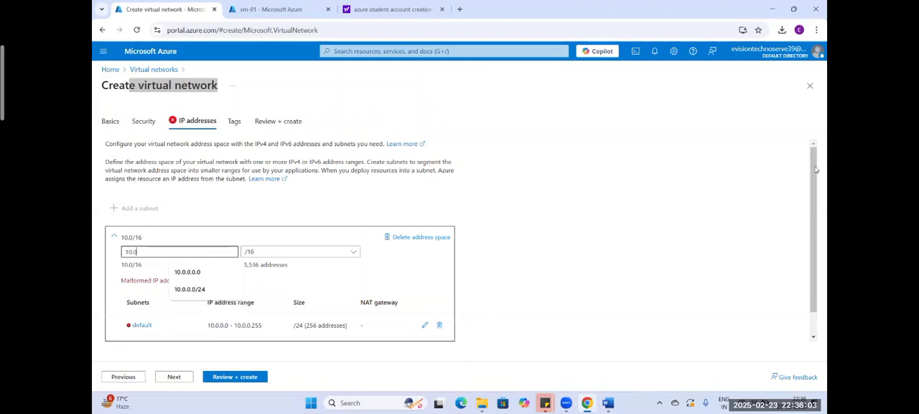
pyautogui.write('.0.0')
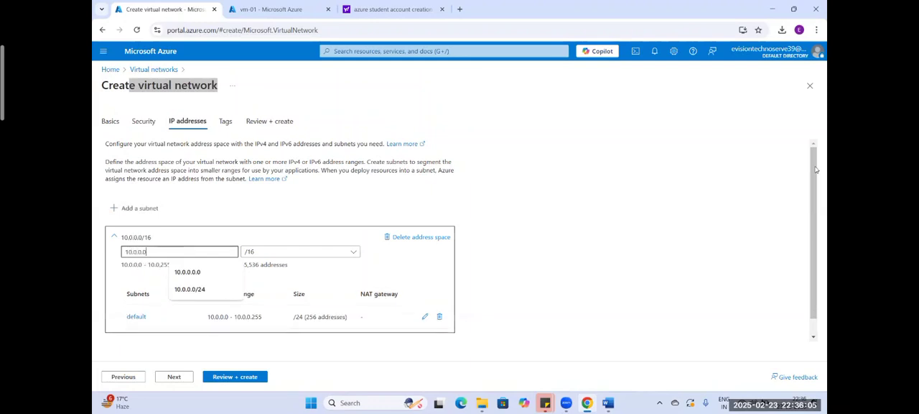
pyautogui.doubleClick(120, 252)
pyautogui.moveTo(151, 251); pyautogui.dragTo(115, 252)
pyautogui.click(554, 295)
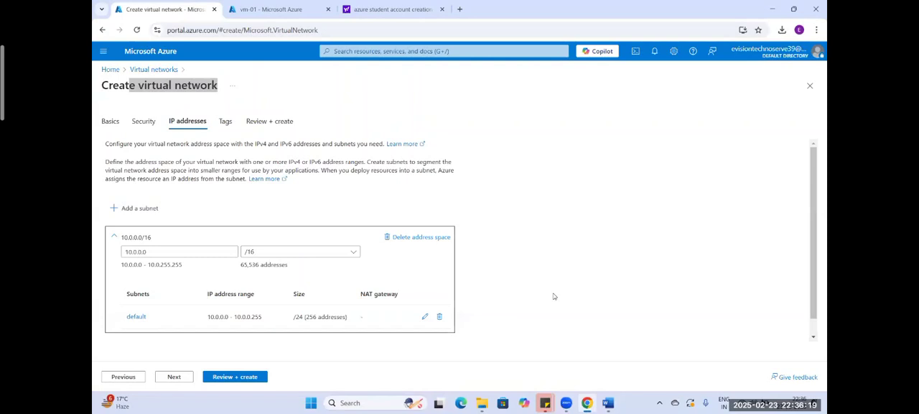
# Browse the prefix sizes for the 10.0.0.0 address space and set it to /19
pyautogui.click(353, 255)
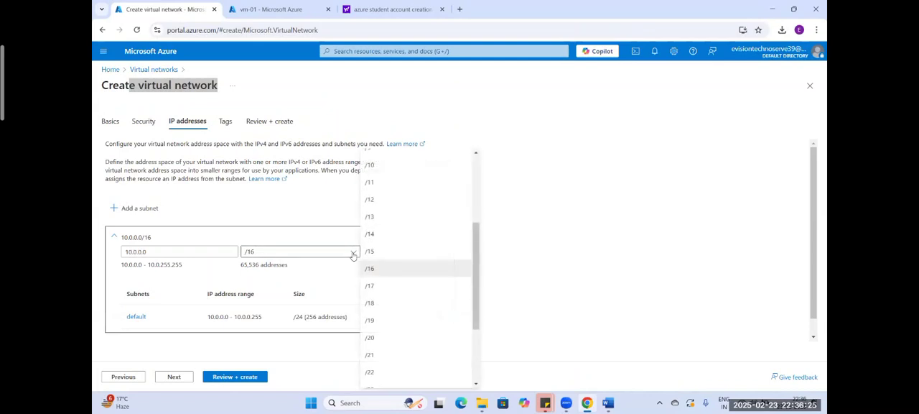
pyautogui.scroll(3, 392, 199)
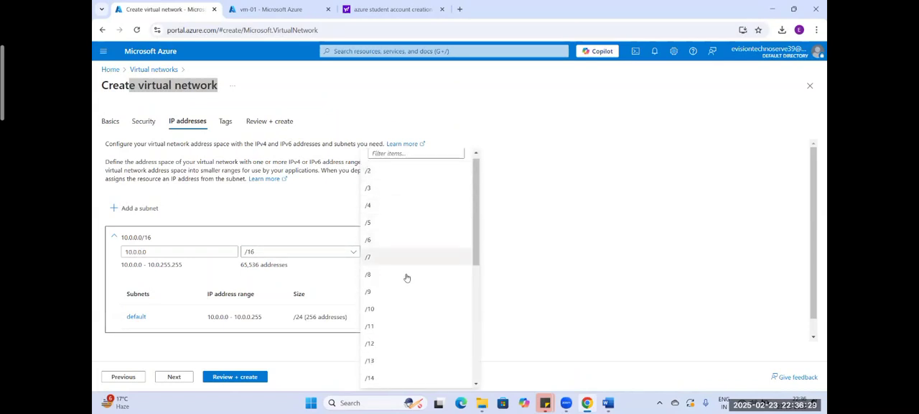
pyautogui.scroll(-5, 409, 295)
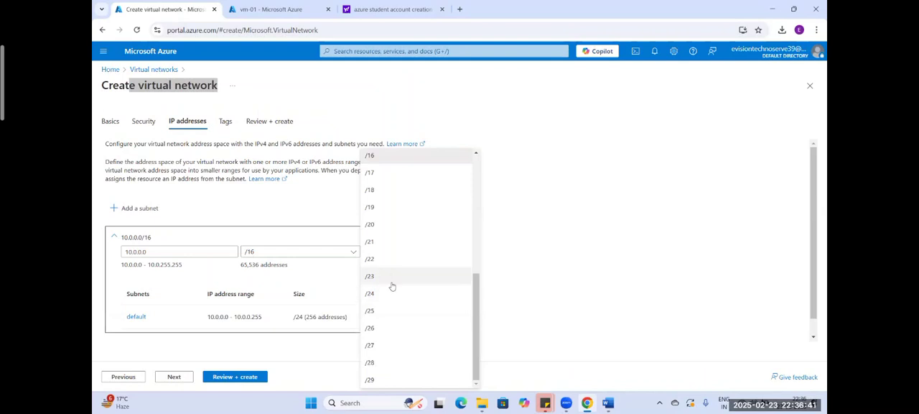
pyautogui.click(385, 208)
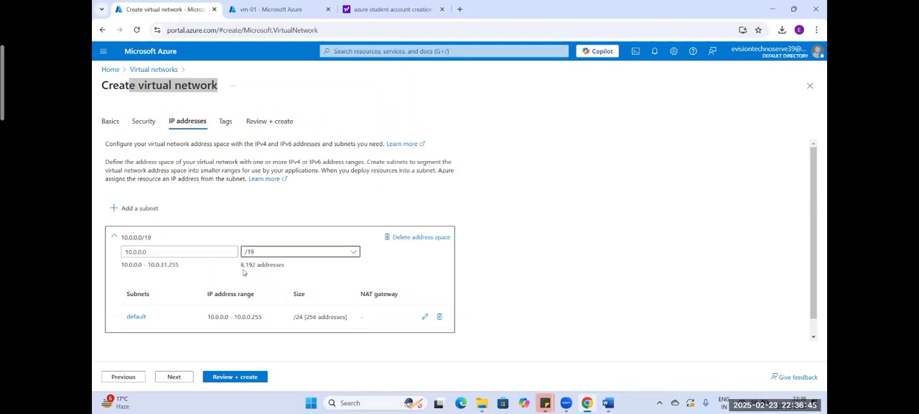
# Highlight the number of addresses and the IP range given for the /19 address space
pyautogui.doubleClick(245, 264)
pyautogui.moveTo(259, 267); pyautogui.dragTo(285, 264)
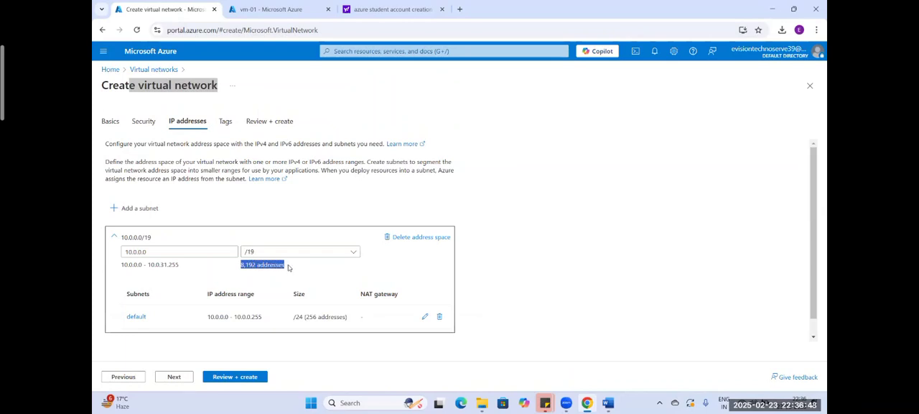
pyautogui.doubleClick(133, 267)
pyautogui.click(153, 268)
pyautogui.moveTo(149, 265); pyautogui.dragTo(245, 265)
pyautogui.click(163, 267)
pyautogui.moveTo(244, 266); pyautogui.dragTo(292, 271)
# Set the address space's prefix size to /20 and highlight its number of addresses
pyautogui.click(351, 254)
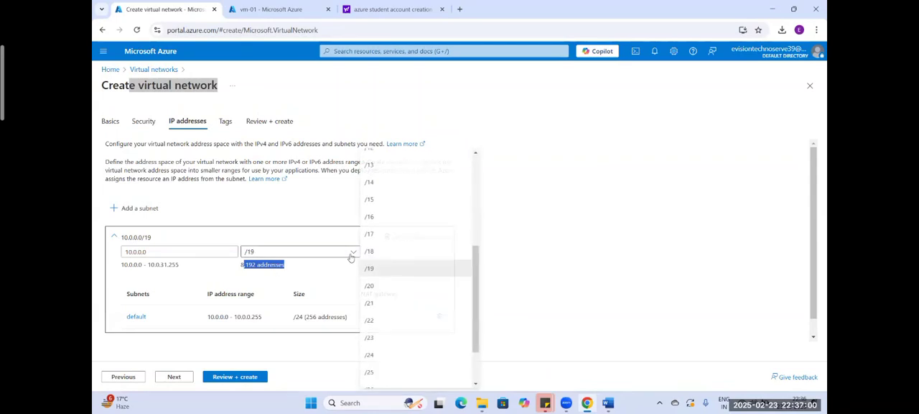
pyautogui.click(379, 290)
pyautogui.moveTo(244, 266); pyautogui.dragTo(292, 268)
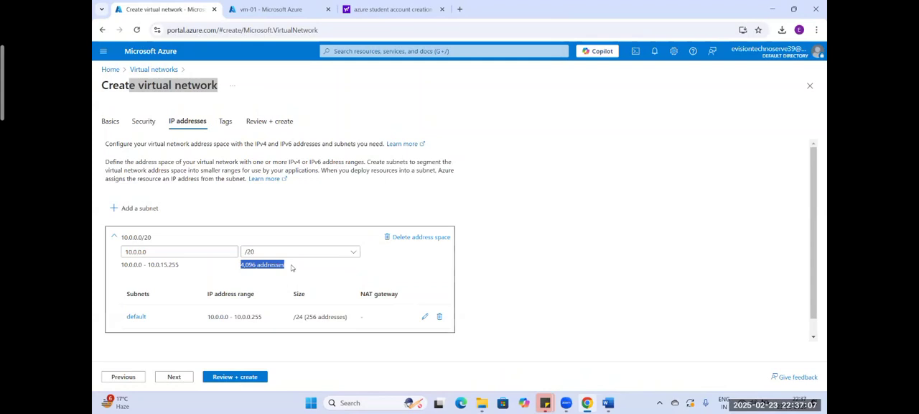
pyautogui.click(291, 265)
pyautogui.moveTo(243, 266); pyautogui.dragTo(294, 268)
pyautogui.click(281, 270)
pyautogui.moveTo(244, 266); pyautogui.dragTo(279, 270)
# Set the address space's prefix size to /21 and highlight its number of addresses
pyautogui.click(349, 251)
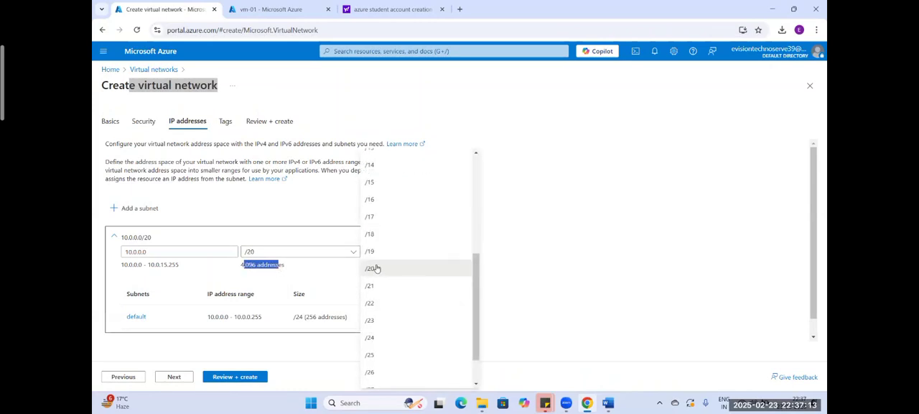
pyautogui.click(374, 286)
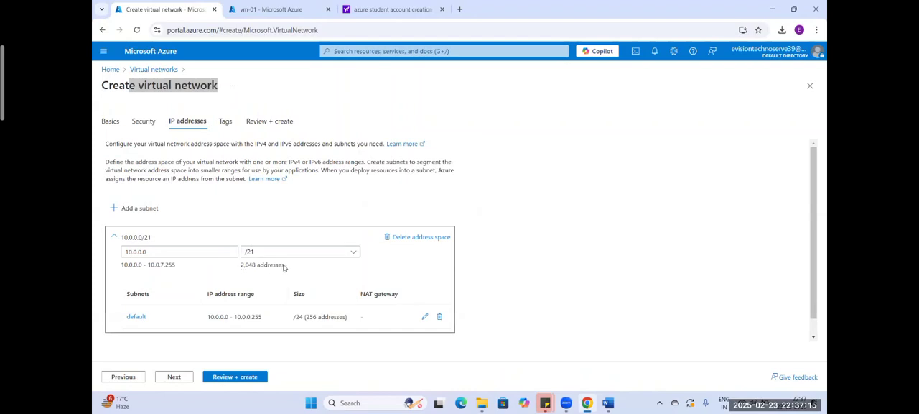
pyautogui.moveTo(240, 265); pyautogui.dragTo(284, 267)
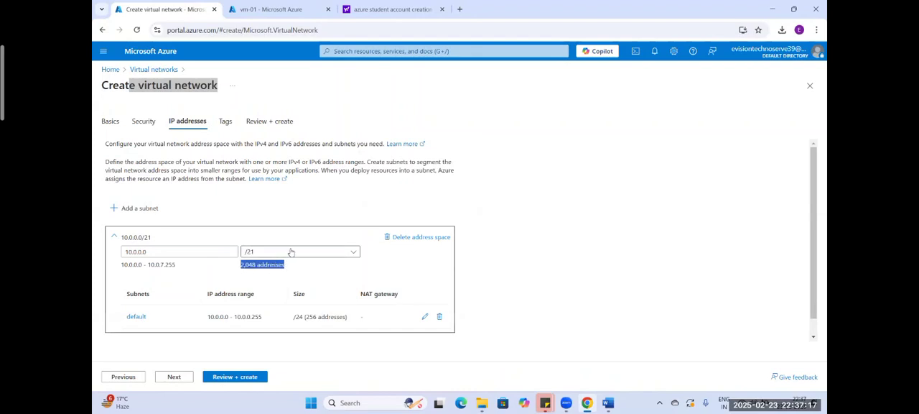
# Change the address space's prefix size back to /20 and highlight its number of addresses
pyautogui.click(290, 252)
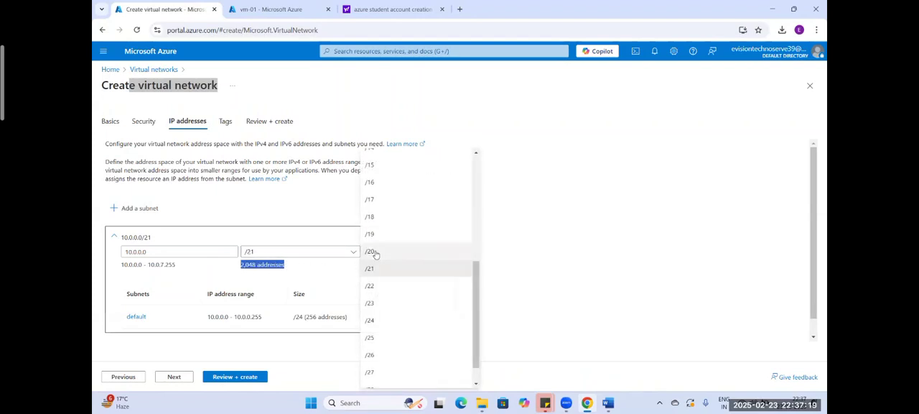
pyautogui.click(375, 253)
pyautogui.moveTo(243, 266); pyautogui.dragTo(300, 267)
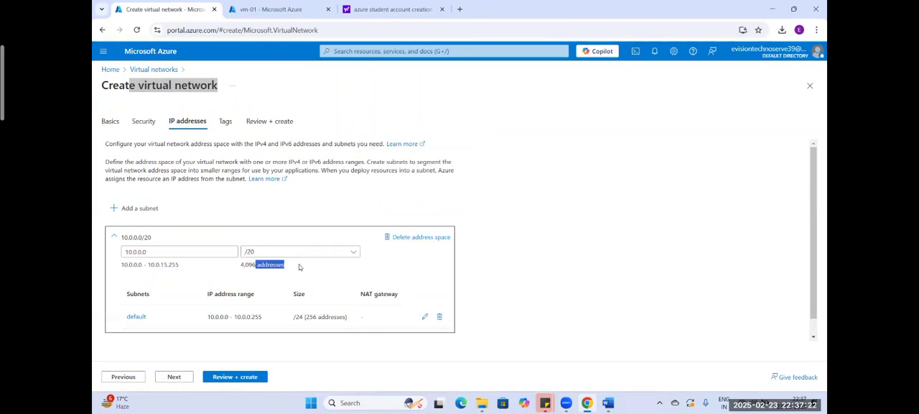
# Return the address space's prefix size to /19 and highlight its number of addresses
pyautogui.click(350, 254)
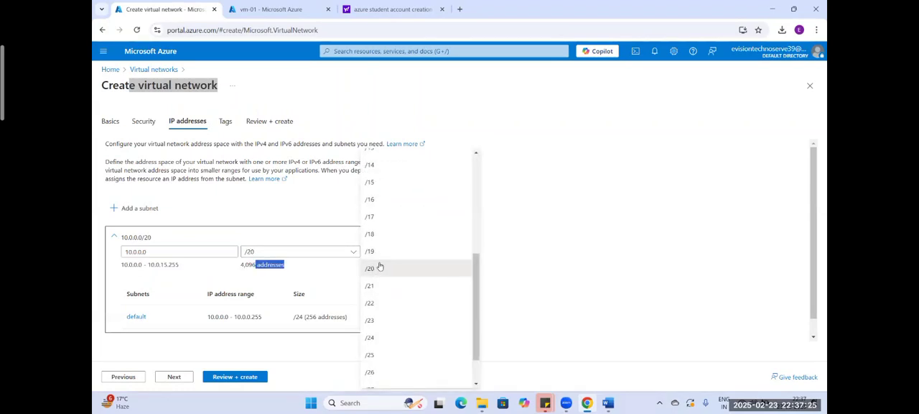
pyautogui.click(384, 256)
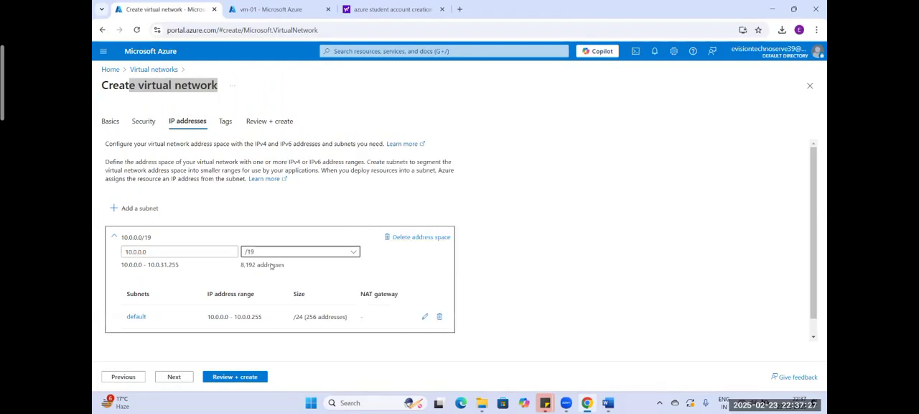
pyautogui.moveTo(240, 267); pyautogui.dragTo(292, 271)
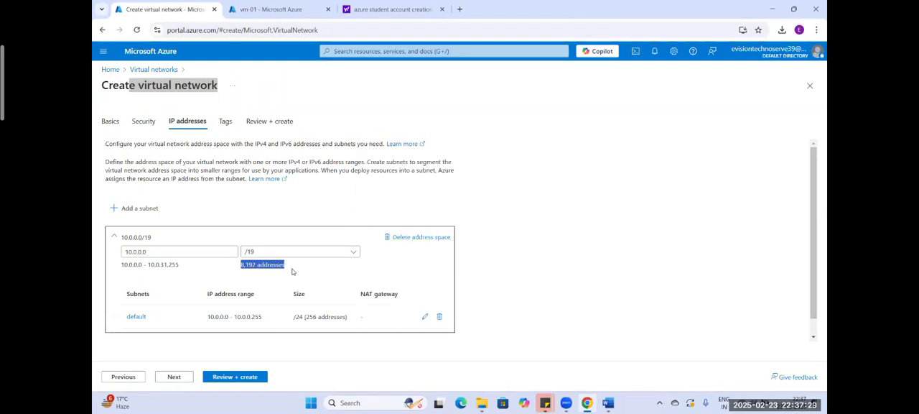
pyautogui.click(292, 272)
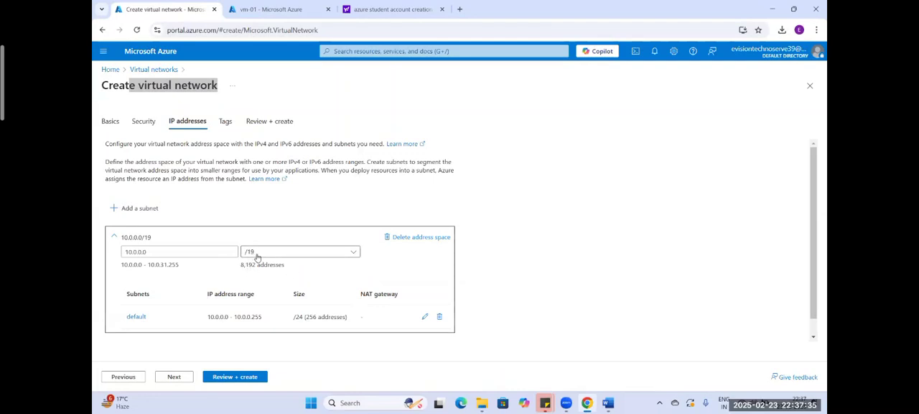
# Highlight the starting address, the number of addresses and the full IP range of the address space in turn
pyautogui.doubleClick(173, 252)
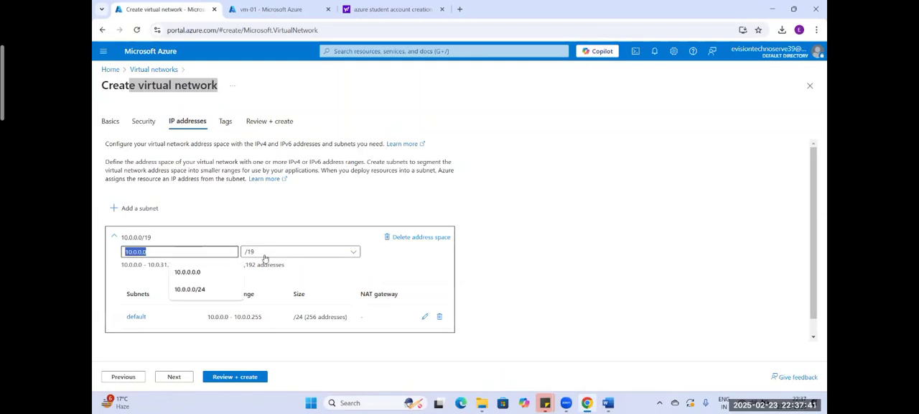
pyautogui.click(541, 254)
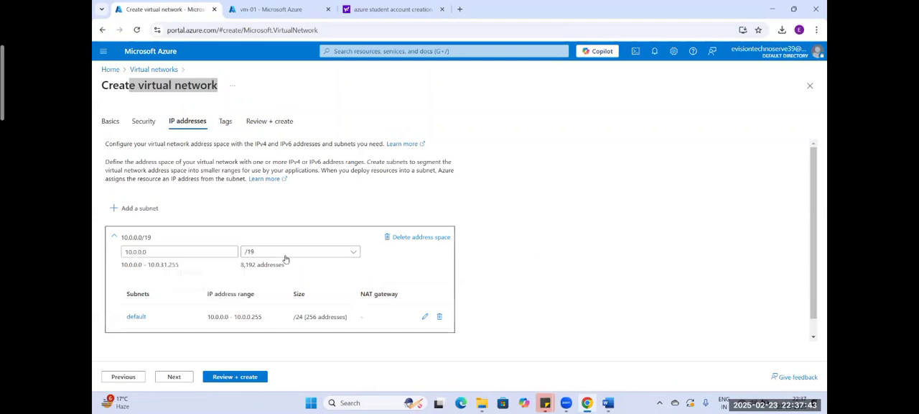
pyautogui.moveTo(241, 265); pyautogui.dragTo(286, 267)
pyautogui.click(197, 270)
pyautogui.moveTo(197, 271); pyautogui.dragTo(103, 269)
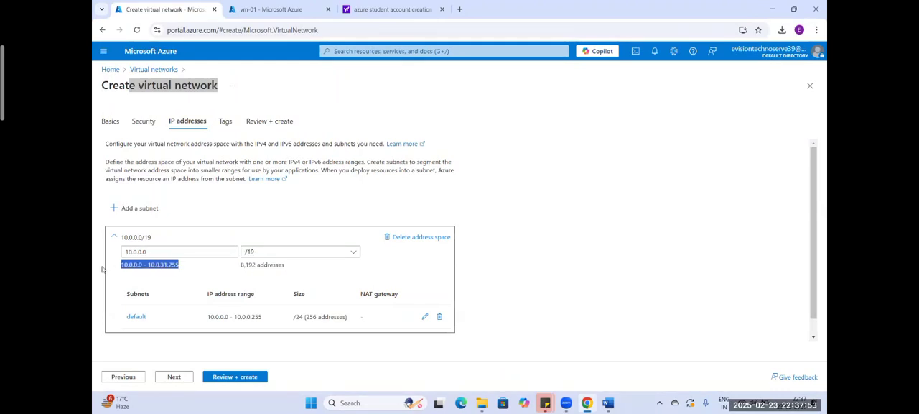
# Switch the prefix size to /20, highlight its number of addresses, and return the prefix size to /19
pyautogui.click(295, 255)
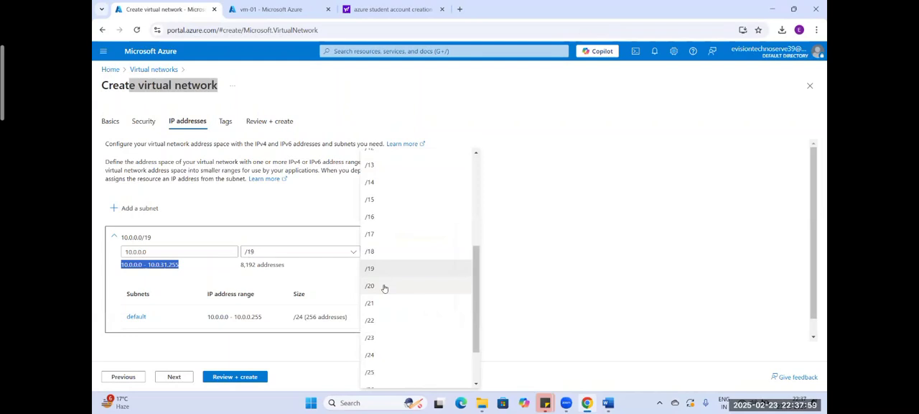
pyautogui.click(384, 287)
pyautogui.moveTo(241, 269); pyautogui.dragTo(294, 270)
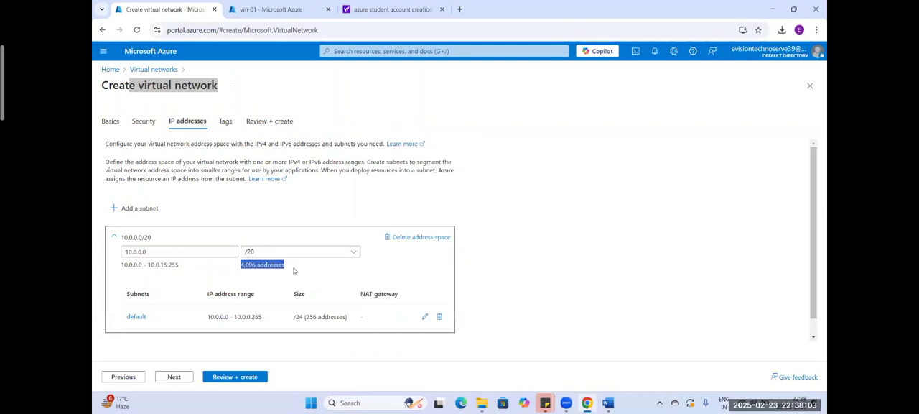
pyautogui.click(303, 255)
pyautogui.click(371, 251)
# Set the address space's prefix size to /23 and highlight its number of addresses and IP range
pyautogui.click(350, 255)
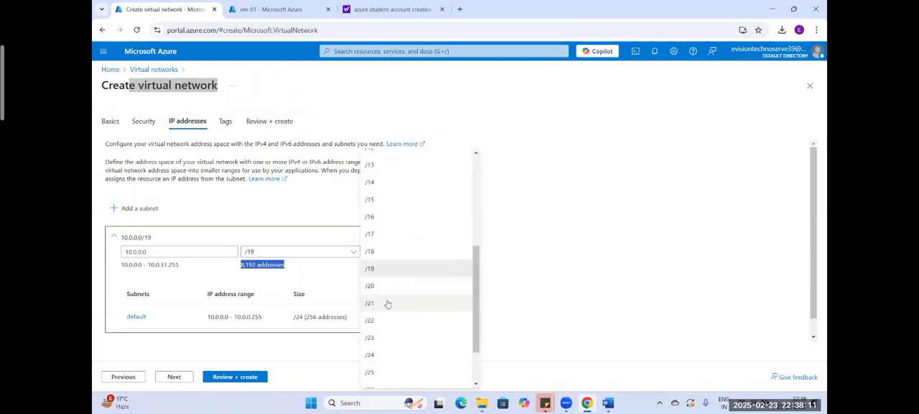
pyautogui.scroll(-2, 386, 302)
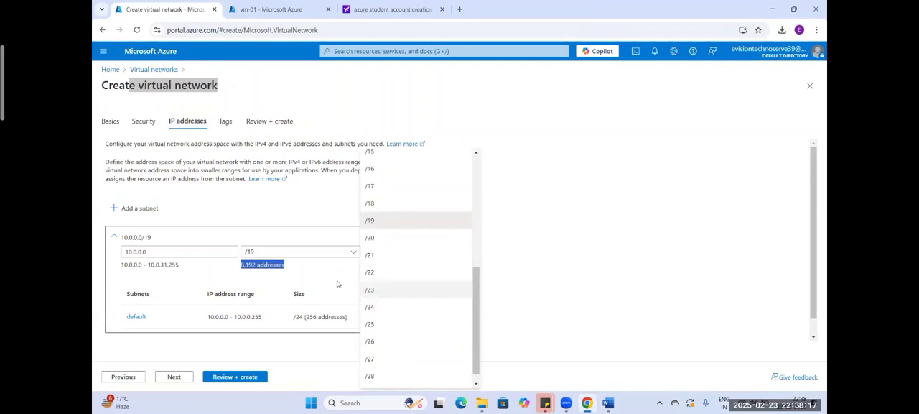
pyautogui.click(370, 289)
pyautogui.moveTo(294, 271); pyautogui.dragTo(236, 266)
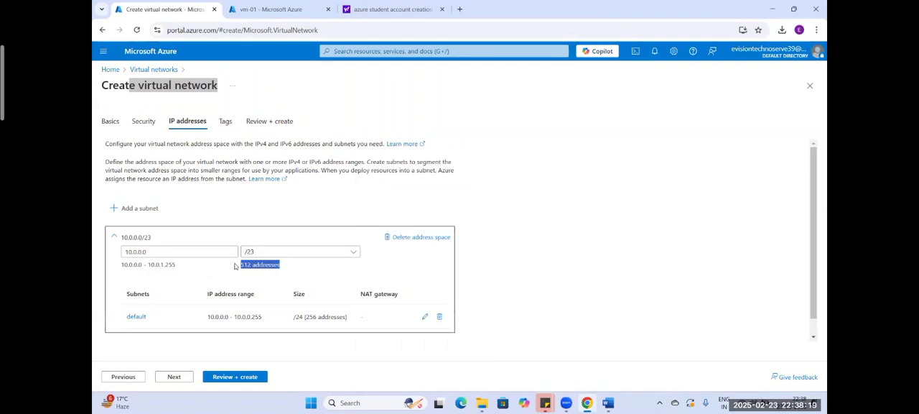
pyautogui.moveTo(120, 264); pyautogui.dragTo(184, 268)
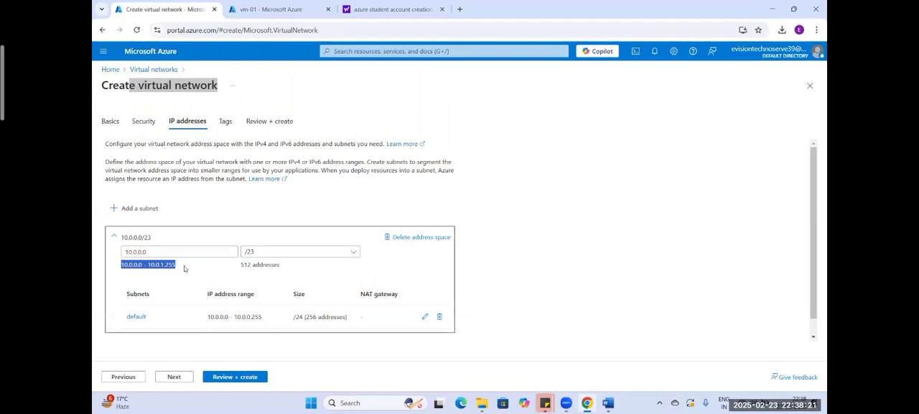
# Set the address space's prefix size to /25 and highlight its number of addresses
pyautogui.click(308, 253)
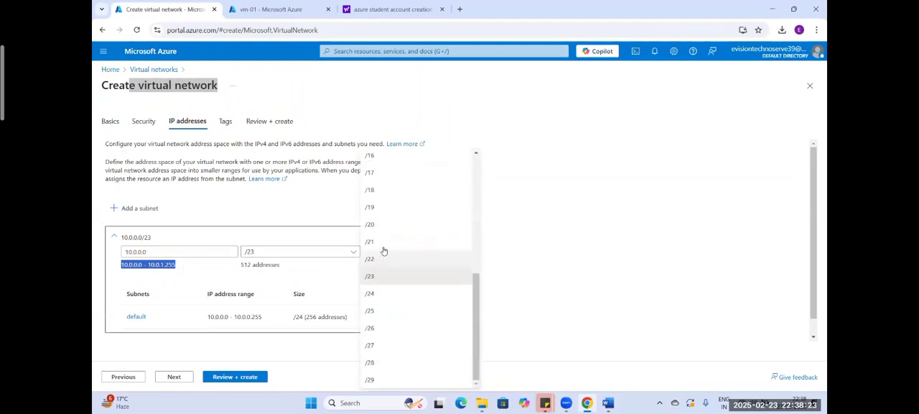
pyautogui.click(370, 310)
pyautogui.moveTo(237, 263); pyautogui.dragTo(290, 272)
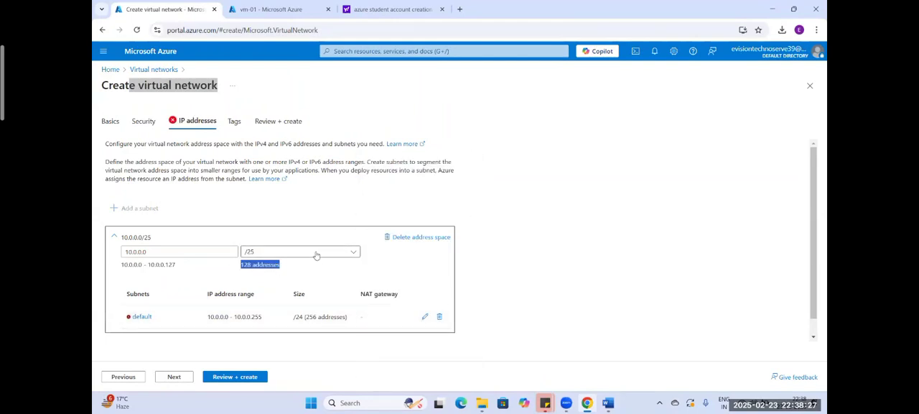
# Restore the address space's prefix size to /16 and highlight its IP range
pyautogui.click(313, 253)
pyautogui.scroll(3, 420, 259)
pyautogui.scroll(2, 423, 261)
pyautogui.scroll(-2, 384, 300)
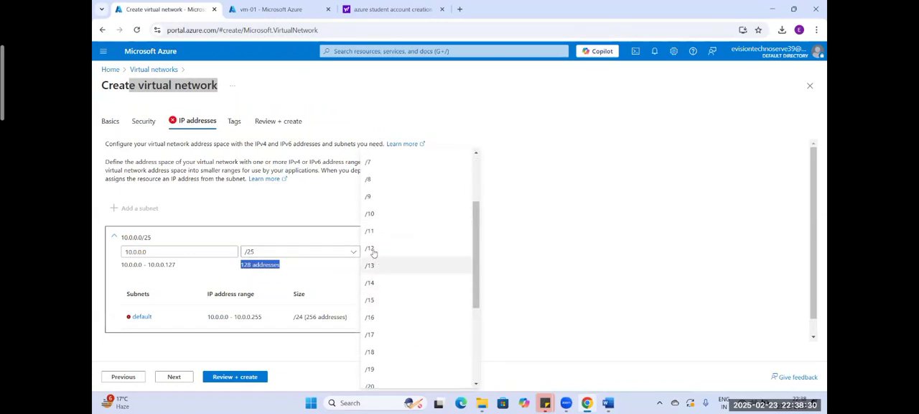
pyautogui.click(376, 316)
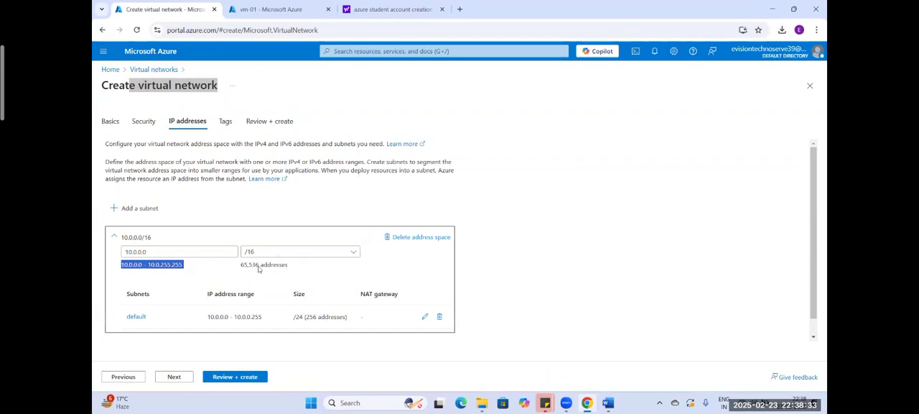
pyautogui.click(533, 286)
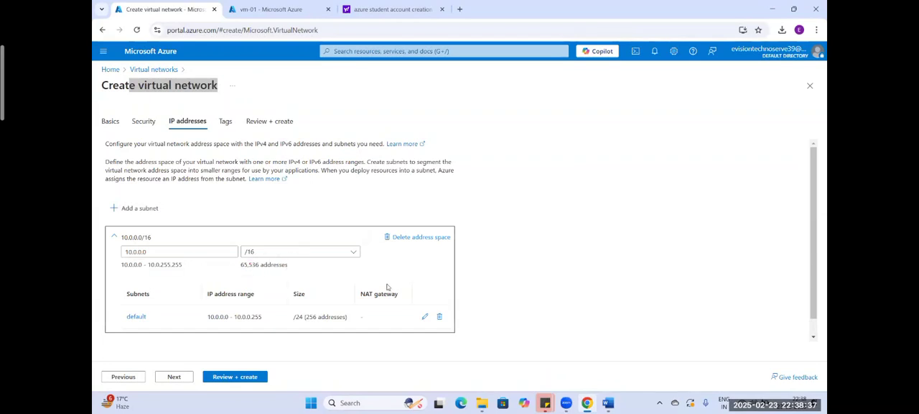
# Look over the available prefix sizes, keeping /16, and highlight the "Create virtual network" page title
pyautogui.click(303, 251)
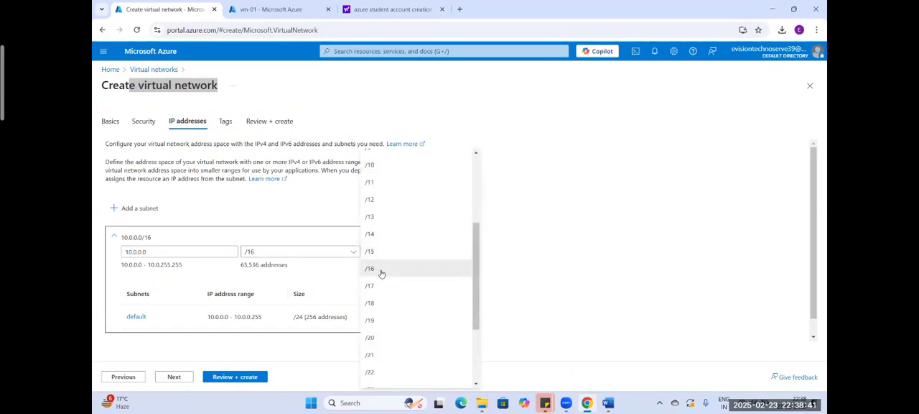
pyautogui.click(551, 273)
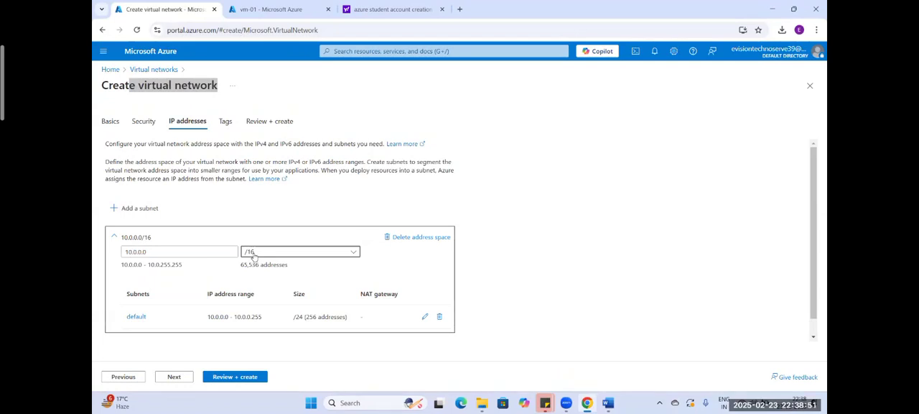
pyautogui.click(276, 256)
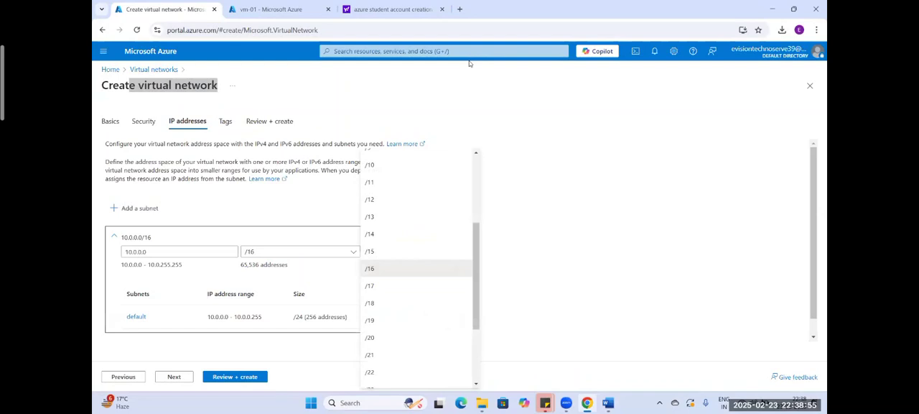
pyautogui.moveTo(125, 86); pyautogui.dragTo(262, 91)
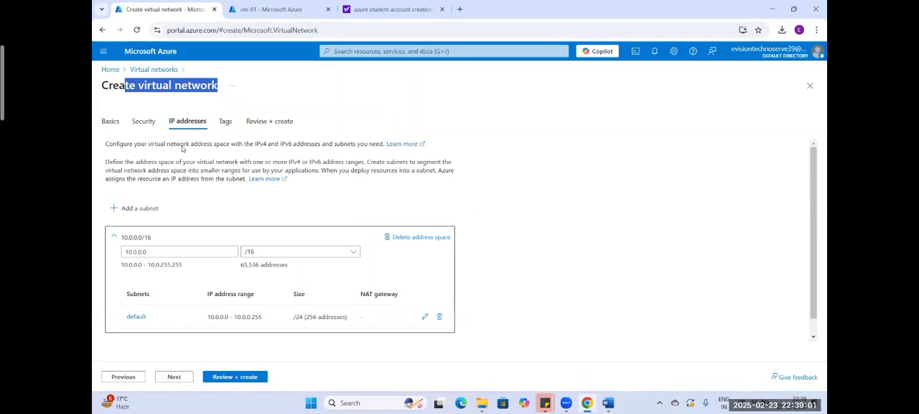
# Highlight the "Create virtual network" page title
pyautogui.click(156, 107)
pyautogui.moveTo(109, 86); pyautogui.dragTo(228, 92)
pyautogui.click(653, 219)
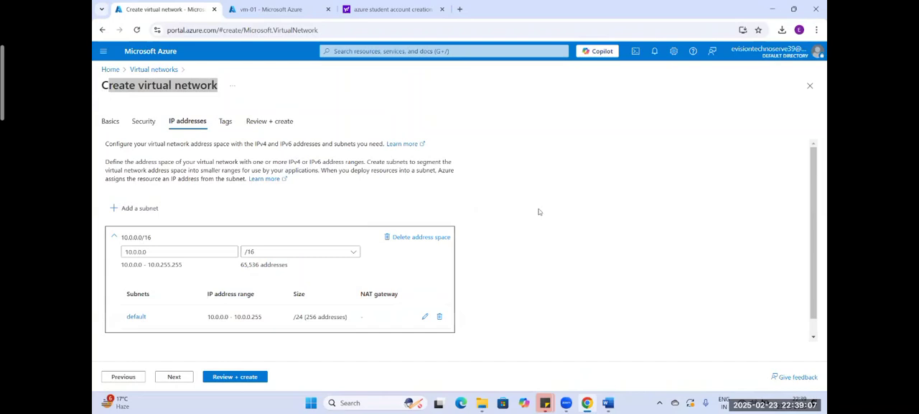
# Highlight the address space's starting address, set its prefix size to /22 and highlight its number of addresses
pyautogui.doubleClick(147, 252)
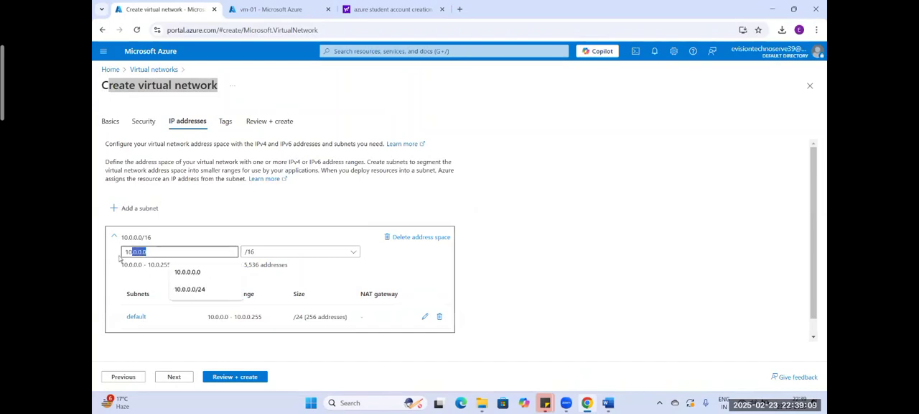
pyautogui.click(297, 251)
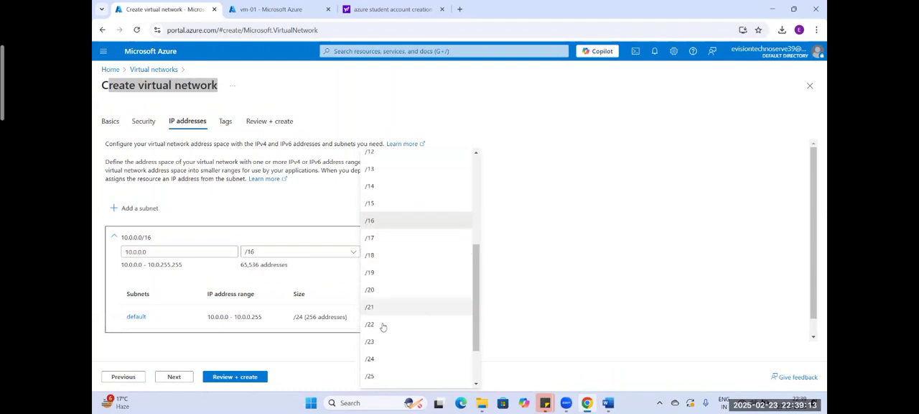
pyautogui.click(375, 325)
pyautogui.moveTo(242, 266); pyautogui.dragTo(294, 268)
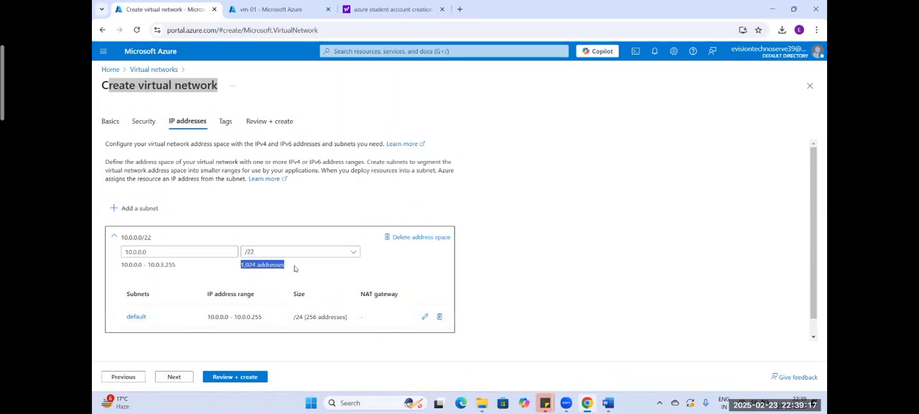
# Set the address space's prefix size to /23, then highlight its number of addresses and its starting address
pyautogui.click(281, 252)
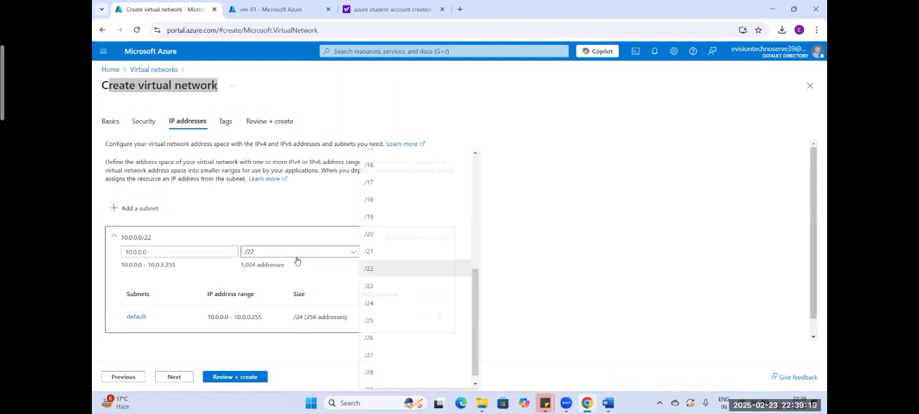
pyautogui.click(379, 287)
pyautogui.moveTo(242, 267); pyautogui.dragTo(293, 269)
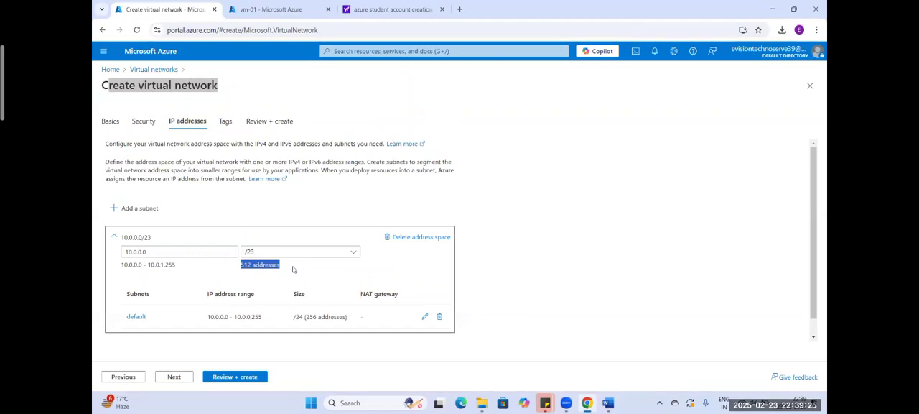
pyautogui.moveTo(236, 251); pyautogui.dragTo(115, 251)
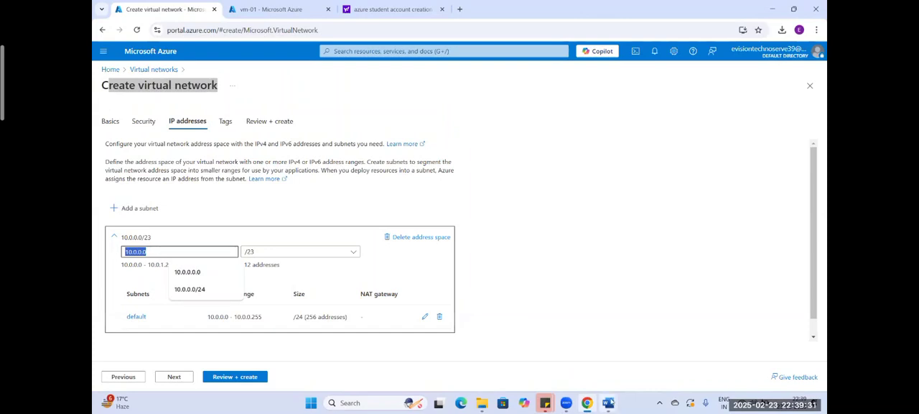
# Switch to the Word notes and highlight the "Address space" line and the "Address range/ Subnet" label under the Vnet heading
pyautogui.moveTo(608, 402)
pyautogui.click(564, 359)
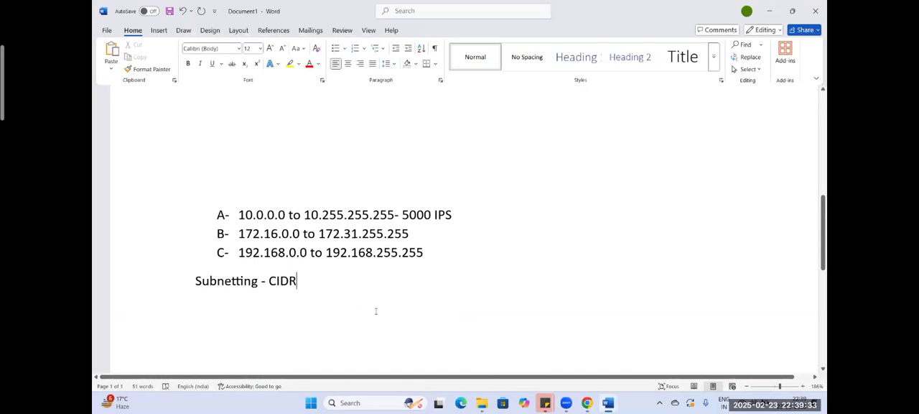
pyautogui.scroll(10, 376, 311)
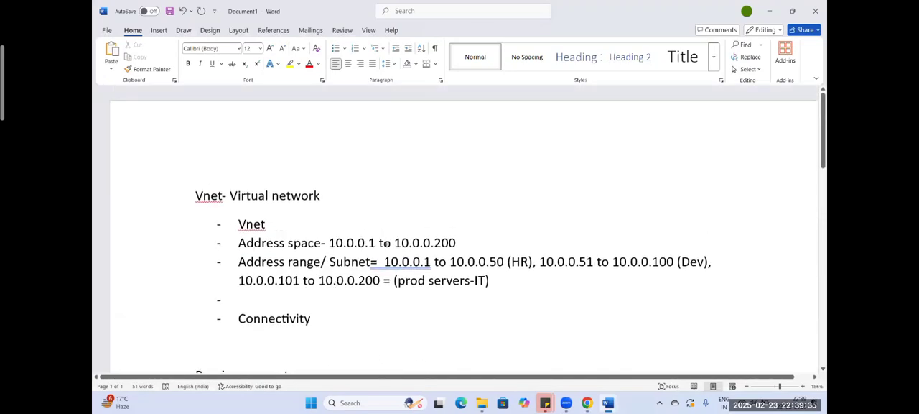
pyautogui.tripleClick(386, 243)
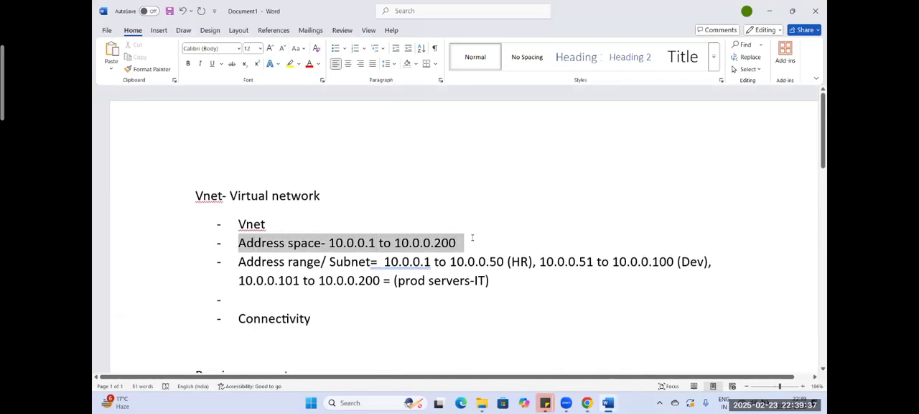
pyautogui.moveTo(239, 262); pyautogui.dragTo(371, 261)
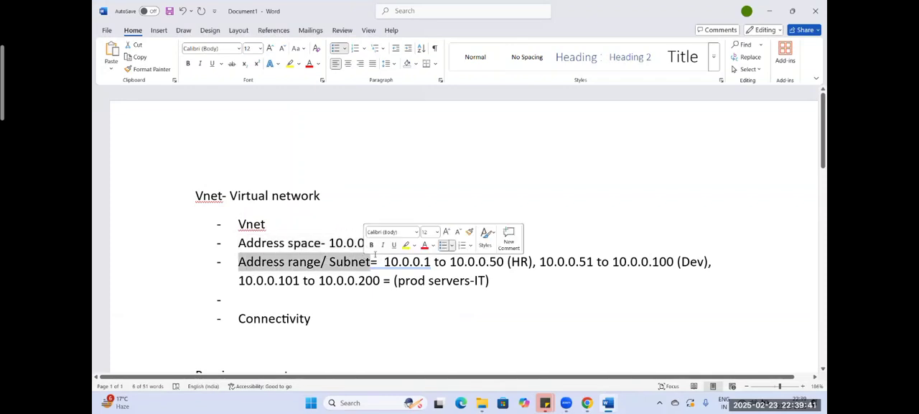
pyautogui.click(345, 243)
# Return to the Azure portal in Chrome and highlight the IP range of the /23 address space
pyautogui.click(588, 403)
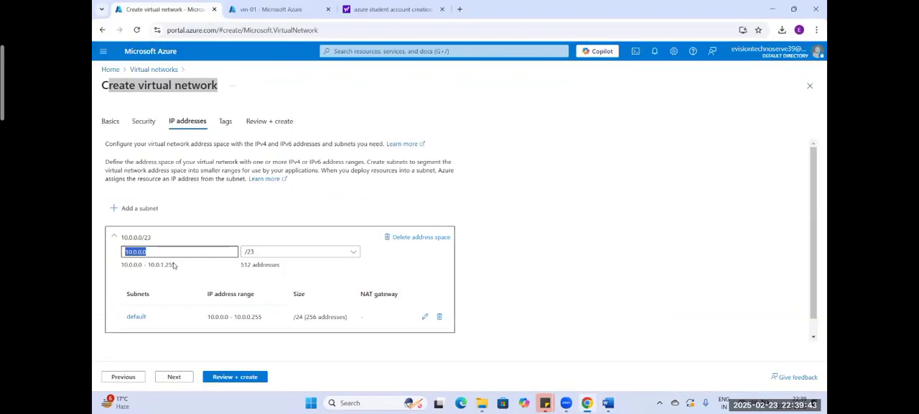
pyautogui.moveTo(122, 264); pyautogui.dragTo(187, 267)
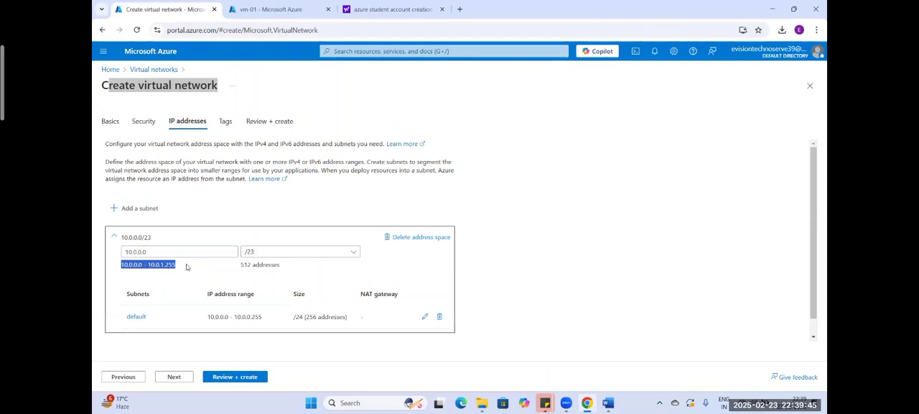
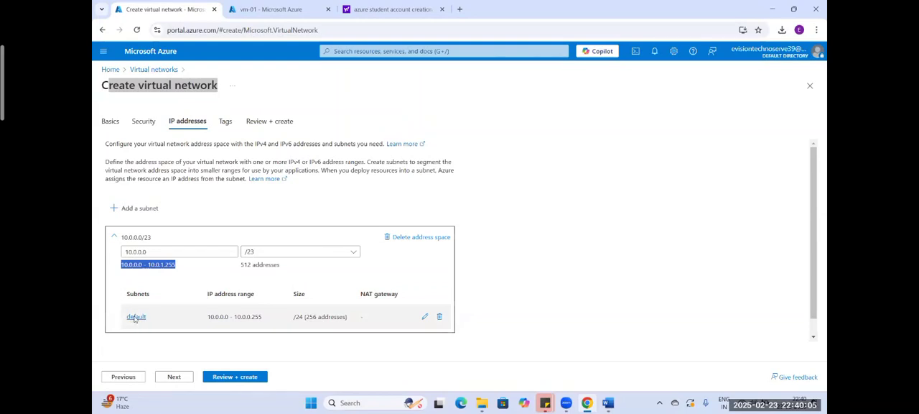
# Highlight the default subnet's size, open that subnet for editing and rename it to dev
pyautogui.moveTo(298, 316); pyautogui.dragTo(348, 317)
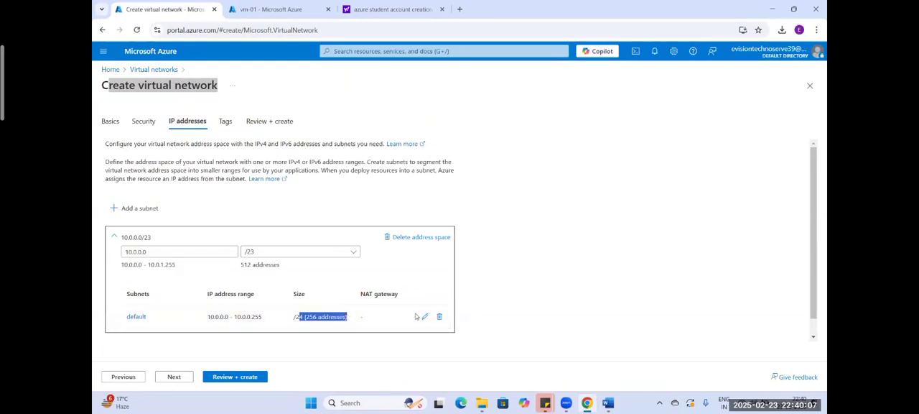
pyautogui.click(424, 316)
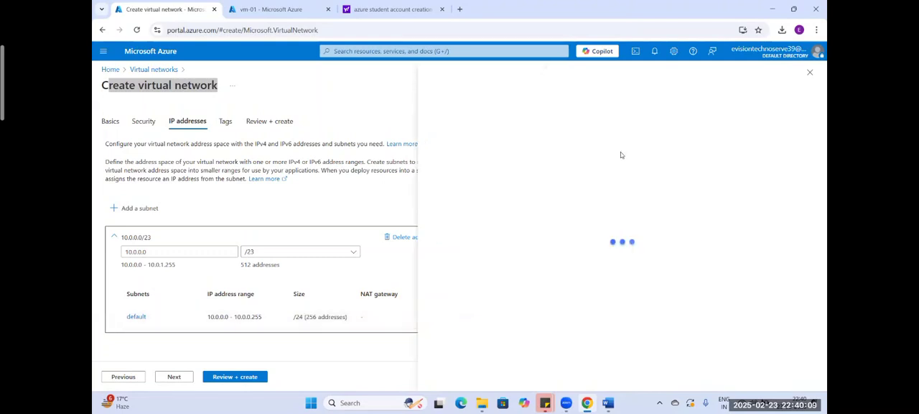
pyautogui.doubleClick(434, 148)
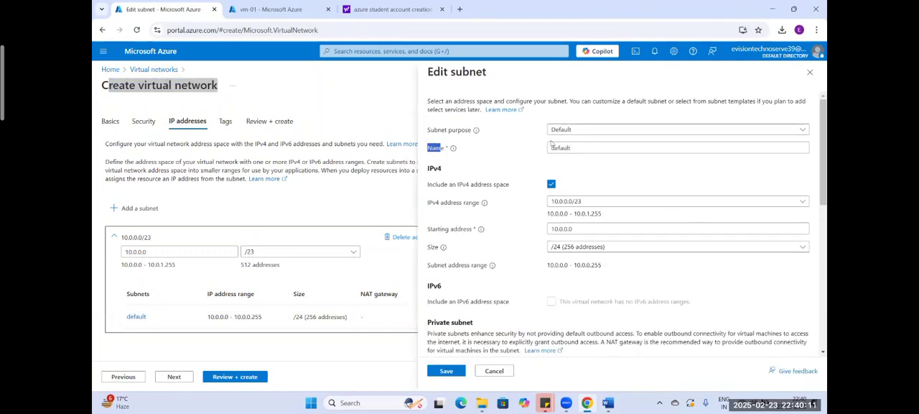
pyautogui.doubleClick(598, 147)
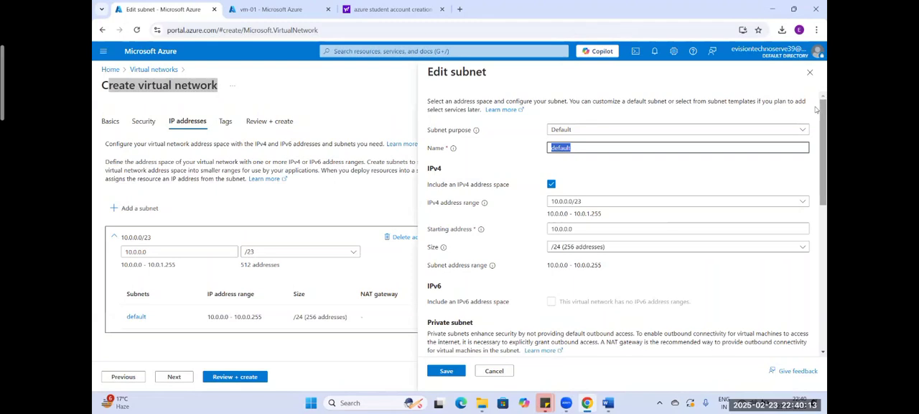
pyautogui.write('dev')
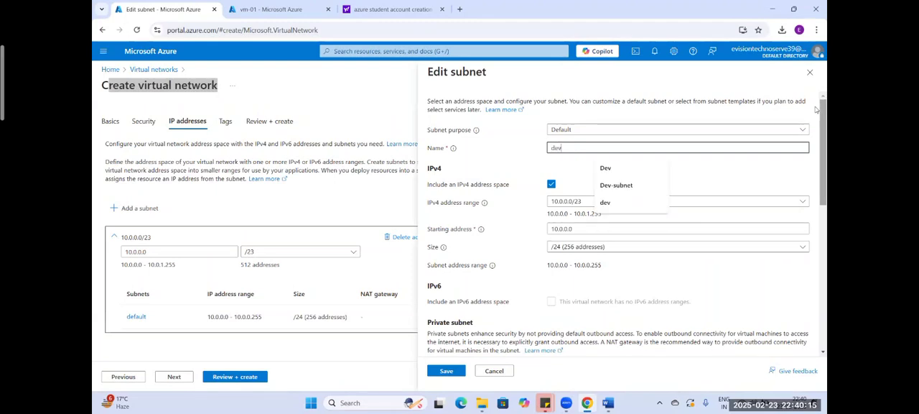
pyautogui.click(507, 165)
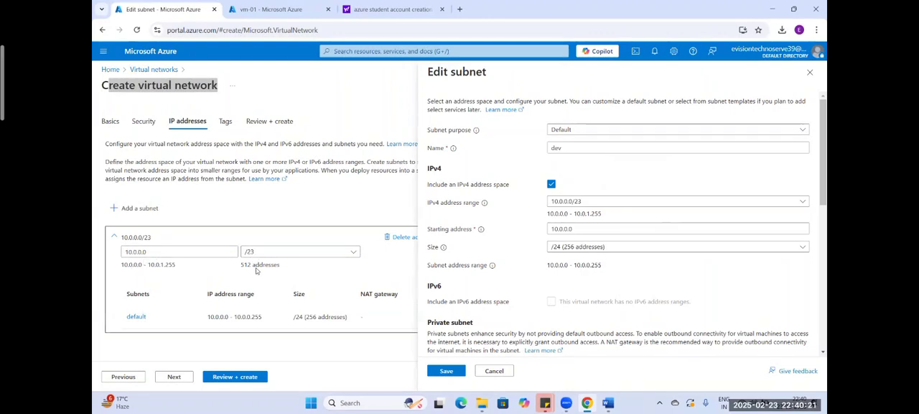
# Highlight the address space's IP range, set the dev subnet's size to /23 (512 addresses) and highlight its IPv4 address range
pyautogui.moveTo(121, 265); pyautogui.dragTo(176, 265)
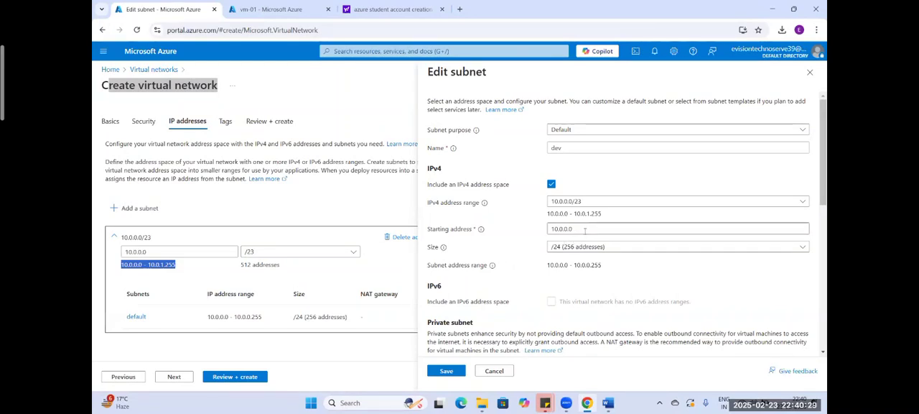
pyautogui.doubleClick(555, 148)
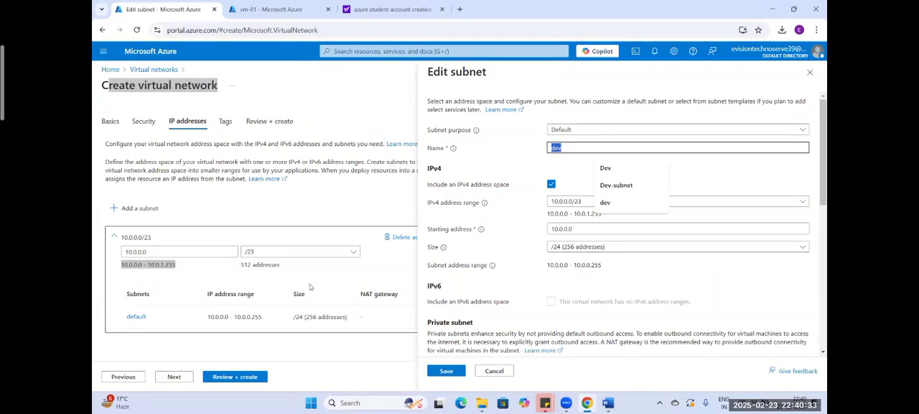
pyautogui.click(658, 247)
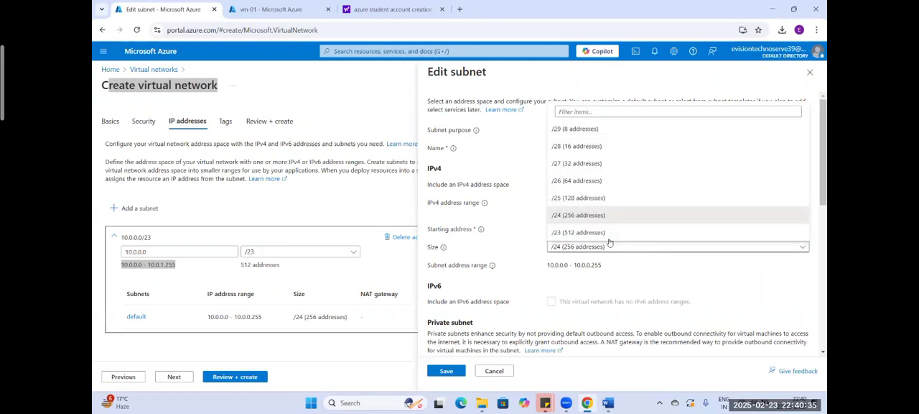
pyautogui.click(572, 233)
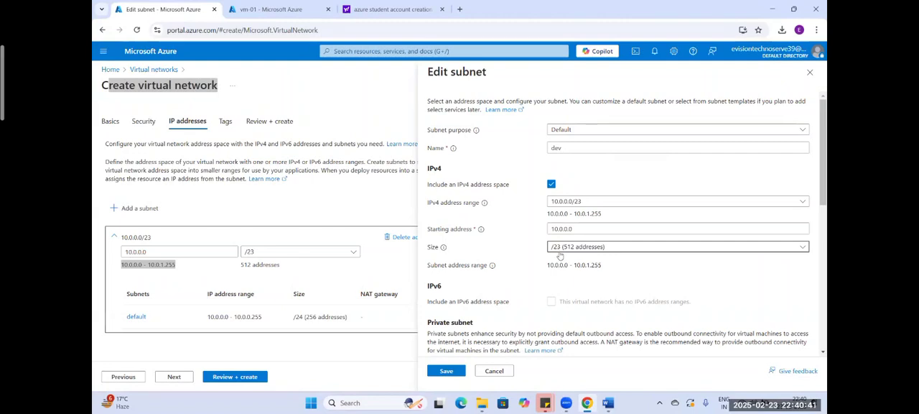
pyautogui.moveTo(547, 214); pyautogui.dragTo(613, 214)
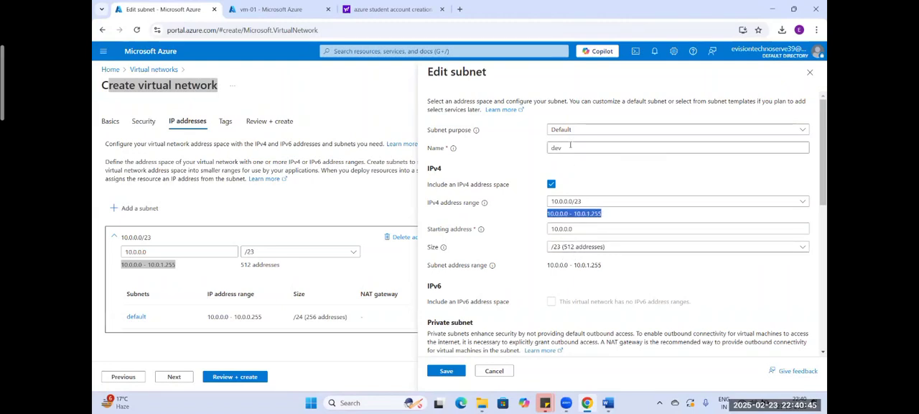
# Set the dev subnet's size to /25 (128 addresses)
pyautogui.click(592, 248)
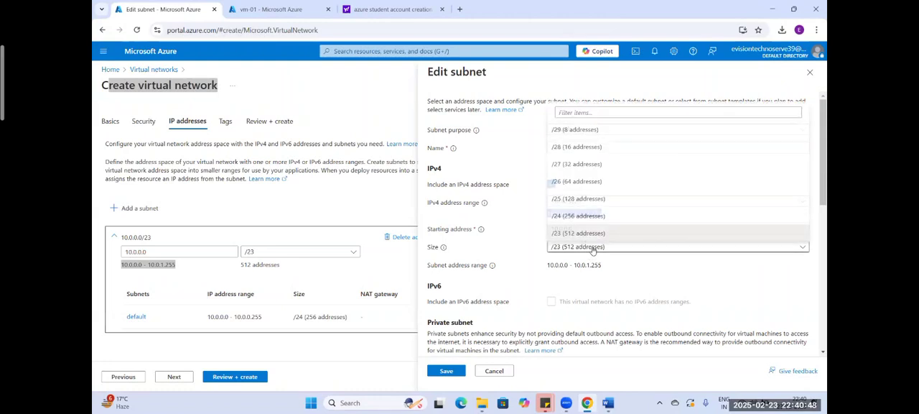
pyautogui.click(594, 201)
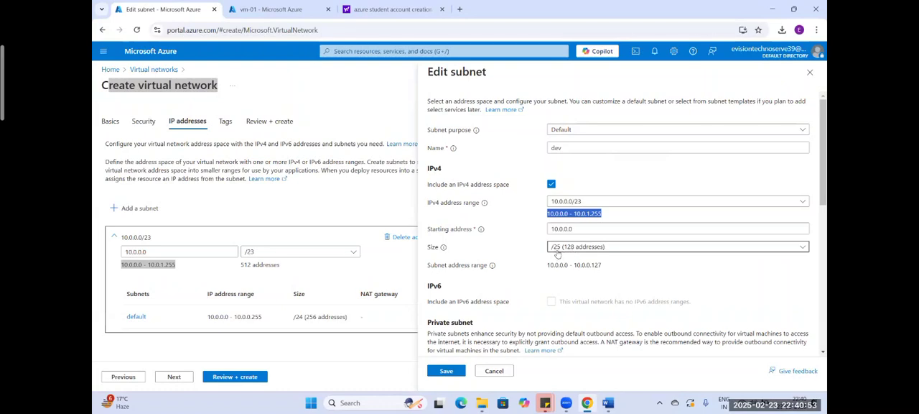
pyautogui.click(557, 252)
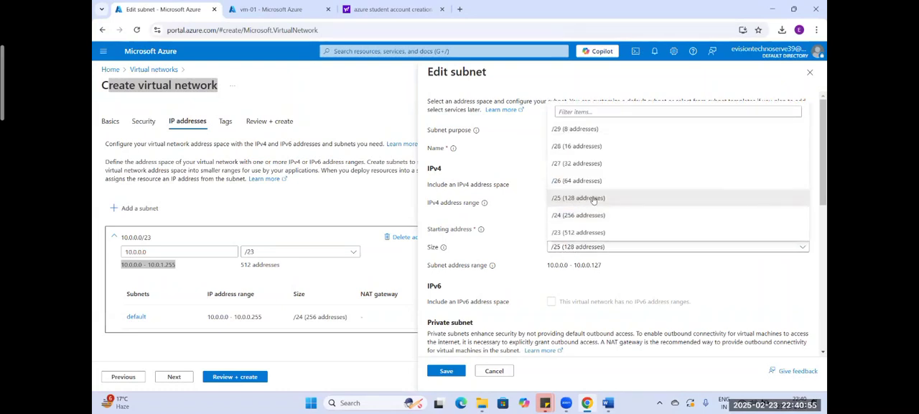
pyautogui.click(593, 199)
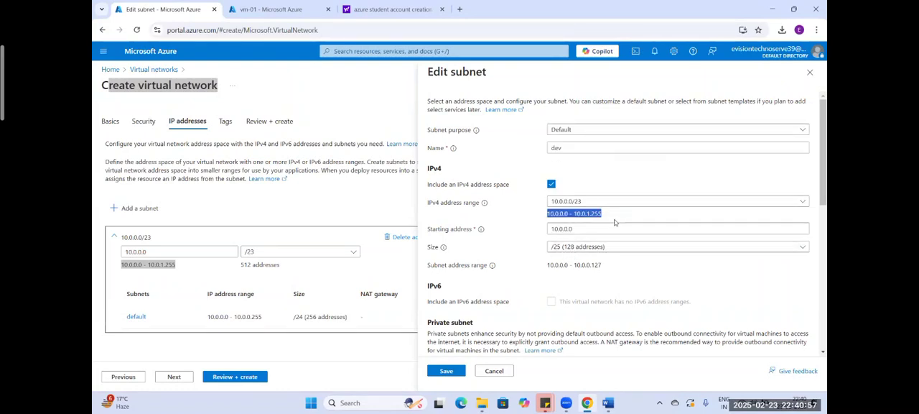
# Highlight the start and end of the IPv4 range and the range and starting address labels, then save the dev subnet
pyautogui.click(554, 213)
pyautogui.moveTo(549, 213); pyautogui.dragTo(568, 213)
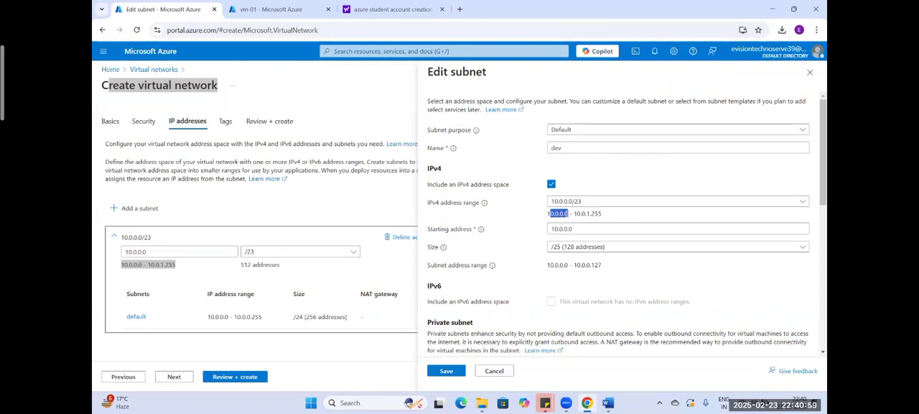
pyautogui.click(588, 214)
pyautogui.moveTo(576, 214); pyautogui.dragTo(605, 216)
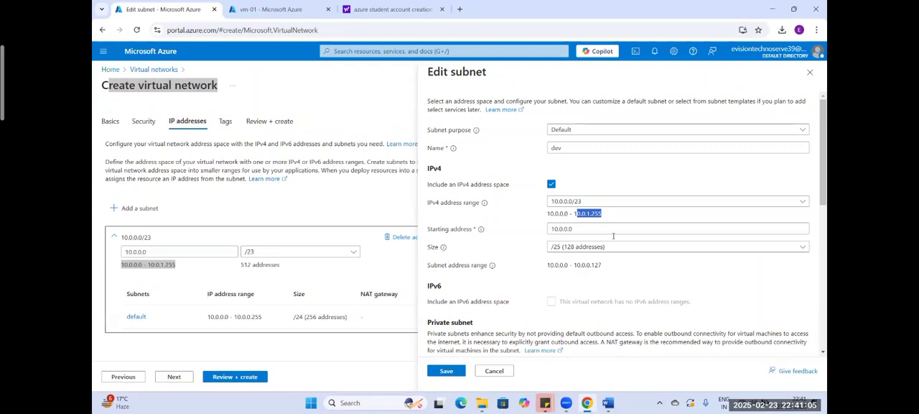
pyautogui.click(598, 226)
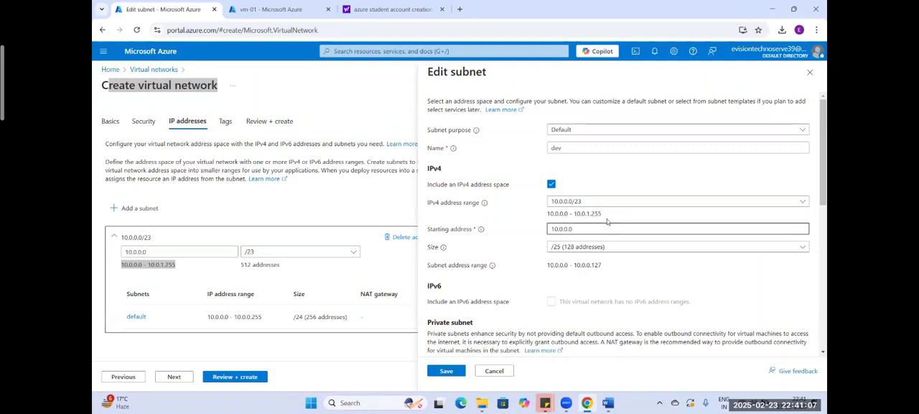
pyautogui.moveTo(466, 203); pyautogui.dragTo(478, 204)
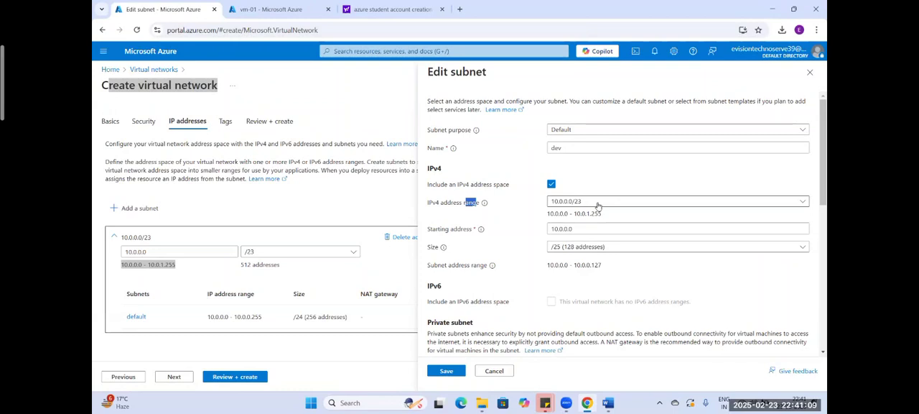
pyautogui.moveTo(441, 230); pyautogui.dragTo(462, 229)
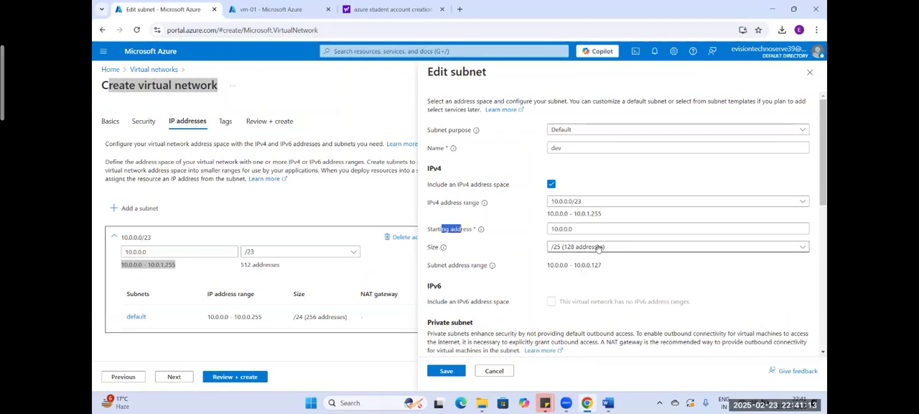
pyautogui.click(454, 374)
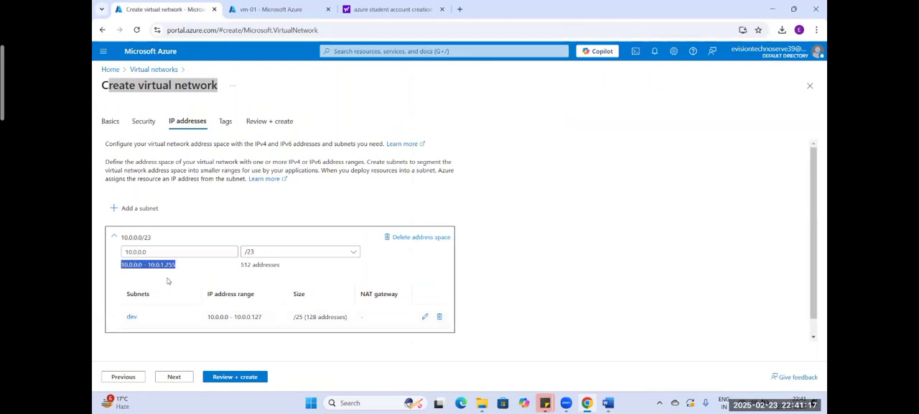
# Highlight the address space's IP range and number of addresses, then the dev subnet's size and IP address range
pyautogui.moveTo(120, 266); pyautogui.dragTo(186, 268)
pyautogui.moveTo(241, 267); pyautogui.dragTo(282, 269)
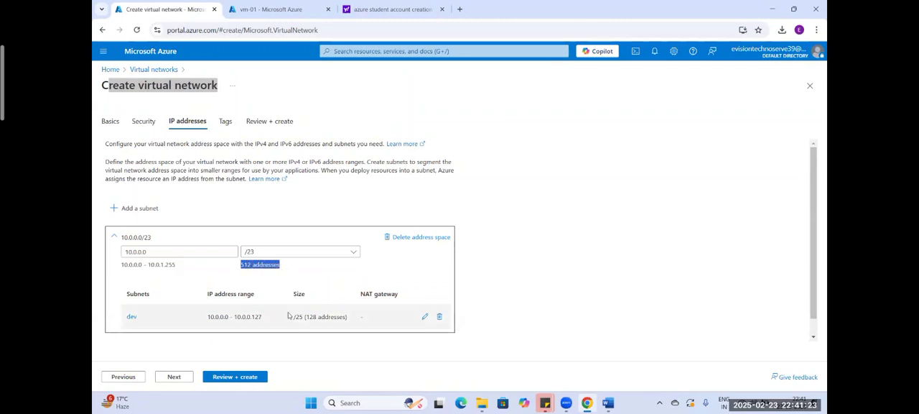
pyautogui.moveTo(309, 323); pyautogui.dragTo(349, 319)
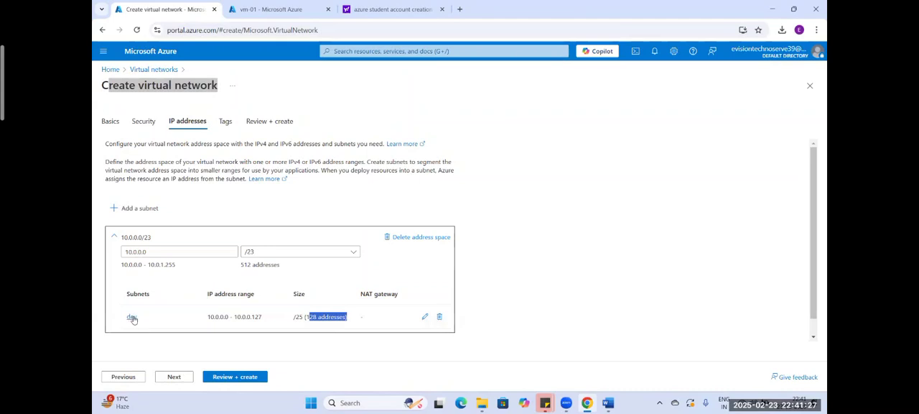
pyautogui.moveTo(208, 321); pyautogui.dragTo(263, 321)
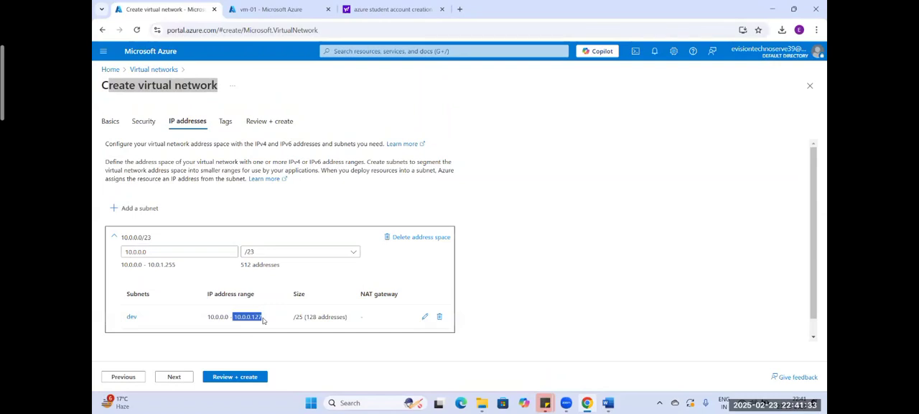
pyautogui.moveTo(224, 318); pyautogui.dragTo(321, 321)
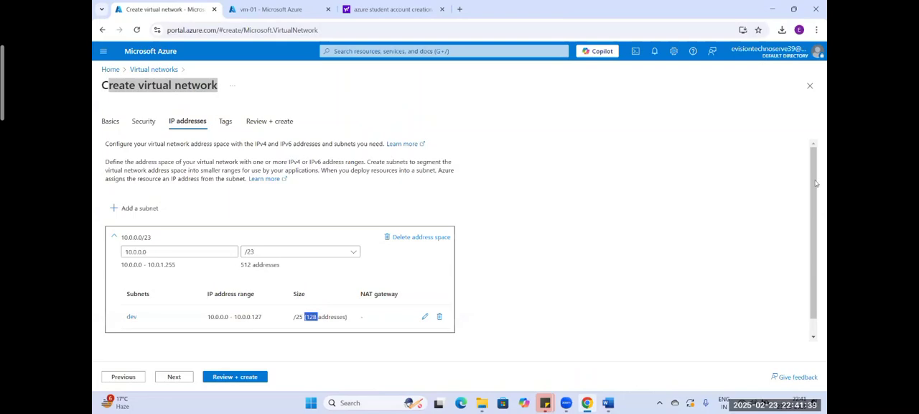
# Open Calculator, subtract 128 from 512, highlight the result and close Calculator
pyautogui.press('super')
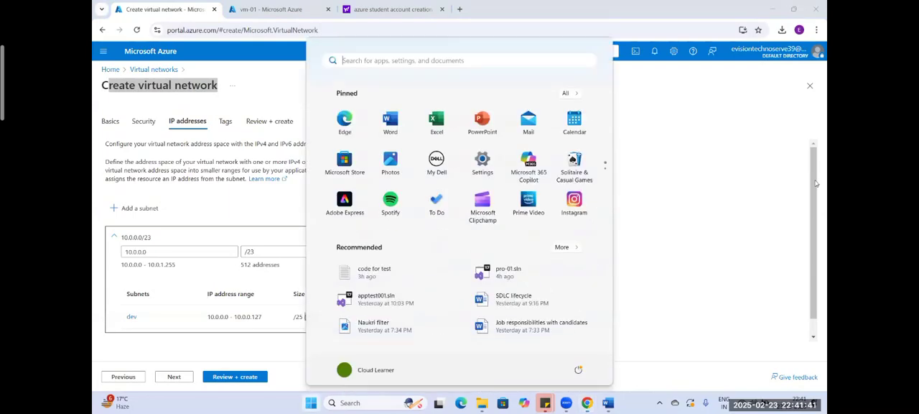
pyautogui.write('calc')
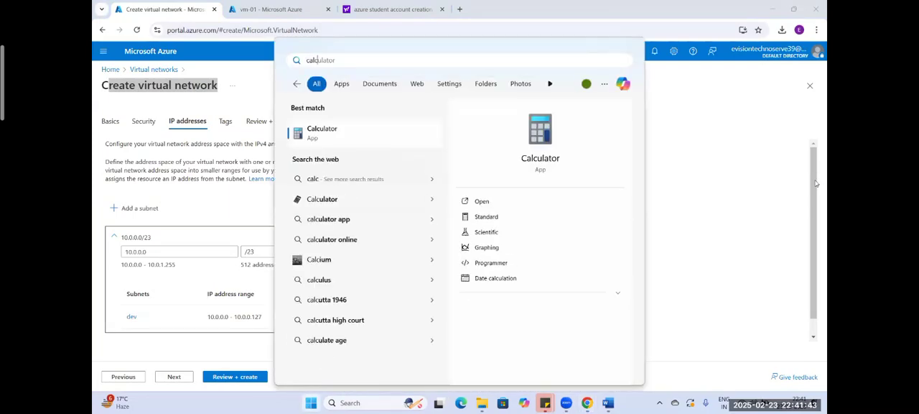
pyautogui.press('Return')
pyautogui.write('512')
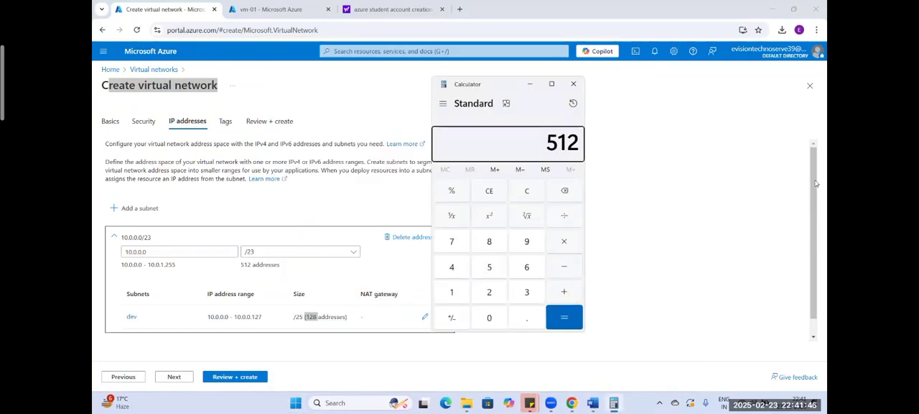
pyautogui.press('/')
pyautogui.write('128')
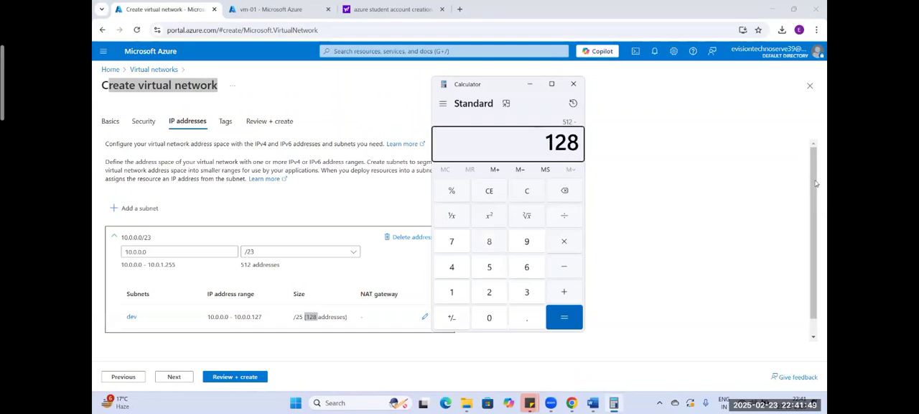
pyautogui.press('Return')
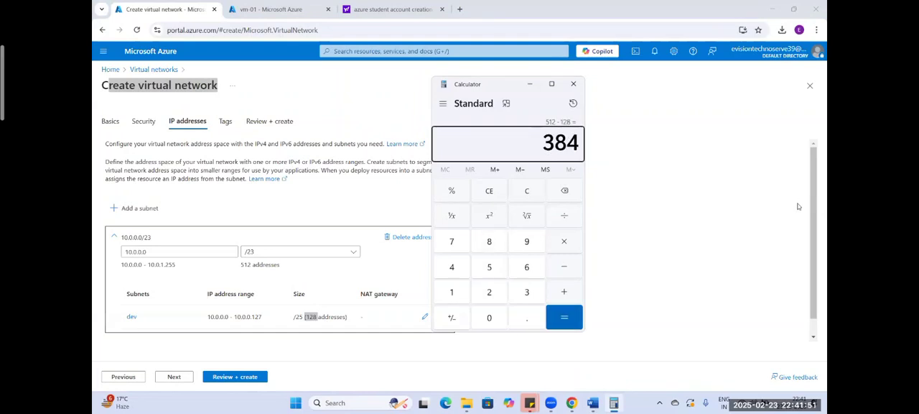
pyautogui.moveTo(546, 142); pyautogui.dragTo(581, 140)
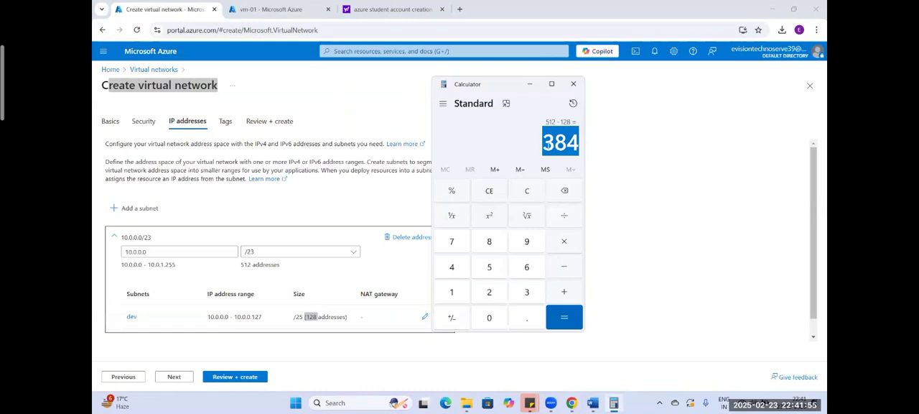
pyautogui.click(572, 83)
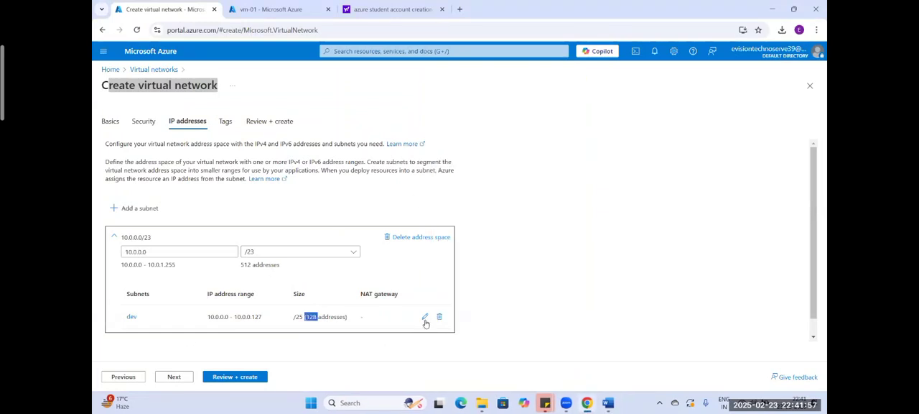
# Add a subnet named prod-IT with a size of /25 (128 addresses) to the 10.0.0.0/23 address space
pyautogui.scroll(-1, 119, 194)
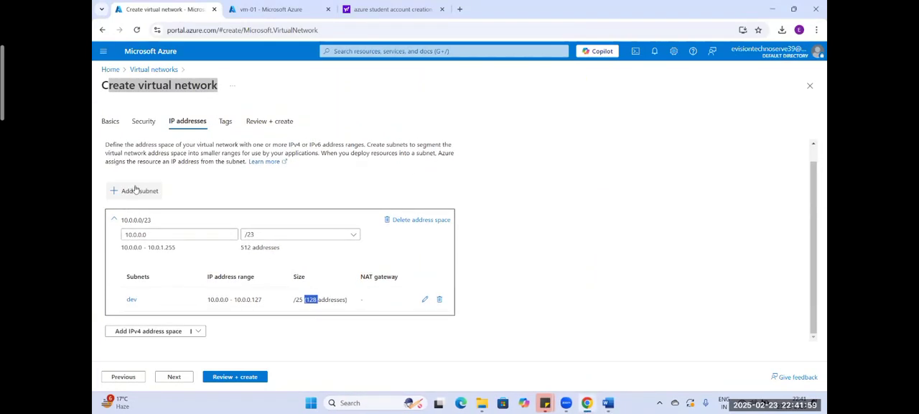
pyautogui.click(135, 191)
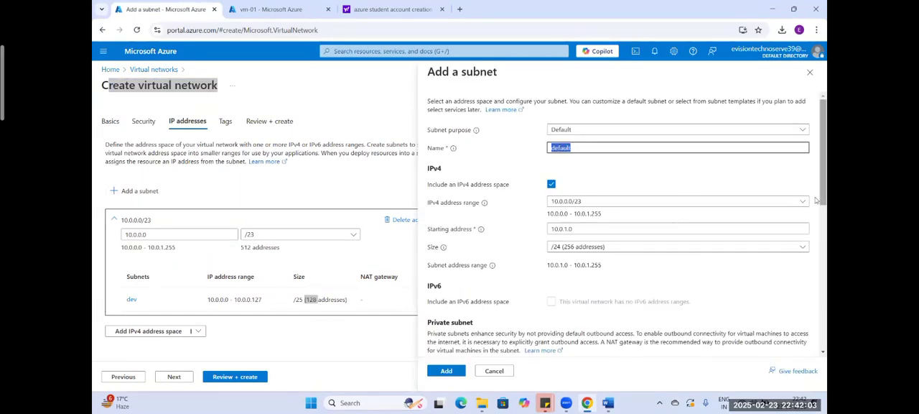
pyautogui.write('prod-IT')
pyautogui.click(570, 249)
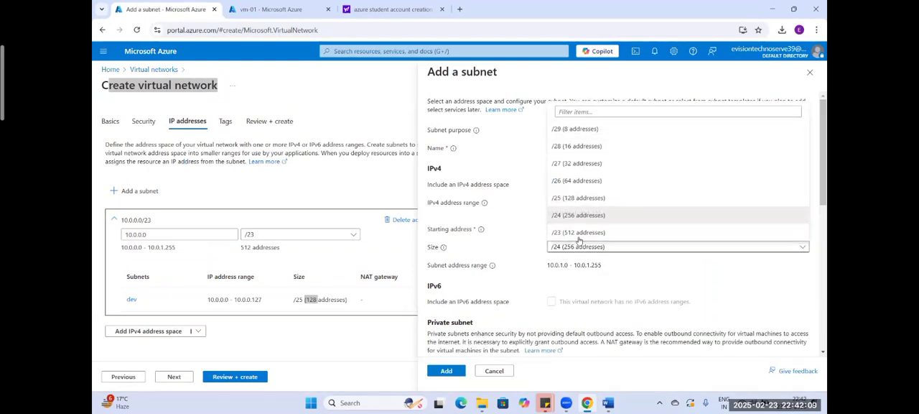
pyautogui.click(579, 202)
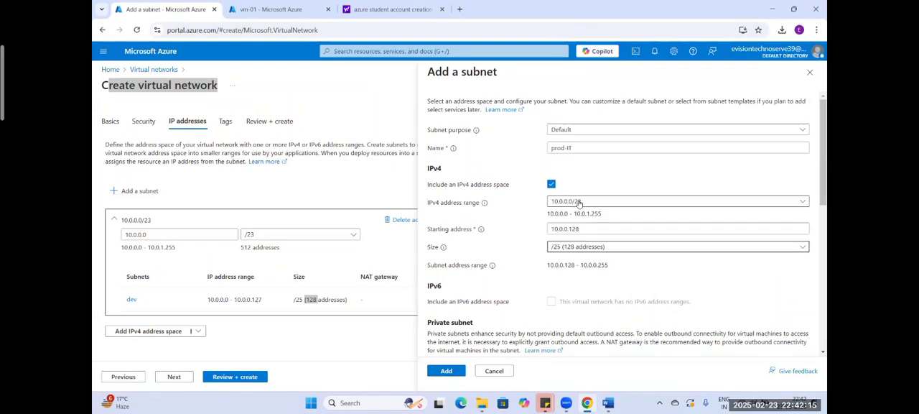
pyautogui.click(445, 370)
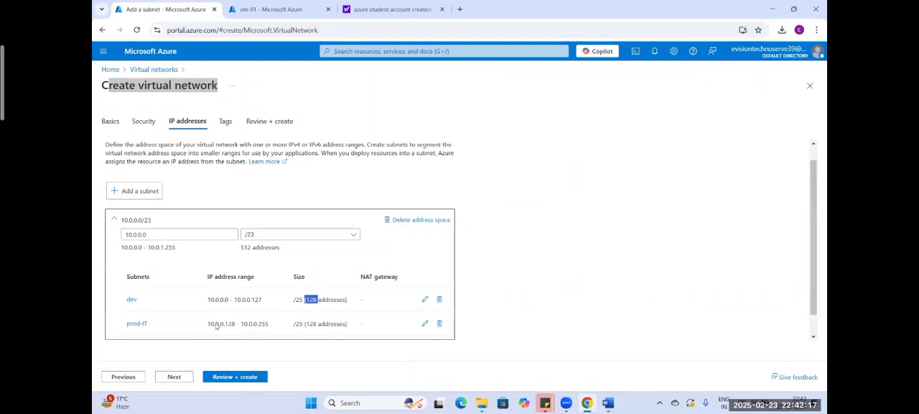
# Highlight the prod-IT subnet's number of addresses, then open Calculator and add 128 and 128
pyautogui.moveTo(307, 325); pyautogui.dragTo(347, 324)
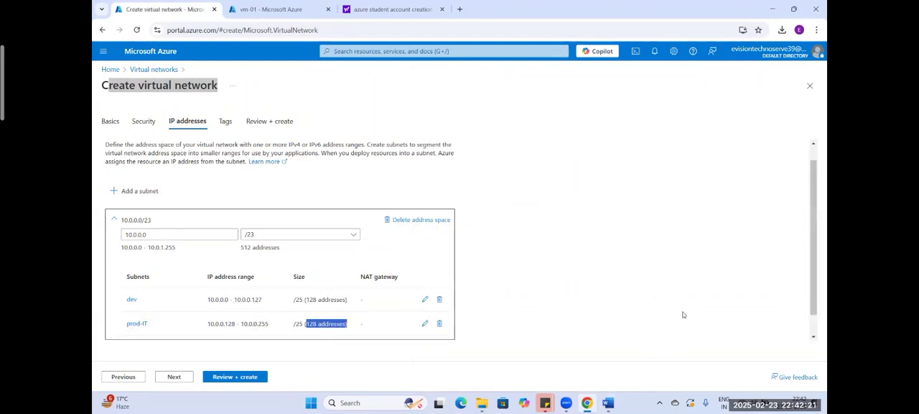
pyautogui.press('super')
pyautogui.write('calc')
pyautogui.press('Return')
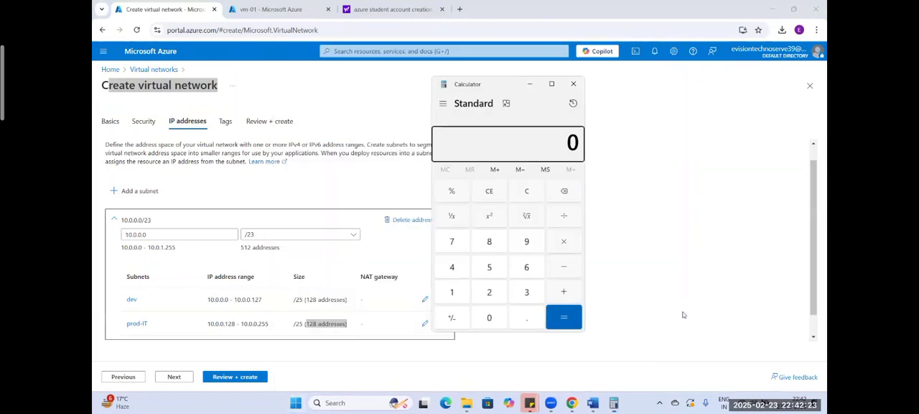
pyautogui.write('128')
pyautogui.press('+')
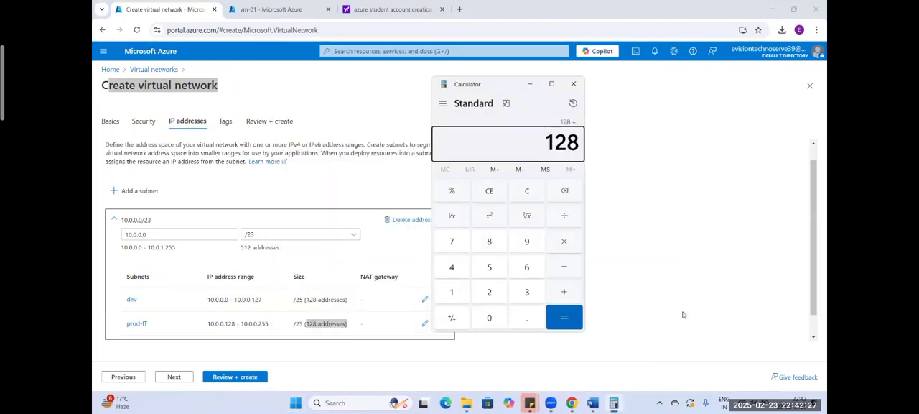
pyautogui.write('128')
pyautogui.press('+')
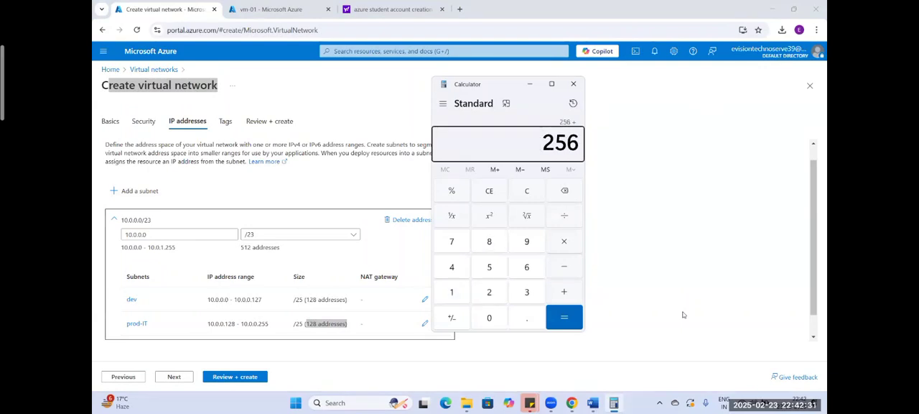
# Subtract 512 from the sum, highlight the digits of the result and close Calculator
pyautogui.press('-')
pyautogui.write('512')
pyautogui.press('Return')
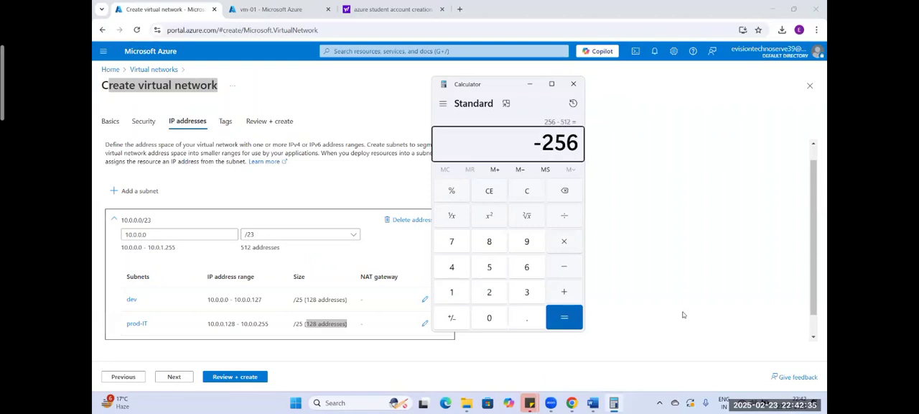
pyautogui.moveTo(540, 143); pyautogui.dragTo(579, 142)
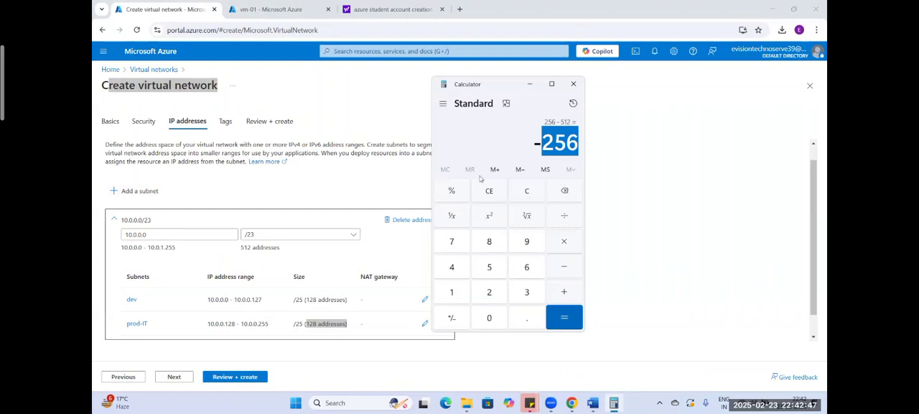
pyautogui.click(573, 84)
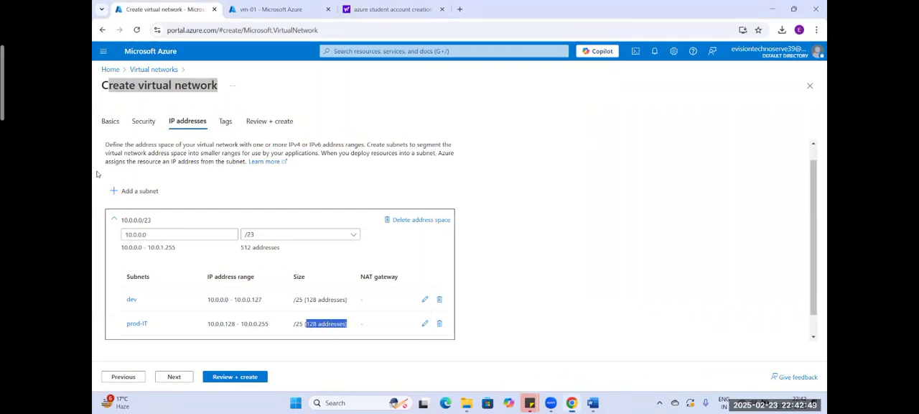
# Add a subnet named HR with the /24 (256 addresses) size to the address space
pyautogui.click(133, 192)
pyautogui.hotkey('ctrl', 'a')
pyautogui.write('te')
pyautogui.press('BackSpace')
pyautogui.press('BackSpace')
pyautogui.write('HR')
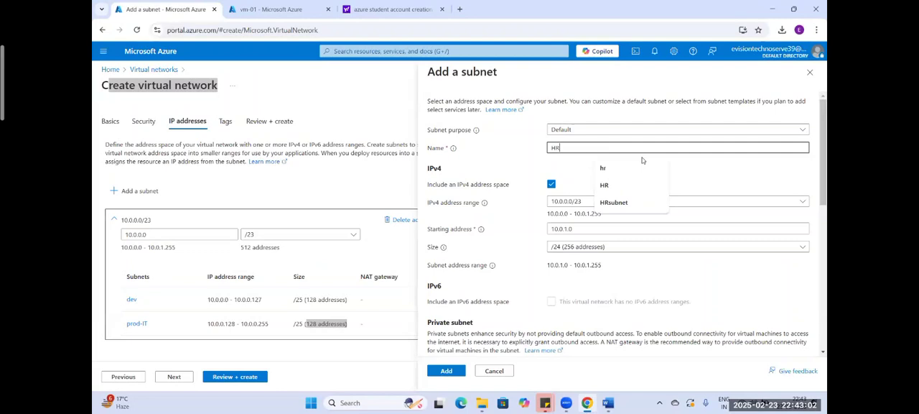
pyautogui.click(579, 247)
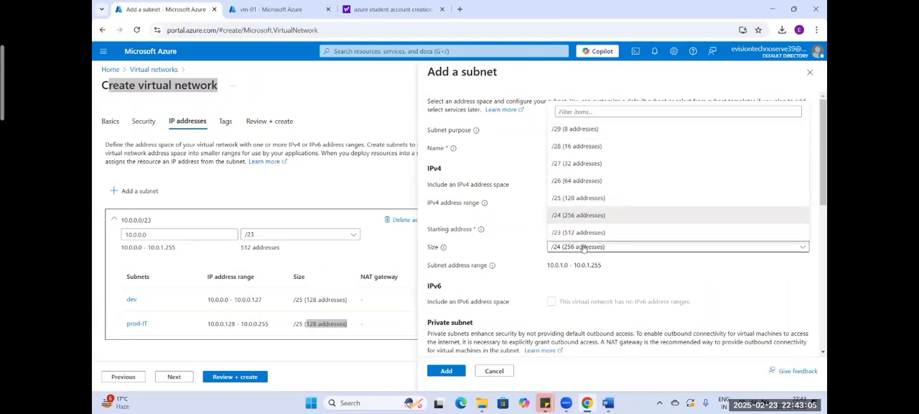
pyautogui.click(586, 248)
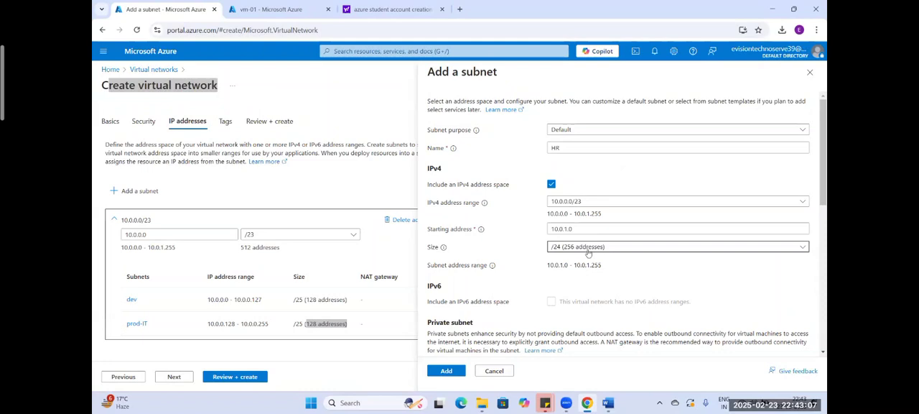
pyautogui.click(446, 371)
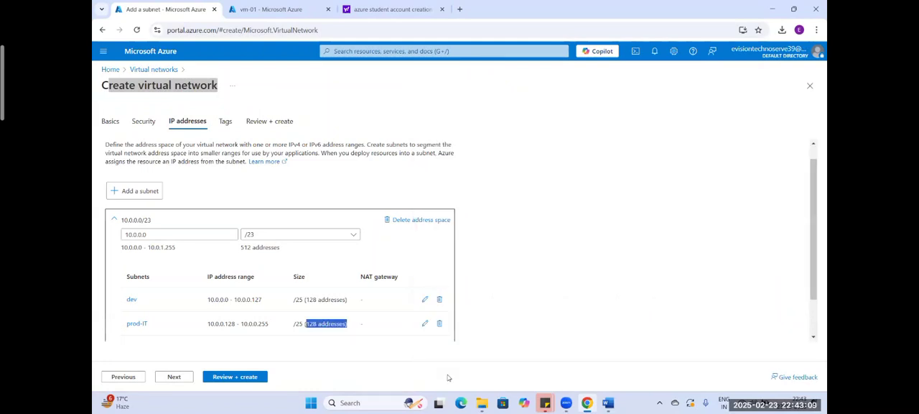
# Highlight the address space's total number of addresses, then the IP address ranges of the dev, prod-IT and HR subnets
pyautogui.scroll(-1, 319, 345)
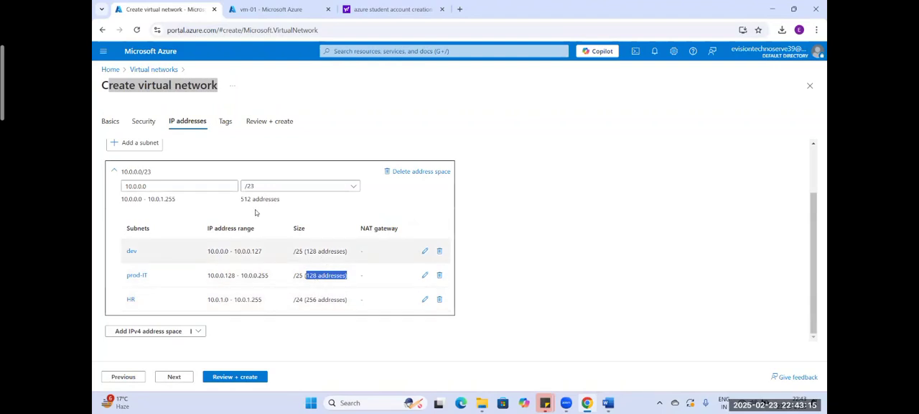
pyautogui.moveTo(241, 201); pyautogui.dragTo(282, 203)
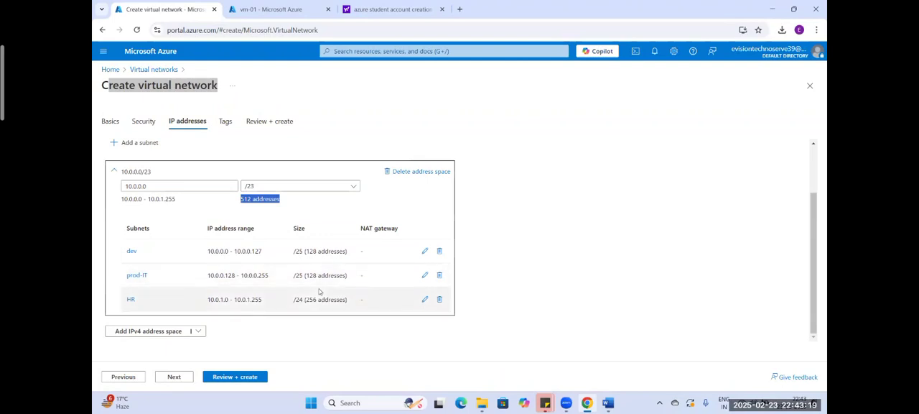
pyautogui.moveTo(207, 251); pyautogui.dragTo(263, 254)
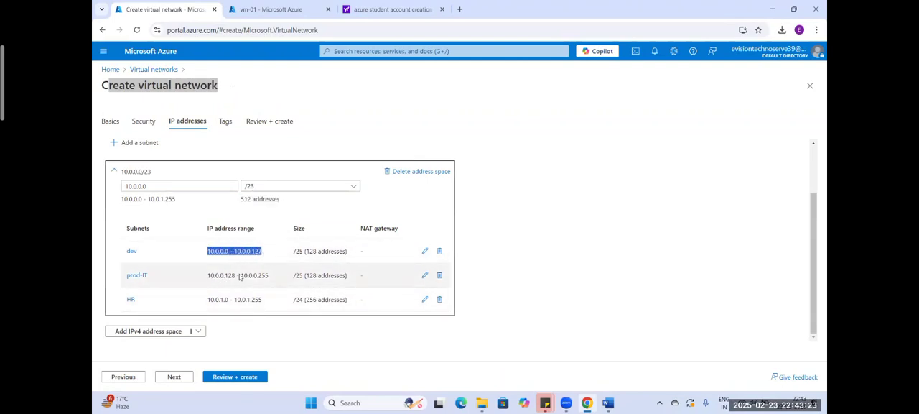
pyautogui.moveTo(209, 275); pyautogui.dragTo(273, 277)
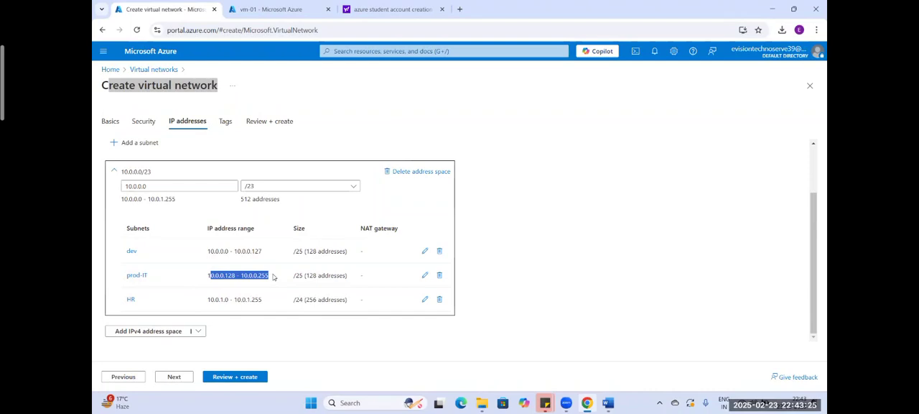
pyautogui.moveTo(207, 299); pyautogui.dragTo(263, 302)
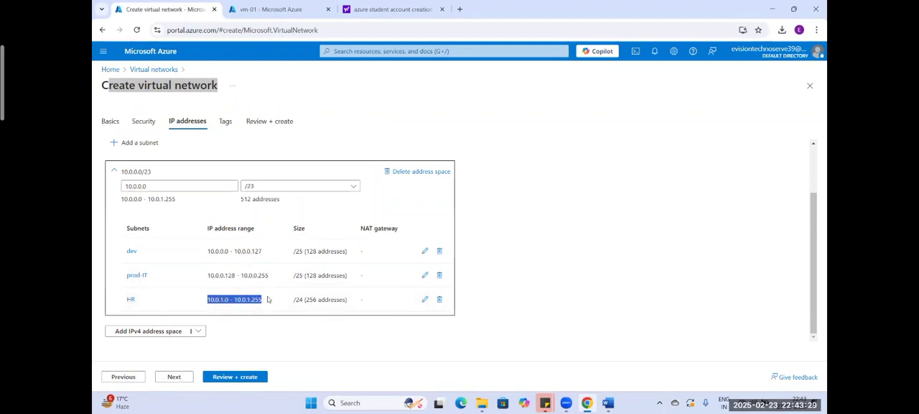
# Leave the tags empty, create the virtual network after the review and open its deployment notification
pyautogui.click(185, 376)
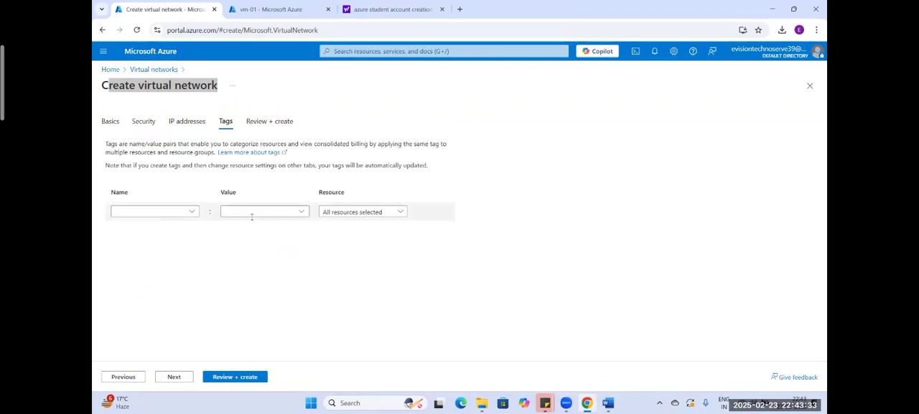
pyautogui.click(174, 376)
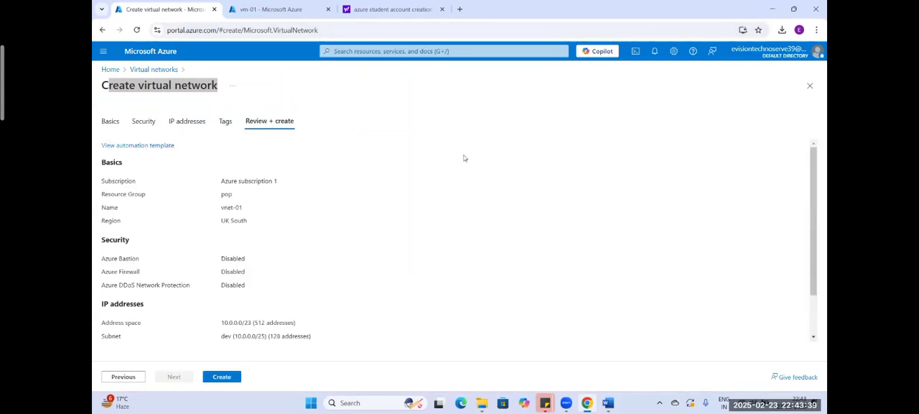
pyautogui.click(221, 377)
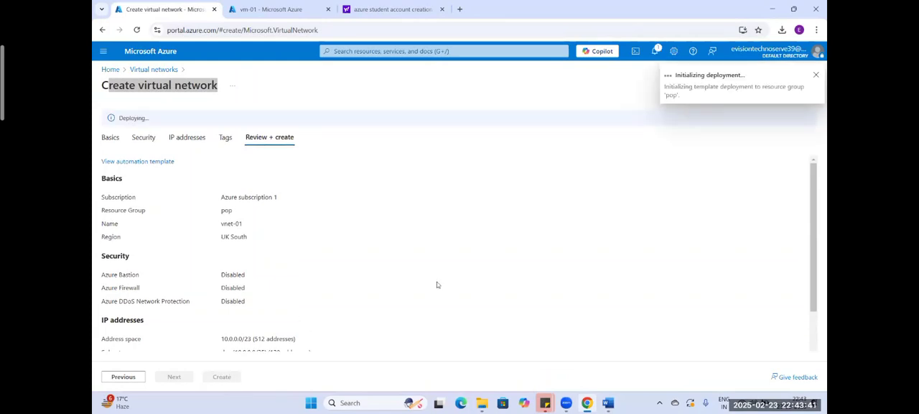
pyautogui.click(744, 74)
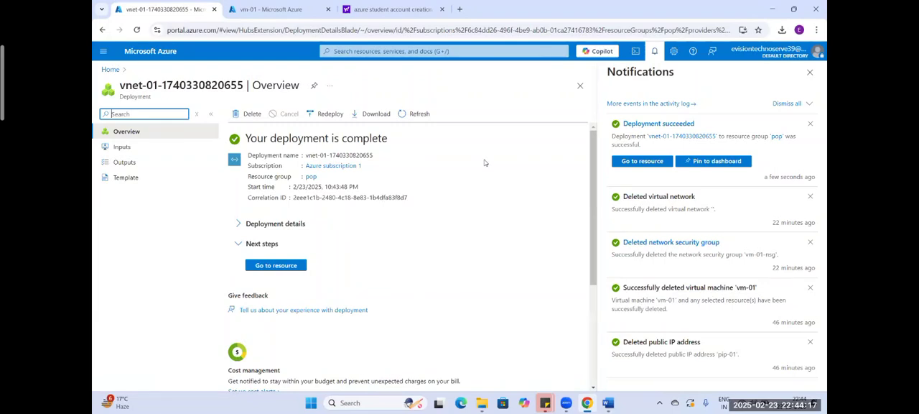
# Return to the portal home, close the notifications, search for "vnet" and open vnet-01 from the virtual networks list
pyautogui.click(155, 56)
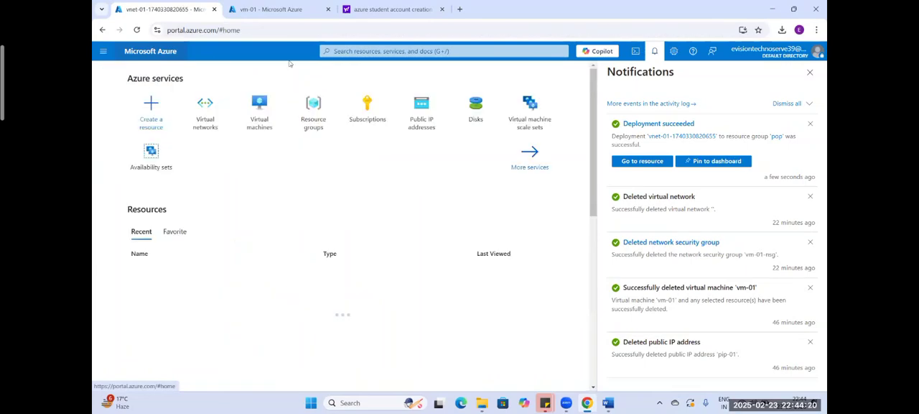
pyautogui.click(654, 51)
pyautogui.click(395, 51)
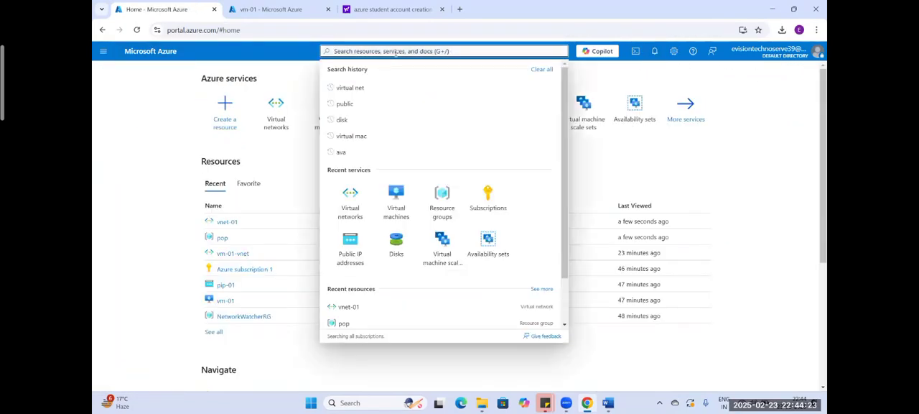
pyautogui.write('vnet')
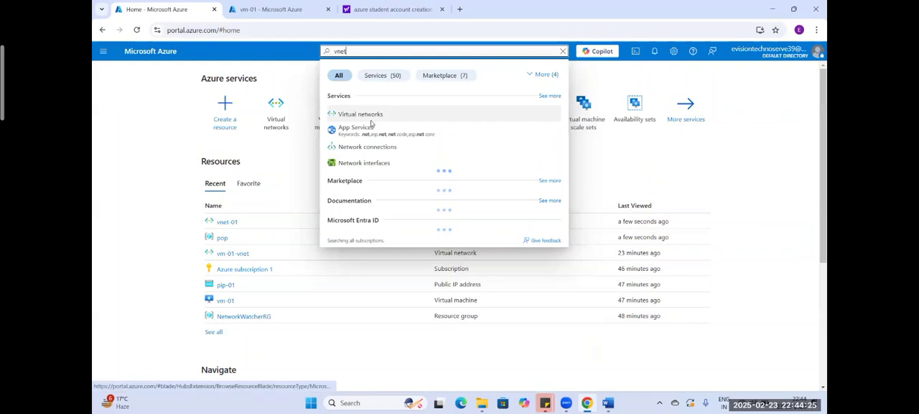
pyautogui.click(371, 119)
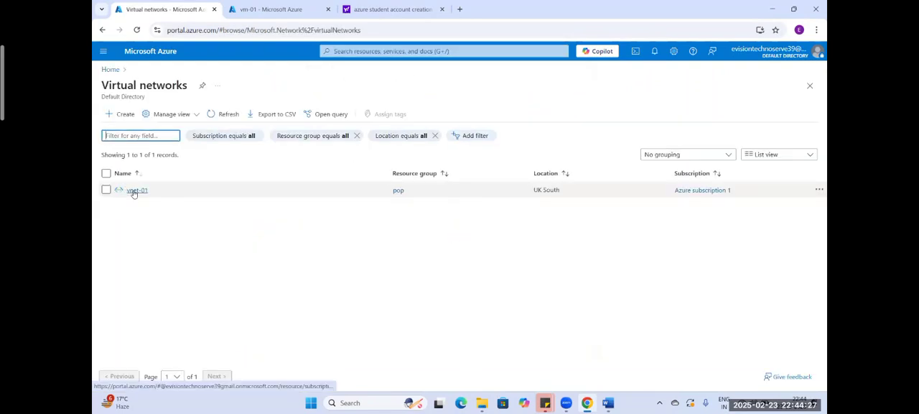
pyautogui.click(135, 190)
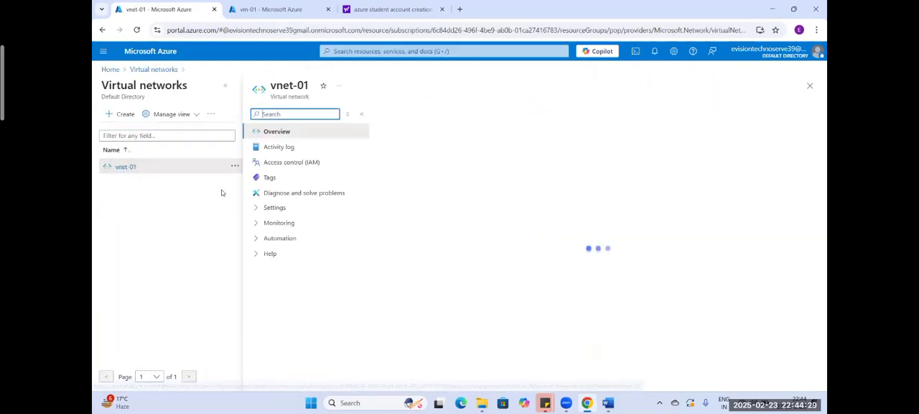
pyautogui.click(224, 86)
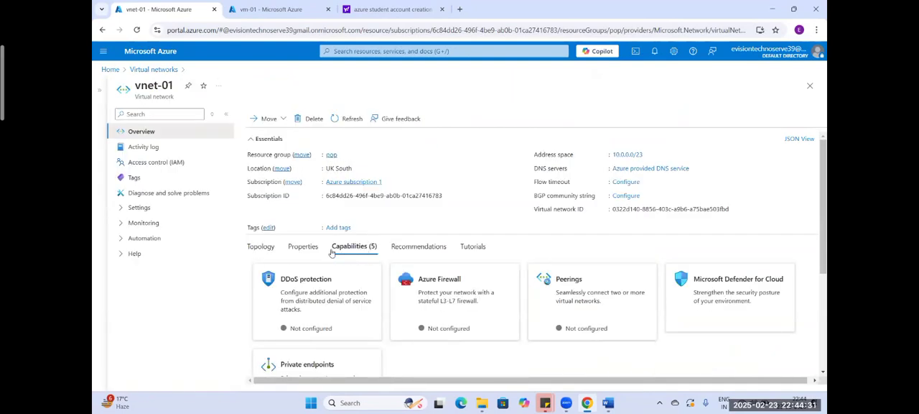
# Highlight the location value and the address space label in the vnet-01 overview
pyautogui.tripleClick(353, 169)
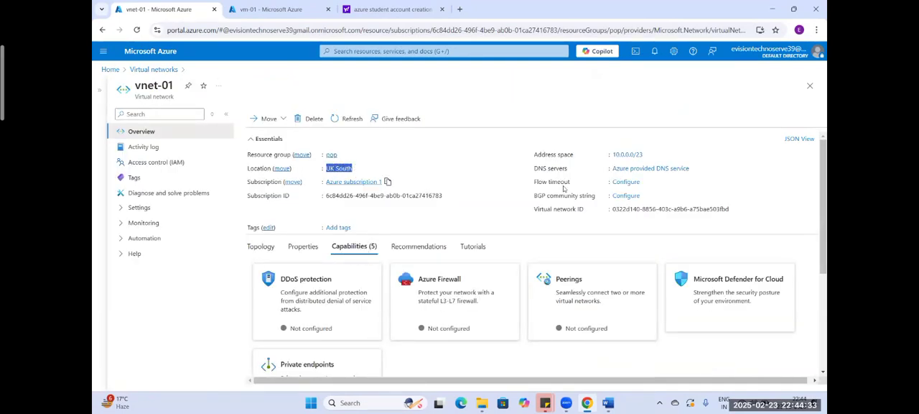
pyautogui.click(609, 155)
pyautogui.moveTo(609, 155); pyautogui.dragTo(563, 155)
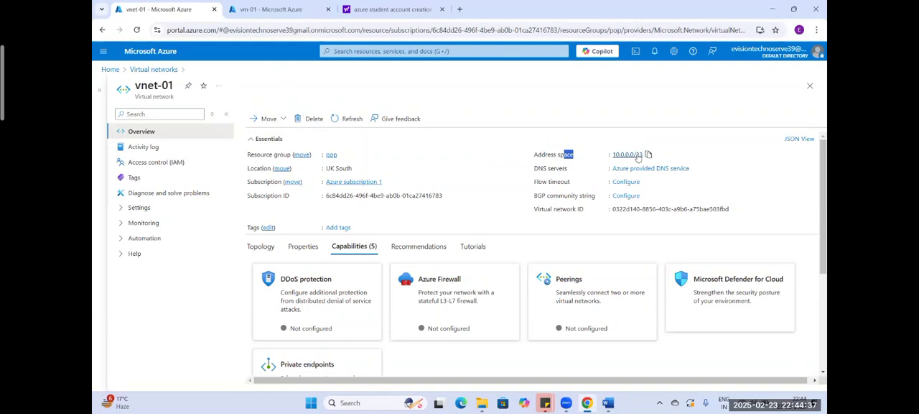
# Open the address space settings of vnet-01 and highlight its address range
pyautogui.click(138, 207)
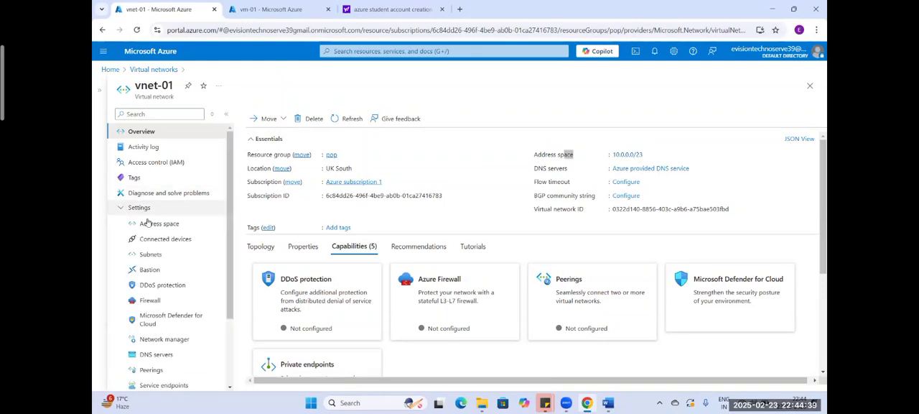
pyautogui.click(147, 224)
pyautogui.hotkey('ctrl', 'a')
pyautogui.moveTo(439, 165); pyautogui.dragTo(489, 166)
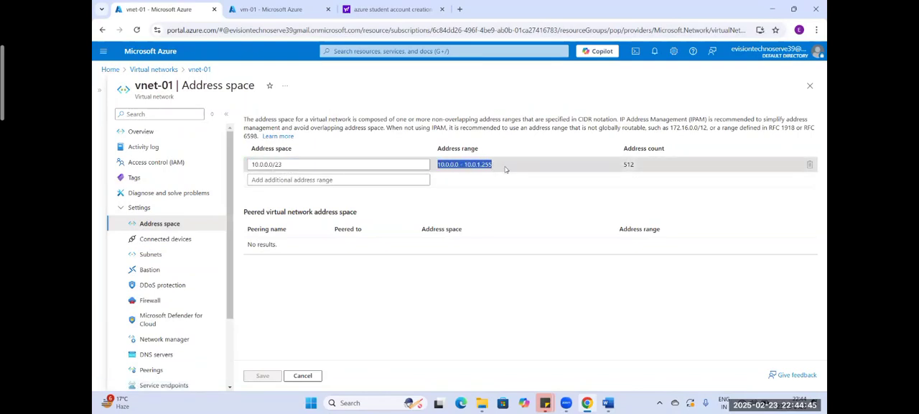
# Highlight the address count of vnet-01, then open its connected devices and highlight the network name and the device list area
pyautogui.moveTo(649, 168); pyautogui.dragTo(615, 167)
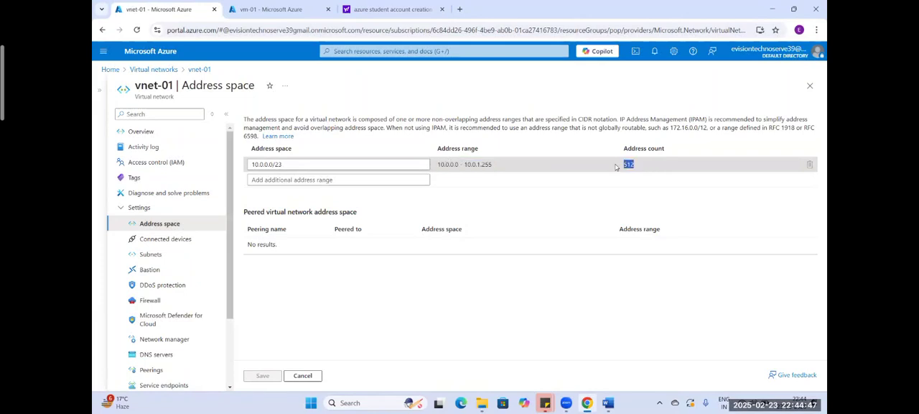
pyautogui.click(149, 241)
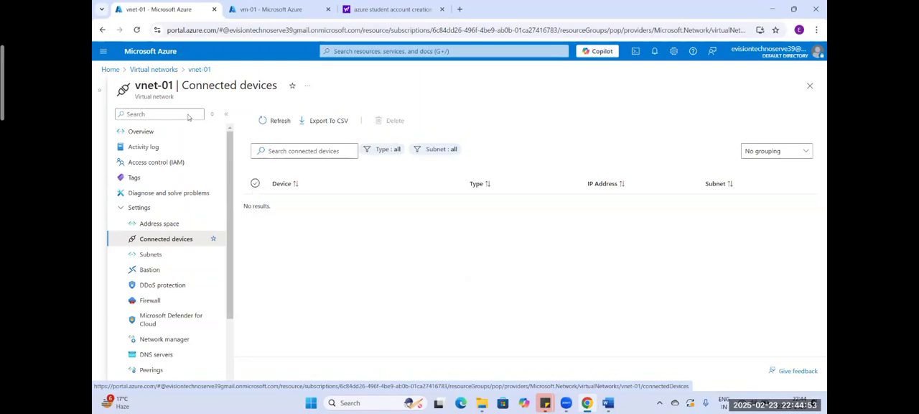
pyautogui.moveTo(172, 85); pyautogui.dragTo(140, 85)
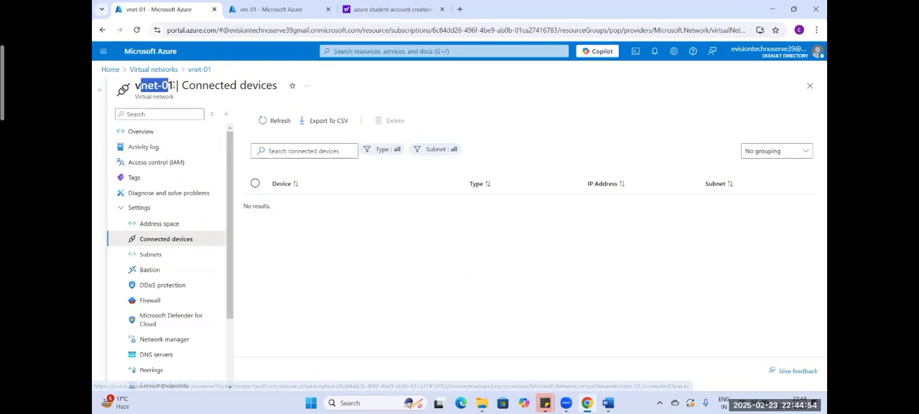
pyautogui.click(125, 89)
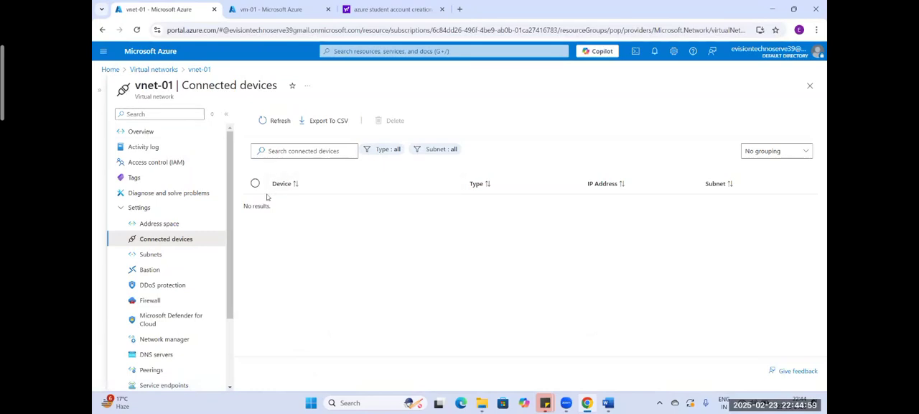
pyautogui.moveTo(277, 208); pyautogui.dragTo(247, 207)
pyautogui.moveTo(173, 85); pyautogui.dragTo(141, 86)
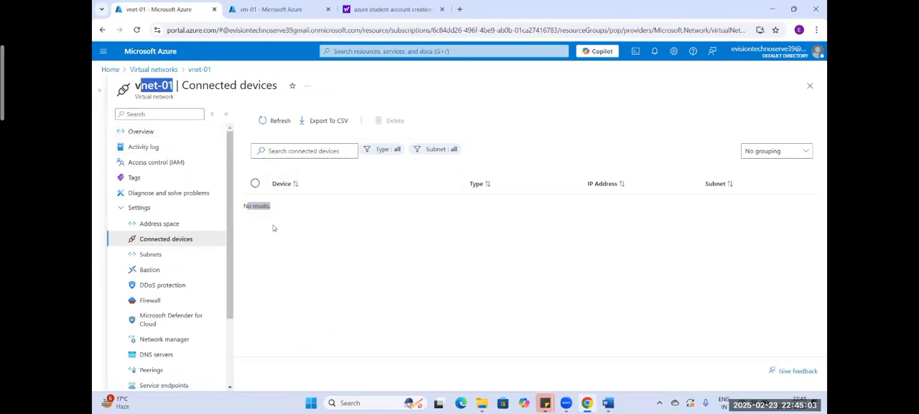
pyautogui.moveTo(253, 206); pyautogui.dragTo(284, 208)
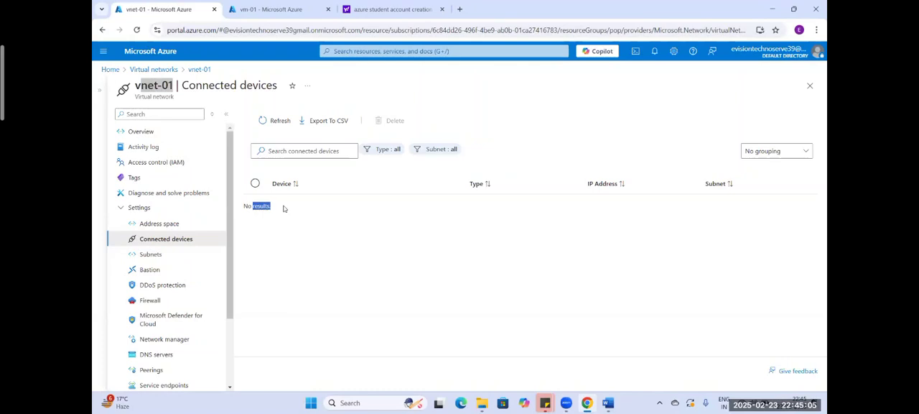
# Revisit the address space of vnet-01, open its subnets and point out the dev, prod-IT and HR entries
pyautogui.click(150, 224)
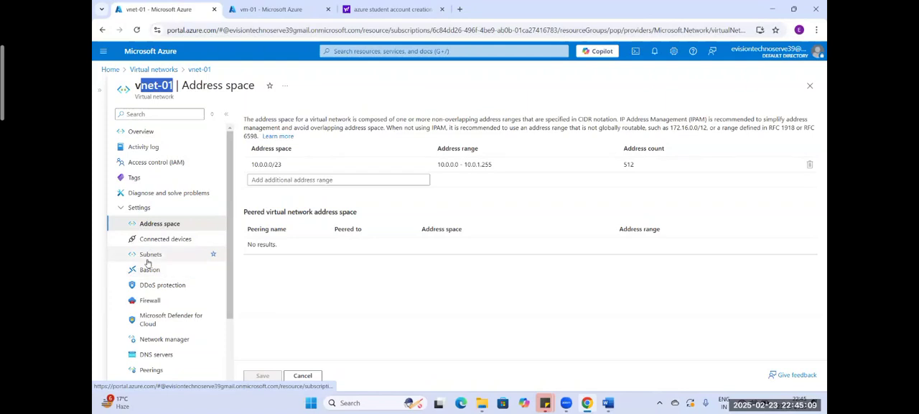
pyautogui.click(149, 257)
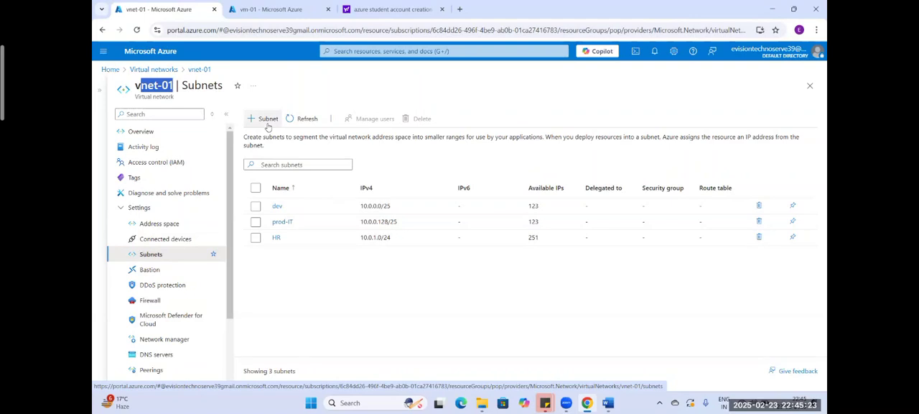
pyautogui.click(283, 208)
pyautogui.click(289, 221)
pyautogui.click(271, 237)
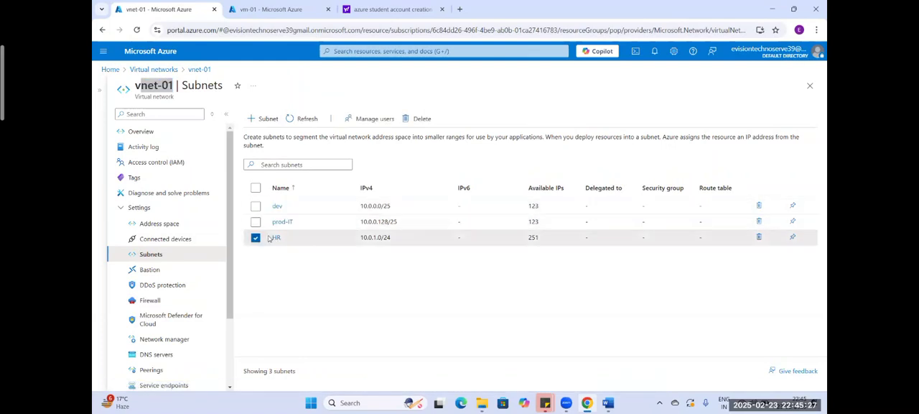
# Compare the connected devices and address space of vnet-01 with the open vm-01 overview and highlight the vnet-01 page title
pyautogui.click(165, 240)
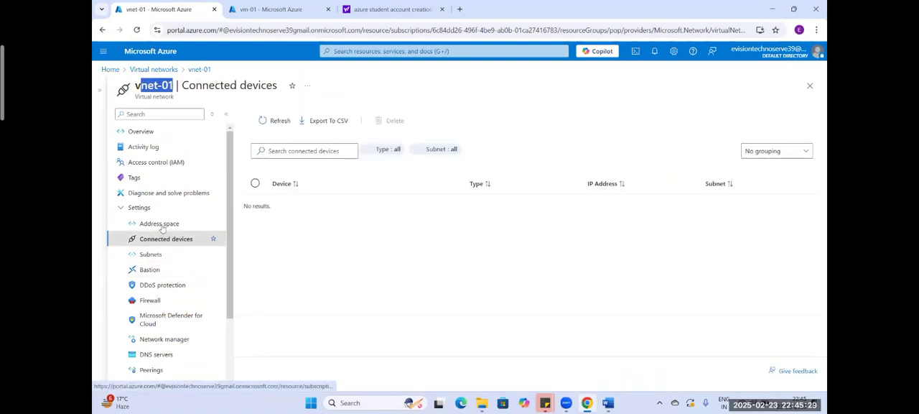
pyautogui.click(160, 224)
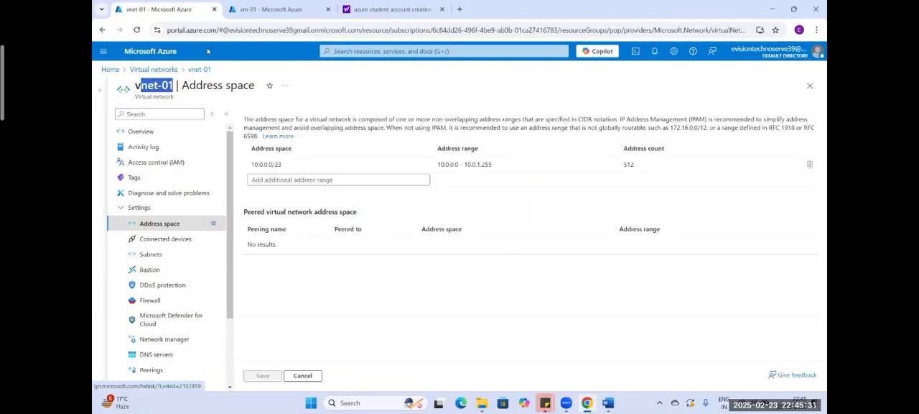
pyautogui.click(267, 9)
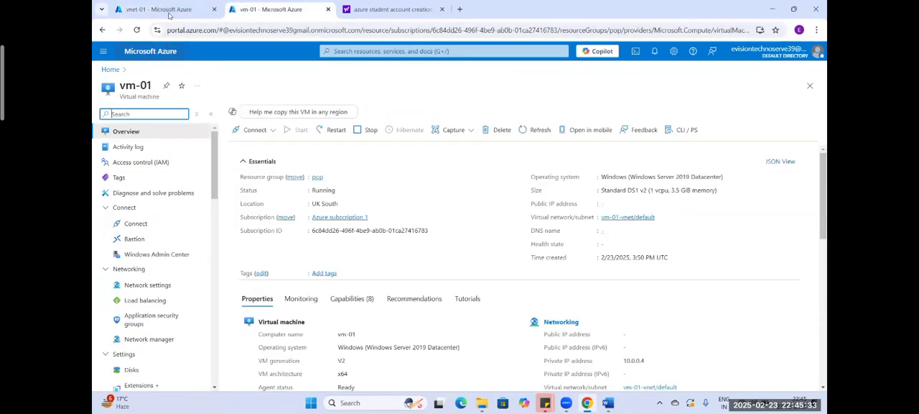
pyautogui.click(170, 12)
pyautogui.tripleClick(181, 106)
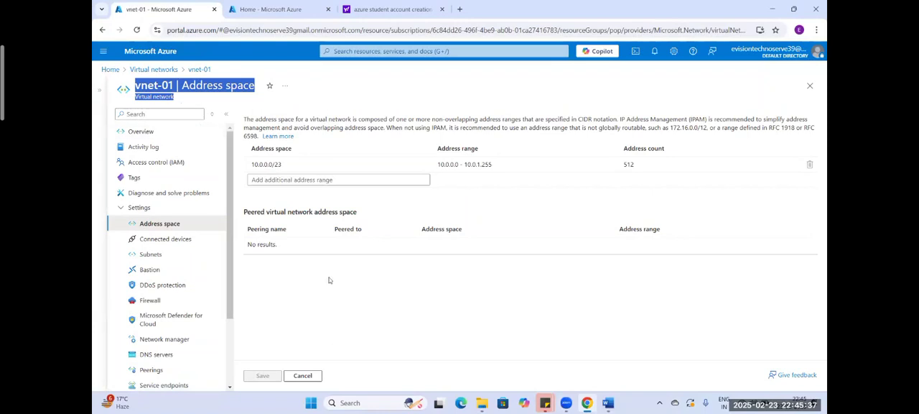
# Open the virtual machines list from the portal home in the second browser tab and start creating an Azure virtual machine
pyautogui.click(270, 9)
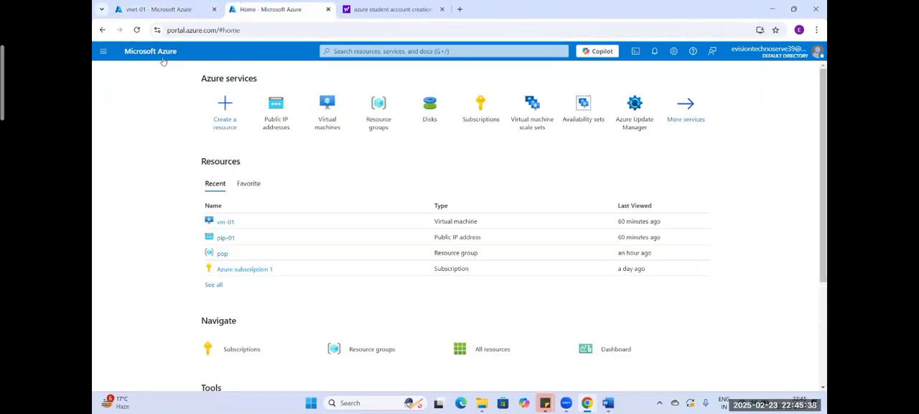
pyautogui.click(324, 124)
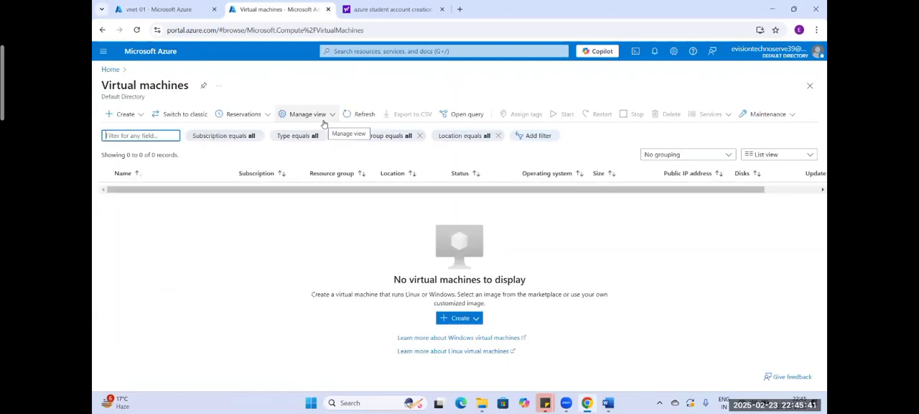
pyautogui.click(124, 113)
pyautogui.click(151, 139)
pyautogui.click(871, 235)
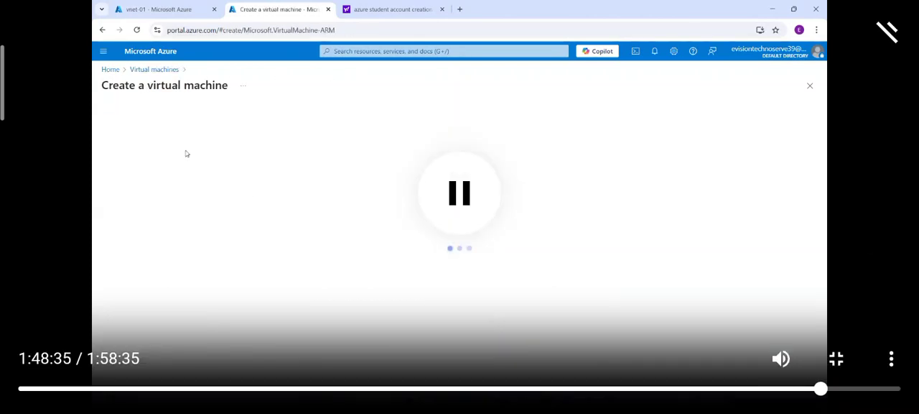
pyautogui.click(871, 234)
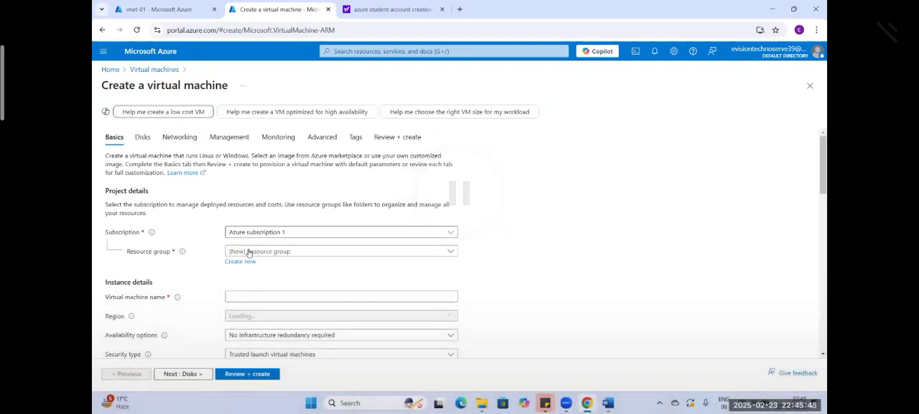
# Assign the new virtual machine to the resource group pop and name it vm-01
pyautogui.click(249, 255)
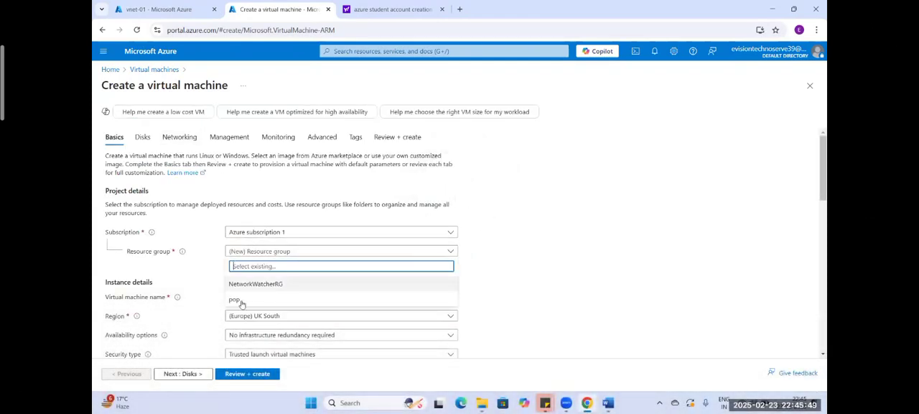
pyautogui.click(241, 301)
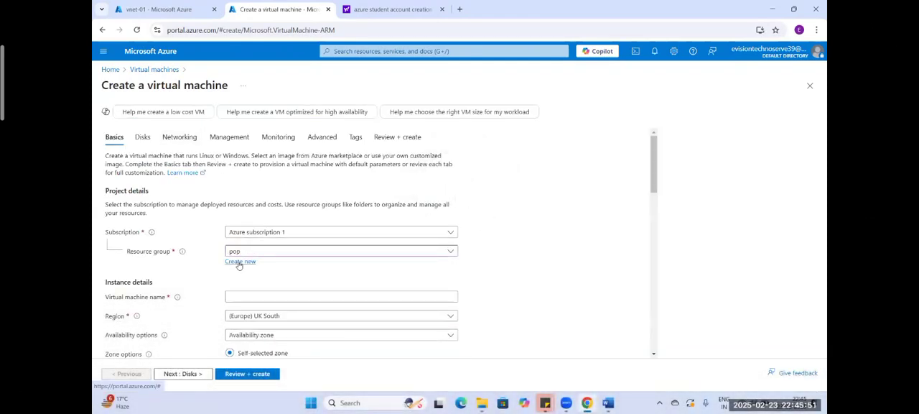
pyautogui.click(251, 297)
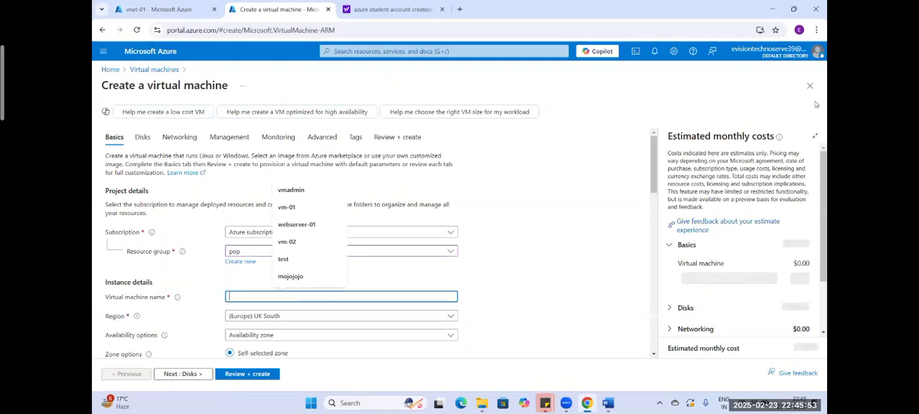
pyautogui.write('vm-01')
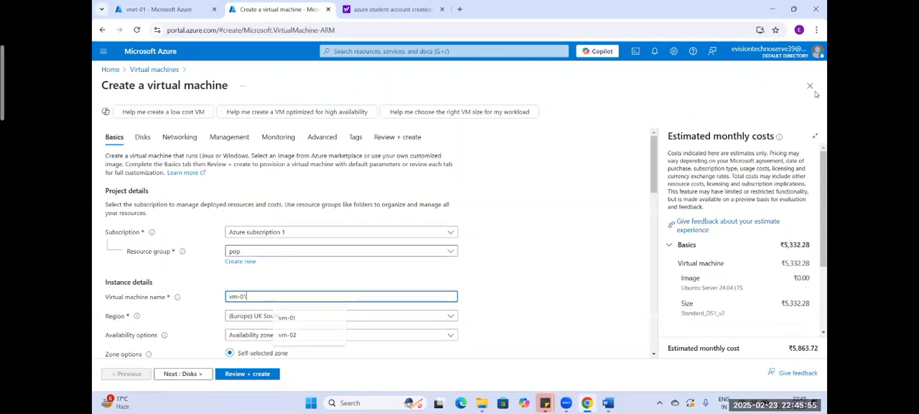
pyautogui.click(532, 208)
# Set the availability option to No infrastructure redundancy required and the image to Windows Server 2019 Datacenter - x64 Gen2
pyautogui.doubleClick(113, 317)
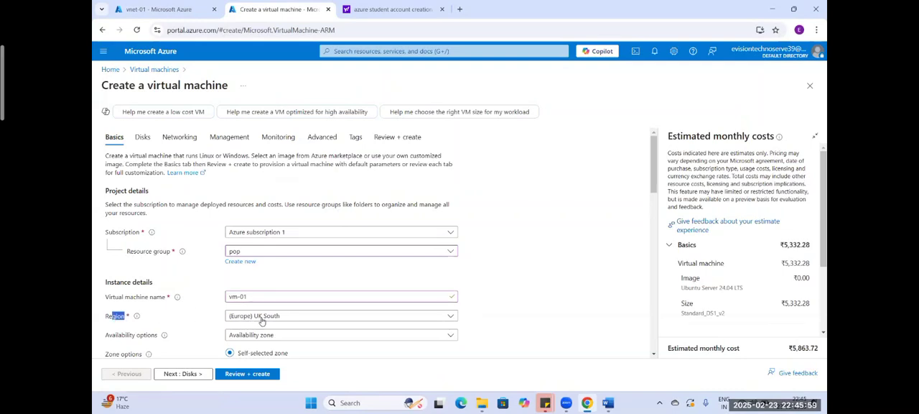
pyautogui.scroll(-1, 267, 320)
pyautogui.click(278, 288)
pyautogui.click(273, 192)
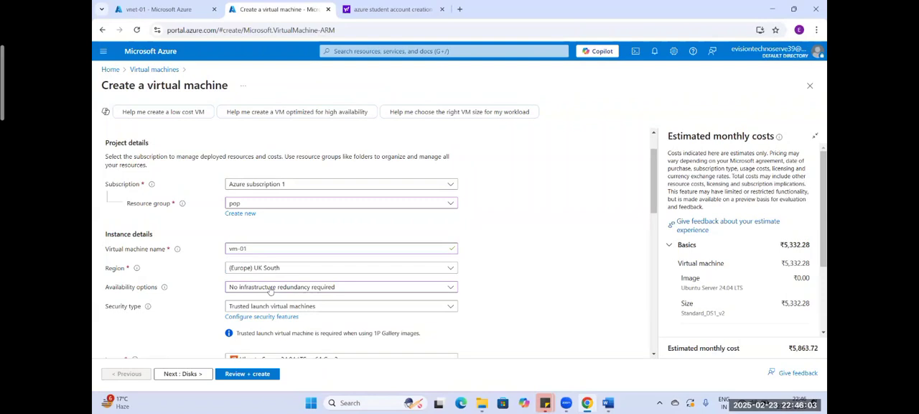
pyautogui.scroll(-2, 272, 288)
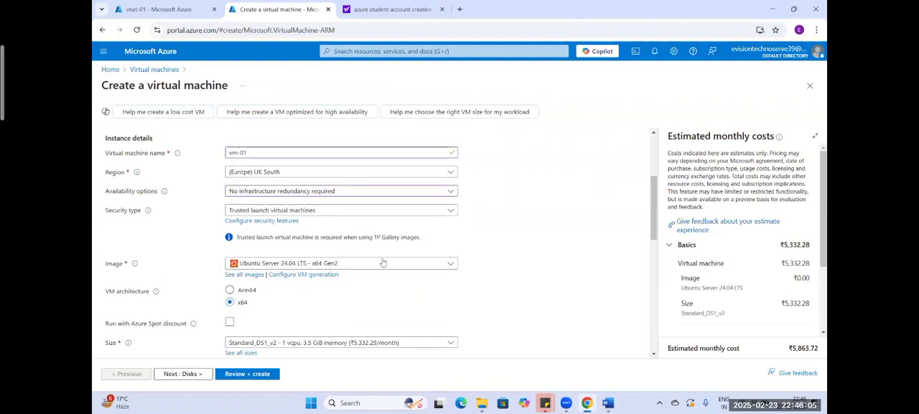
pyautogui.click(410, 264)
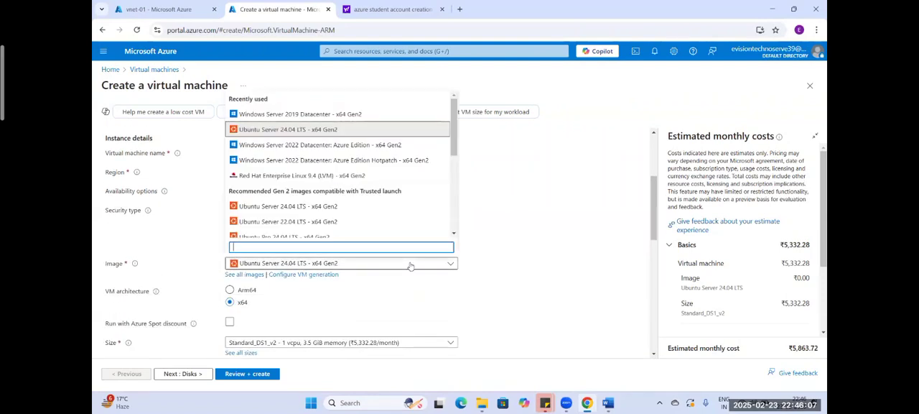
pyautogui.click(337, 114)
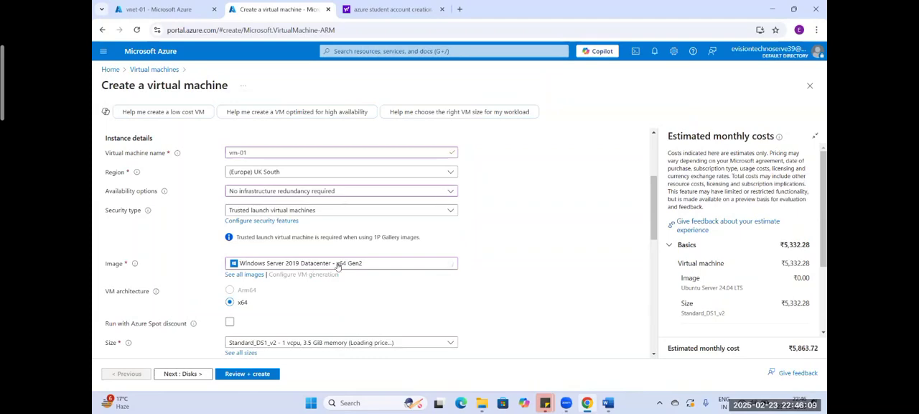
# Set the administrator username to vmadmin, and enter and confirm the administrator password
pyautogui.scroll(-2, 316, 271)
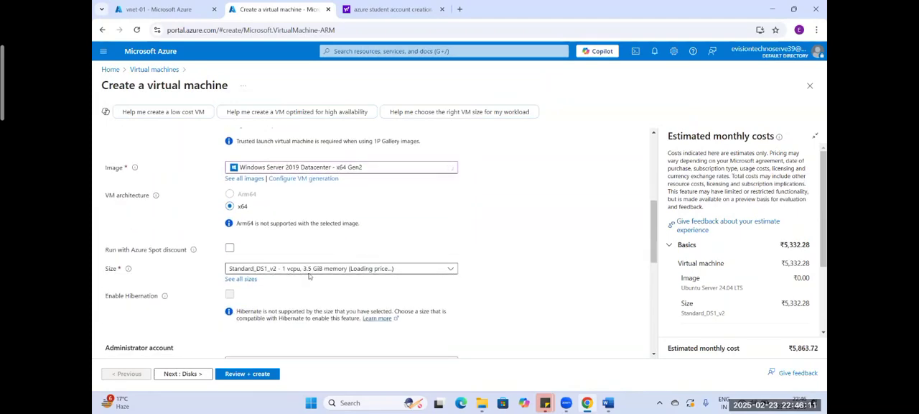
pyautogui.scroll(-2, 323, 279)
pyautogui.click(295, 268)
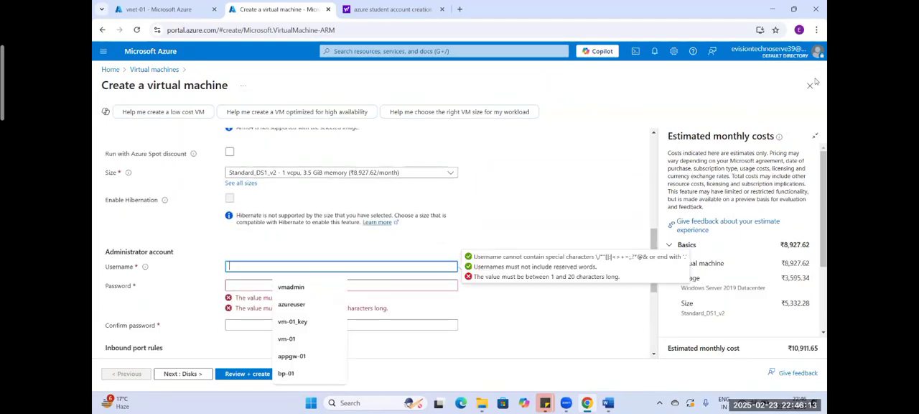
pyautogui.write('vmadmi')
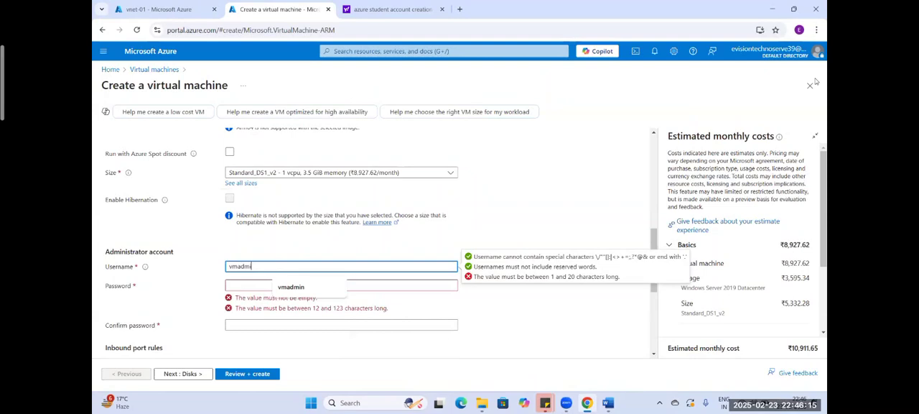
pyautogui.write('n')
pyautogui.press('Tab')
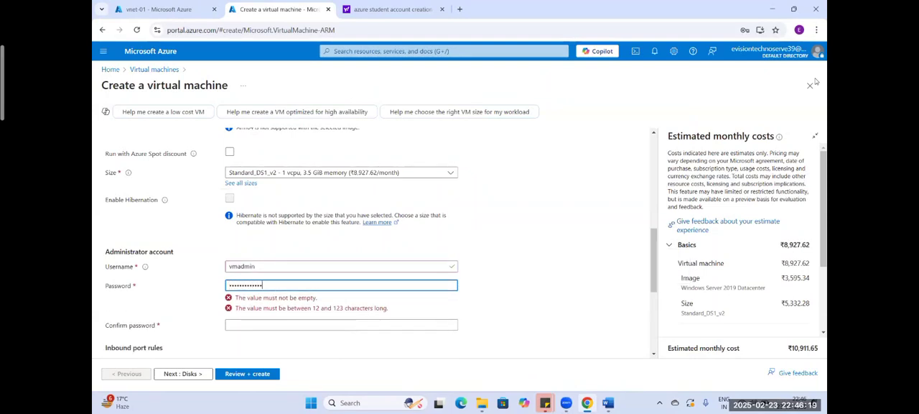
pyautogui.press('Tab')
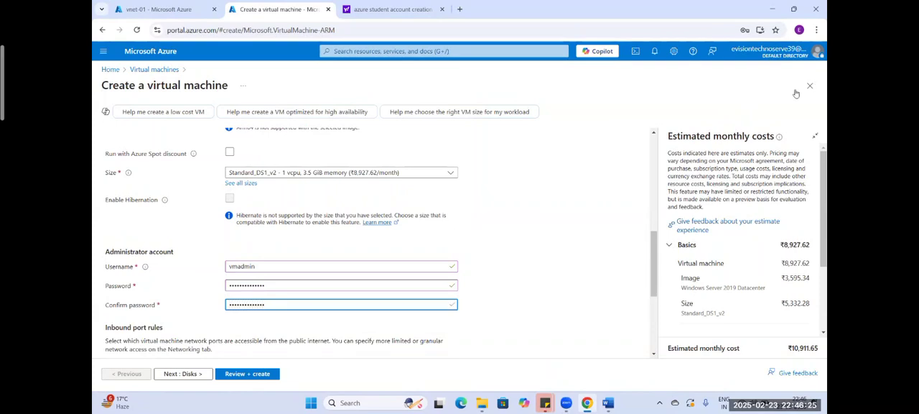
# Keep RDP (3389) as the allowed inbound port and the default OS disk settings, and continue to the networking settings
pyautogui.scroll(-4, 538, 210)
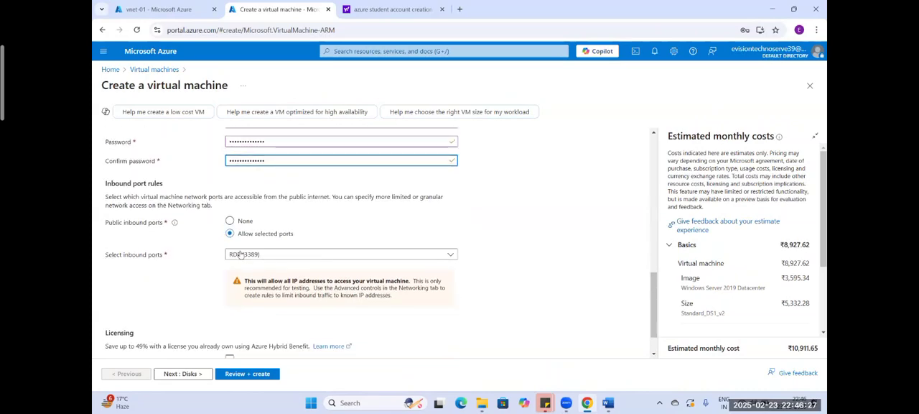
pyautogui.click(181, 376)
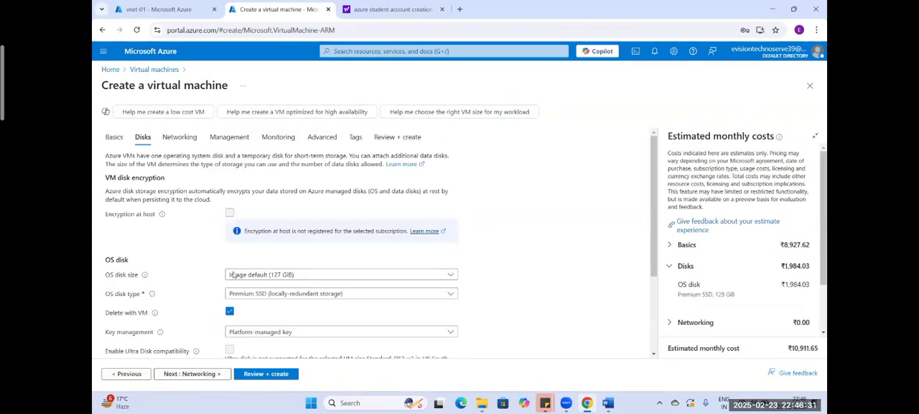
pyautogui.scroll(-3, 241, 284)
pyautogui.scroll(3, 208, 257)
pyautogui.moveTo(105, 259); pyautogui.dragTo(129, 259)
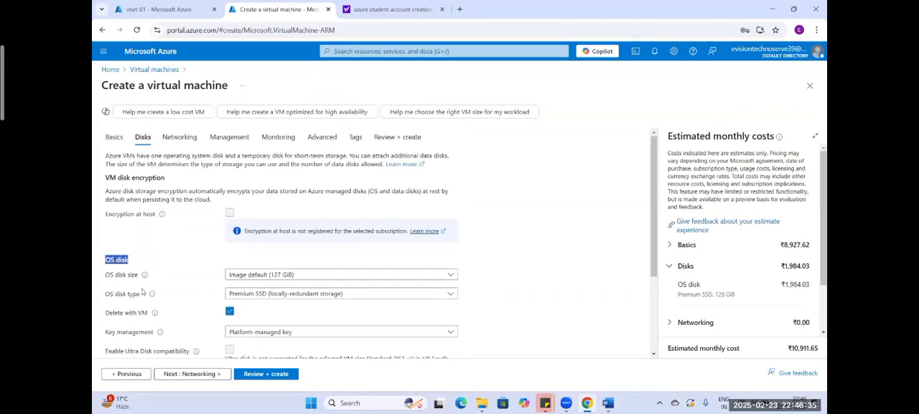
pyautogui.scroll(-3, 142, 291)
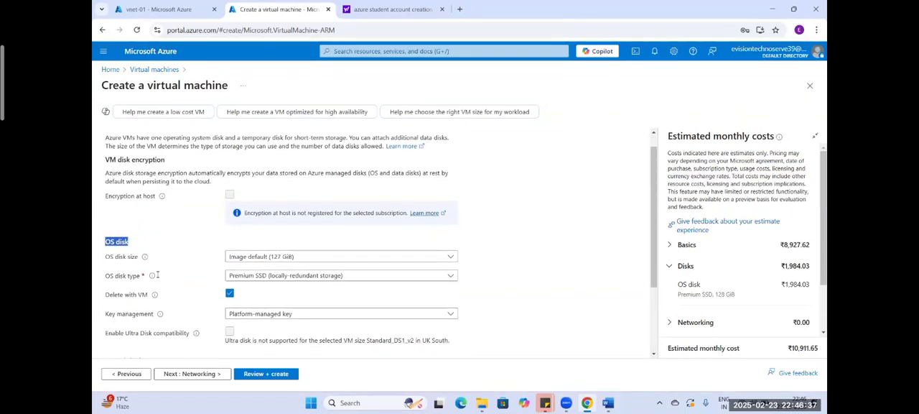
pyautogui.click(204, 374)
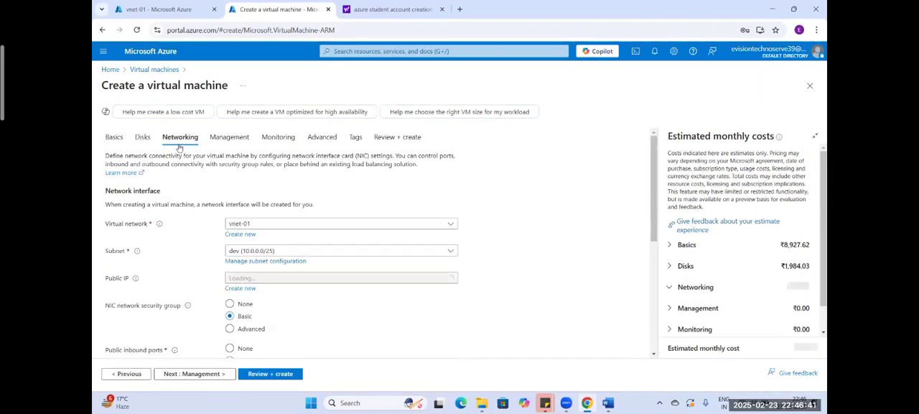
# Compare the virtual network options in the new machine's networking settings with the vnet-01 network page
pyautogui.moveTo(138, 83); pyautogui.dragTo(234, 87)
pyautogui.click(165, 10)
pyautogui.moveTo(140, 85)
pyautogui.mouseDown()
pyautogui.moveTo(170, 85)
pyautogui.moveTo(125, 90)
pyautogui.mouseUp()
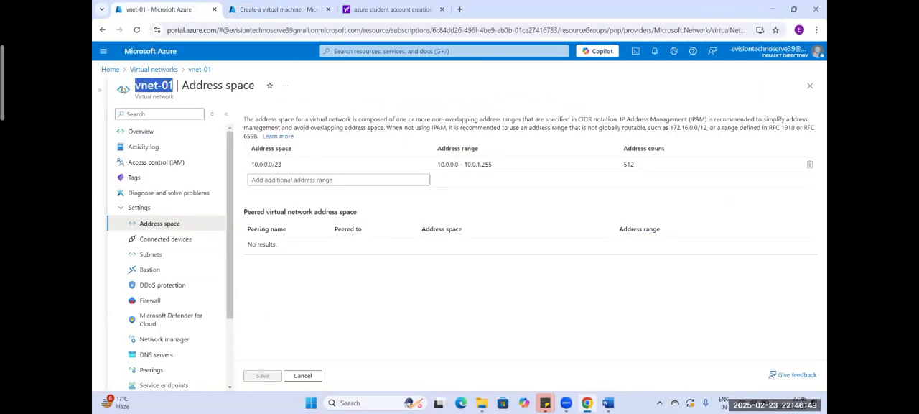
pyautogui.click(280, 9)
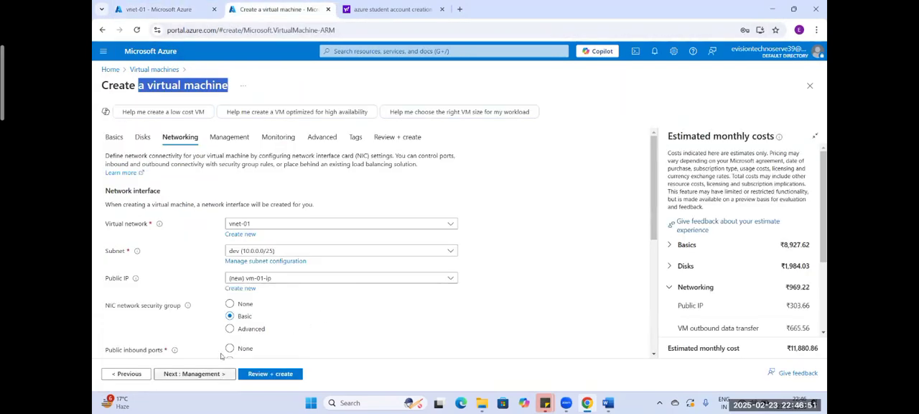
pyautogui.click(367, 224)
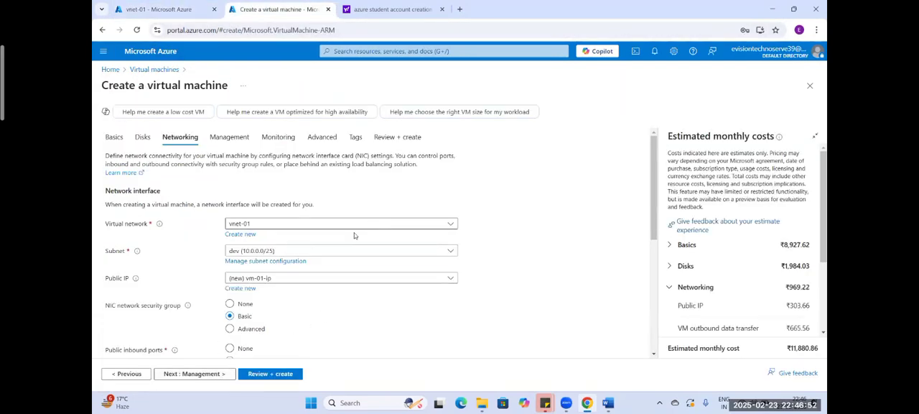
pyautogui.click(509, 245)
# Check the name on the virtual network page and select vnet-01 as the new machine's virtual network
pyautogui.click(175, 5)
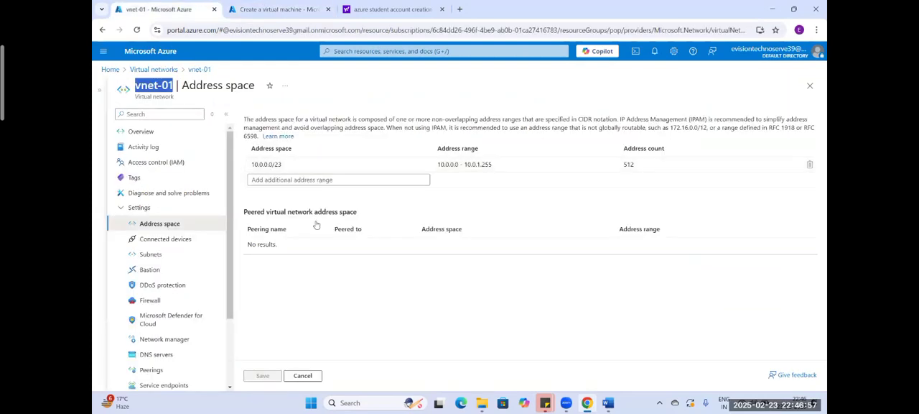
pyautogui.click(143, 84)
pyautogui.moveTo(135, 83); pyautogui.dragTo(176, 86)
pyautogui.click(172, 87)
pyautogui.moveTo(173, 86); pyautogui.dragTo(135, 89)
pyautogui.click(243, 7)
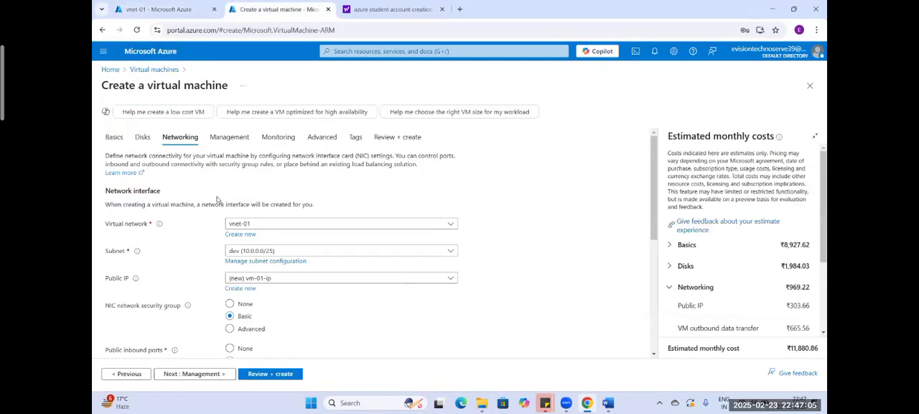
pyautogui.click(288, 226)
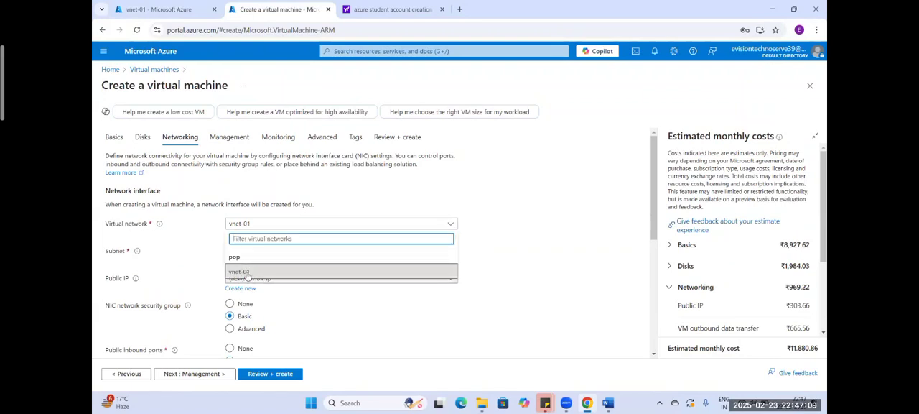
pyautogui.click(246, 271)
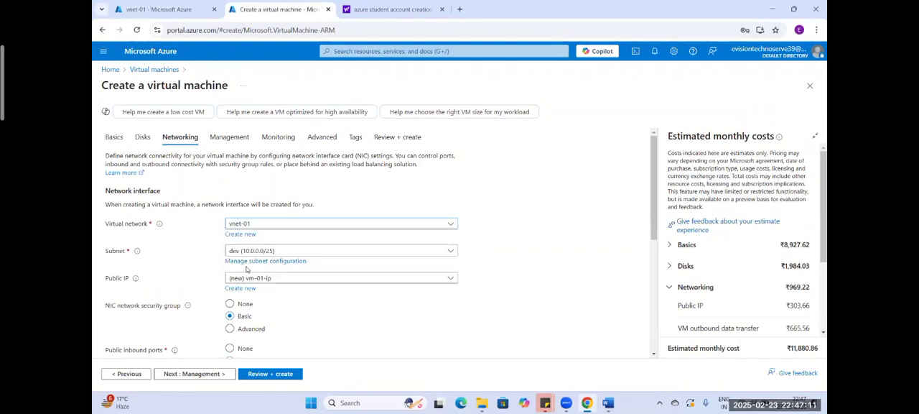
# View the subnets of vnet-01 and compare their IPv4 ranges with the new machine's subnet setting
pyautogui.click(180, 5)
pyautogui.click(239, 6)
pyautogui.click(147, 8)
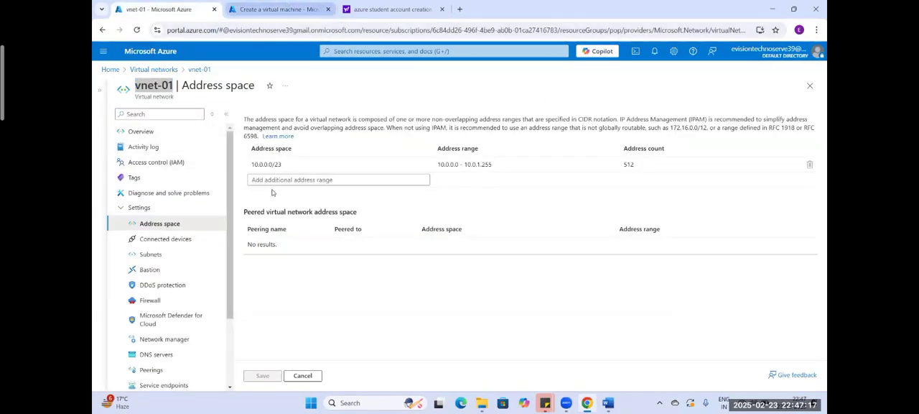
pyautogui.click(280, 9)
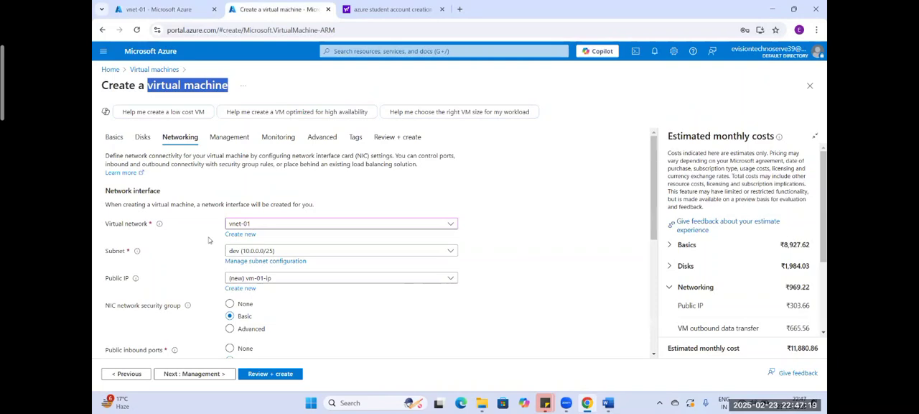
pyautogui.moveTo(106, 251); pyautogui.dragTo(129, 250)
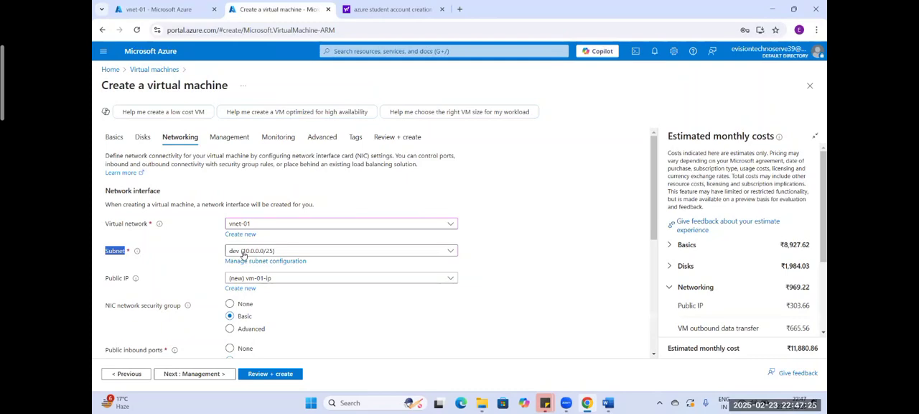
pyautogui.click(158, 9)
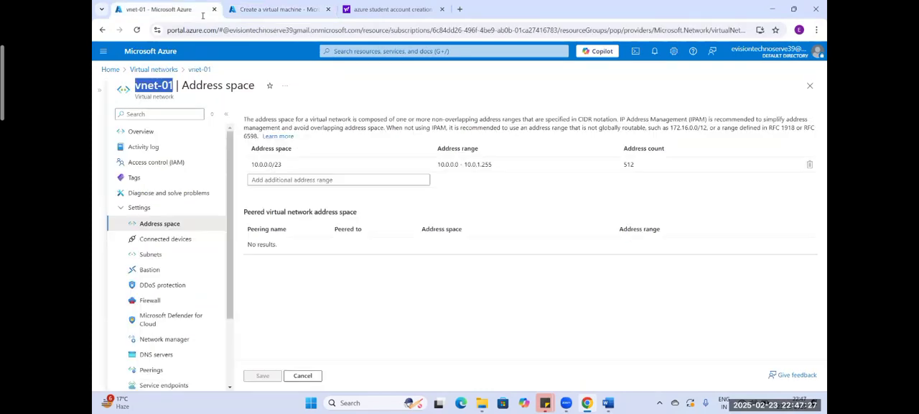
pyautogui.click(151, 254)
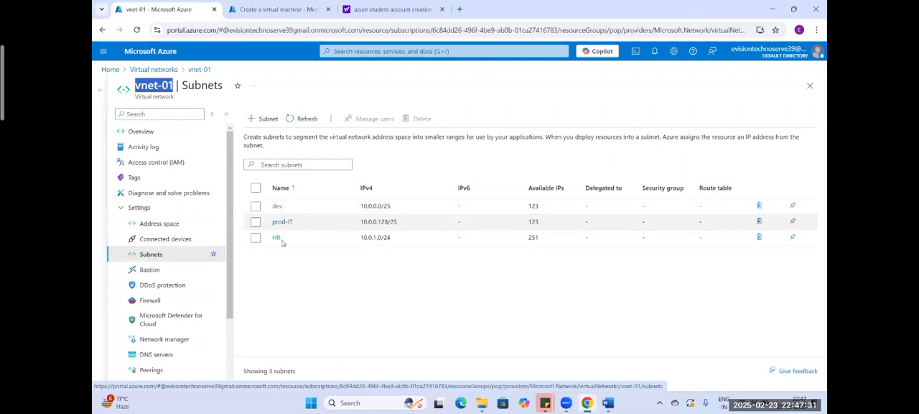
pyautogui.moveTo(391, 206); pyautogui.dragTo(391, 237)
pyautogui.click(280, 8)
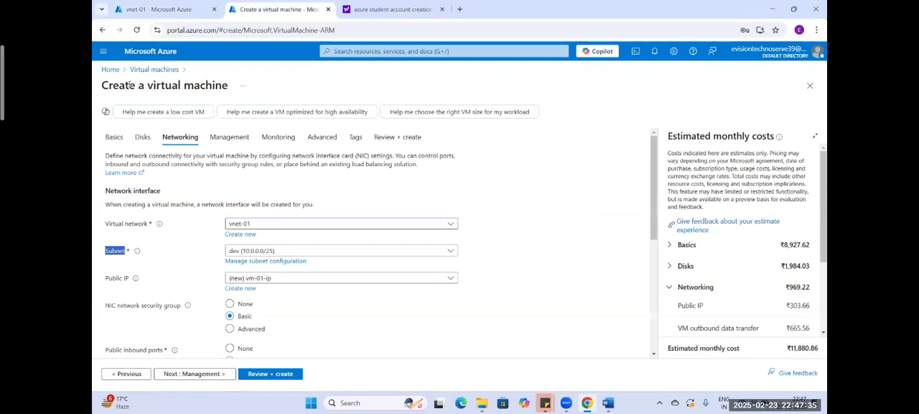
pyautogui.moveTo(233, 89); pyautogui.dragTo(129, 87)
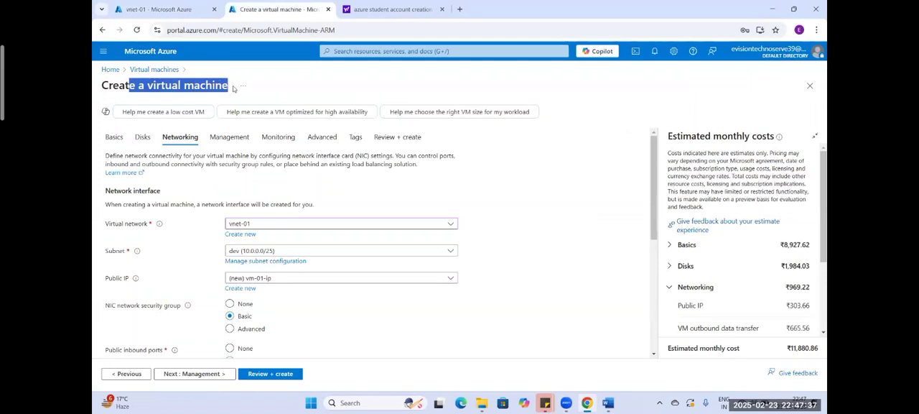
pyautogui.moveTo(153, 87); pyautogui.dragTo(231, 89)
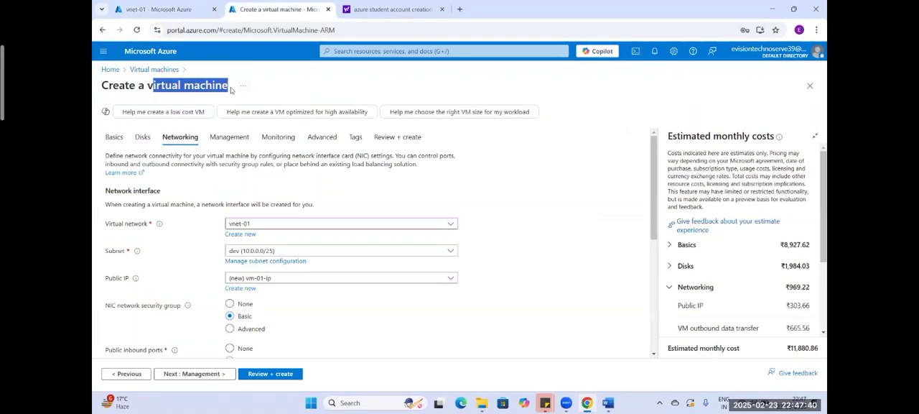
# Examine the dev, prod-IT and HR subnets of vnet-01 as possible placements for the new machine
pyautogui.click(184, 5)
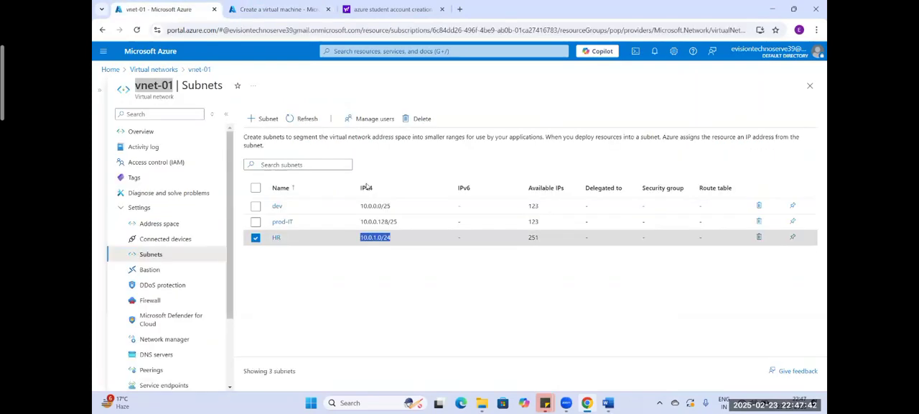
pyautogui.click(283, 222)
pyautogui.doubleClick(277, 205)
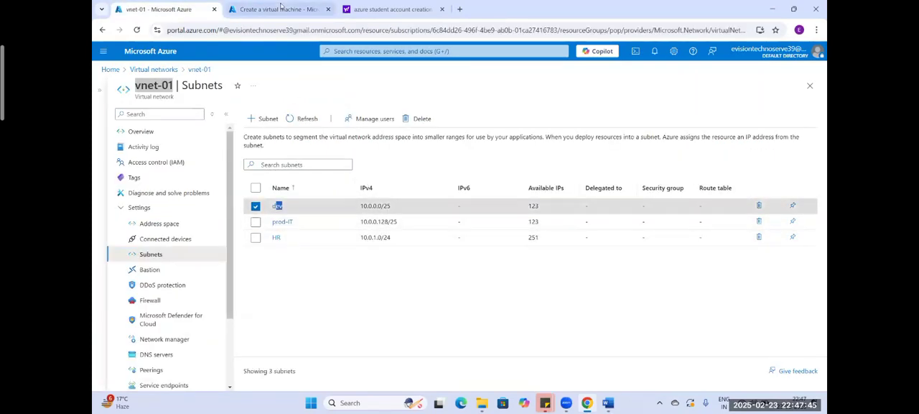
pyautogui.click(281, 8)
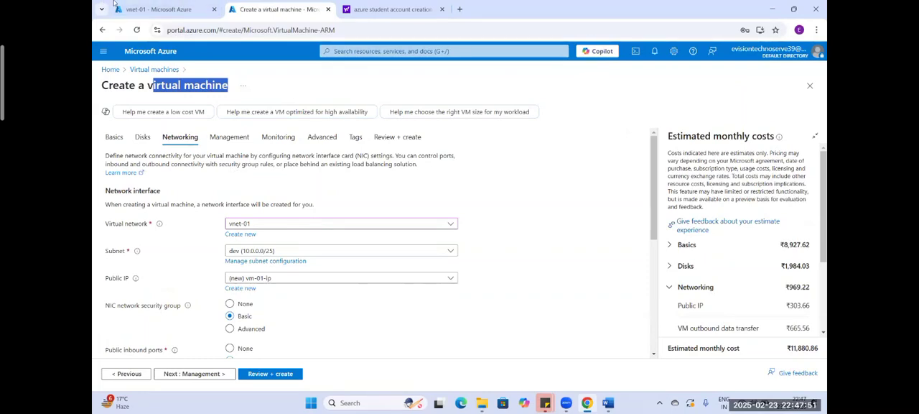
pyautogui.click(158, 9)
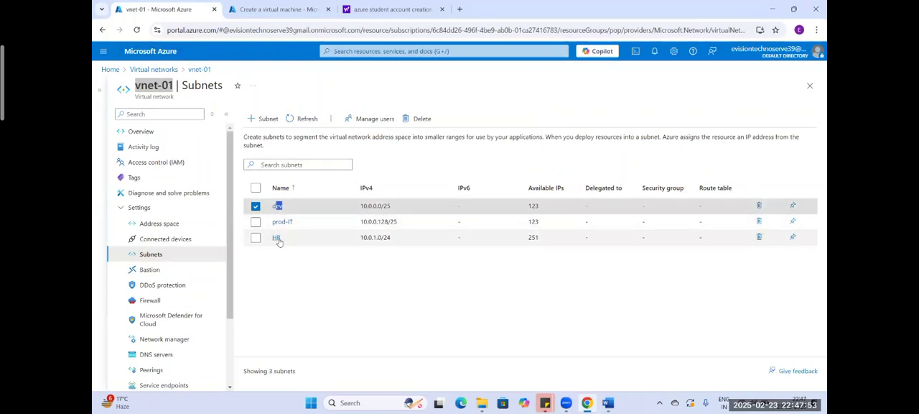
pyautogui.click(348, 303)
pyautogui.moveTo(293, 205); pyautogui.dragTo(264, 202)
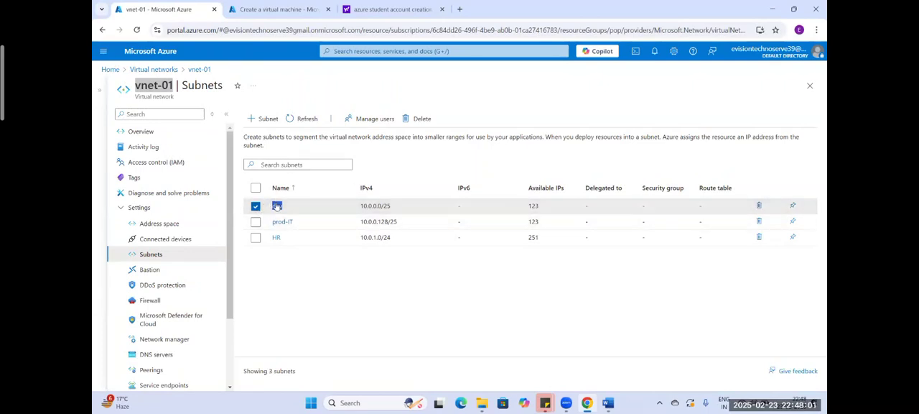
pyautogui.click(276, 206)
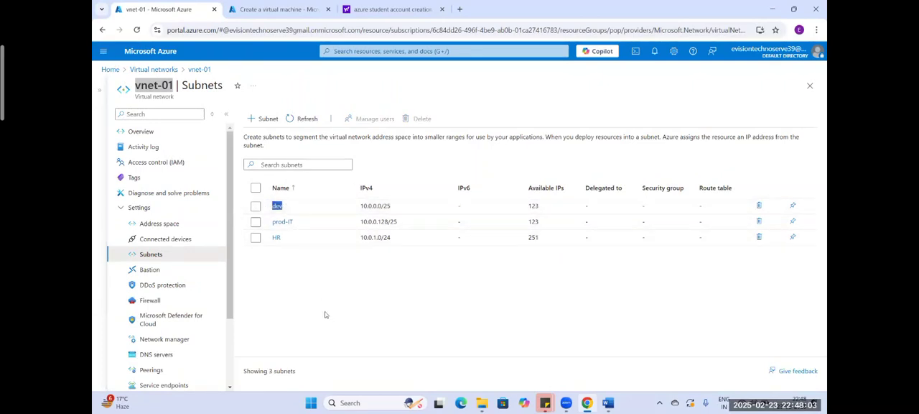
# Check the dev subnet's IPv4 range and select dev (10.0.0.0/25) as the new machine's subnet
pyautogui.click(264, 206)
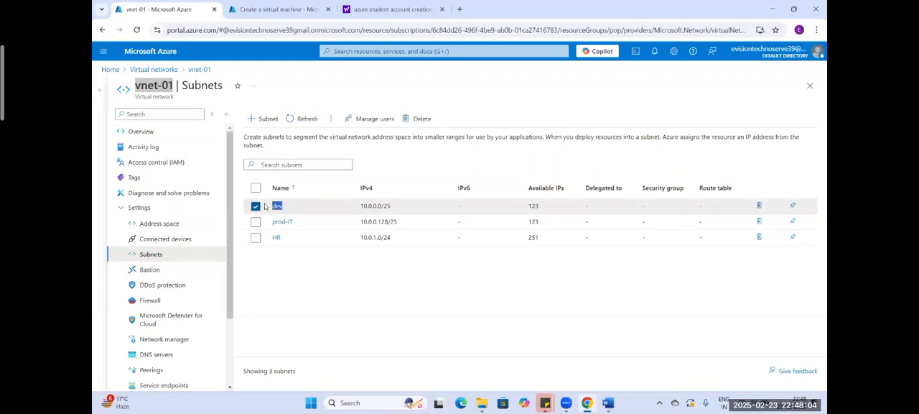
pyautogui.tripleClick(407, 206)
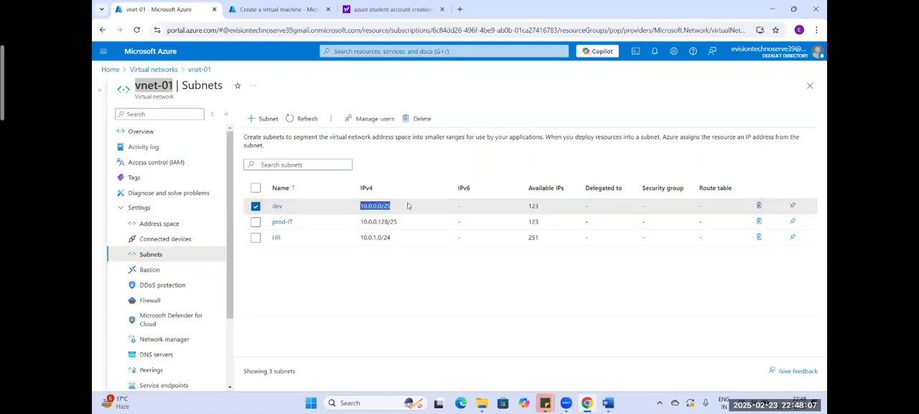
pyautogui.click(304, 7)
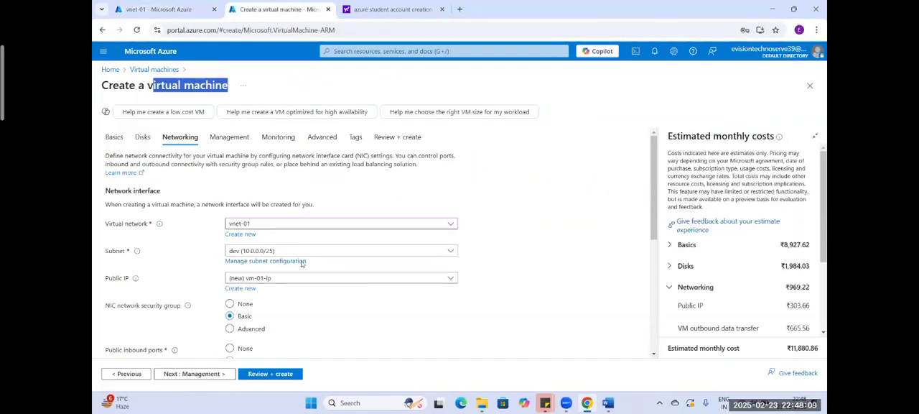
pyautogui.click(392, 251)
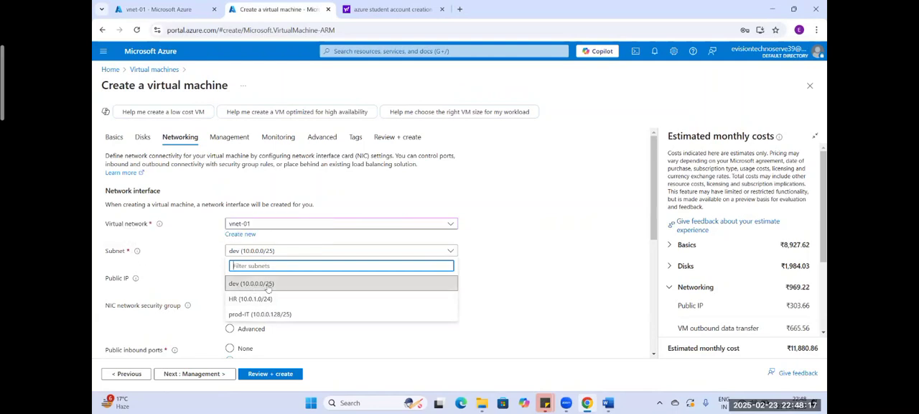
pyautogui.click(267, 286)
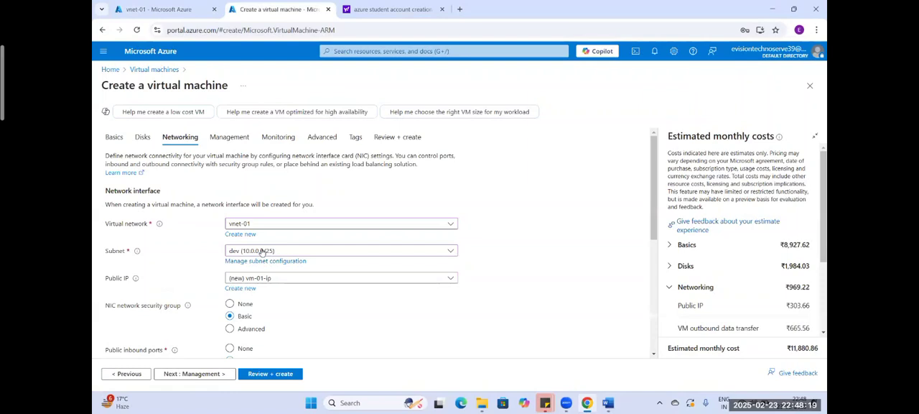
# Review the new machine's public IP, virtual network and subnet settings
pyautogui.moveTo(107, 277); pyautogui.dragTo(129, 278)
pyautogui.click(295, 278)
pyautogui.click(296, 278)
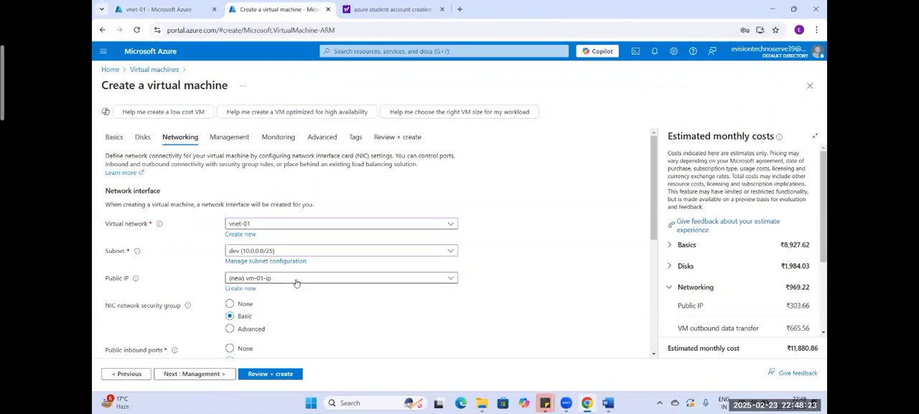
pyautogui.click(296, 280)
pyautogui.click(296, 280)
pyautogui.moveTo(148, 224); pyautogui.dragTo(119, 224)
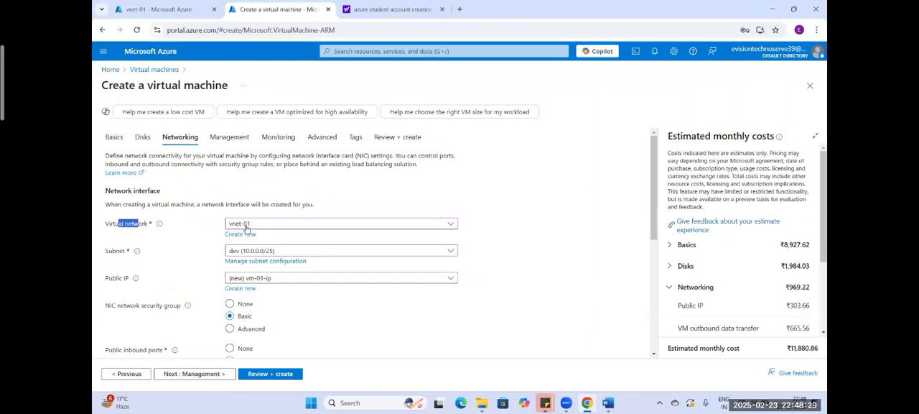
pyautogui.moveTo(107, 252); pyautogui.dragTo(248, 257)
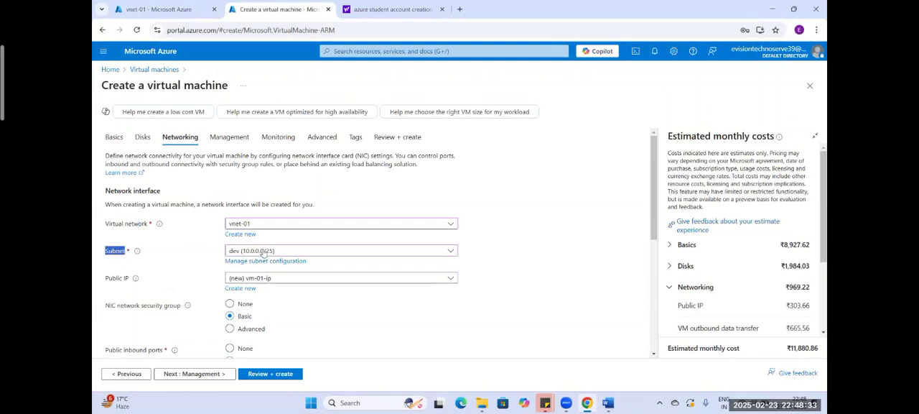
# Keep the remaining default settings, run the final validation and create the virtual machine vm-01
pyautogui.scroll(-5, 294, 257)
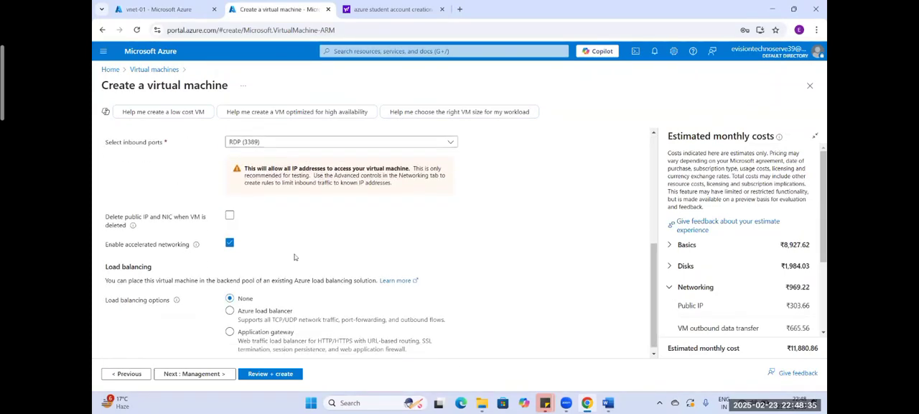
pyautogui.click(210, 374)
pyautogui.click(209, 373)
pyautogui.click(210, 373)
pyautogui.click(209, 374)
pyautogui.click(210, 374)
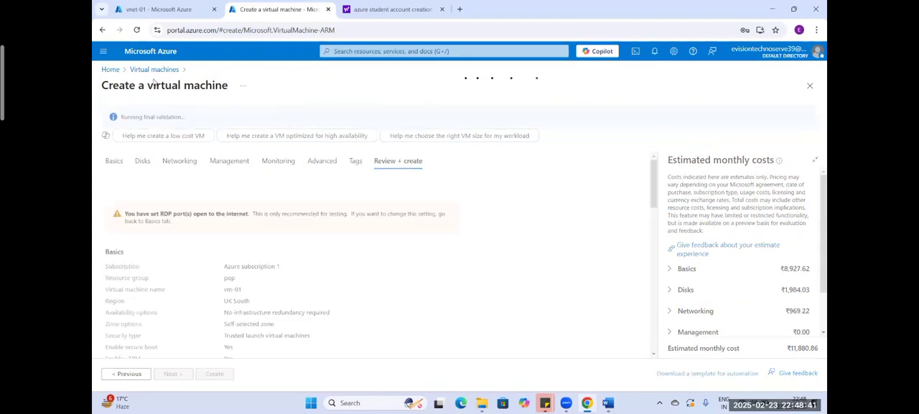
pyautogui.moveTo(217, 85); pyautogui.dragTo(237, 88)
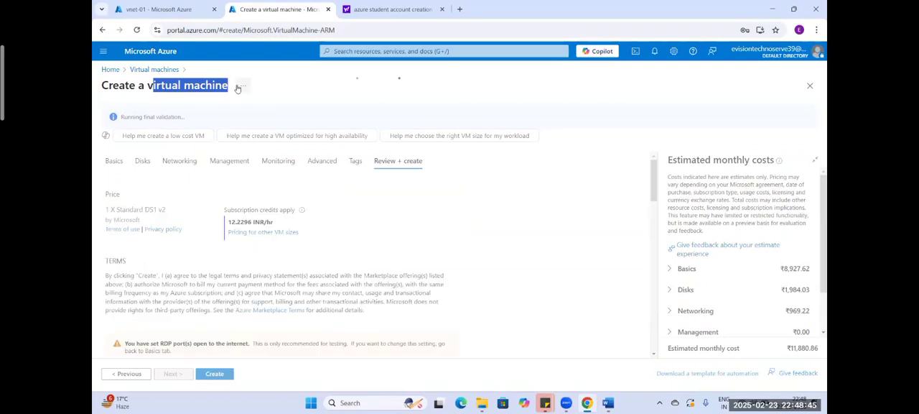
pyautogui.click(220, 375)
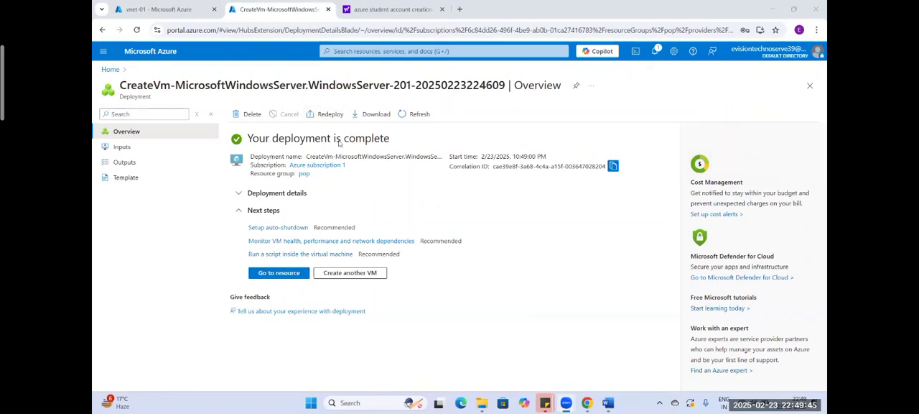
# Open vm-01 from the virtual machines list and review its virtual network/subnet and private IP address
pyautogui.click(154, 58)
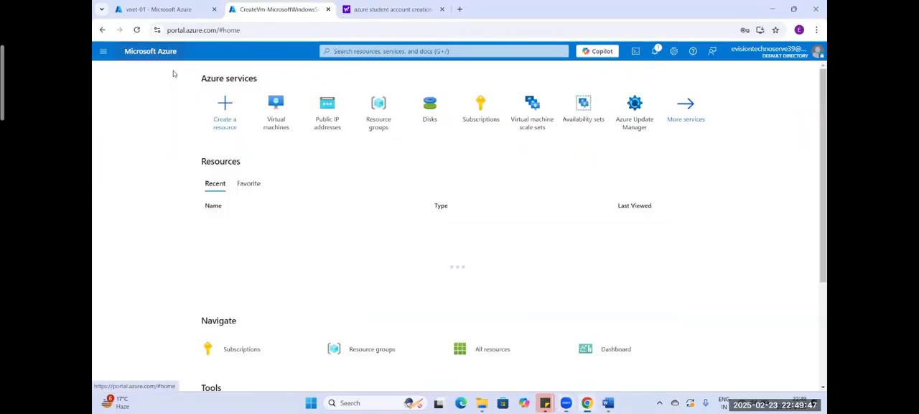
pyautogui.click(279, 121)
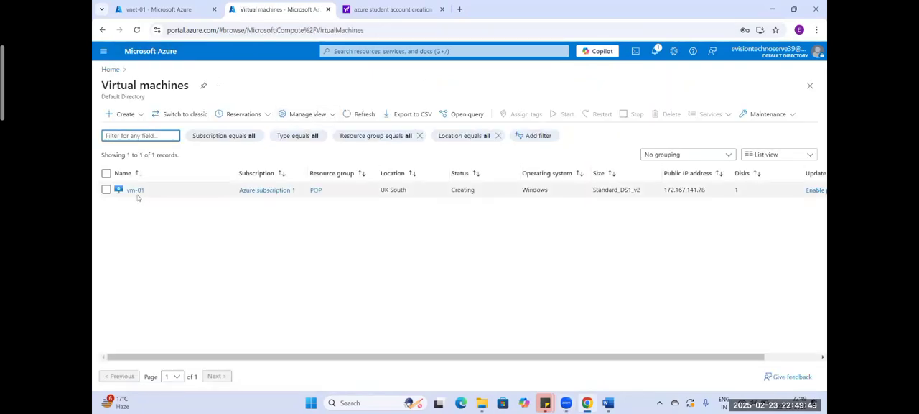
pyautogui.click(135, 190)
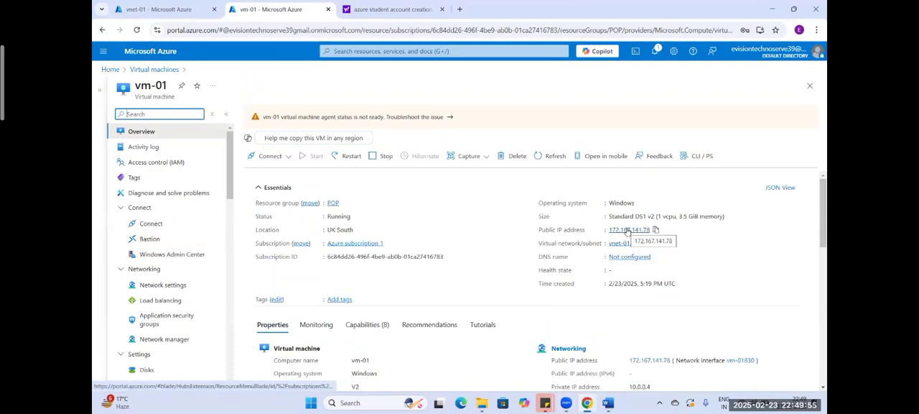
pyautogui.moveTo(538, 243); pyautogui.dragTo(590, 245)
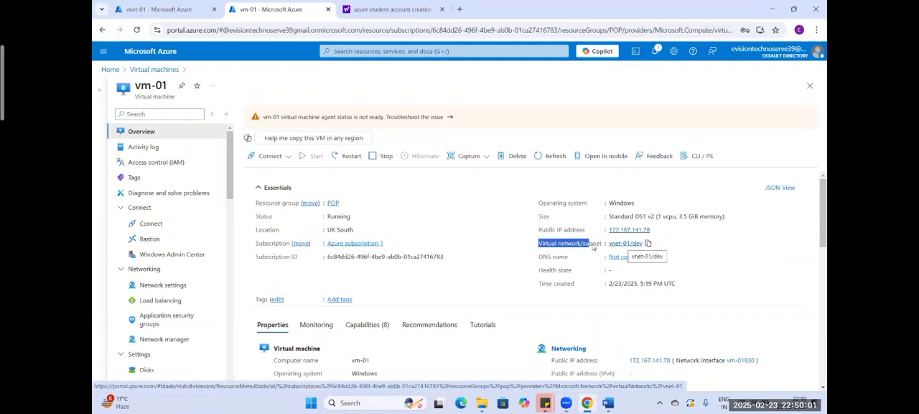
pyautogui.moveTo(580, 244); pyautogui.dragTo(608, 244)
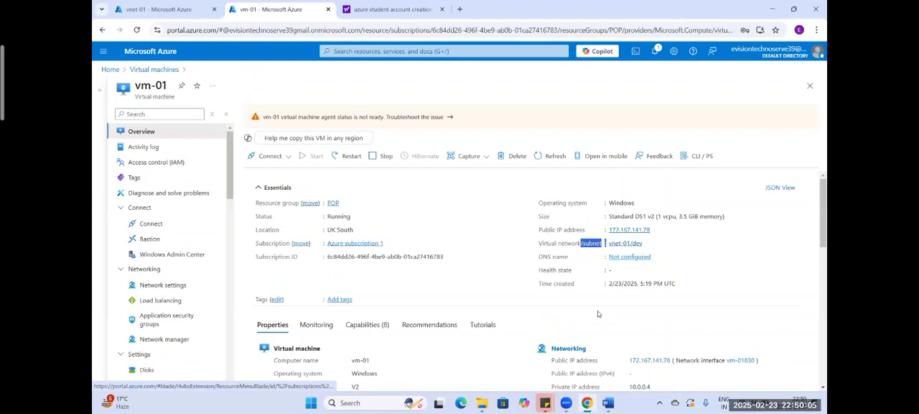
pyautogui.scroll(-1, 601, 314)
pyautogui.moveTo(556, 338); pyautogui.dragTo(626, 339)
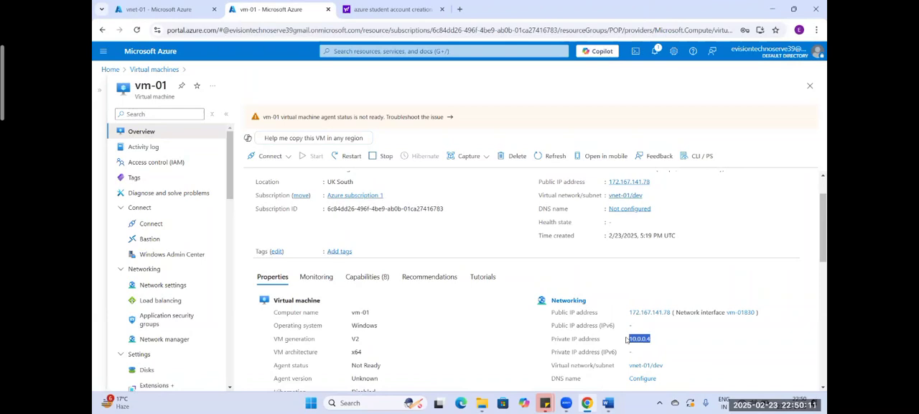
# Open the subnets of vnet-01 and check the available IPs of the dev subnet
pyautogui.click(166, 4)
pyautogui.click(155, 52)
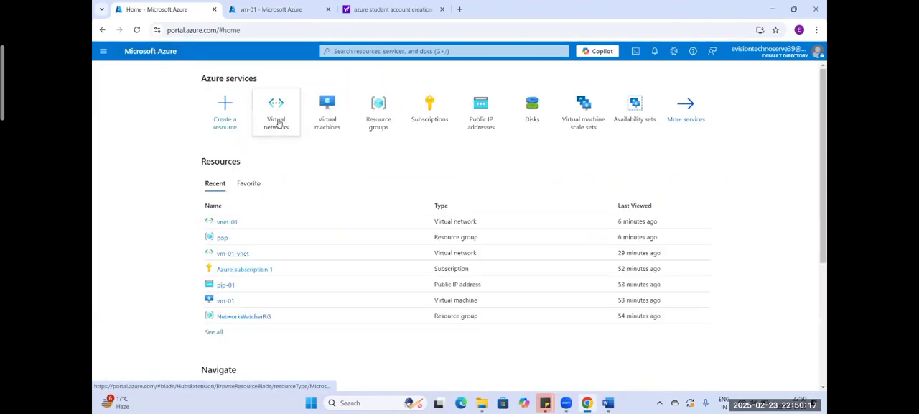
pyautogui.click(276, 107)
pyautogui.click(136, 190)
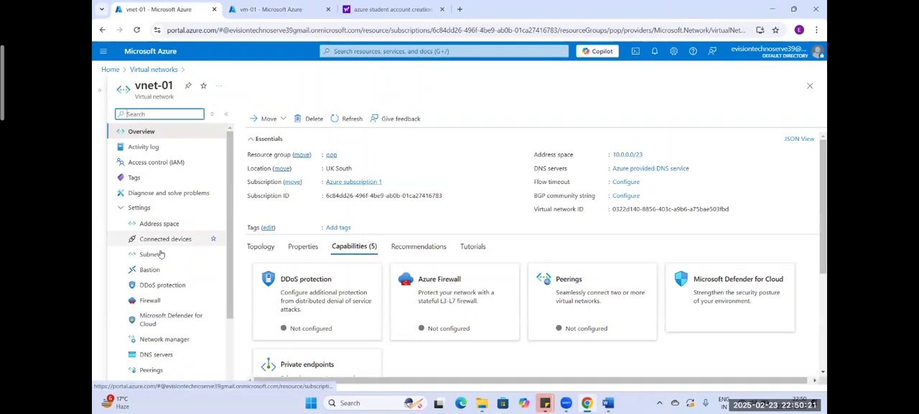
pyautogui.click(179, 254)
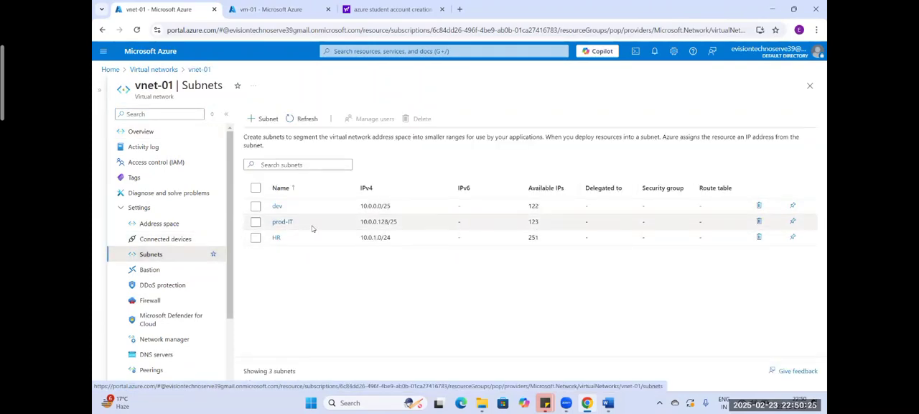
pyautogui.moveTo(538, 206); pyautogui.dragTo(524, 207)
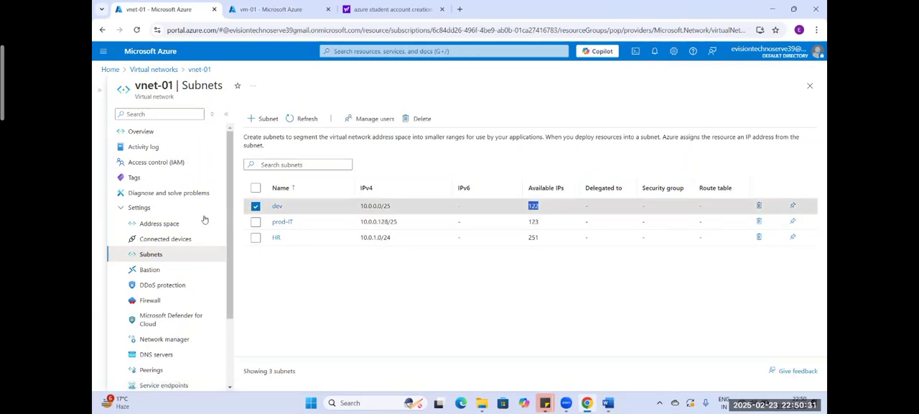
# Open the connected devices of vnet-01 and examine the listed network interface's name, IP address and subnet
pyautogui.click(259, 9)
pyautogui.click(158, 9)
pyautogui.click(168, 238)
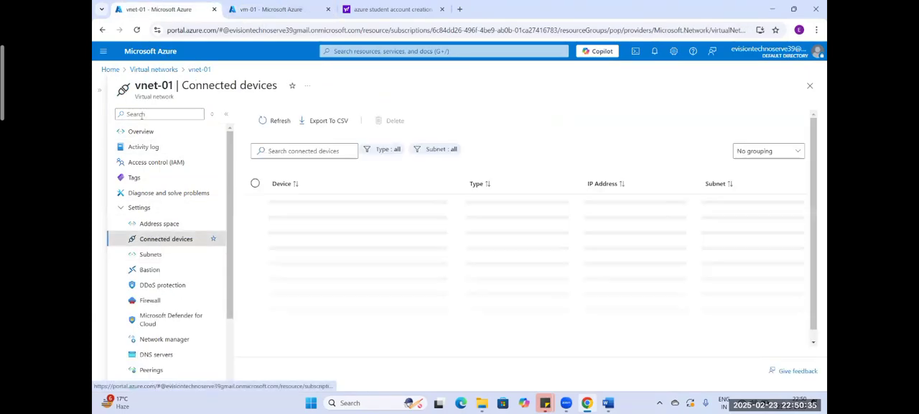
pyautogui.moveTo(147, 87); pyautogui.dragTo(180, 87)
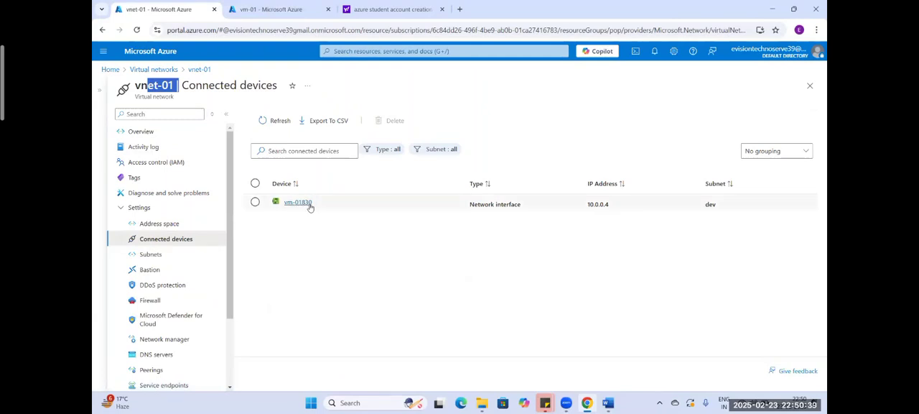
pyautogui.moveTo(619, 205); pyautogui.dragTo(570, 205)
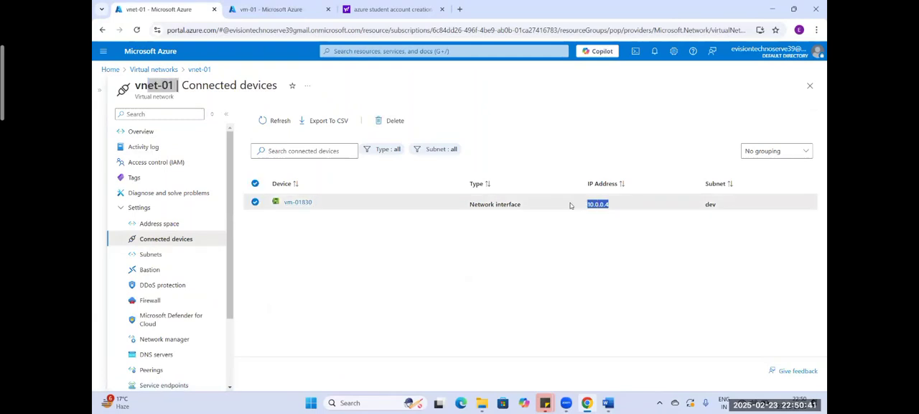
pyautogui.doubleClick(714, 205)
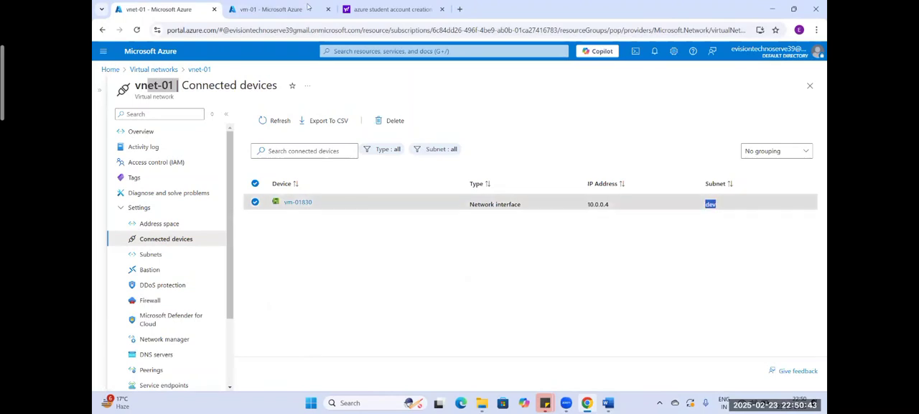
pyautogui.moveTo(316, 204); pyautogui.dragTo(283, 203)
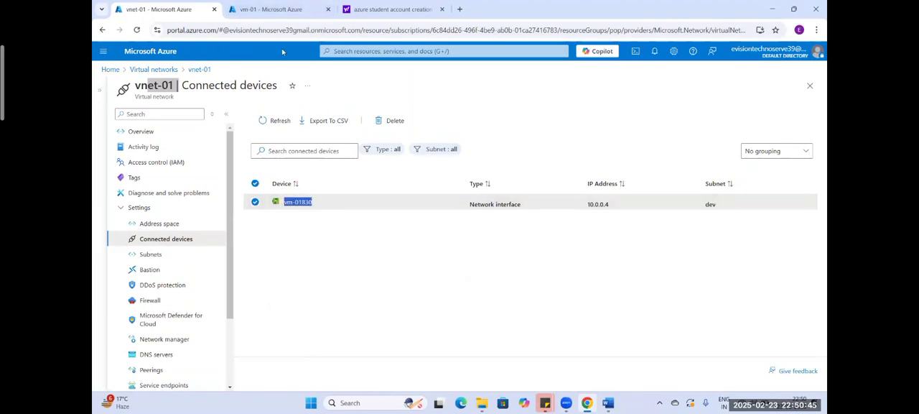
# Compare the network settings of vm-01 with its network interface entry among vnet-01's connected devices
pyautogui.click(271, 10)
pyautogui.click(164, 285)
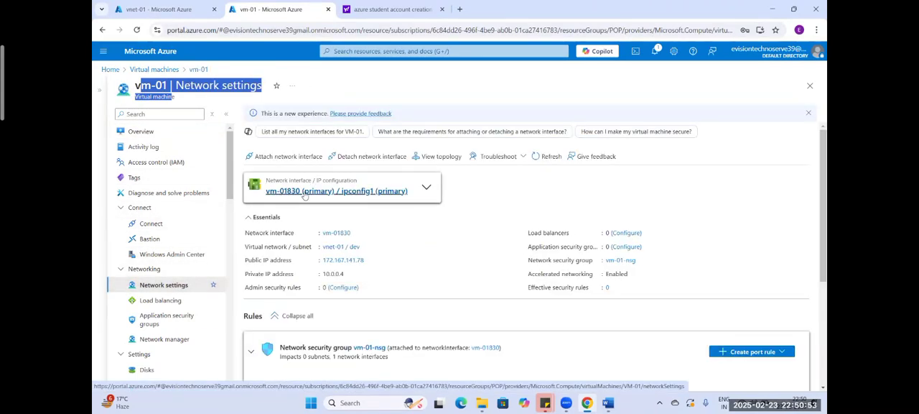
pyautogui.moveTo(143, 85); pyautogui.dragTo(177, 100)
pyautogui.click(169, 9)
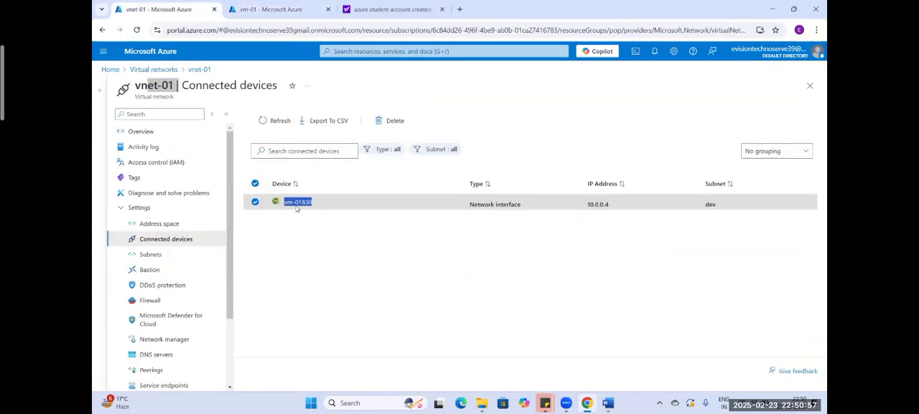
pyautogui.moveTo(633, 206); pyautogui.dragTo(575, 208)
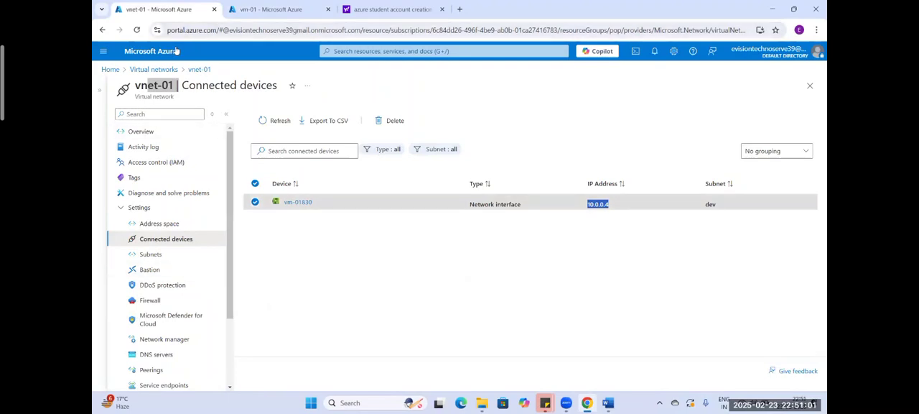
pyautogui.click(147, 87)
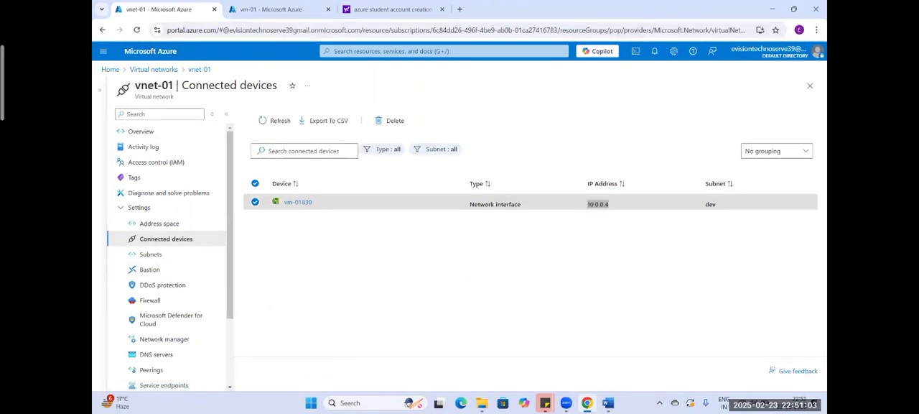
pyautogui.moveTo(141, 86); pyautogui.dragTo(176, 86)
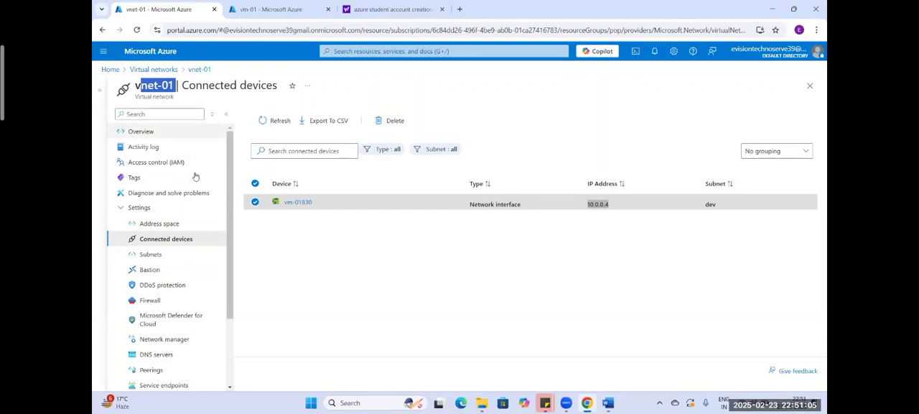
# Return to vnet-01's subnets and compare the available IPs of dev, prod-IT and HR
pyautogui.click(167, 253)
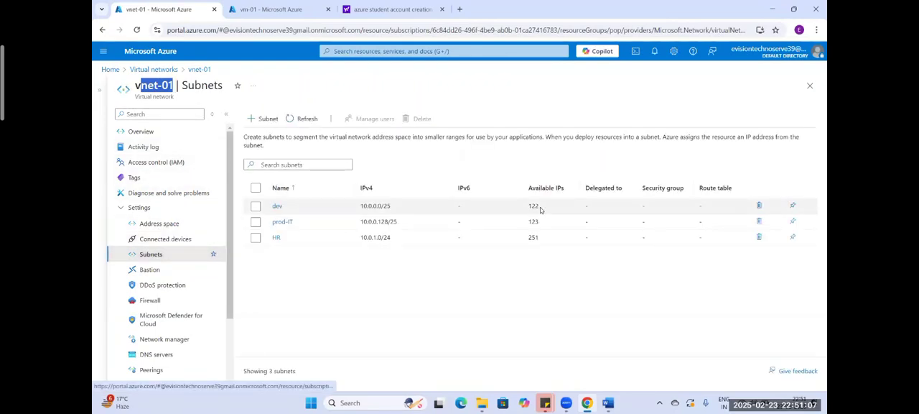
pyautogui.doubleClick(533, 205)
pyautogui.doubleClick(533, 221)
pyautogui.doubleClick(533, 237)
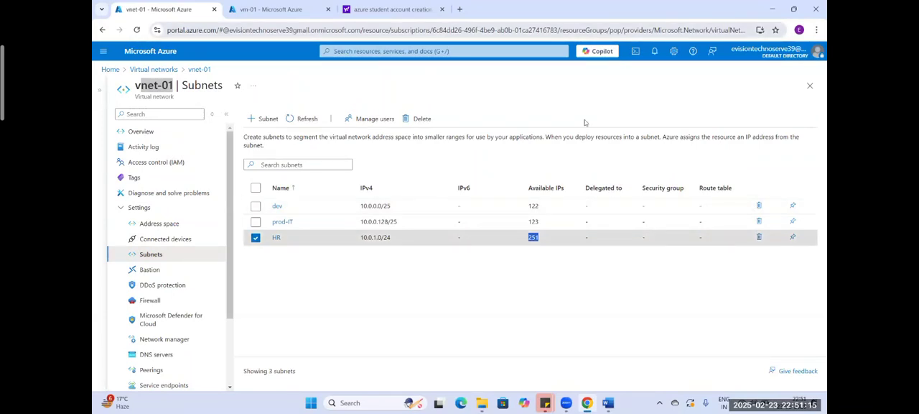
# Switch to Document1 in Word and review the Connectivity and Peering concept notes
pyautogui.click(608, 402)
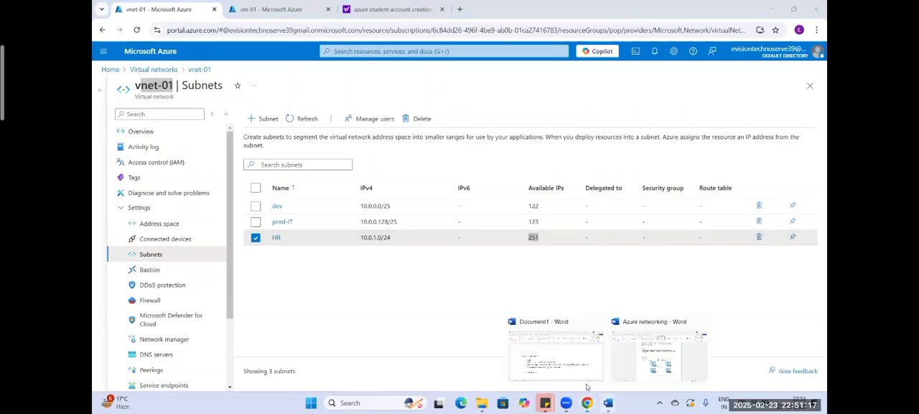
pyautogui.click(555, 353)
pyautogui.scroll(-3, 386, 318)
pyautogui.click(384, 318)
pyautogui.scroll(-1, 308, 215)
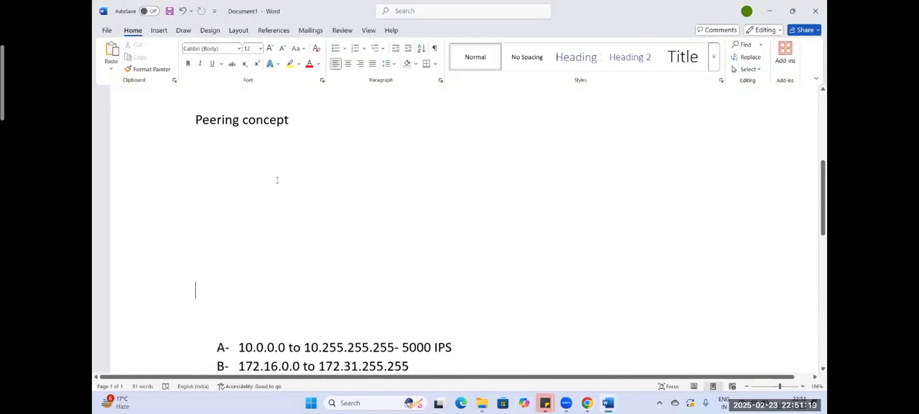
pyautogui.scroll(1, 258, 172)
pyautogui.moveTo(246, 149); pyautogui.dragTo(313, 179)
pyautogui.click(290, 165)
pyautogui.moveTo(247, 151); pyautogui.dragTo(334, 152)
pyautogui.click(334, 153)
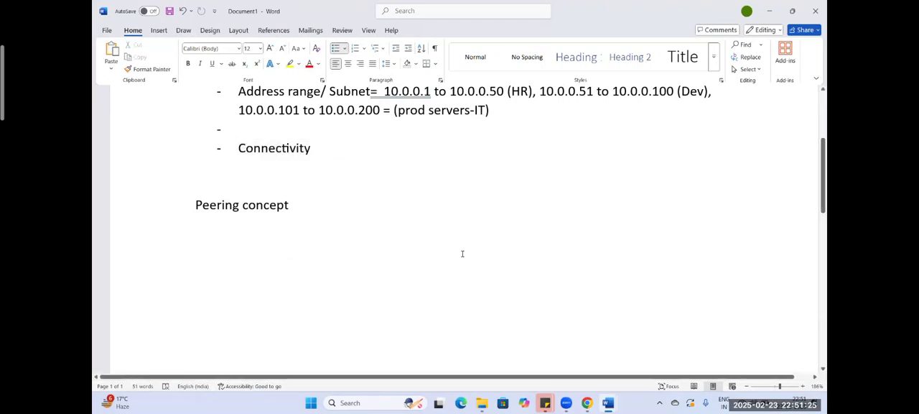
pyautogui.moveTo(197, 204); pyautogui.dragTo(301, 205)
pyautogui.moveTo(242, 149); pyautogui.dragTo(359, 150)
pyautogui.moveTo(195, 208); pyautogui.dragTo(320, 219)
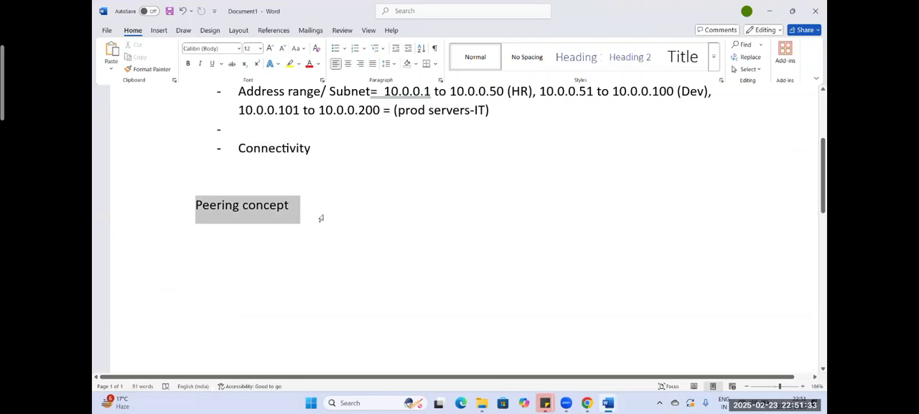
# Insert three blank lines below the Peering concept note to make room for a sketch
pyautogui.click(321, 218)
pyautogui.moveTo(192, 210); pyautogui.dragTo(291, 202)
pyautogui.click(341, 206)
pyautogui.press('Return')
pyautogui.press('Return')
pyautogui.press('Return')
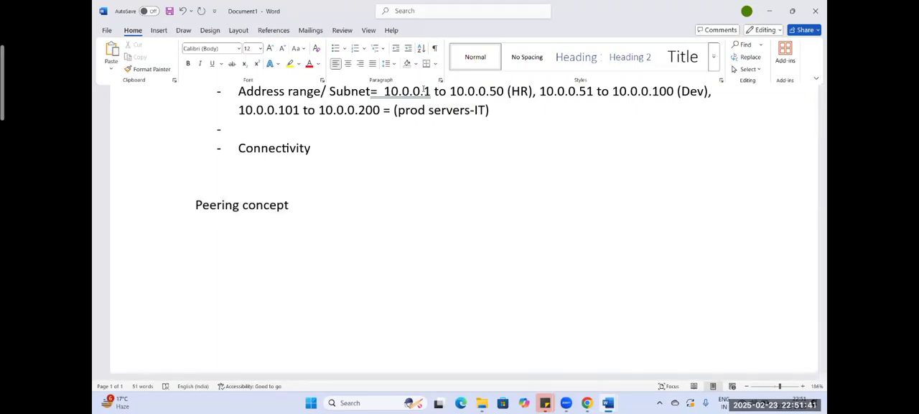
# Sketch four interconnected machines below Peering concept, enclose them in one outline and label the group vnet-01
pyautogui.moveTo(298, 248); pyautogui.dragTo(298, 285)
pyautogui.moveTo(298, 246)
pyautogui.mouseDown()
pyautogui.moveTo(313, 273)
pyautogui.moveTo(340, 257)
pyautogui.mouseUp()
pyautogui.moveTo(344, 251); pyautogui.dragTo(345, 275)
pyautogui.moveTo(341, 249)
pyautogui.mouseDown()
pyautogui.moveTo(352, 259)
pyautogui.moveTo(406, 244)
pyautogui.moveTo(432, 260)
pyautogui.moveTo(455, 257)
pyautogui.mouseUp()
pyautogui.moveTo(333, 305)
pyautogui.mouseDown()
pyautogui.moveTo(462, 286)
pyautogui.moveTo(244, 303)
pyautogui.moveTo(326, 295)
pyautogui.mouseUp()
pyautogui.moveTo(403, 240)
pyautogui.mouseDown()
pyautogui.moveTo(487, 174)
pyautogui.moveTo(508, 189)
pyautogui.moveTo(538, 187)
pyautogui.mouseUp()
pyautogui.moveTo(550, 143)
pyautogui.mouseDown()
pyautogui.moveTo(551, 165)
pyautogui.moveTo(573, 151)
pyautogui.mouseUp()
pyautogui.moveTo(596, 145)
pyautogui.mouseDown()
pyautogui.moveTo(595, 155)
pyautogui.moveTo(613, 159)
pyautogui.mouseUp()
pyautogui.moveTo(538, 208); pyautogui.dragTo(583, 192)
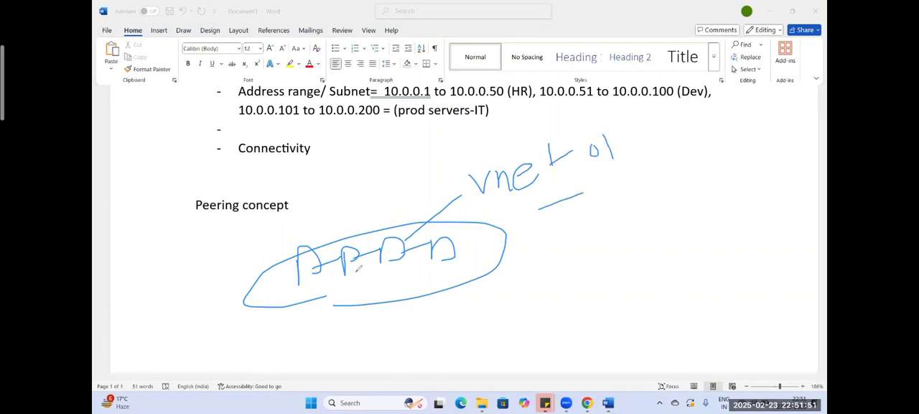
pyautogui.moveTo(311, 270)
pyautogui.mouseDown()
pyautogui.moveTo(393, 246)
pyautogui.moveTo(452, 246)
pyautogui.mouseUp()
# Circle the Connectivity note, write "+ pr" beside the vnet-01 group and underline Peering
pyautogui.moveTo(235, 165)
pyautogui.mouseDown()
pyautogui.moveTo(272, 166)
pyautogui.moveTo(248, 181)
pyautogui.mouseUp()
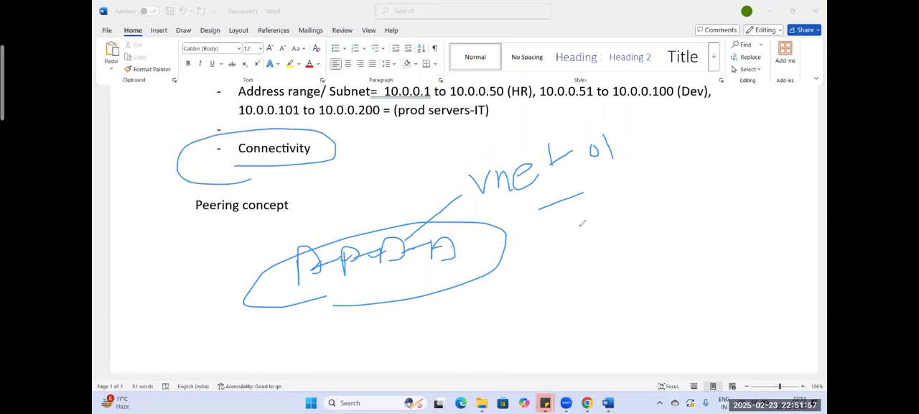
pyautogui.moveTo(524, 247)
pyautogui.mouseDown()
pyautogui.moveTo(542, 236)
pyautogui.moveTo(535, 255)
pyautogui.mouseUp()
pyautogui.moveTo(578, 217)
pyautogui.mouseDown()
pyautogui.moveTo(578, 245)
pyautogui.moveTo(598, 210)
pyautogui.mouseUp()
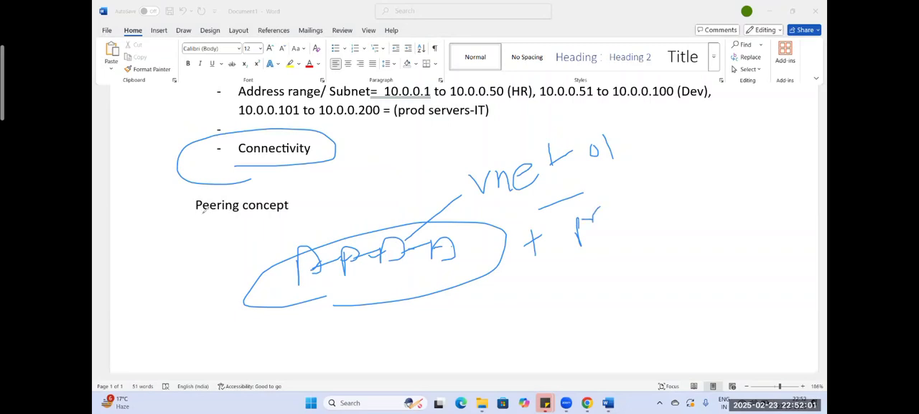
pyautogui.moveTo(231, 208); pyautogui.dragTo(244, 207)
# Sketch two machine pairs below the first group, then circle the UK pair and label it vnet-01
pyautogui.moveTo(364, 319)
pyautogui.mouseDown()
pyautogui.moveTo(365, 343)
pyautogui.moveTo(423, 321)
pyautogui.mouseUp()
pyautogui.moveTo(424, 311)
pyautogui.mouseDown()
pyautogui.moveTo(441, 334)
pyautogui.moveTo(439, 355)
pyautogui.mouseUp()
pyautogui.moveTo(500, 302)
pyautogui.mouseDown()
pyautogui.moveTo(501, 319)
pyautogui.moveTo(519, 314)
pyautogui.mouseUp()
pyautogui.moveTo(518, 313)
pyautogui.mouseDown()
pyautogui.moveTo(568, 292)
pyautogui.moveTo(568, 304)
pyautogui.mouseUp()
pyautogui.moveTo(570, 280); pyautogui.dragTo(586, 294)
pyautogui.moveTo(537, 329); pyautogui.dragTo(602, 310)
pyautogui.moveTo(570, 339); pyautogui.dragTo(585, 346)
pyautogui.moveTo(575, 277)
pyautogui.mouseDown()
pyautogui.moveTo(504, 310)
pyautogui.moveTo(606, 290)
pyautogui.mouseUp()
pyautogui.moveTo(616, 290); pyautogui.dragTo(712, 253)
pyautogui.moveTo(719, 247); pyautogui.dragTo(731, 259)
pyautogui.moveTo(717, 268); pyautogui.dragTo(736, 260)
# Label the other circled machine pair vnet-02 and draw a link joining it to the UK network
pyautogui.moveTo(418, 305)
pyautogui.mouseDown()
pyautogui.moveTo(357, 337)
pyautogui.moveTo(421, 305)
pyautogui.mouseUp()
pyautogui.moveTo(362, 336); pyautogui.dragTo(322, 335)
pyautogui.moveTo(244, 320); pyautogui.dragTo(316, 316)
pyautogui.moveTo(266, 348); pyautogui.dragTo(310, 331)
pyautogui.moveTo(463, 315); pyautogui.dragTo(504, 316)
pyautogui.moveTo(495, 310)
pyautogui.mouseDown()
pyautogui.moveTo(503, 320)
pyautogui.moveTo(487, 326)
pyautogui.mouseUp()
pyautogui.moveTo(435, 368); pyautogui.dragTo(453, 360)
pyautogui.moveTo(559, 346); pyautogui.dragTo(584, 343)
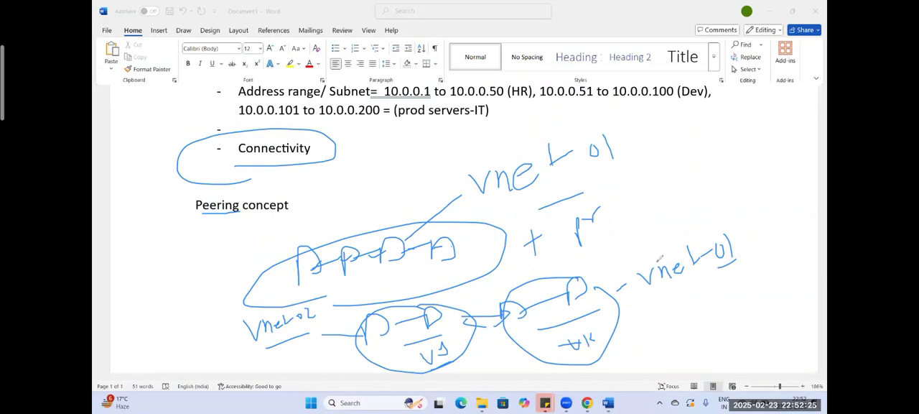
# Circle the Peering concept note and draw an arrow from Connectivity to the four-machine vnet-01 group
pyautogui.moveTo(229, 198)
pyautogui.mouseDown()
pyautogui.moveTo(333, 201)
pyautogui.moveTo(230, 196)
pyautogui.mouseUp()
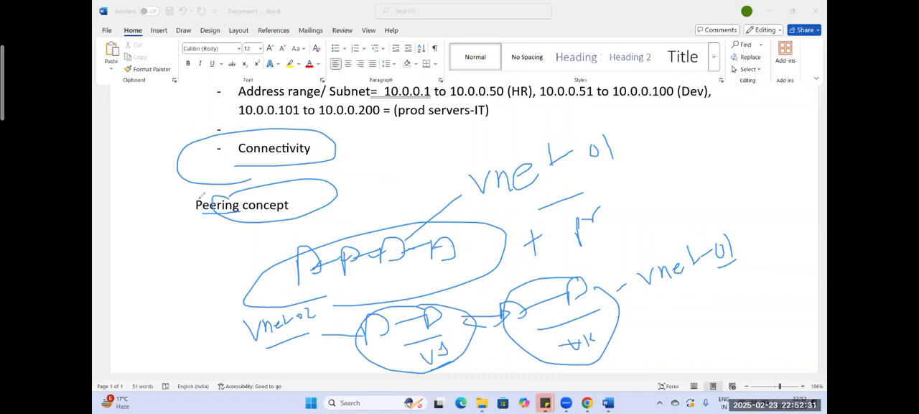
pyautogui.moveTo(213, 168); pyautogui.dragTo(197, 193)
pyautogui.moveTo(220, 214)
pyautogui.mouseDown()
pyautogui.moveTo(206, 231)
pyautogui.moveTo(231, 221)
pyautogui.moveTo(215, 195)
pyautogui.moveTo(184, 212)
pyautogui.mouseUp()
pyautogui.moveTo(344, 141)
pyautogui.mouseDown()
pyautogui.moveTo(377, 184)
pyautogui.moveTo(320, 234)
pyautogui.mouseUp()
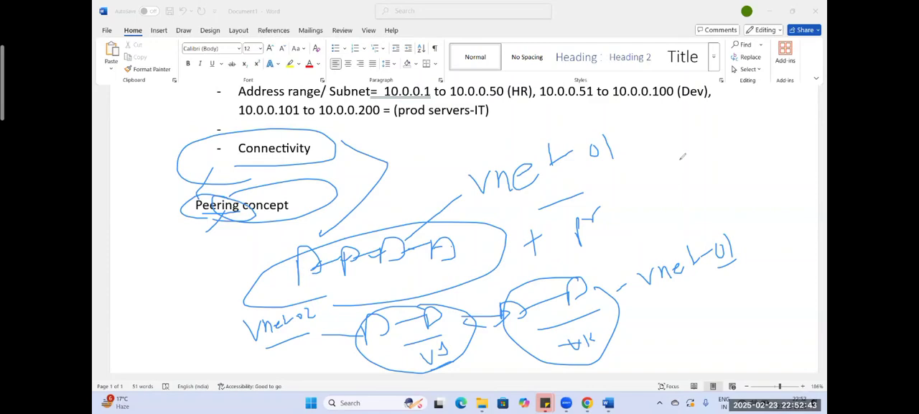
# Handwrite and underline Bastion beside the diagram, and add tick marks to the Connectivity and Peering notes
pyautogui.moveTo(668, 140)
pyautogui.mouseDown()
pyautogui.moveTo(703, 176)
pyautogui.moveTo(715, 157)
pyautogui.moveTo(768, 138)
pyautogui.moveTo(782, 144)
pyautogui.moveTo(765, 171)
pyautogui.mouseUp()
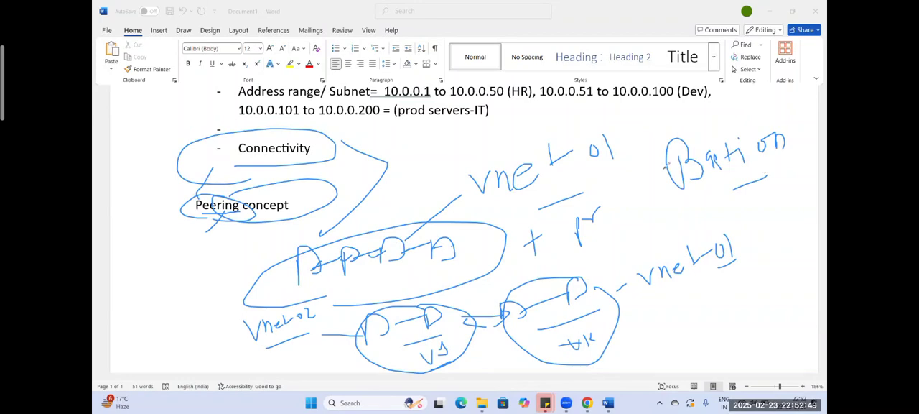
pyautogui.moveTo(657, 168); pyautogui.dragTo(677, 148)
pyautogui.moveTo(192, 220); pyautogui.dragTo(177, 228)
pyautogui.moveTo(204, 178); pyautogui.dragTo(246, 148)
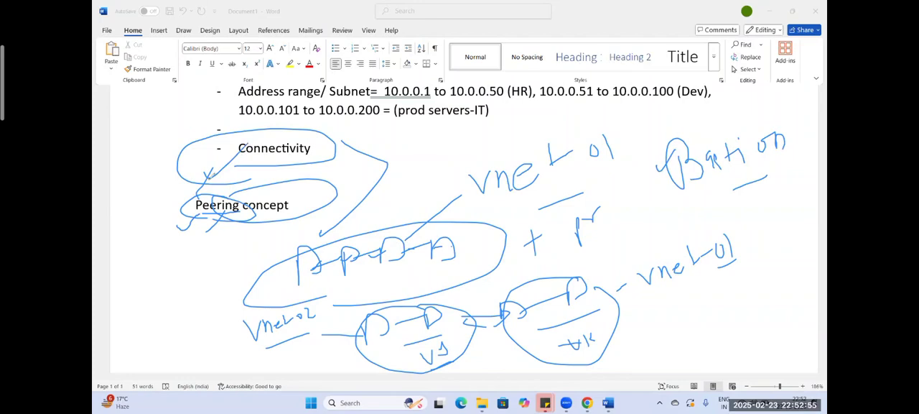
pyautogui.click(98, 270)
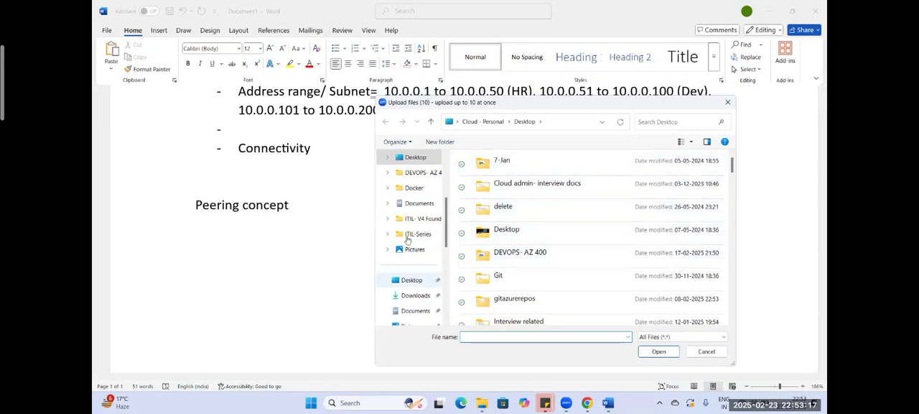
# Browse to Data Disk (F:) under This PC in the file upload dialog
pyautogui.scroll(-5, 412, 286)
pyautogui.click(411, 246)
pyautogui.doubleClick(520, 214)
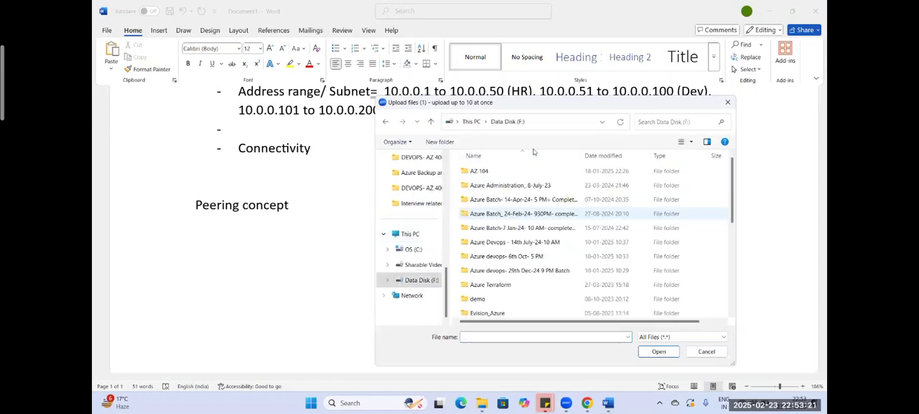